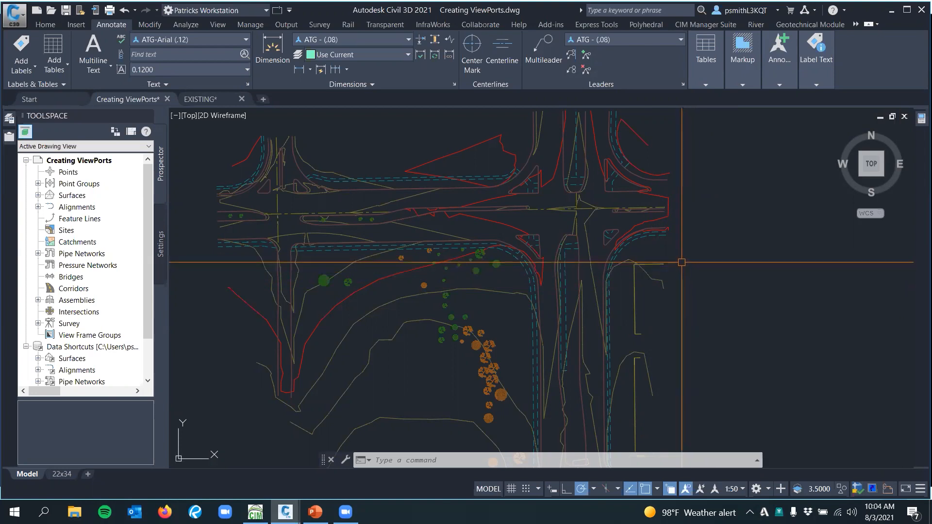
Open the 22x34 paper layout with its two empty rectangles
mouse_move(682, 262)
middle_down()
mouse_move(707, 265)
mouse_move(687, 270)
middle_up()
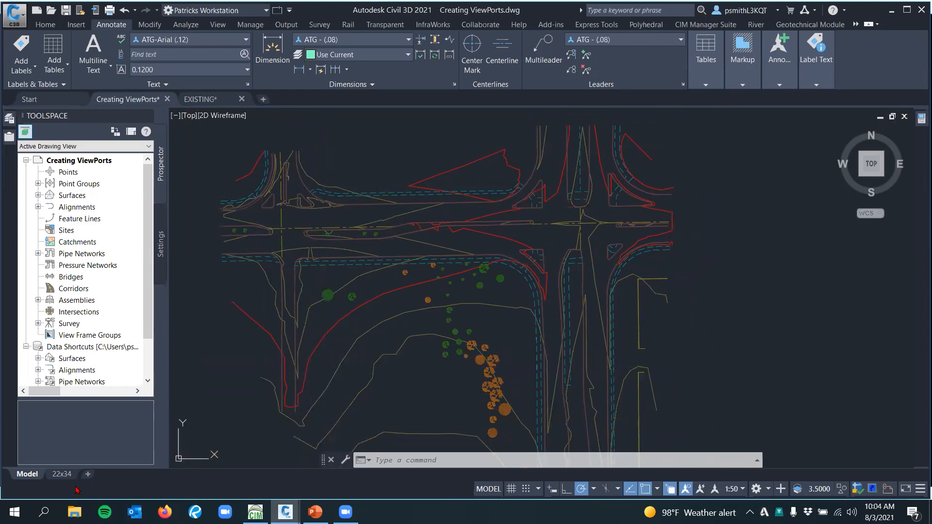
click(62, 474)
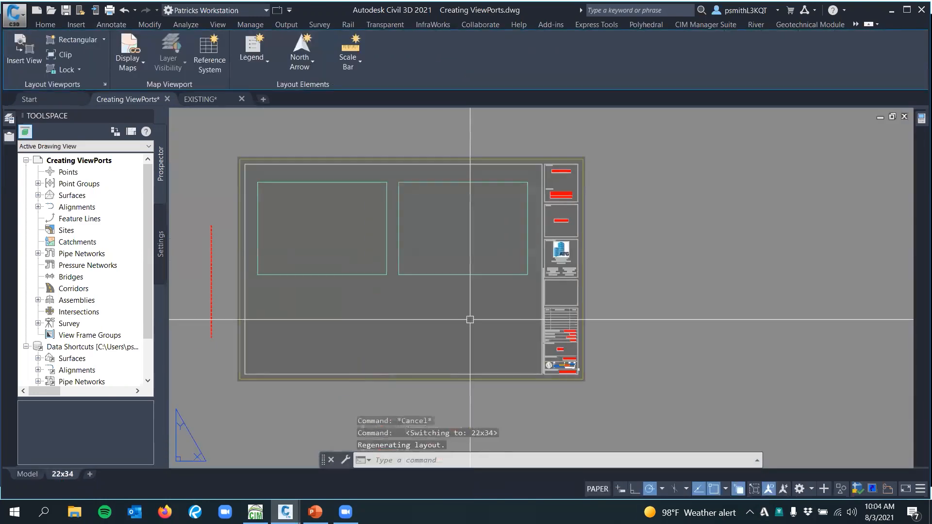
middle_drag(460, 322, 481, 317)
scroll(414, 300, up, 2)
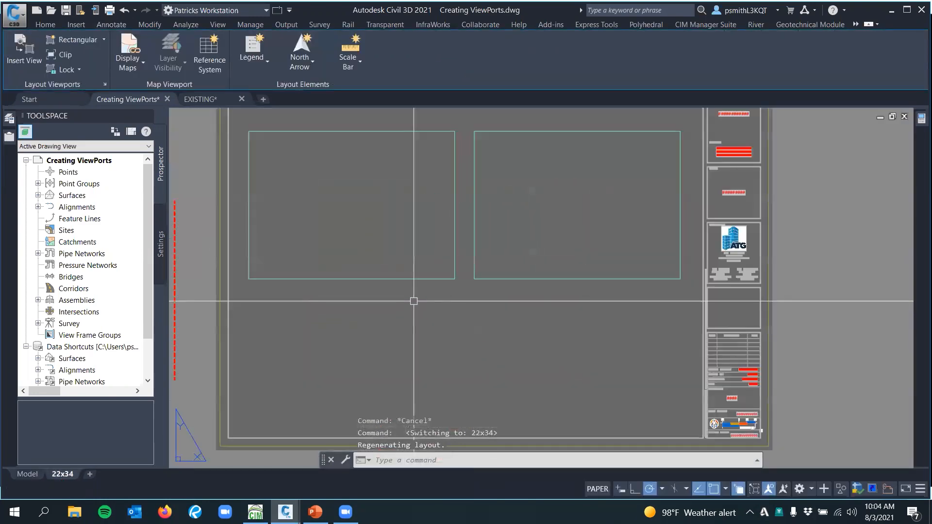
middle_drag(414, 299, 418, 319)
click(409, 267)
click(385, 334)
key(Escape)
click(555, 270)
click(512, 335)
key(Escape)
middle_drag(532, 334, 494, 334)
click(529, 264)
click(497, 329)
key(Escape)
middle_drag(437, 326, 416, 294)
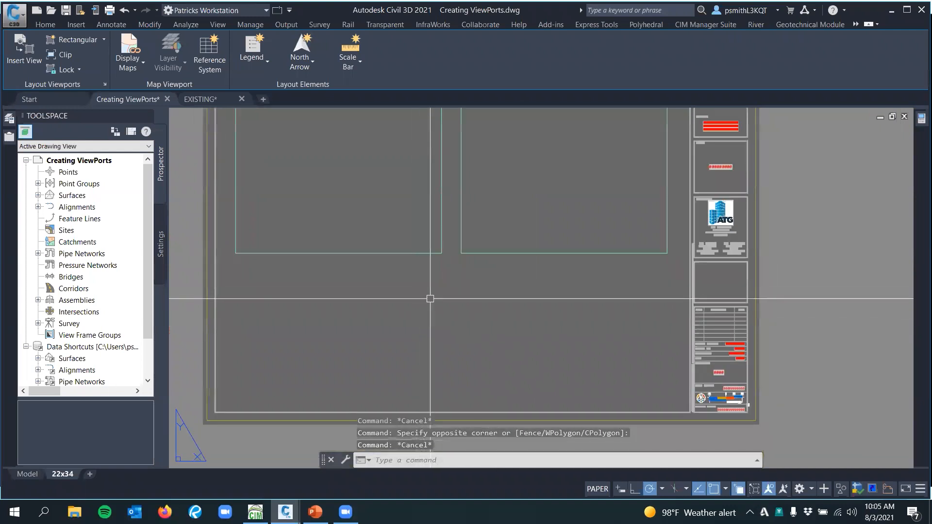
Draw a circle in the empty area of the sheet below the two rectangles
click(86, 26)
click(111, 27)
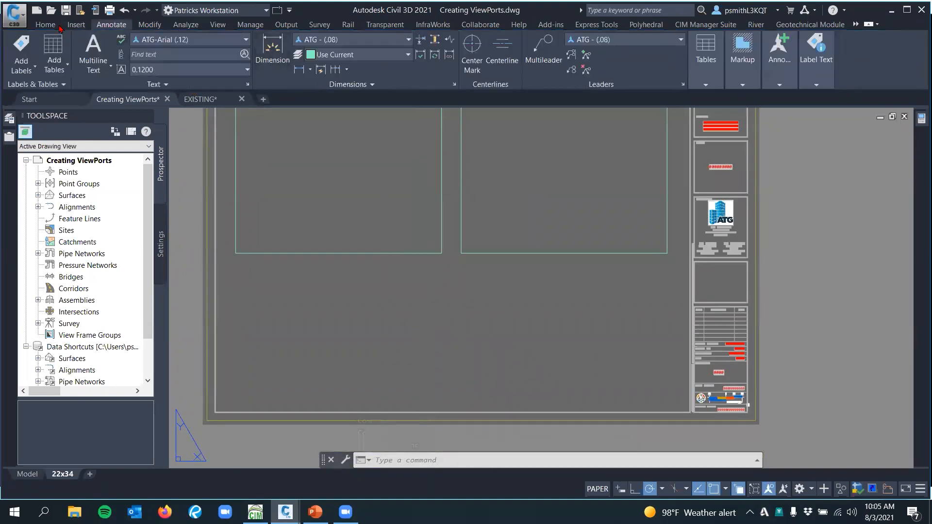
click(457, 54)
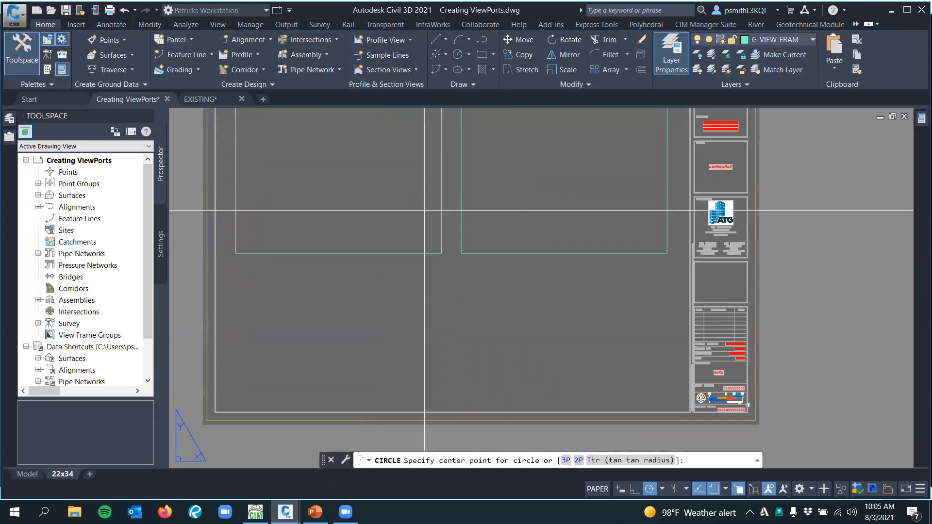
middle_drag(437, 370, 426, 343)
click(430, 348)
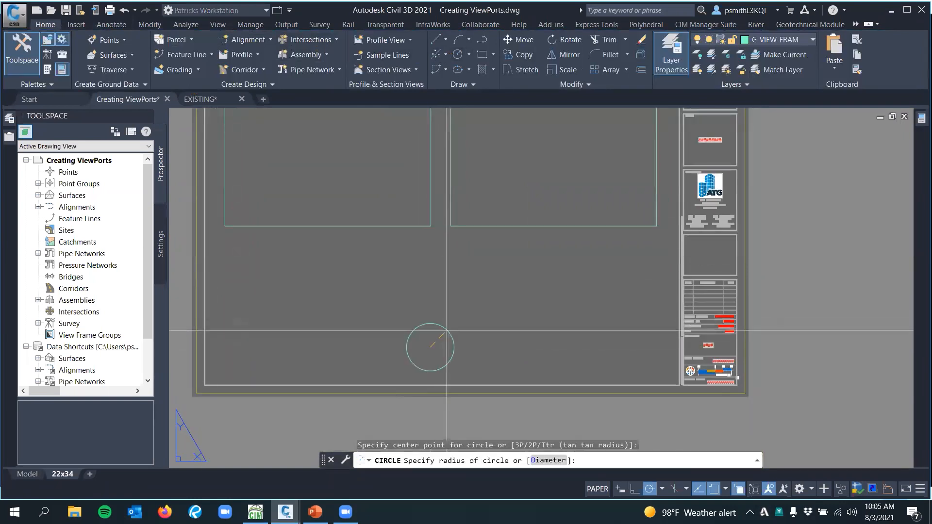
click(473, 311)
Move the circle up so that it lies fully inside the sheet border, below the gap between the rectangles
click(490, 295)
click(462, 332)
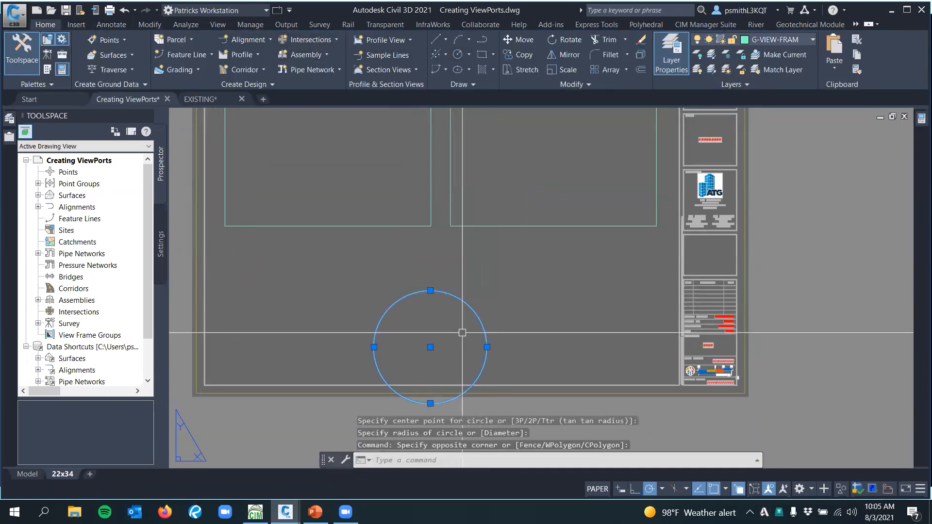
text(m)
key(Return)
click(455, 349)
key(Escape)
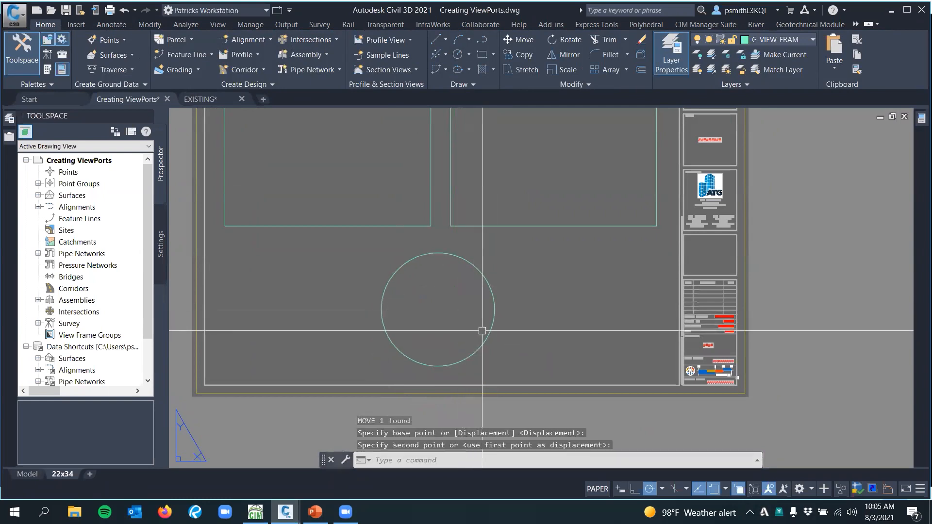
middle_drag(526, 279, 462, 310)
click(461, 310)
click(407, 349)
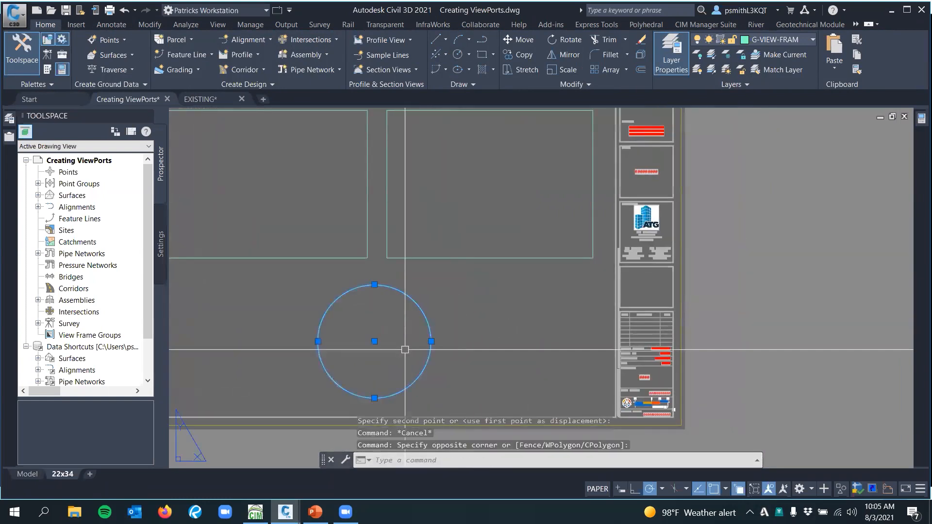
middle_drag(426, 339, 442, 325)
key(Escape)
click(500, 238)
click(488, 259)
key(Escape)
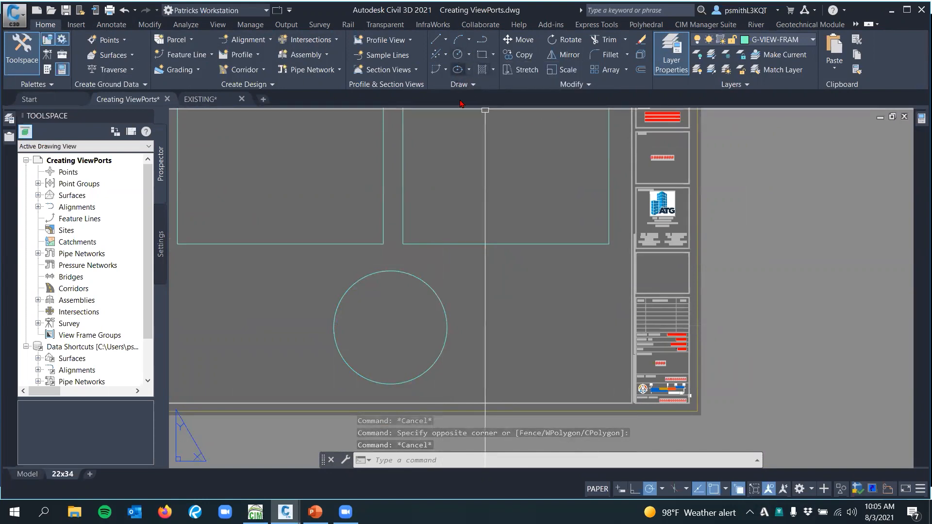
Display the Layout Tools and look over the rectangular, polygonal and object viewport types
scroll(437, 291, down, 2)
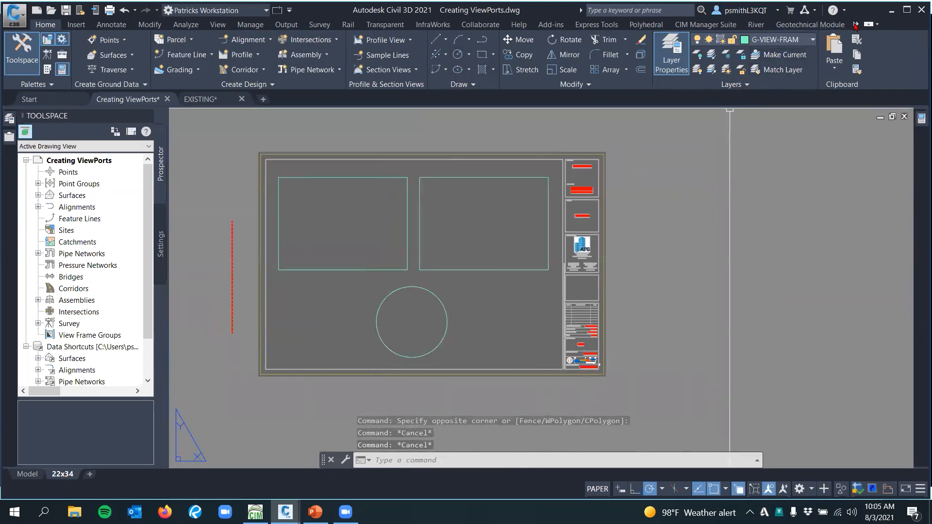
click(877, 25)
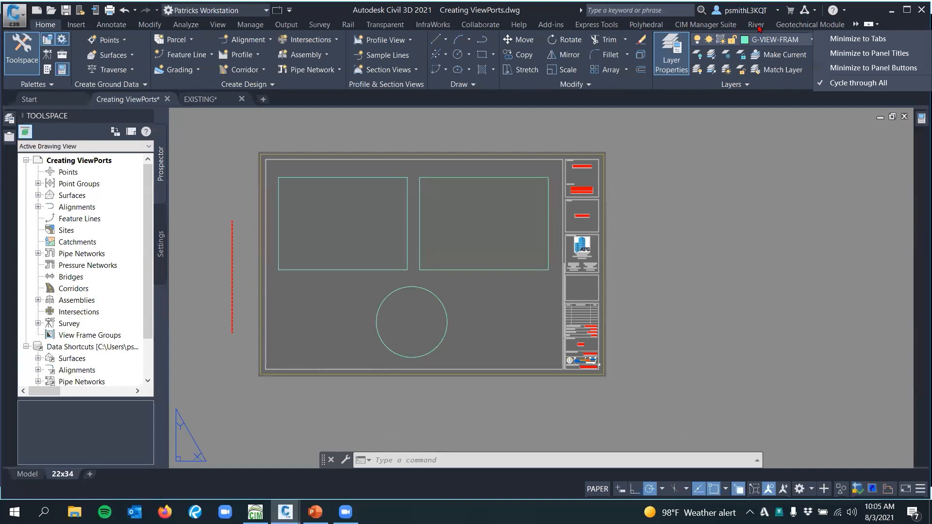
click(856, 26)
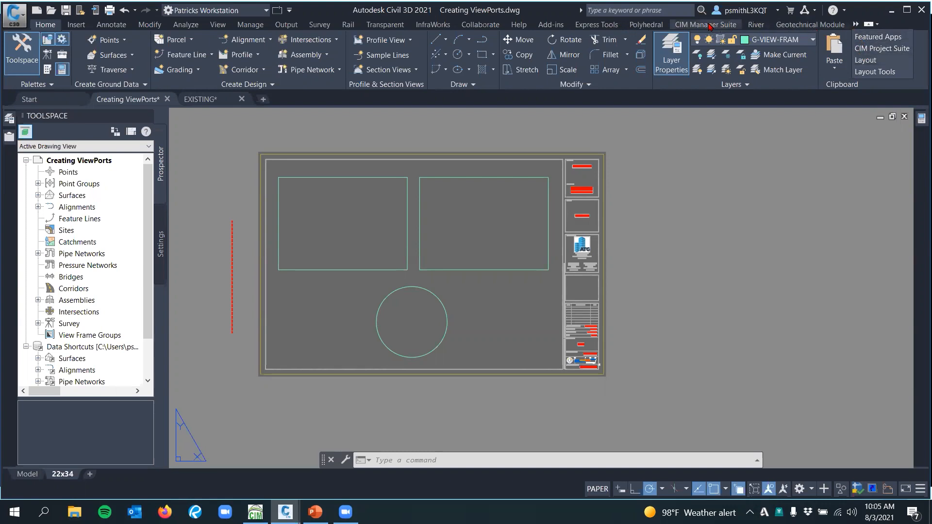
click(879, 72)
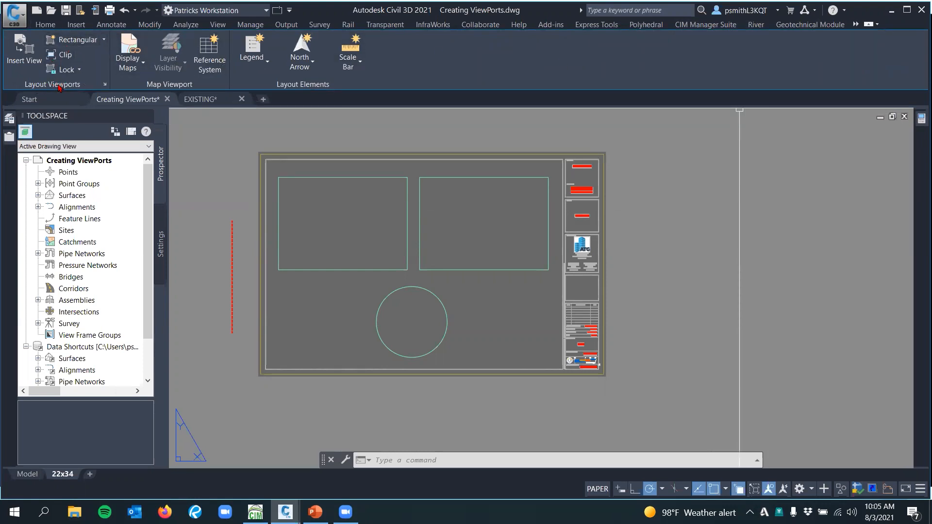
click(103, 42)
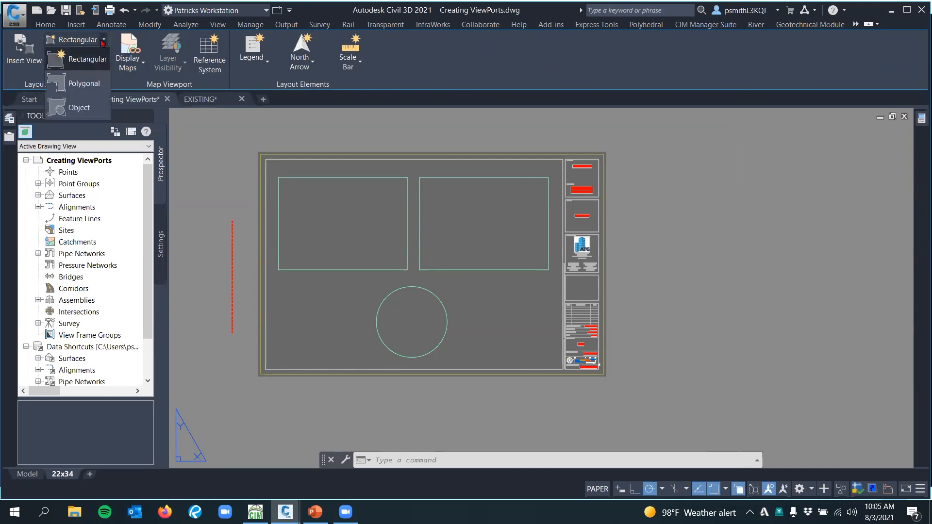
click(104, 42)
click(104, 42)
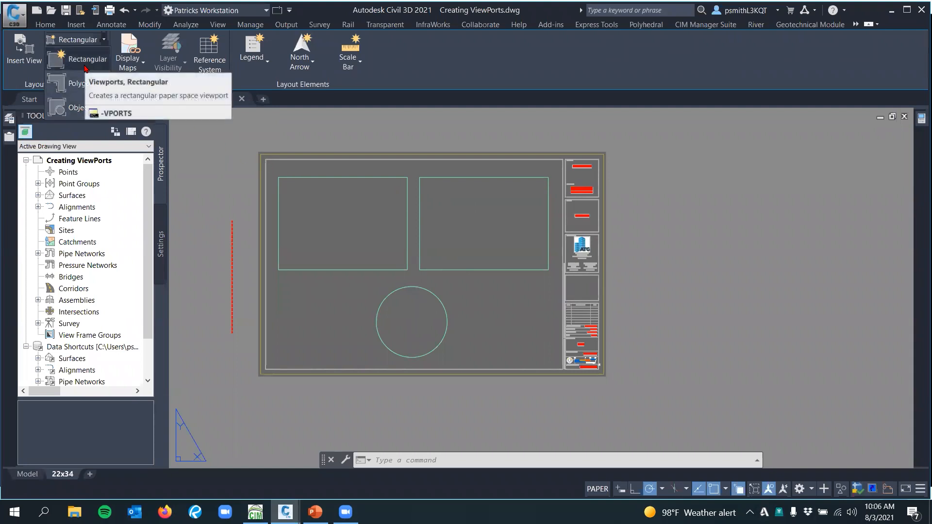
click(149, 150)
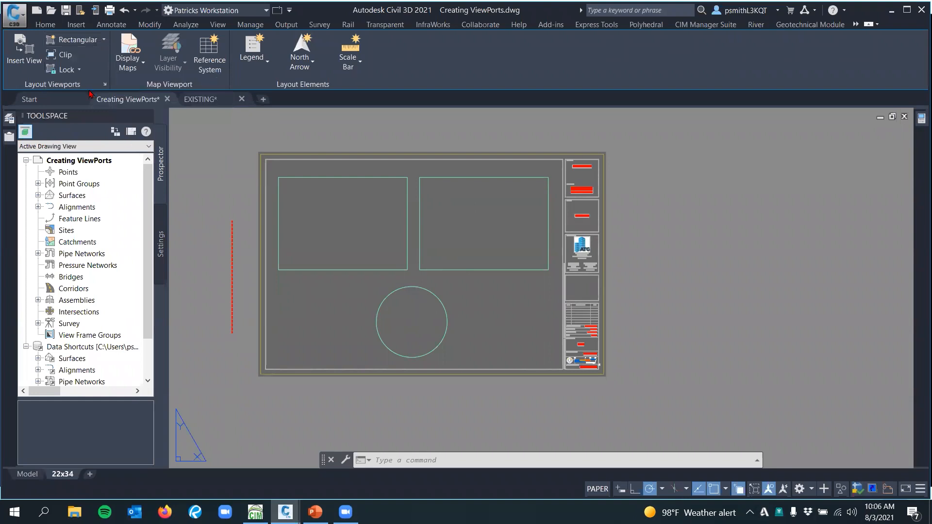
Create an object-based viewport from the left rectangle on the sheet
click(101, 42)
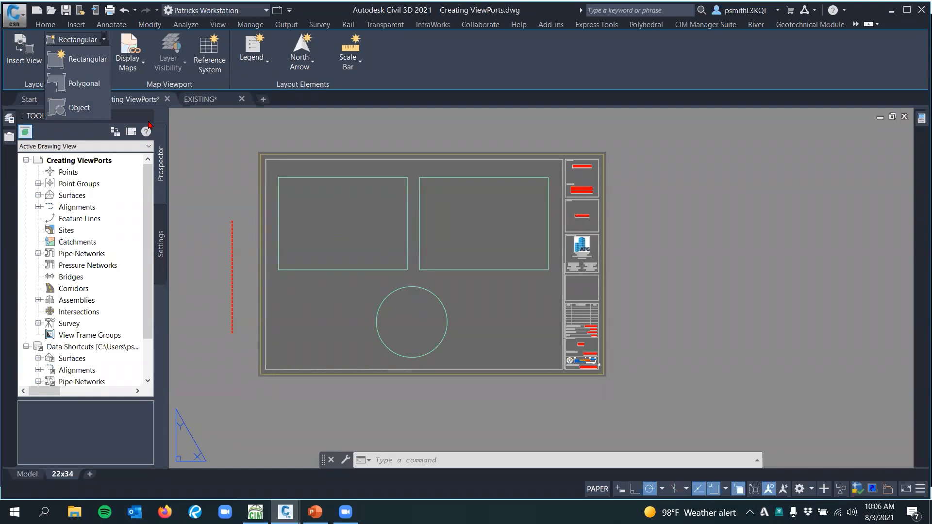
click(80, 107)
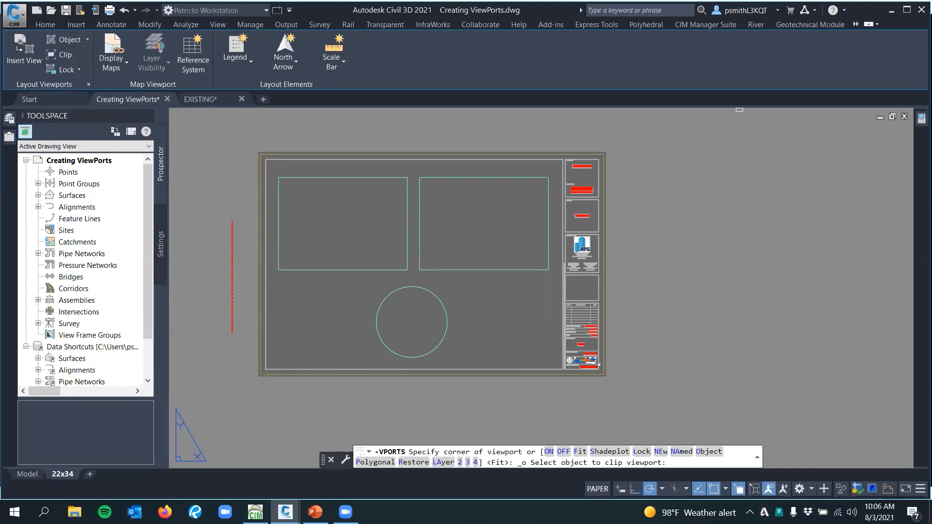
middle_drag(321, 193, 318, 121)
scroll(316, 191, up, 2)
click(319, 117)
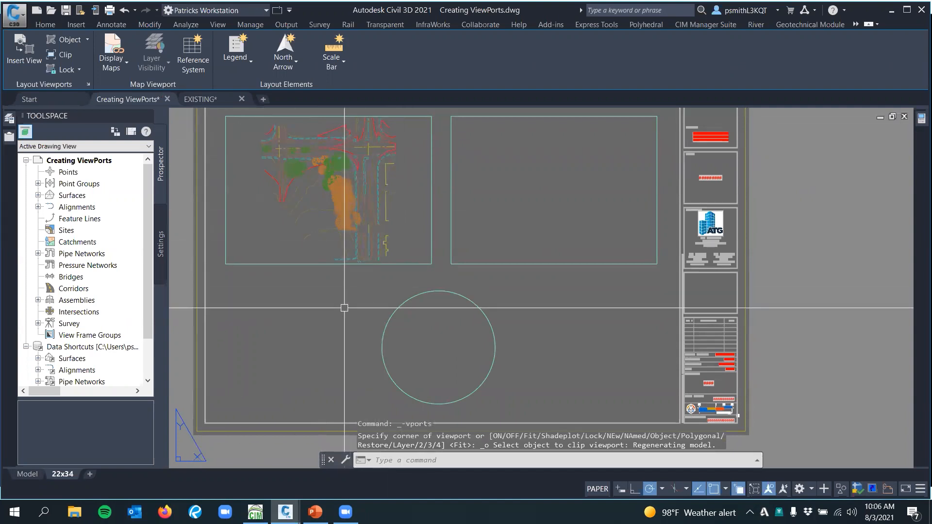
Create an object-based viewport from the second rectangle, the one nearer the title block
key(Return)
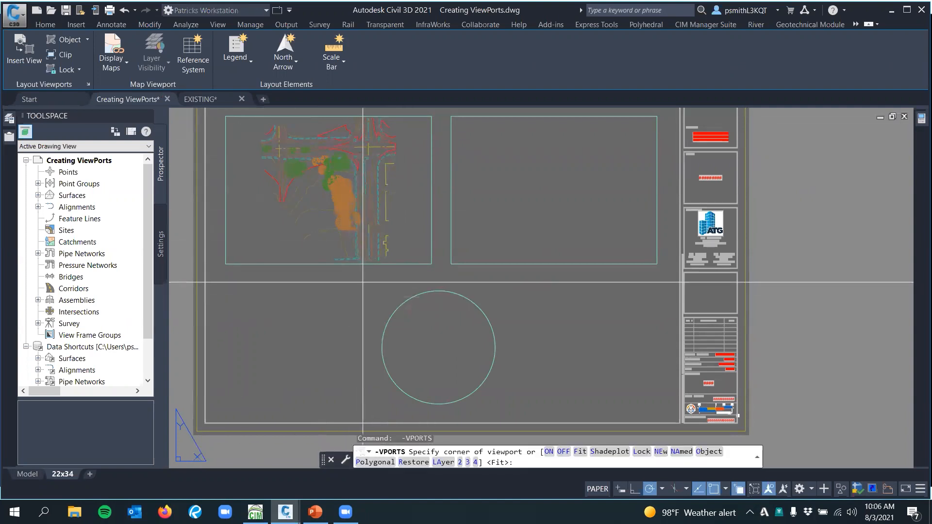
middle_drag(366, 283, 339, 281)
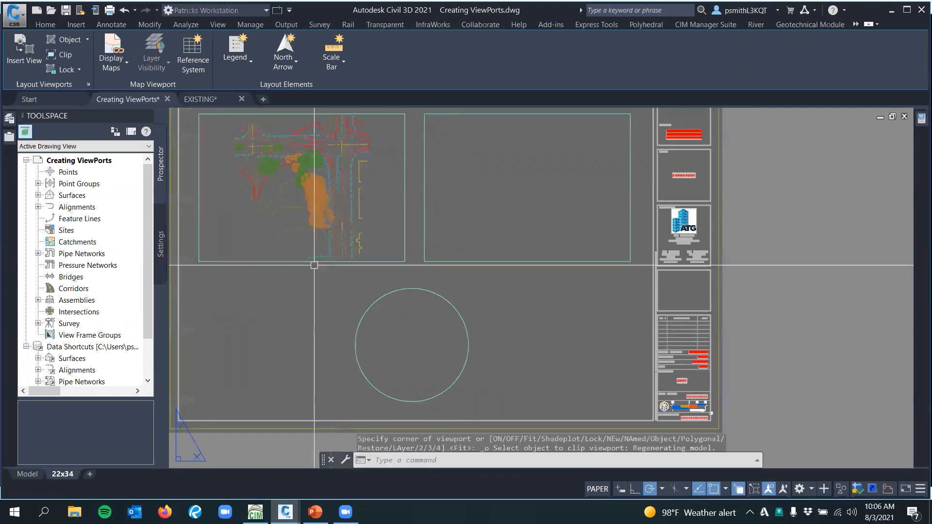
click(80, 43)
click(492, 262)
middle_drag(518, 306, 509, 285)
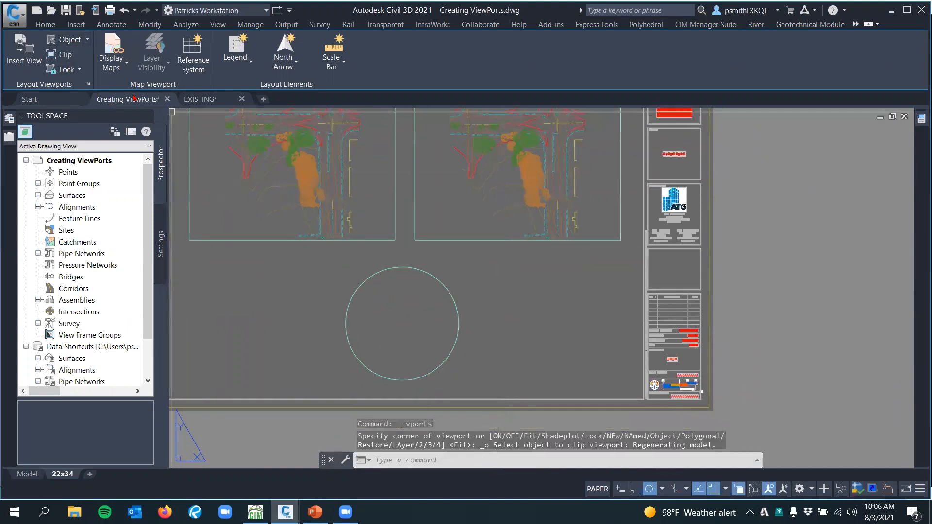
Turn the circle below the rectangles into an object-based viewport
click(67, 42)
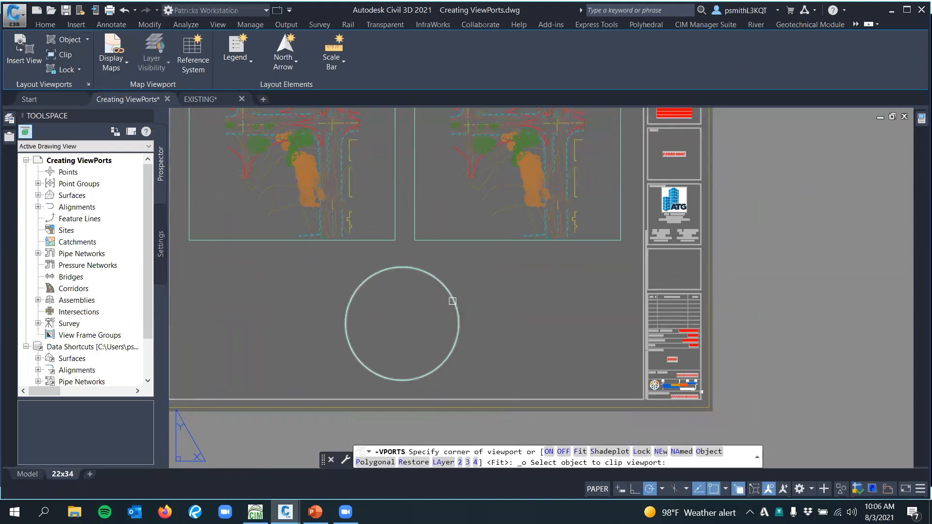
click(453, 301)
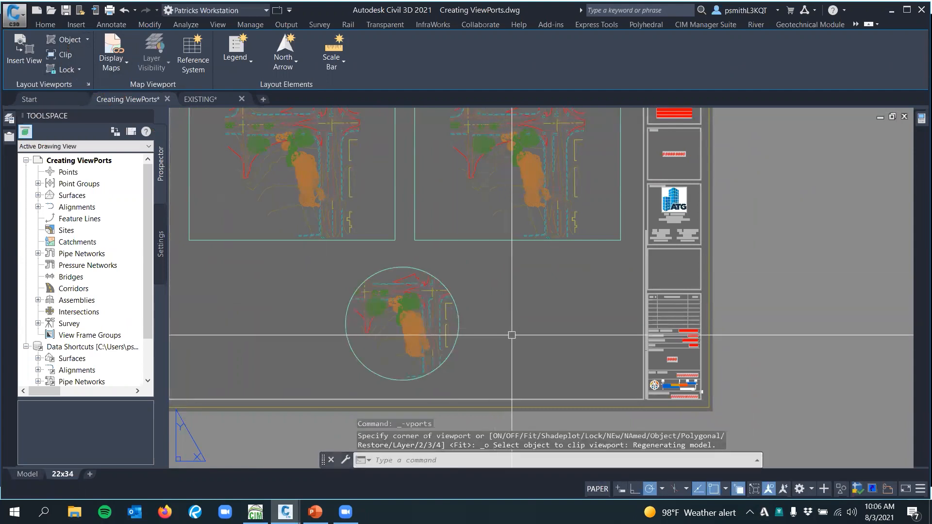
key(Escape)
middle_drag(486, 284, 438, 260)
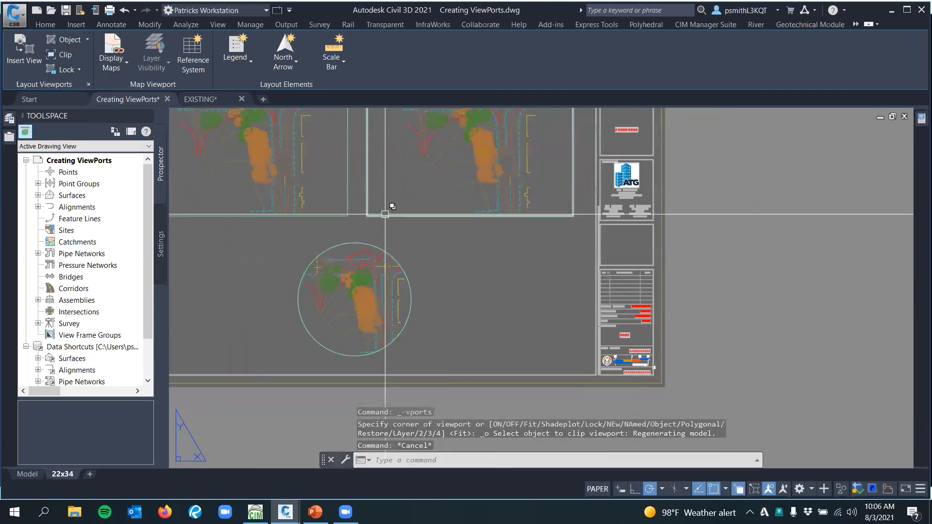
Draw a tall vertical ellipse by its center between the circular viewport and the title block
click(49, 25)
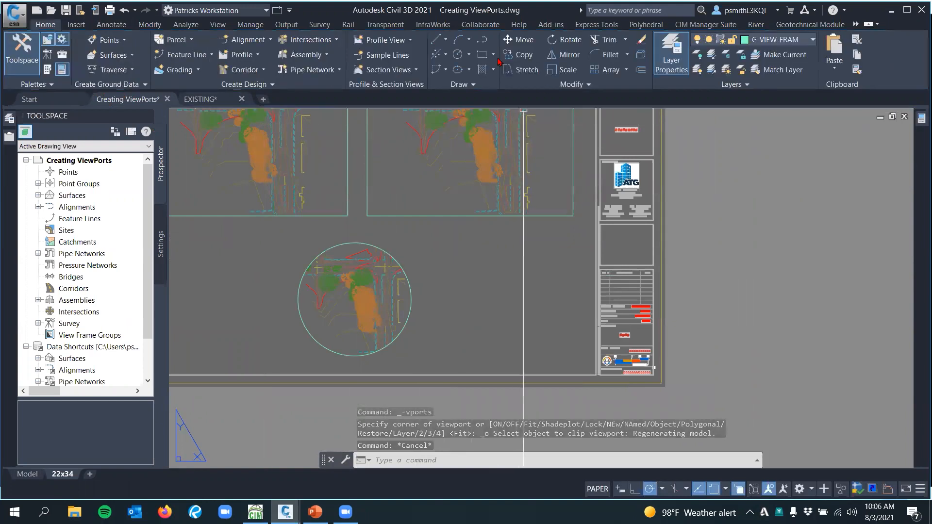
click(459, 69)
click(452, 311)
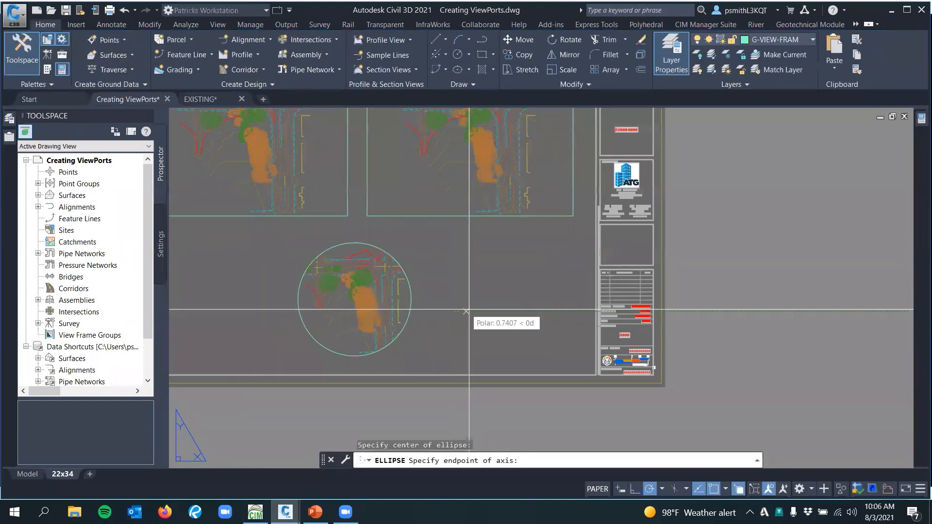
click(493, 312)
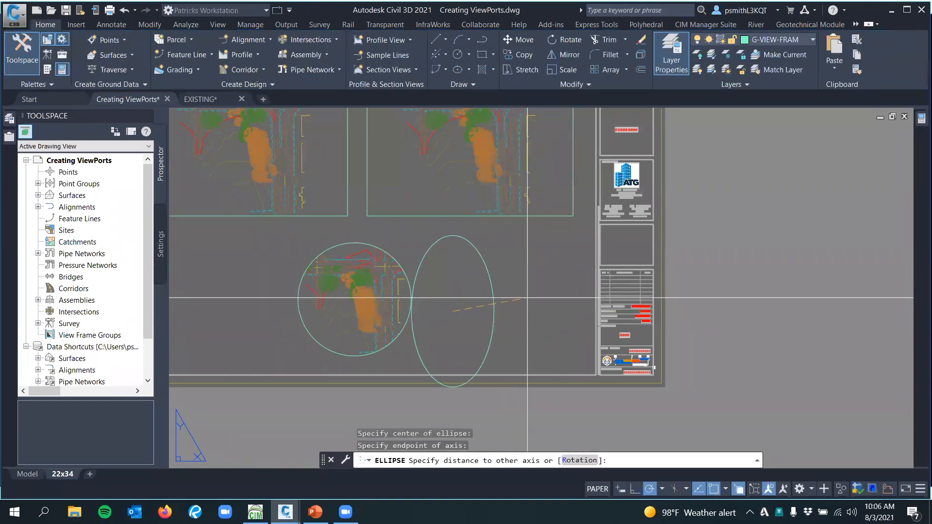
key(Escape)
middle_drag(519, 308, 512, 281)
Move the ellipse up and away from the circular viewport so that it lies inside the sheet border
click(517, 257)
click(485, 286)
text(m)
key(space)
click(465, 294)
click(492, 271)
key(Escape)
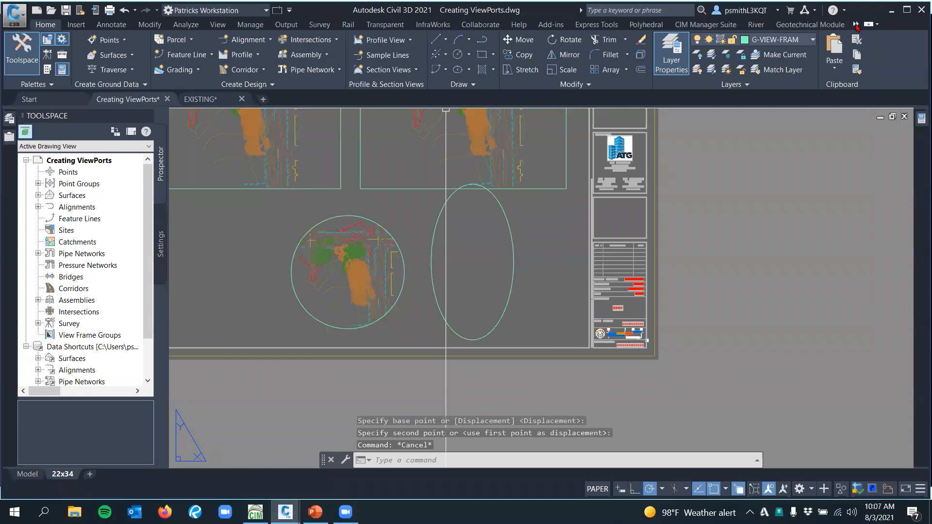
Turn the ellipse into an object-based viewport using the Layout Tools
click(856, 24)
click(869, 59)
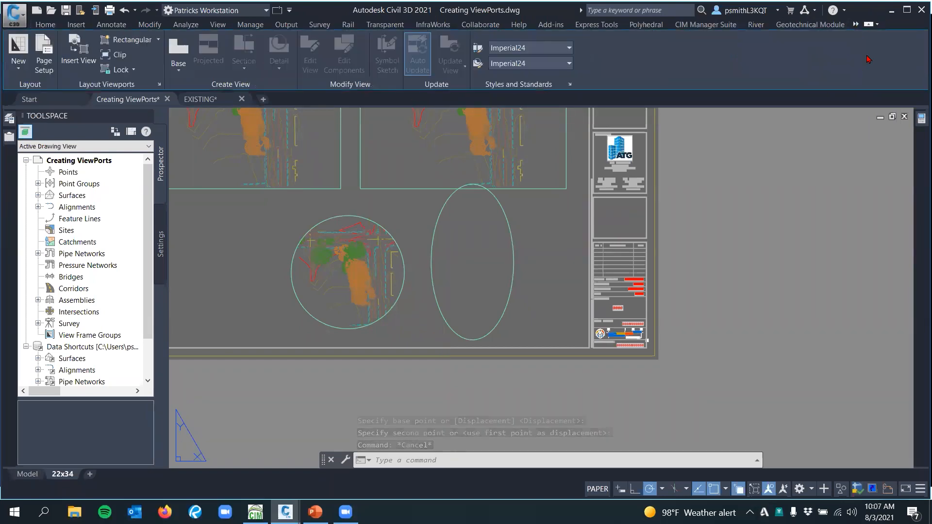
click(857, 29)
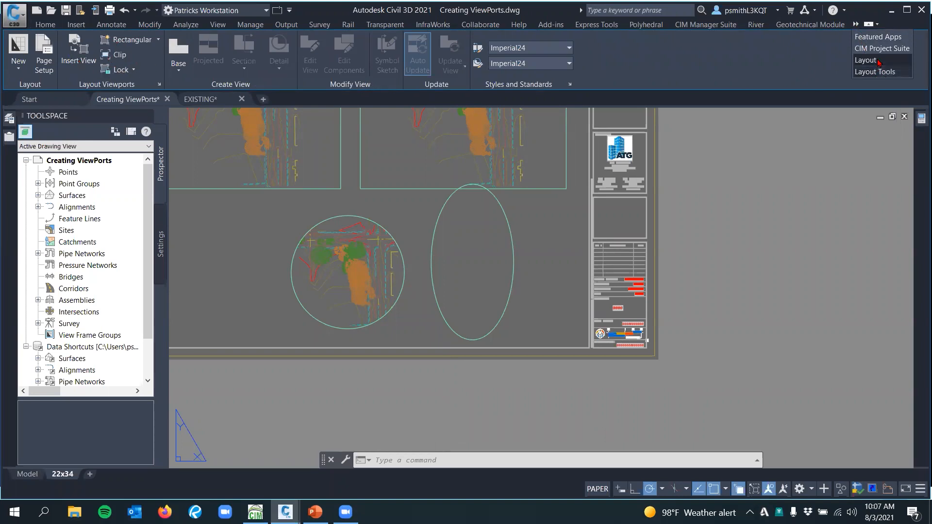
click(880, 72)
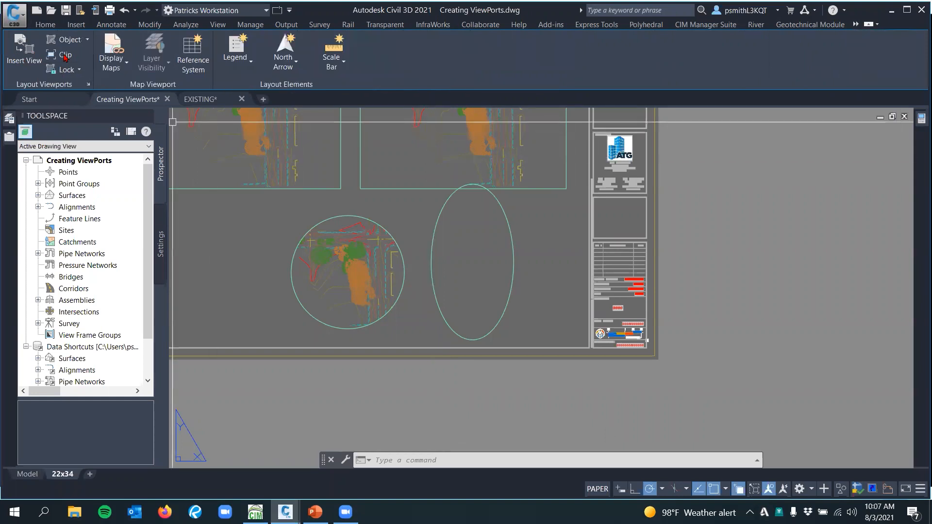
click(77, 45)
click(471, 340)
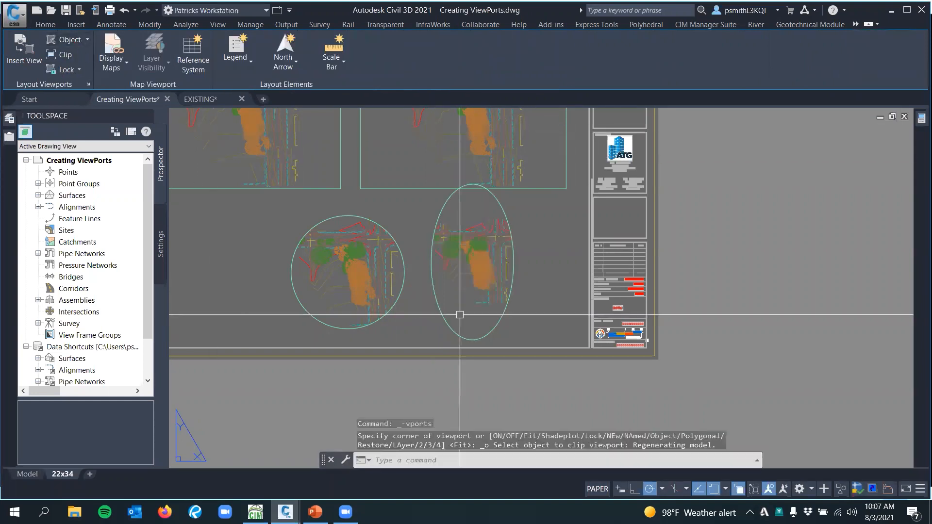
Move the elliptical viewport off the sheet, to the empty area beyond the title block
key(Escape)
middle_drag(463, 314, 388, 253)
click(444, 291)
click(423, 311)
text(m)
key(Return)
click(445, 284)
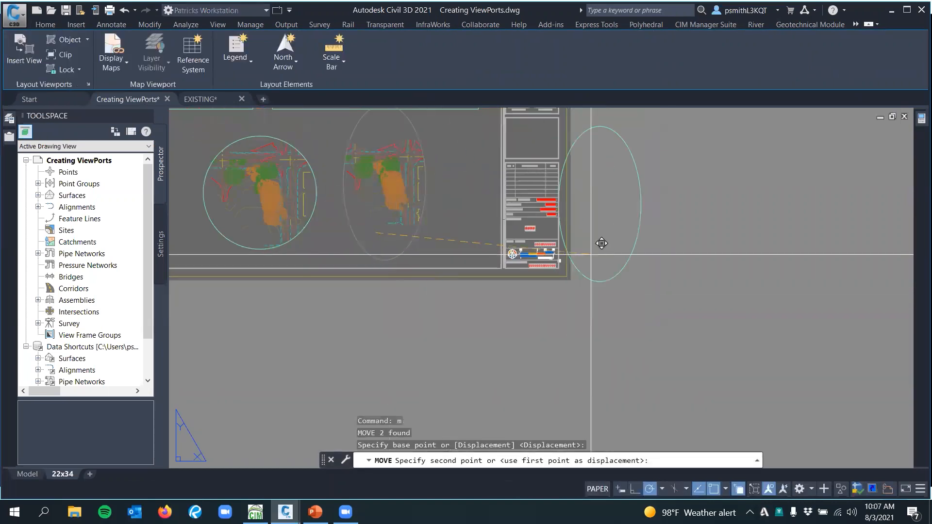
click(673, 251)
key(Escape)
scroll(672, 241, down, 2)
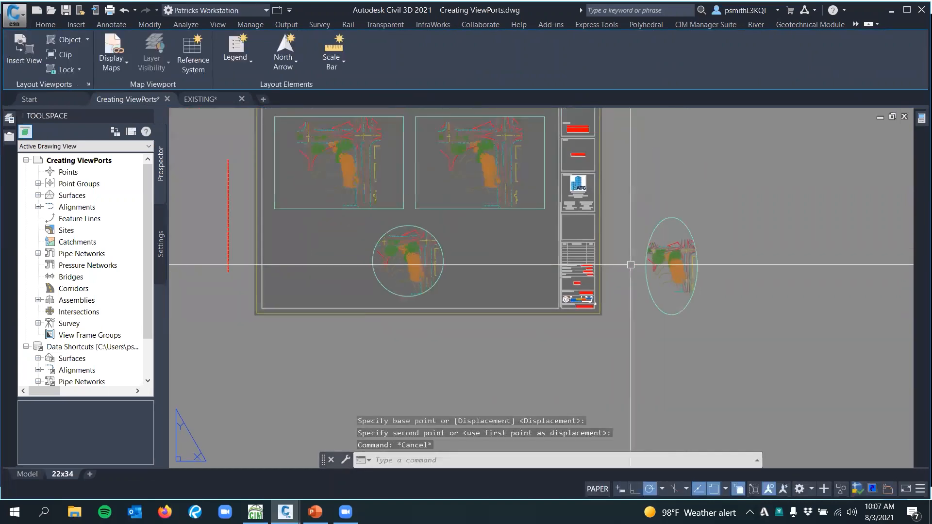
middle_drag(576, 223, 589, 246)
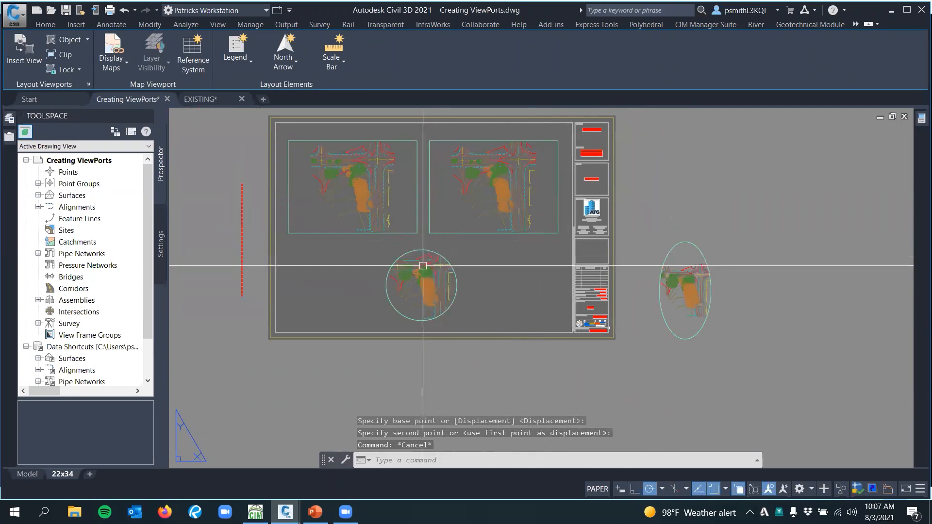
scroll(452, 261, up, 2)
middle_drag(446, 263, 468, 331)
middle_drag(522, 308, 524, 267)
click(514, 257)
click(533, 301)
key(Escape)
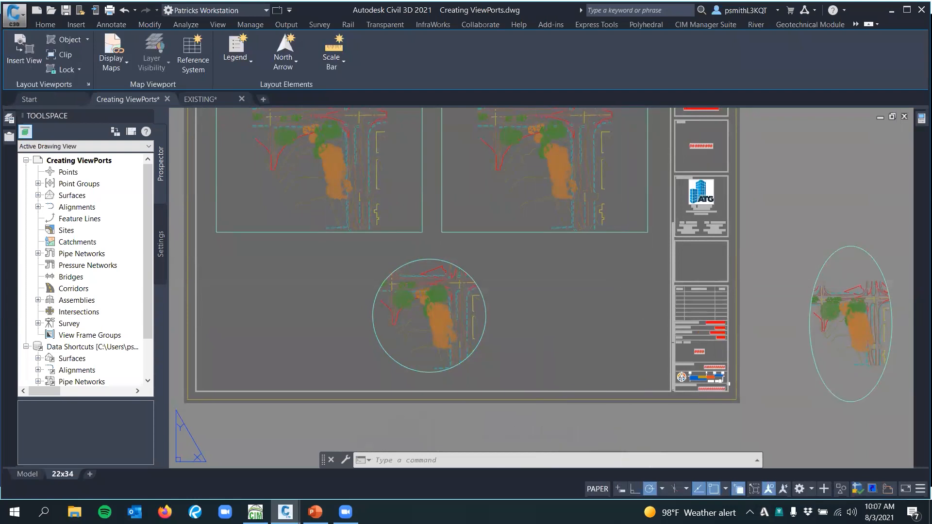
middle_drag(622, 272, 619, 316)
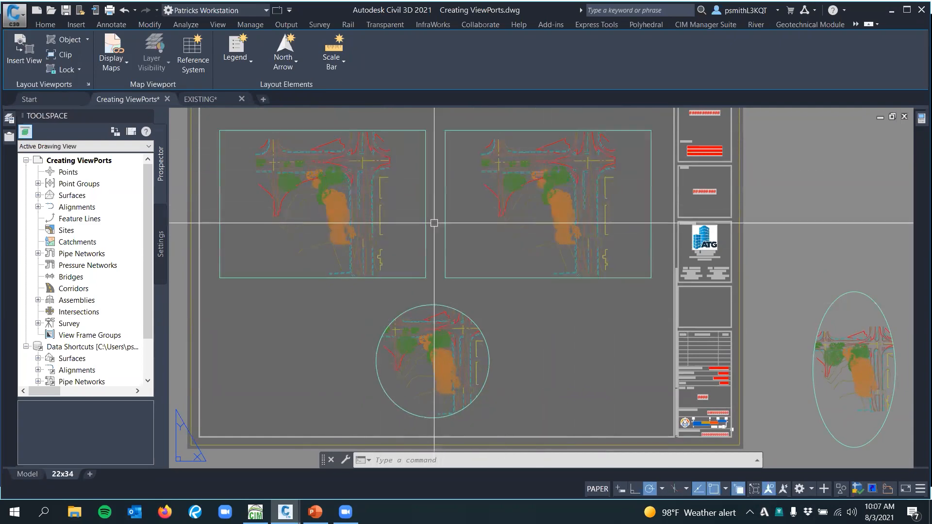
middle_drag(433, 223, 512, 238)
scroll(416, 215, up, 3)
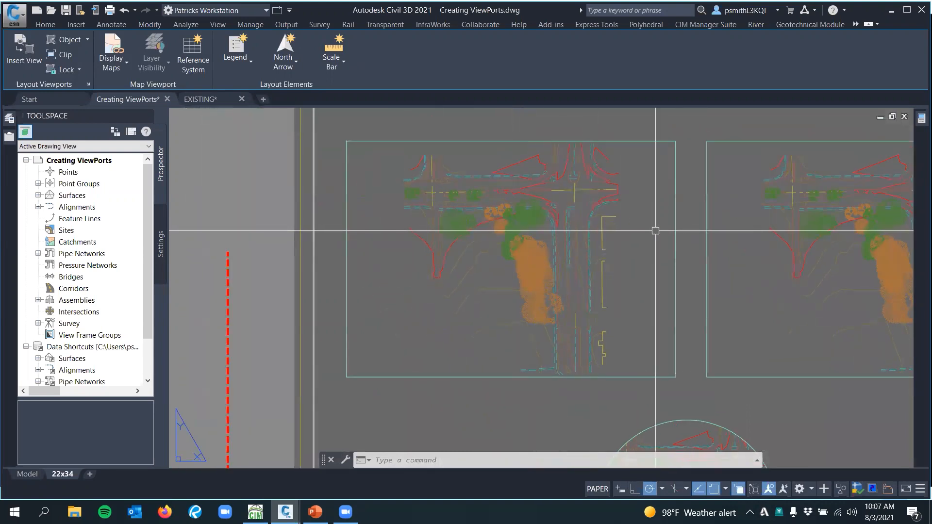
middle_drag(680, 234, 679, 221)
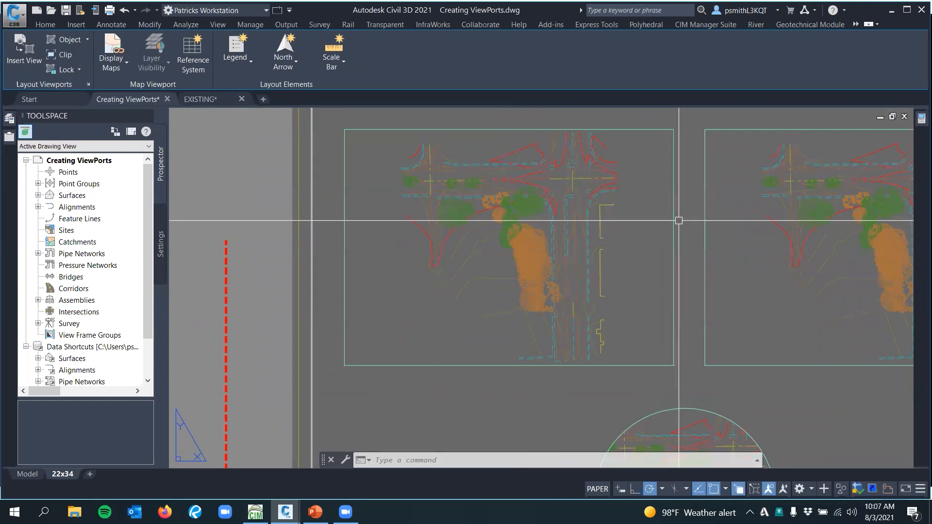
click(674, 249)
key(Escape)
middle_drag(626, 260, 565, 225)
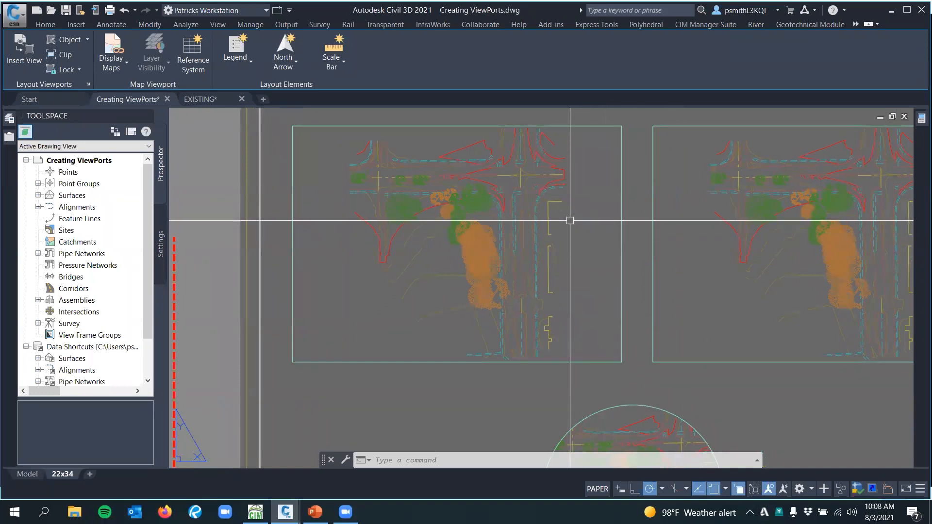
Start the ALIGNSPACE command with the left rectangular viewport active in model space
text(alignspace)
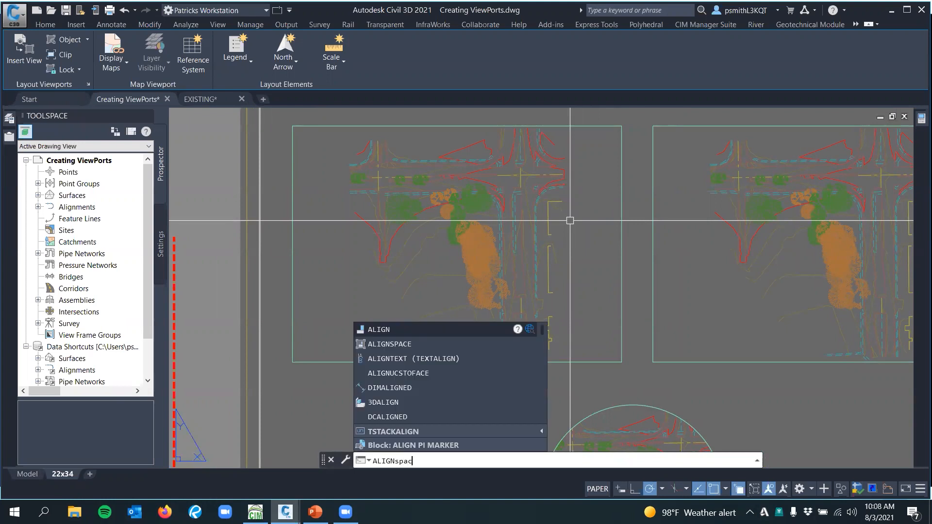
key(Return)
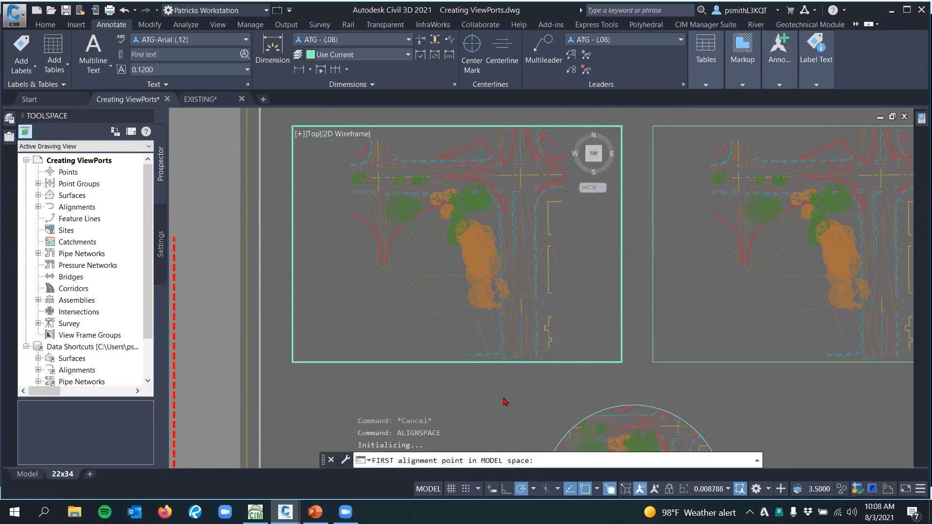
middle_drag(523, 258, 499, 260)
click(736, 237)
click(543, 247)
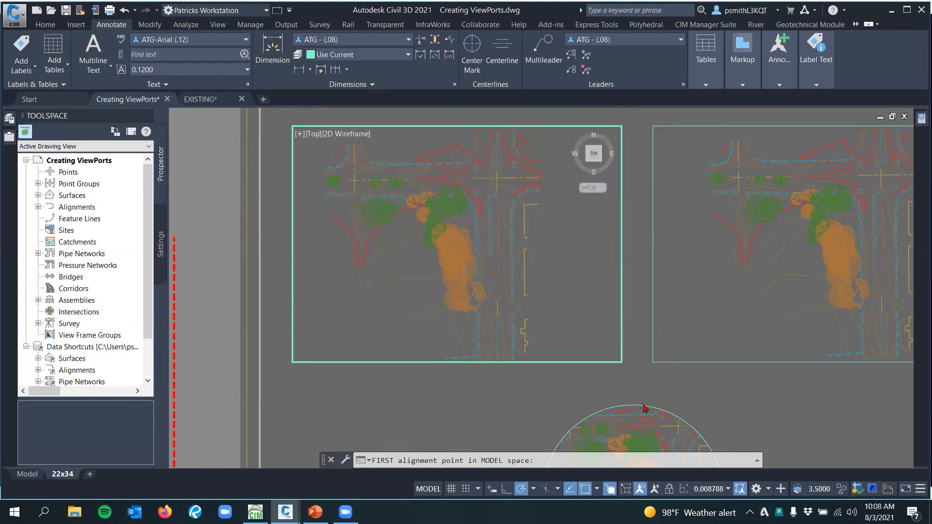
click(633, 438)
click(558, 335)
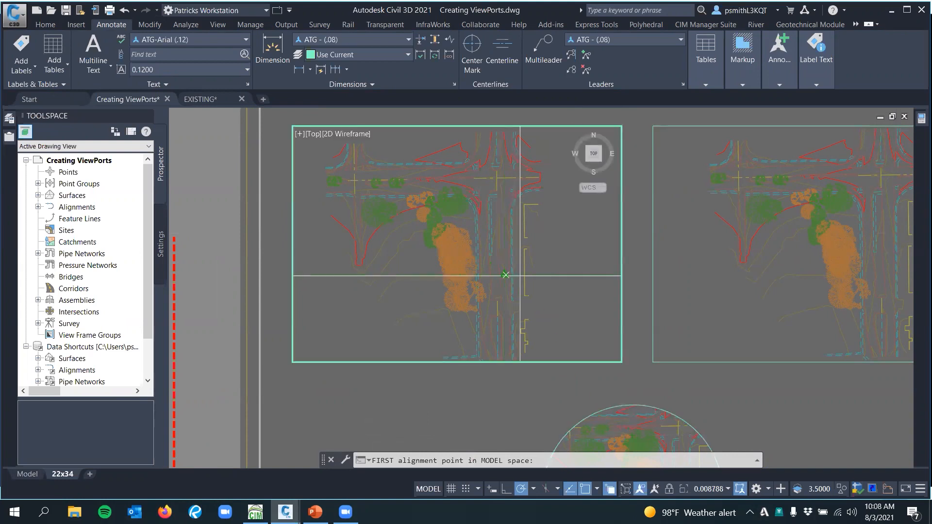
click(724, 276)
click(548, 303)
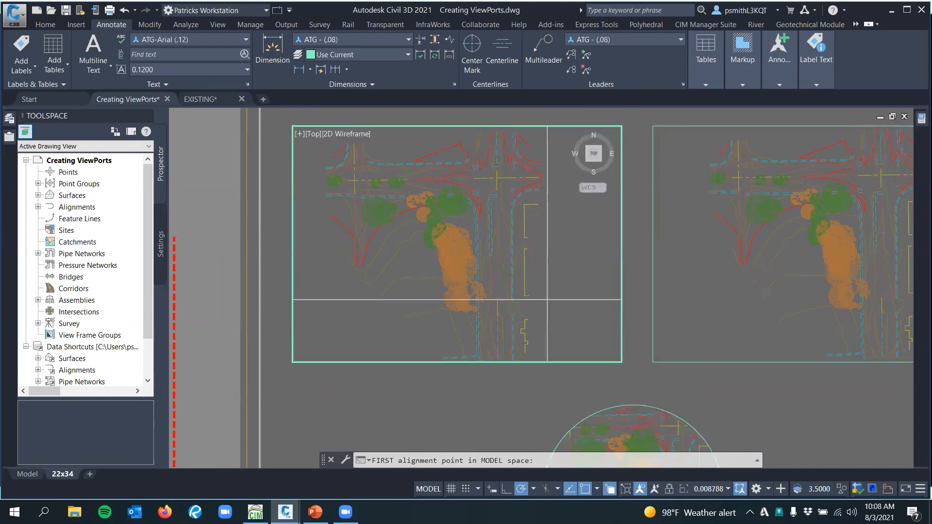
Examine the main road intersection and the road south of it in the left rectangular viewport for suitable alignment points
mouse_move(510, 280)
middle_down()
mouse_move(520, 295)
mouse_move(538, 294)
middle_up()
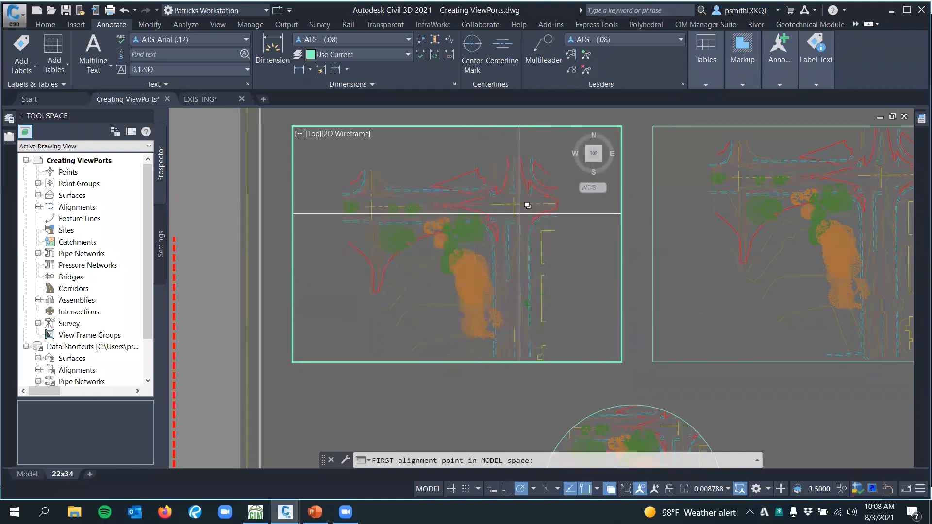
scroll(499, 234, up, 4)
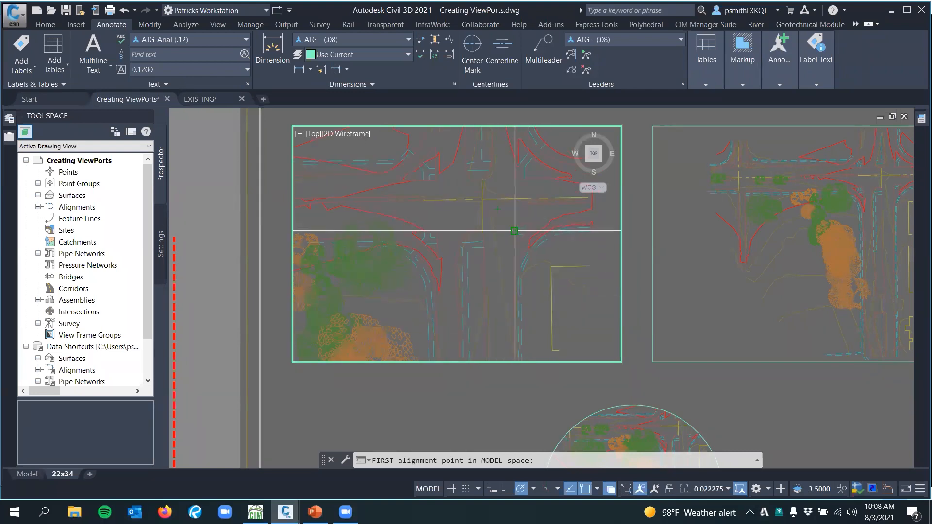
middle_drag(500, 235, 495, 256)
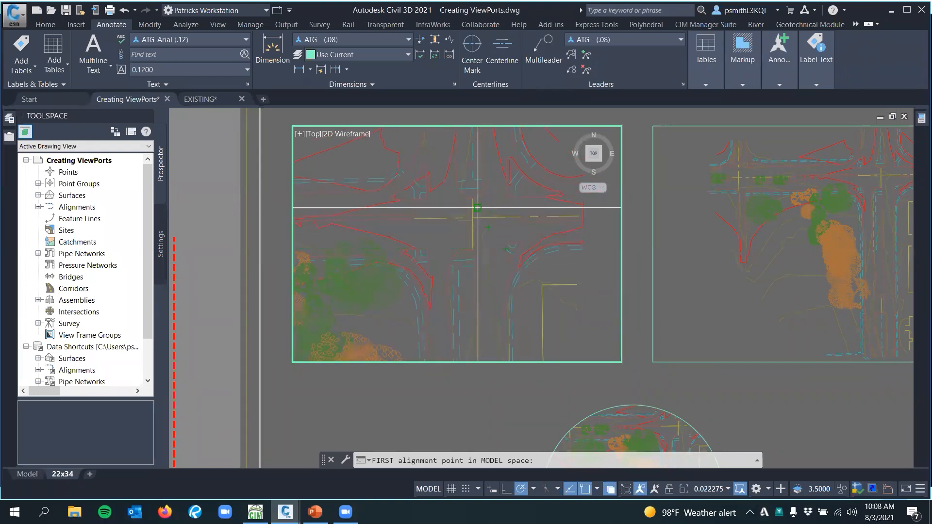
scroll(457, 255, up, 2)
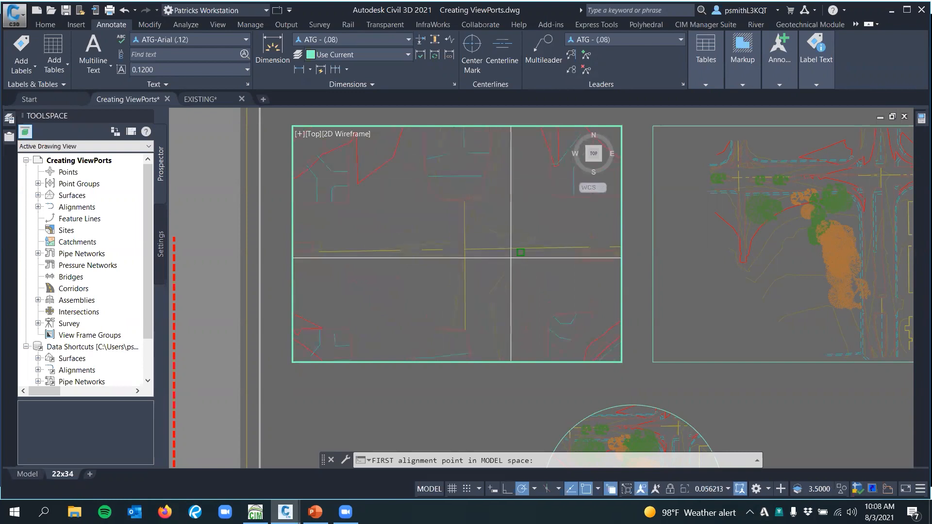
scroll(516, 254, down, 8)
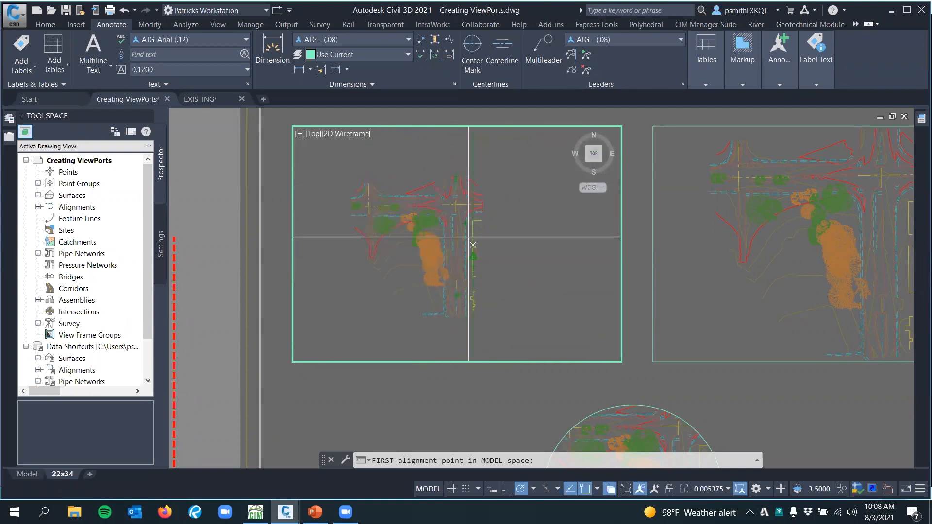
scroll(473, 245, up, 8)
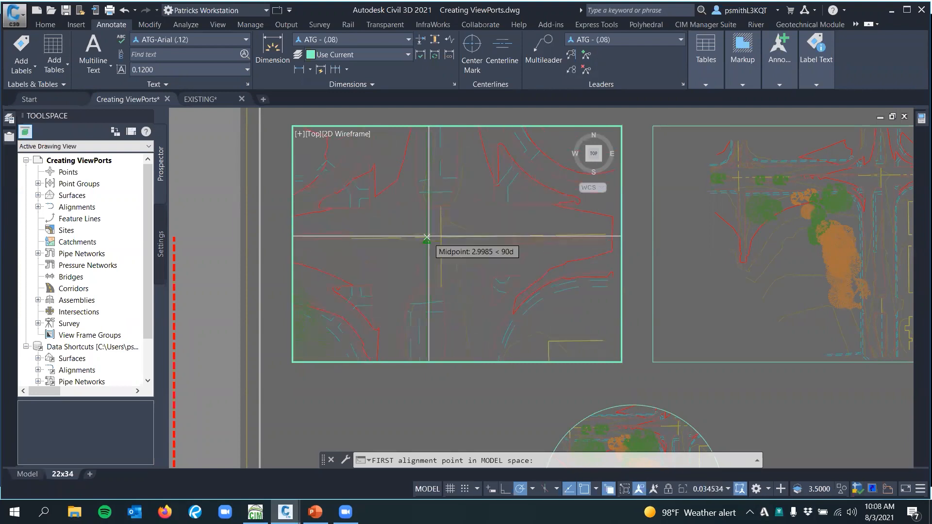
scroll(418, 224, down, 2)
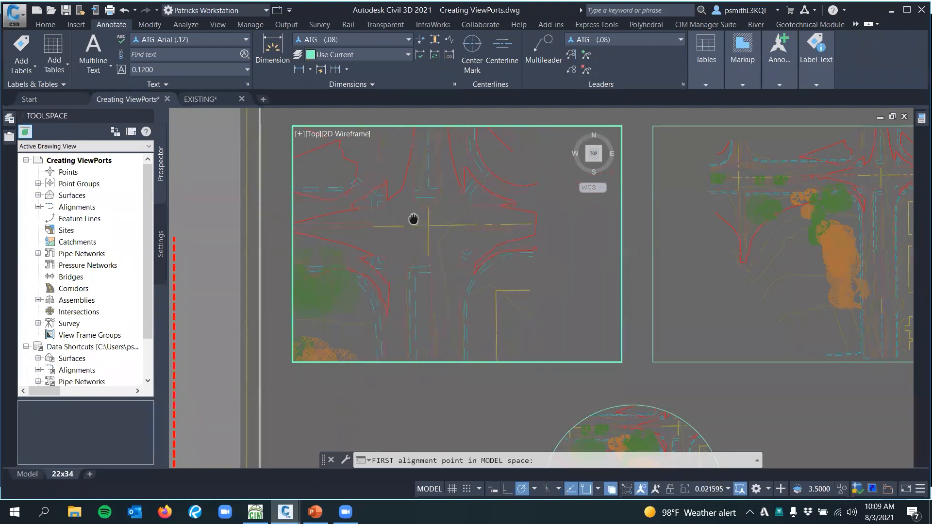
scroll(436, 195, down, 2)
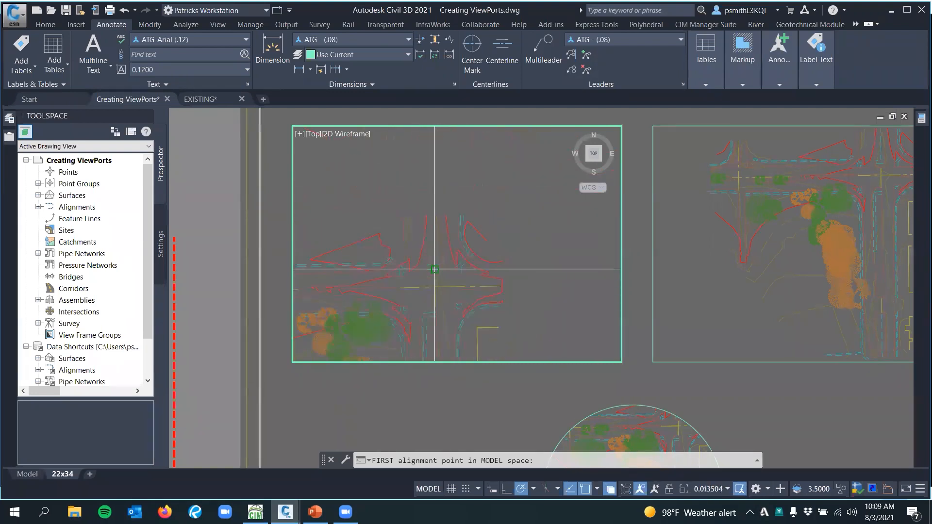
middle_drag(434, 274, 431, 213)
mouse_move(455, 303)
middle_down()
mouse_move(439, 187)
mouse_move(448, 301)
mouse_move(429, 246)
mouse_move(435, 271)
middle_up()
scroll(441, 243, down, 2)
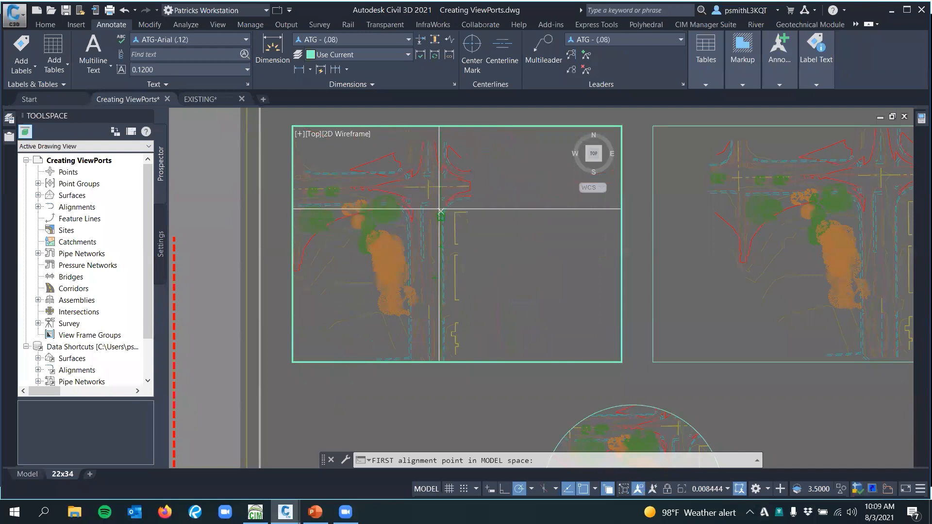
Choose two model space alignment points on the north-south road centerline, from the intersection to an endpoint farther south, using the External Reference
scroll(432, 197, up, 6)
scroll(431, 153, up, 2)
click(427, 144)
scroll(439, 158, down, 8)
scroll(418, 252, up, 10)
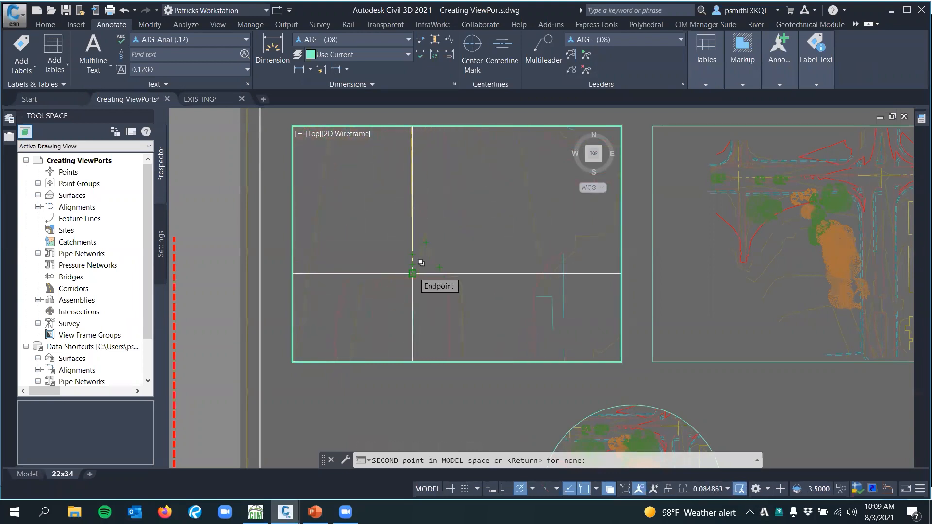
click(413, 274)
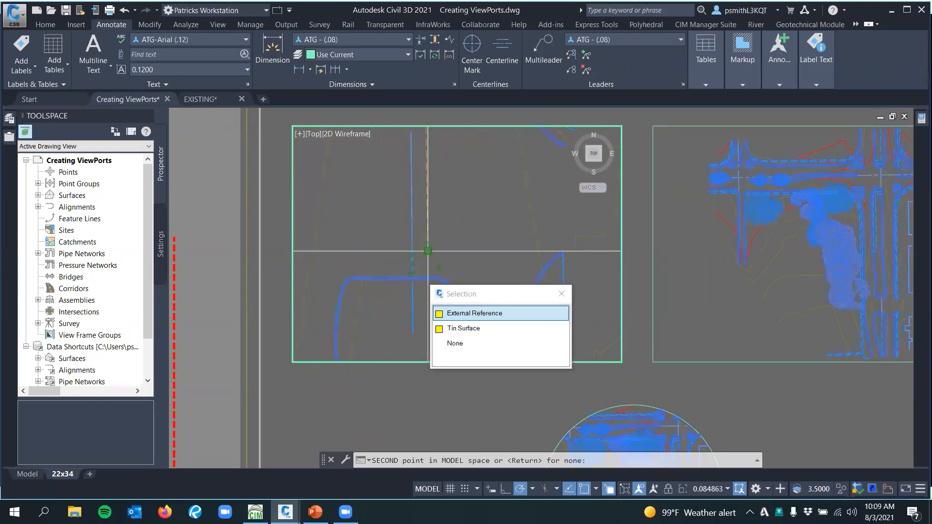
click(474, 313)
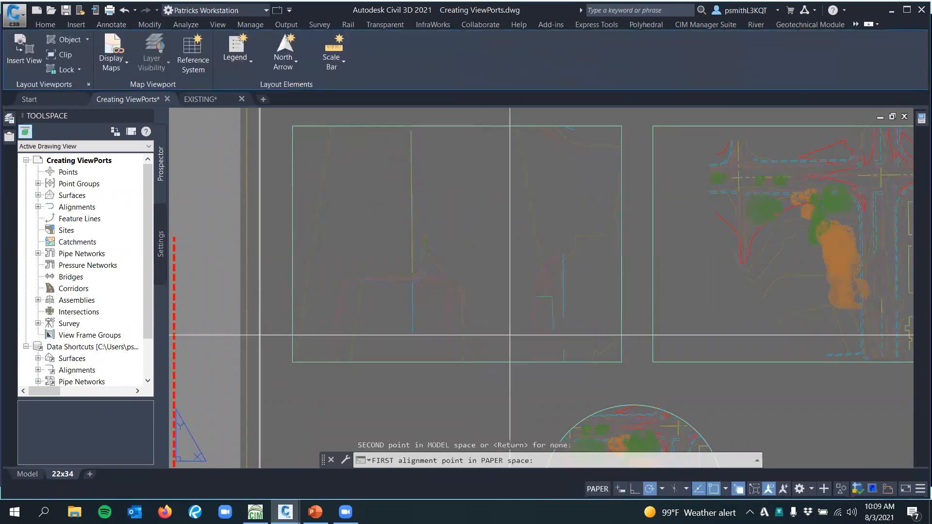
Turn off selection cycling and align the road to the midpoints of the rectangular viewport's left and right edges in paper space
click(739, 489)
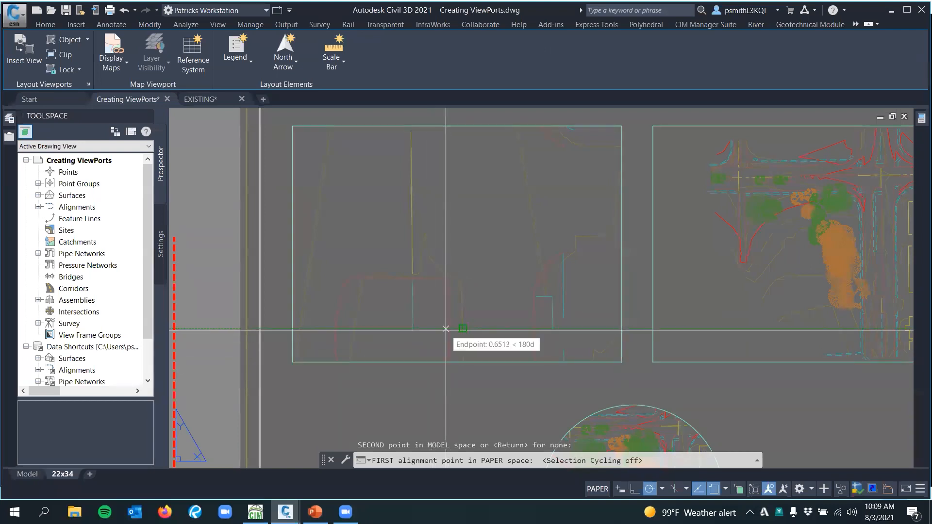
middle_drag(464, 378, 436, 341)
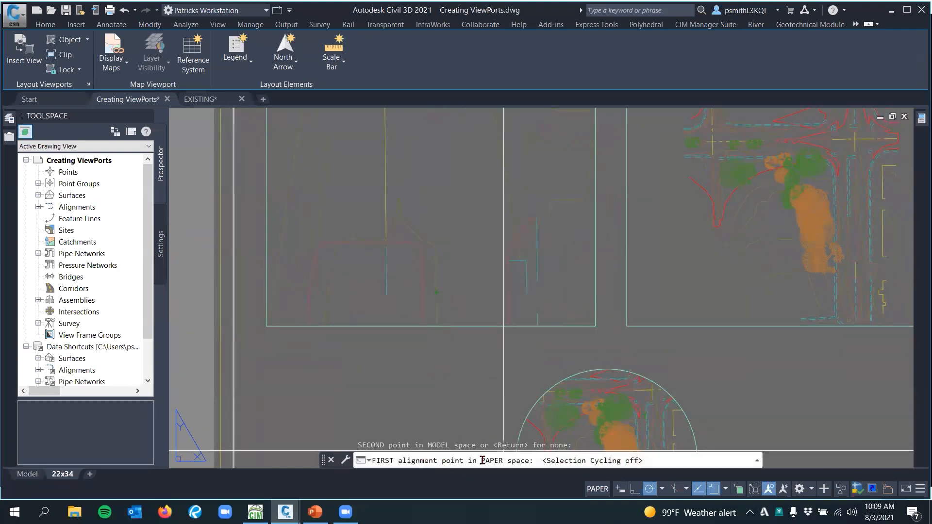
scroll(451, 367, down, 2)
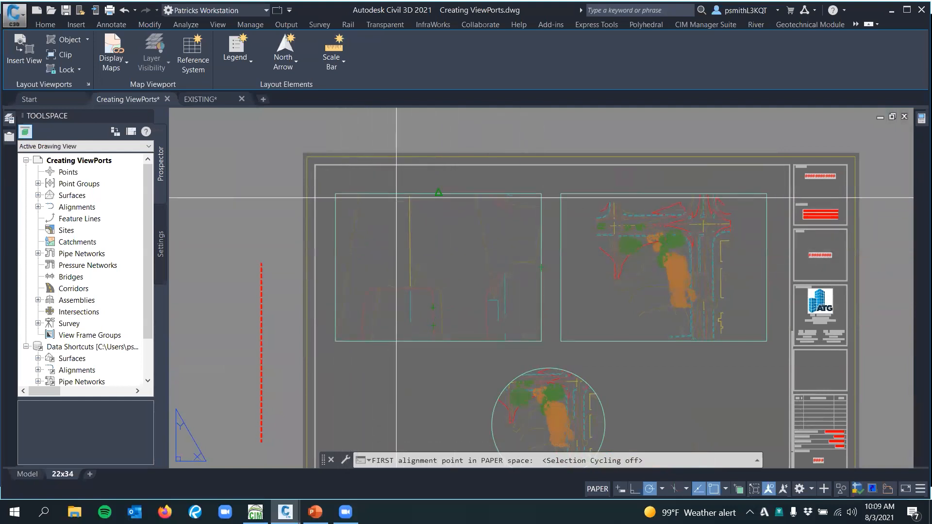
middle_drag(404, 207, 410, 216)
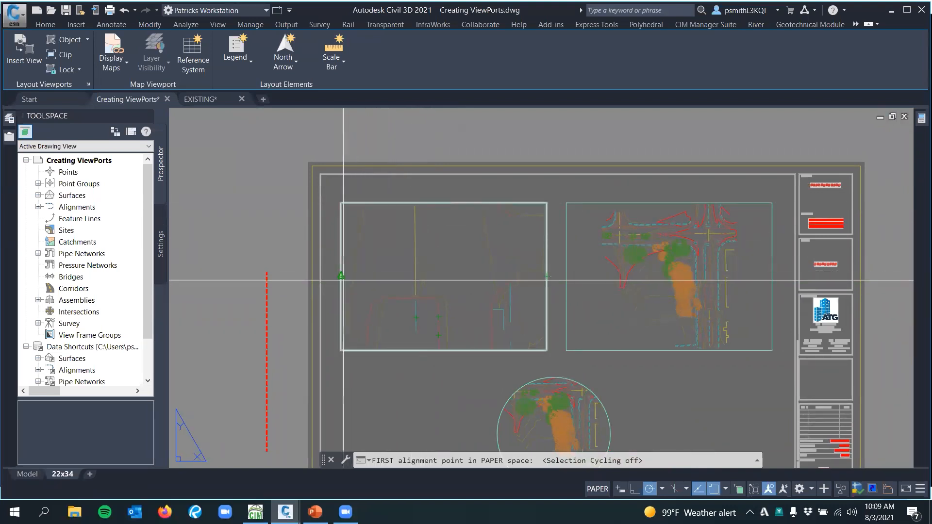
middle_drag(352, 308, 340, 288)
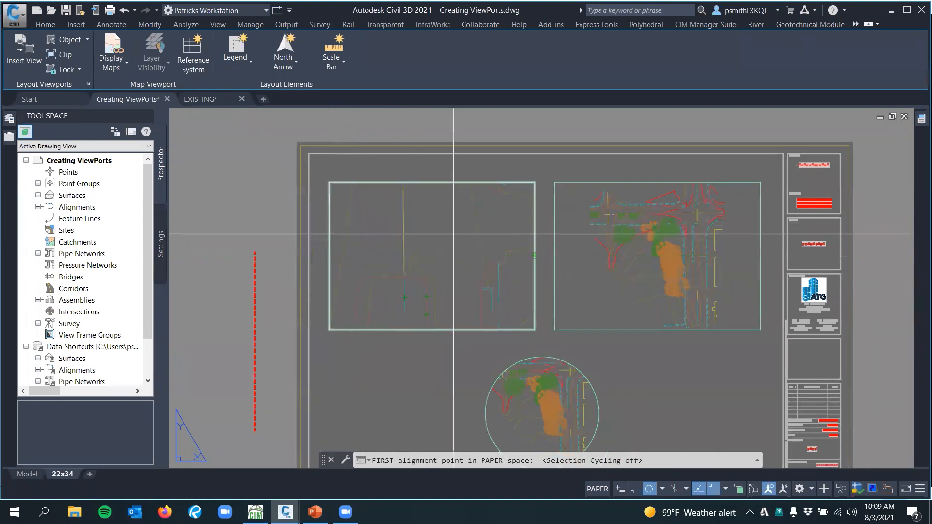
middle_drag(535, 256, 531, 264)
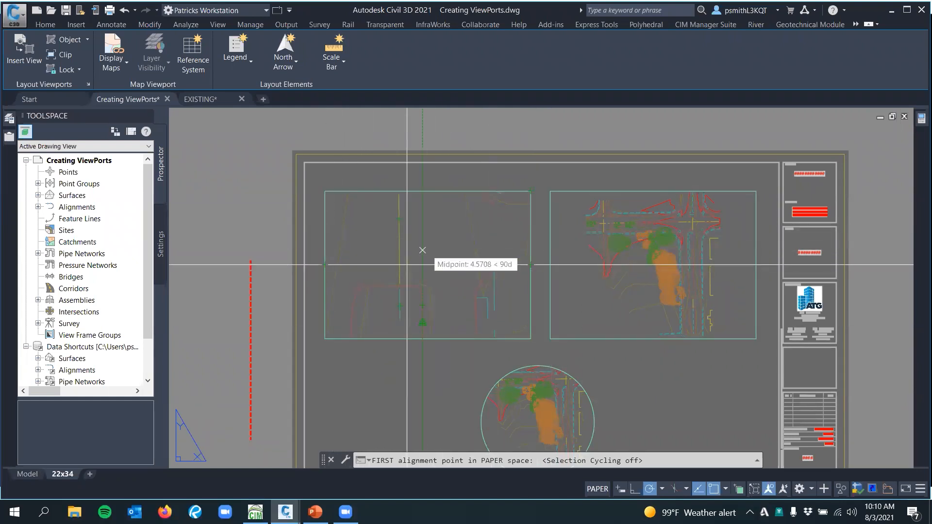
click(326, 338)
scroll(325, 265, up, 2)
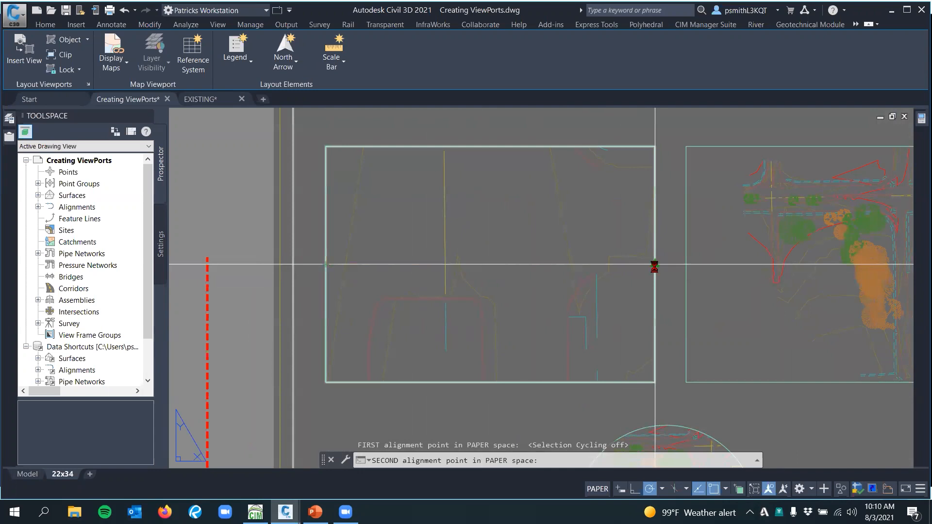
click(654, 267)
key(Return)
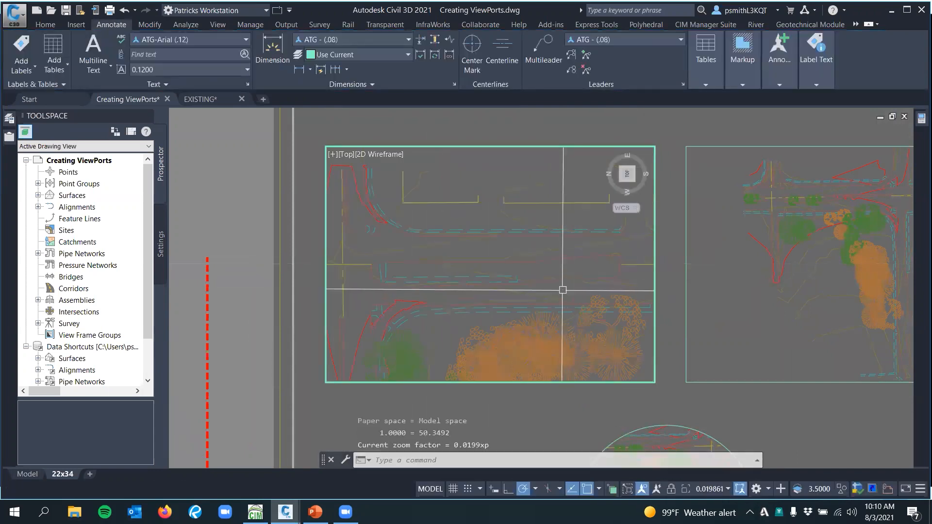
Pan the rotated road view slightly upward inside the left rectangular viewport
middle_drag(475, 279, 475, 259)
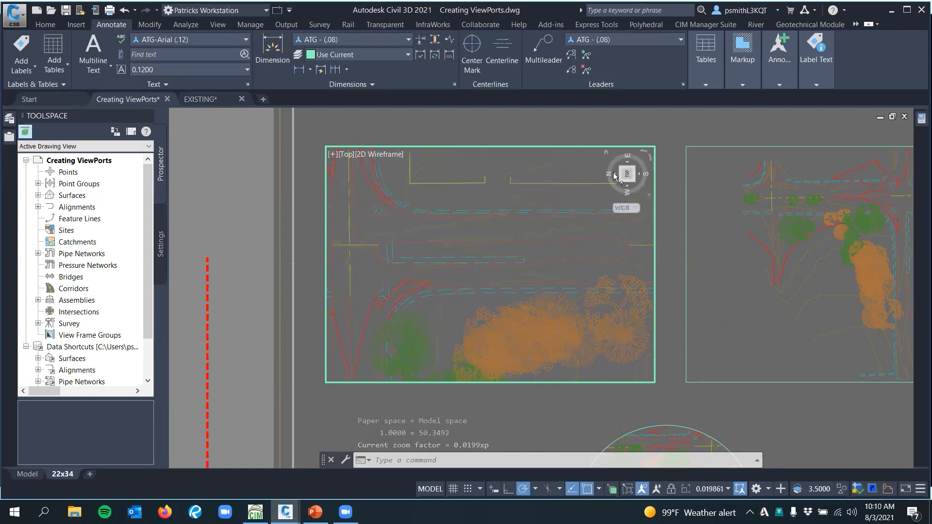
middle_drag(540, 245, 504, 253)
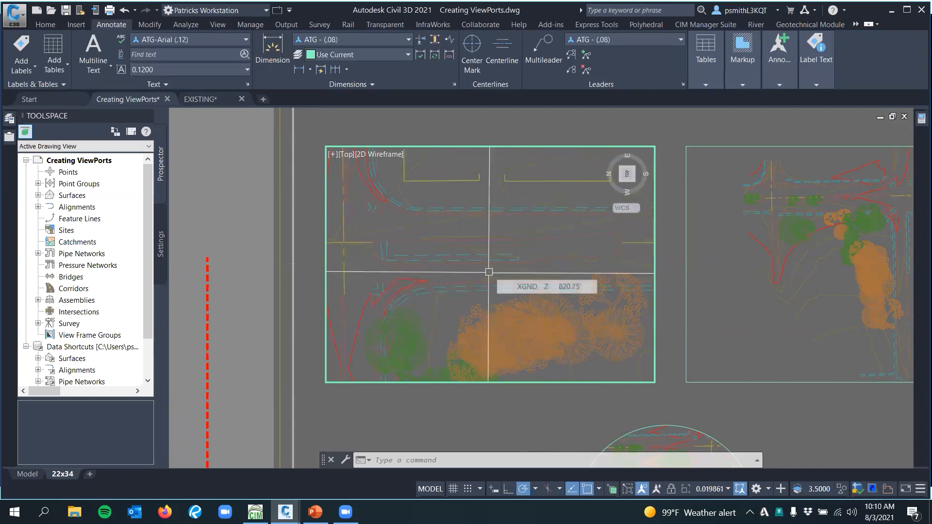
Try the 1:30 and 1:20 scales on the rotated road view in the left rectangular viewport
click(720, 488)
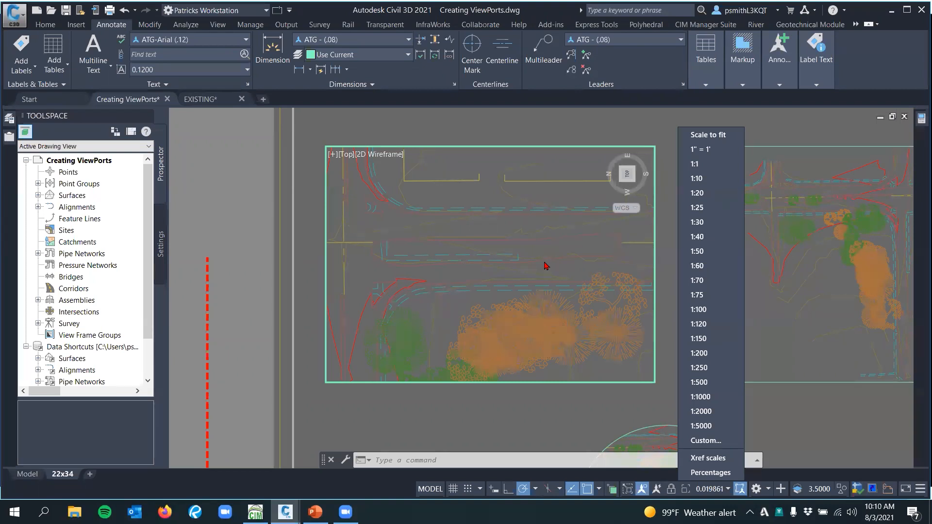
click(709, 222)
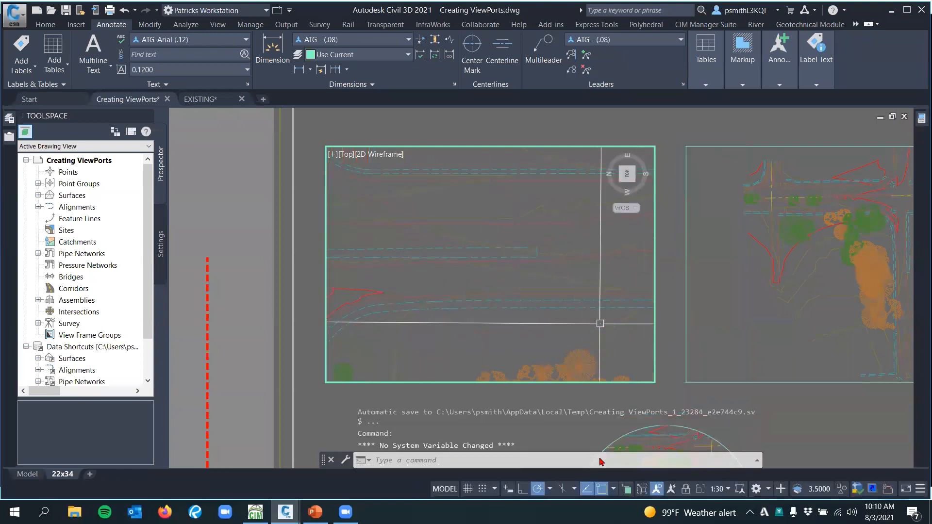
click(720, 489)
click(730, 193)
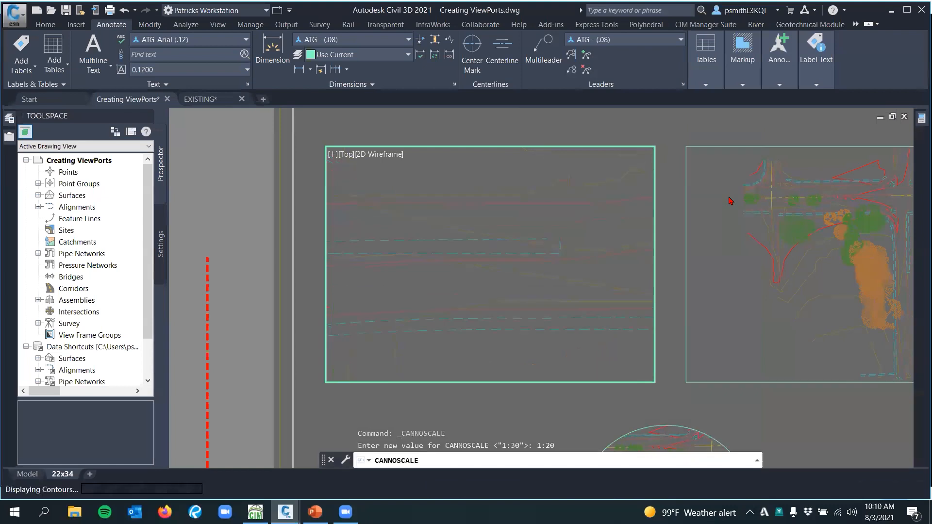
Set the left rectangular viewport's scale to 1:40, shift its view to show the whole intersection, and return to paper space
click(717, 489)
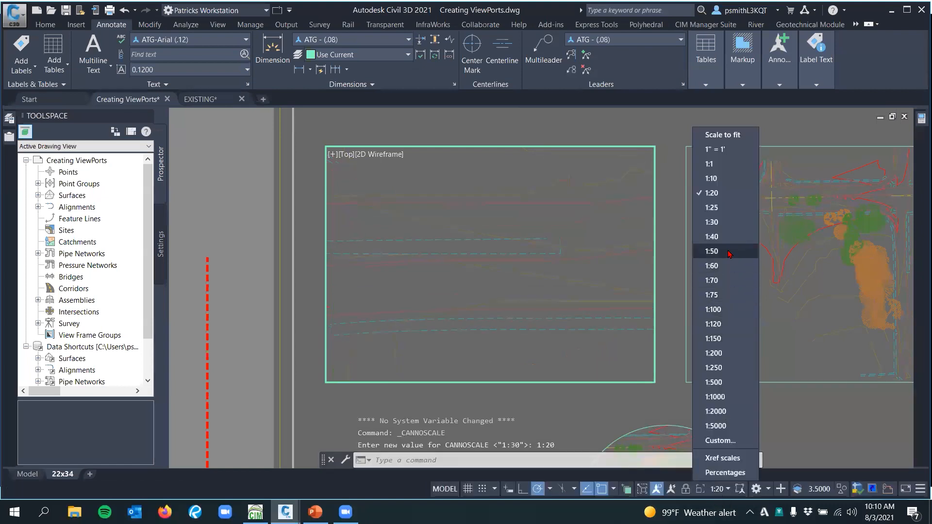
click(714, 237)
mouse_move(435, 271)
middle_down()
mouse_move(480, 256)
mouse_move(550, 279)
middle_up()
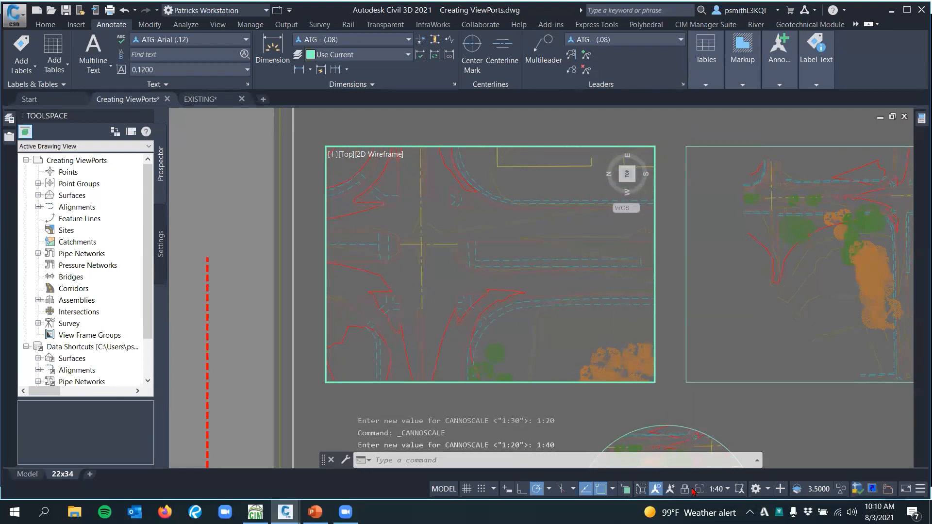
double_click(677, 402)
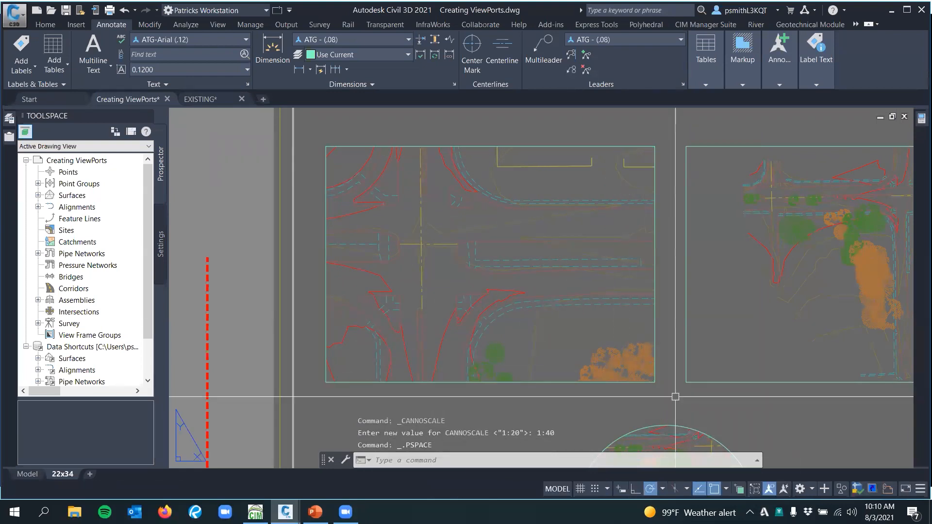
Examine the intersection and the north-south road in the right rectangular viewport for suitable alignment points
middle_drag(687, 391, 513, 368)
middle_drag(656, 354, 582, 349)
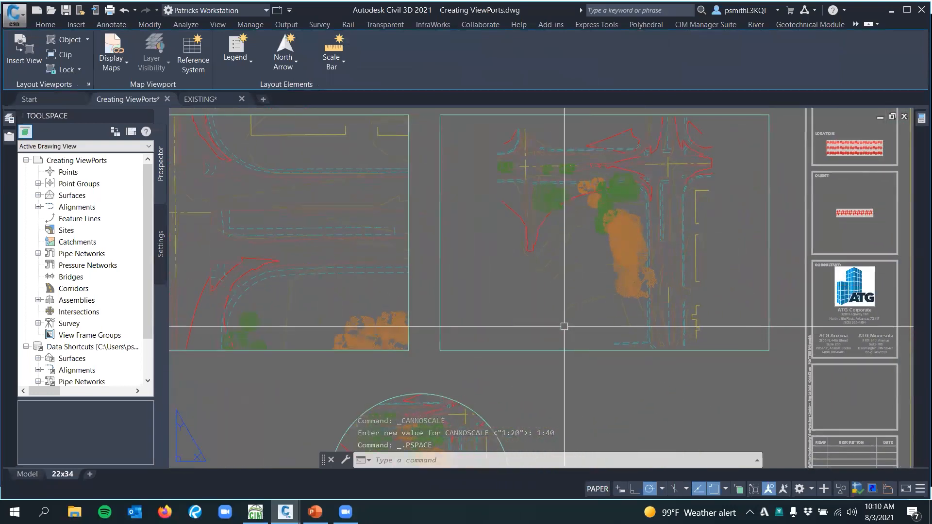
middle_drag(526, 292, 454, 323)
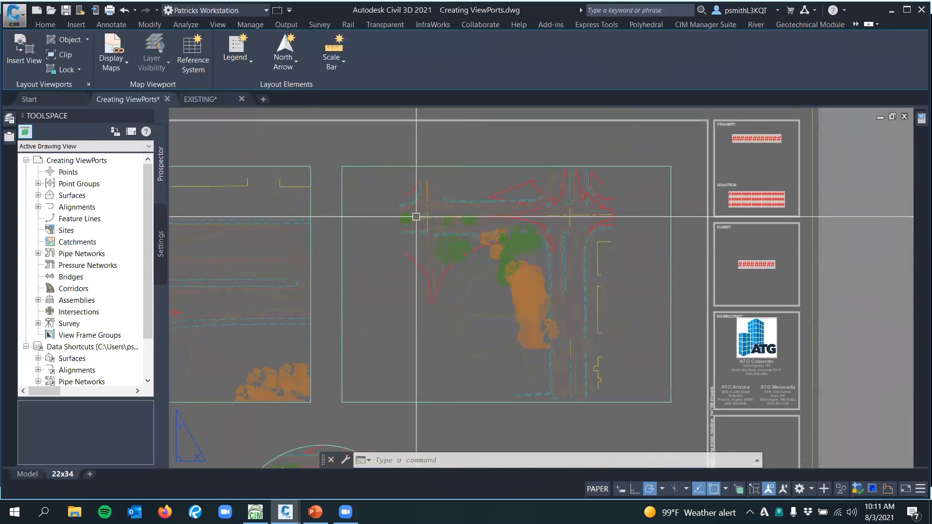
middle_drag(559, 385, 521, 355)
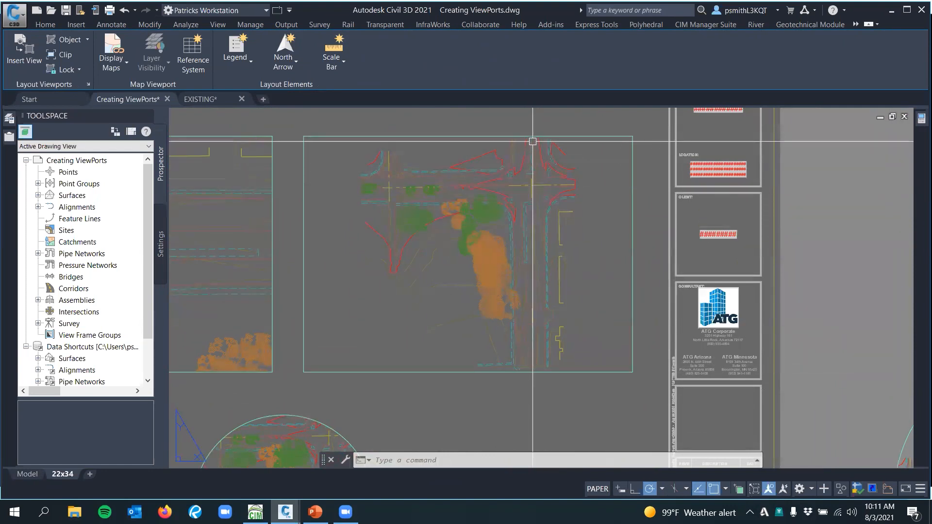
middle_drag(545, 293, 532, 285)
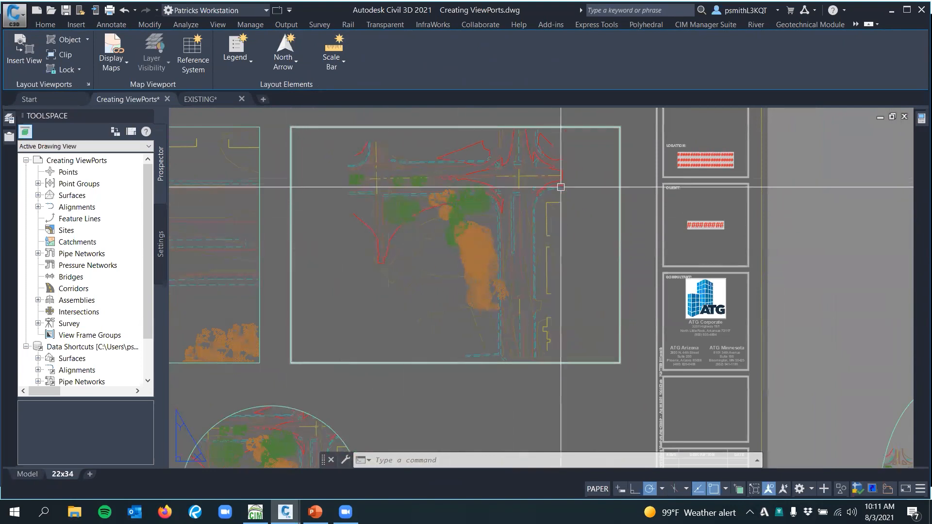
middle_drag(448, 273, 459, 273)
click(415, 297)
key(Escape)
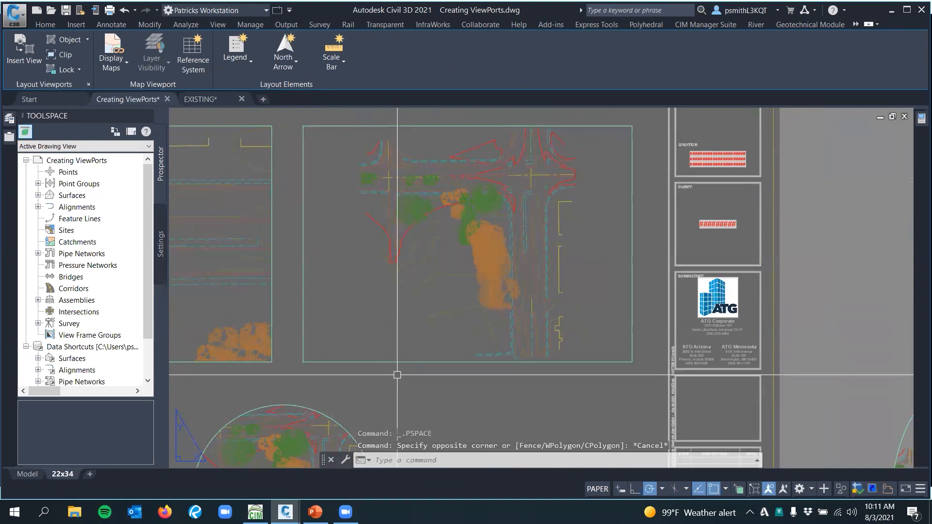
Start ALIGNSPACE in the right rectangular viewport and choose the southern endpoint of the north-south road centerline as the first model space point
text(alignspa)
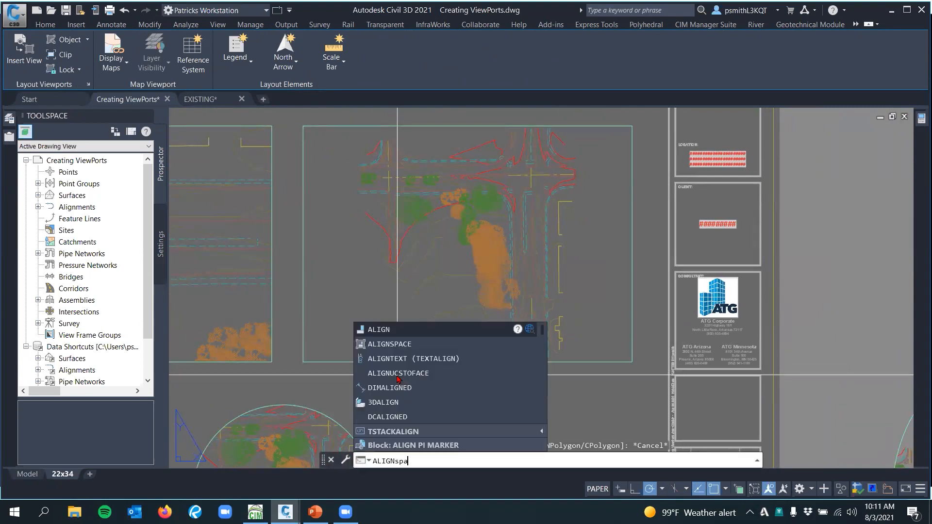
text(ce)
key(Return)
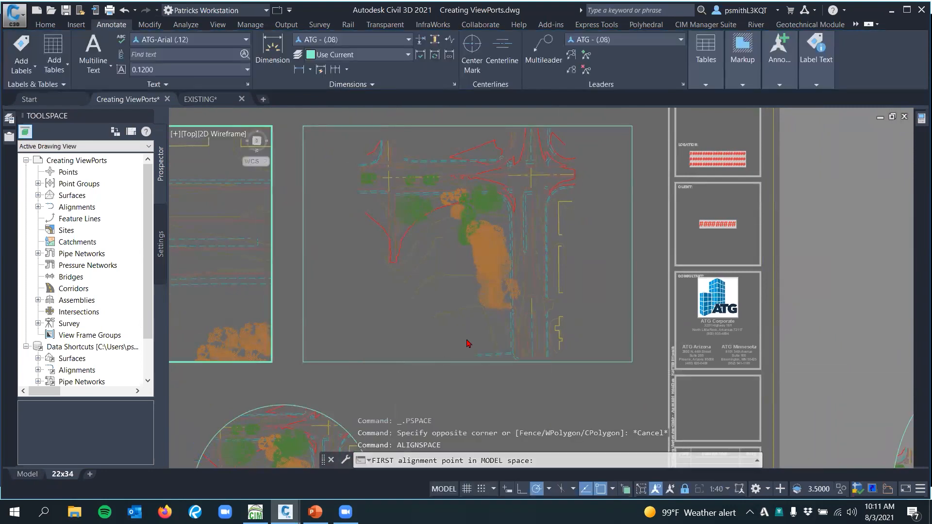
click(456, 338)
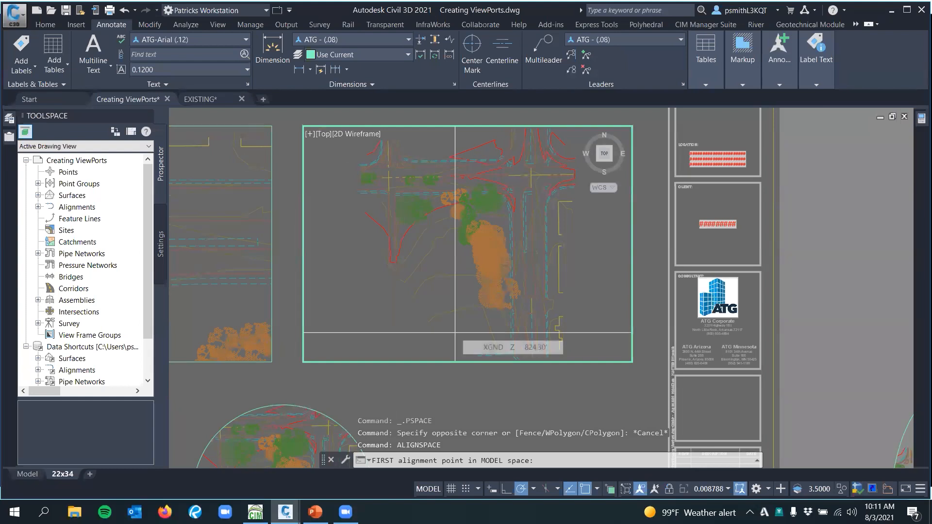
middle_drag(538, 258, 507, 256)
scroll(504, 347, up, 4)
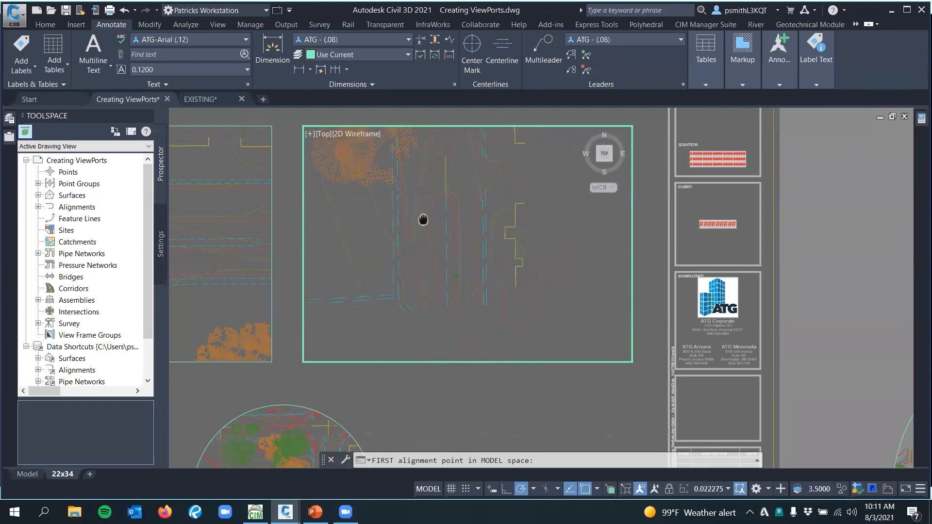
scroll(439, 268, up, 8)
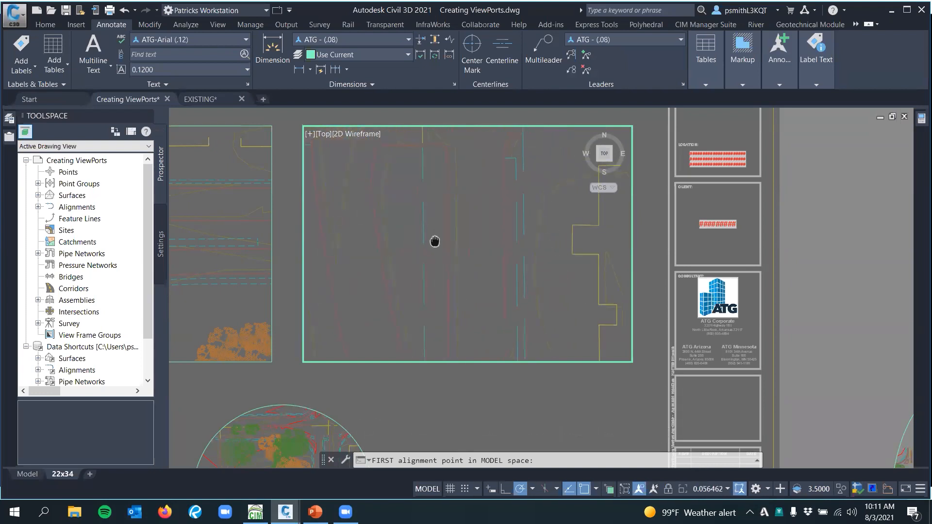
scroll(408, 276, up, 4)
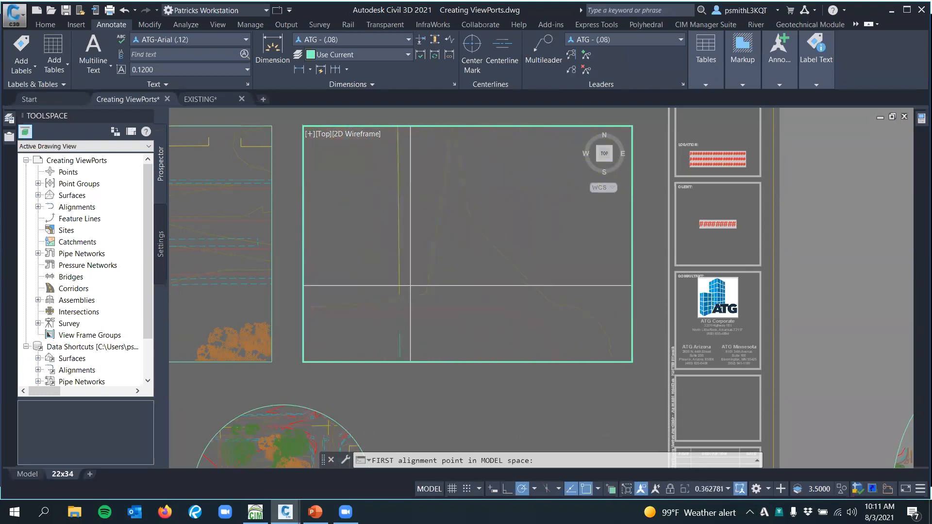
click(400, 293)
Choose the centerline endpoint just north of the main intersection as the second model space alignment point
scroll(452, 238, down, 10)
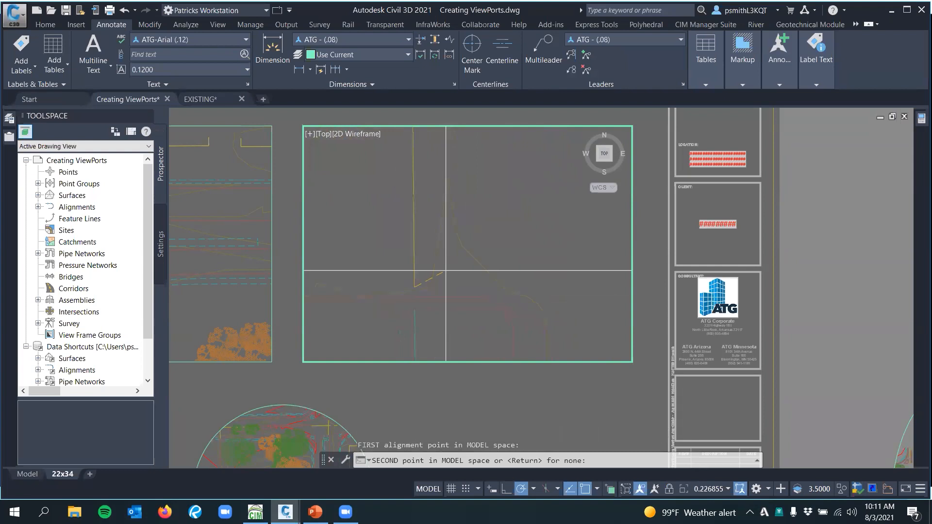
scroll(452, 238, down, 4)
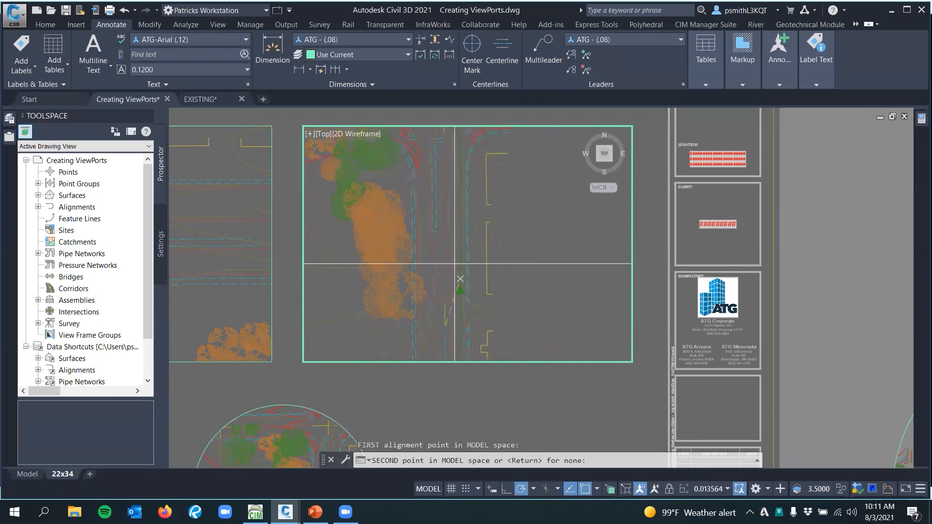
scroll(452, 191, up, 8)
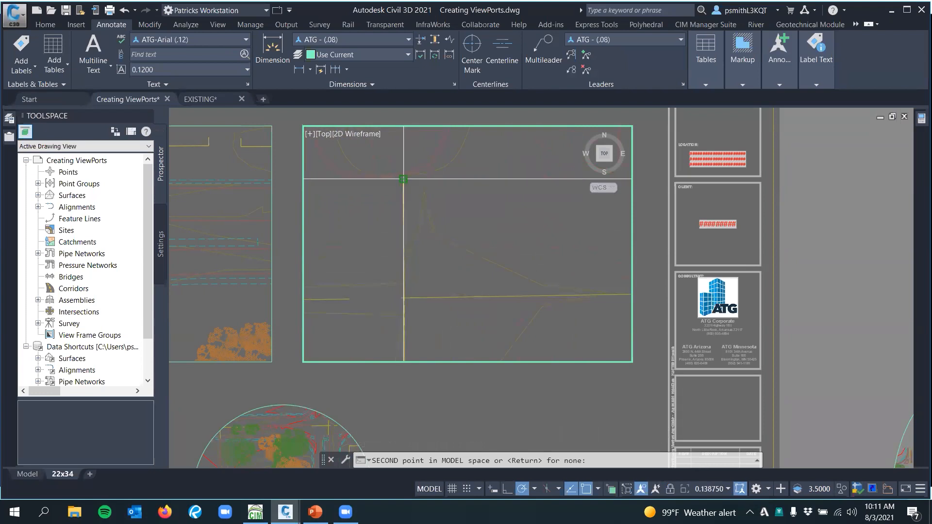
click(403, 179)
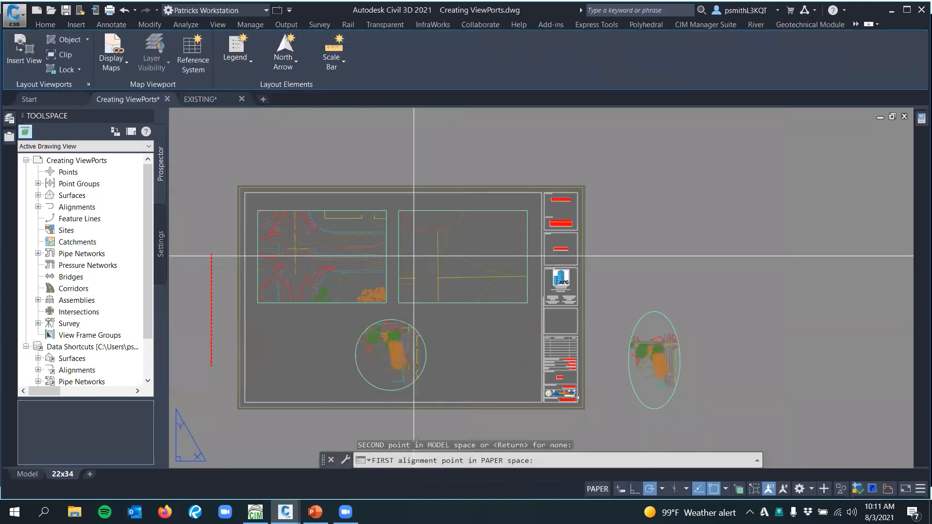
Align the road to the midpoints of the right viewport's left and right edges in paper space, then leave the viewport
click(405, 256)
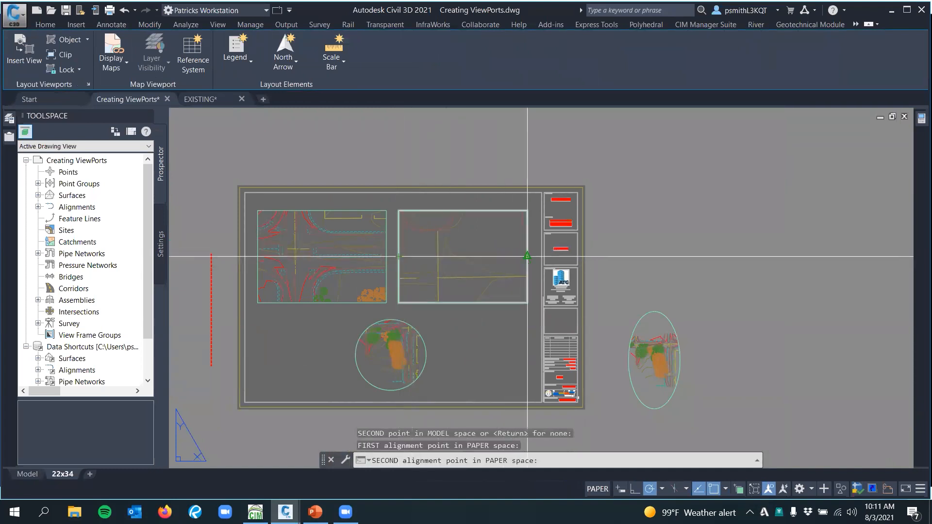
click(525, 256)
click(507, 277)
key(Return)
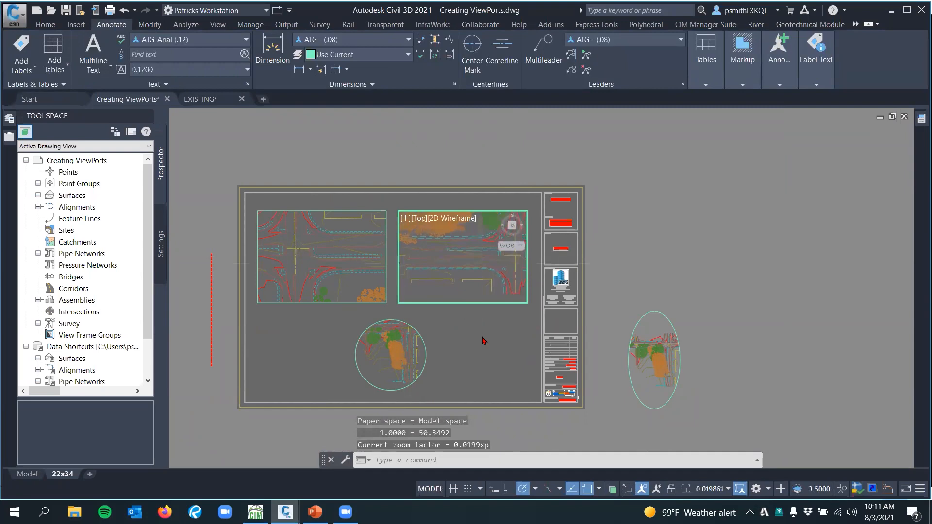
double_click(480, 325)
Set the right rectangular viewport's scale to 1:50 and return to paper space
scroll(466, 307, up, 4)
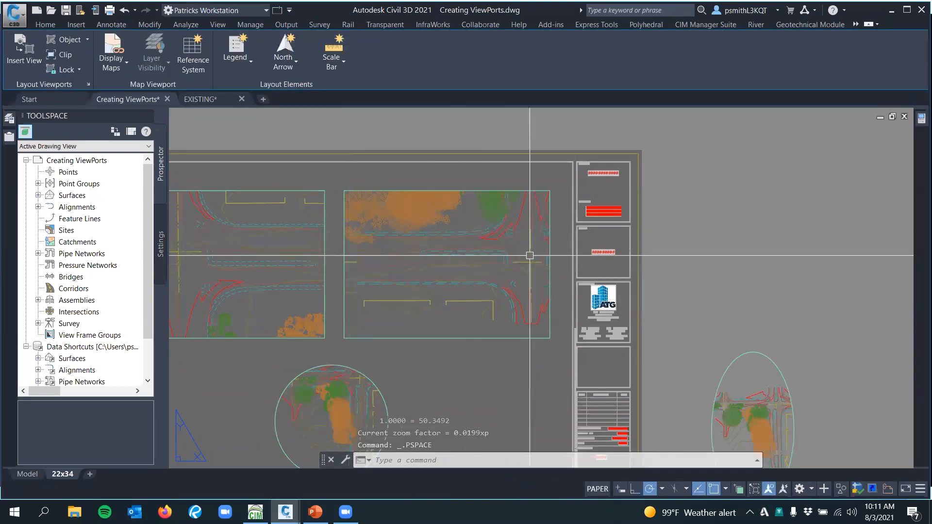
middle_drag(518, 307, 541, 286)
middle_drag(489, 355, 513, 336)
scroll(510, 292, up, 5)
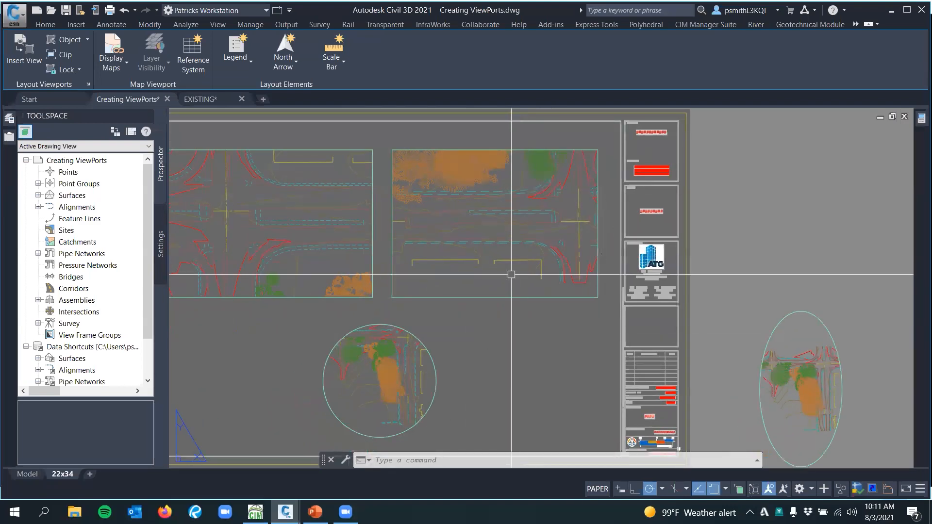
double_click(489, 315)
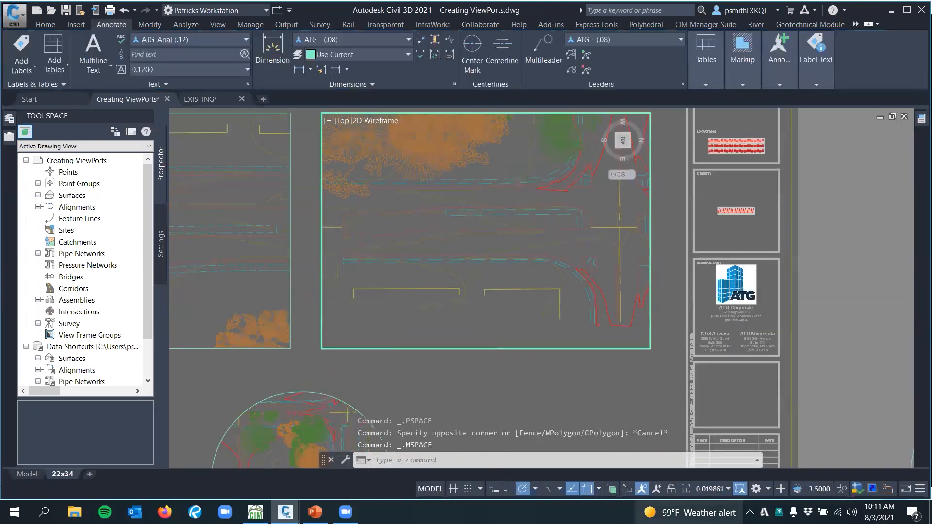
click(713, 491)
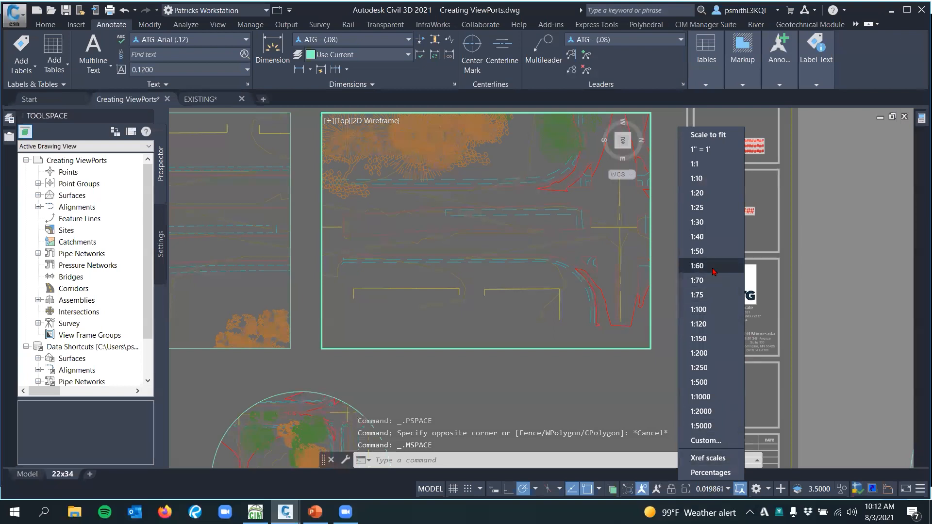
click(716, 252)
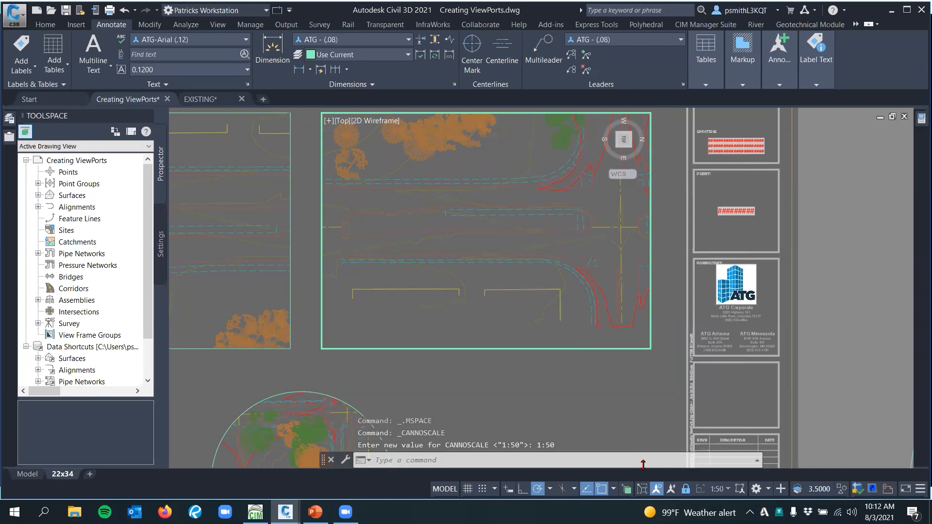
double_click(557, 394)
Leave the 22x34 layout for model space at the open area west of the north-south road
scroll(500, 374, down, 3)
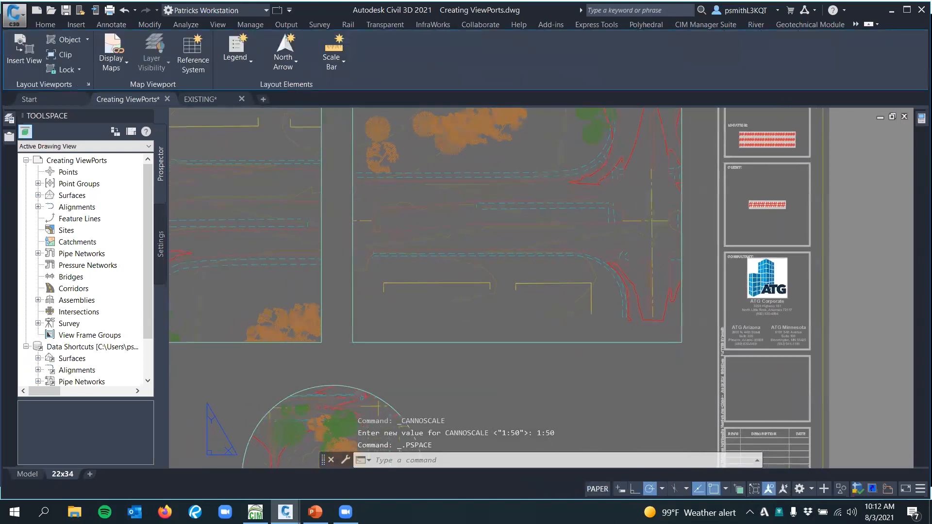
middle_drag(512, 359, 578, 355)
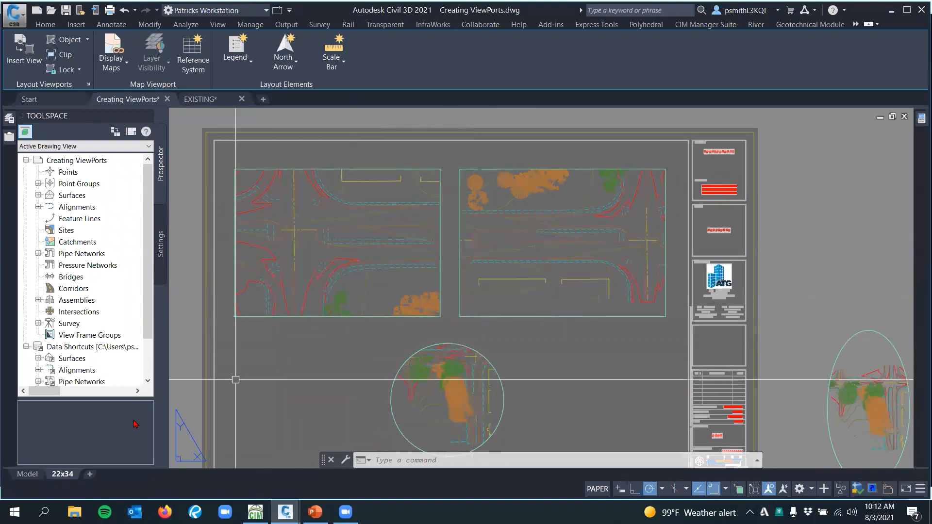
click(33, 475)
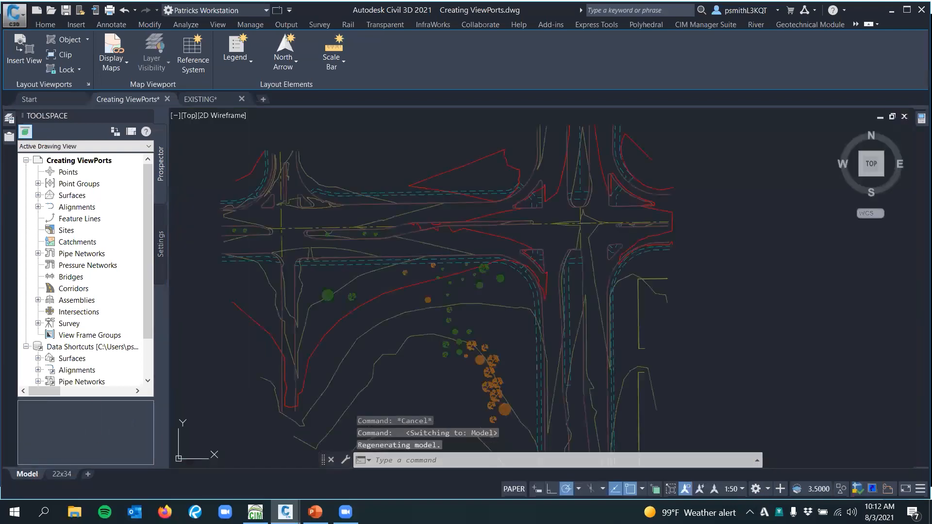
scroll(501, 247, up, 5)
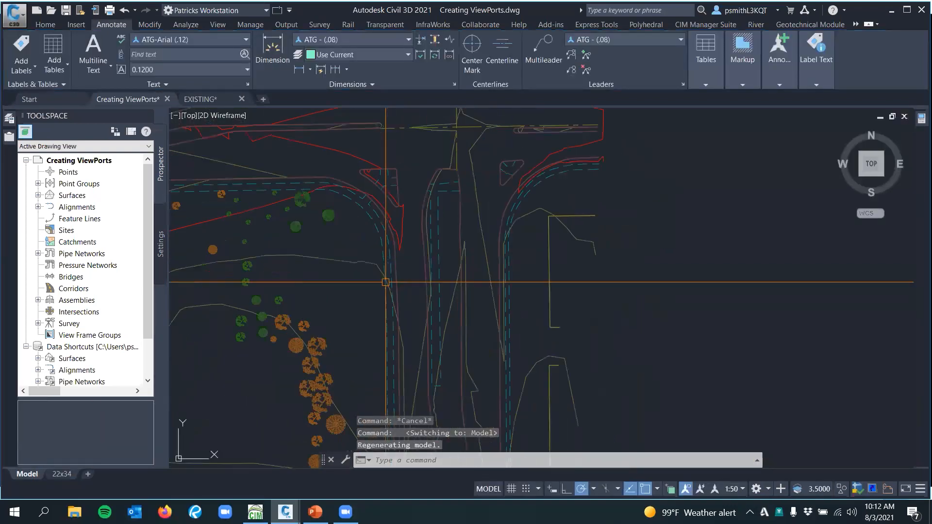
click(47, 26)
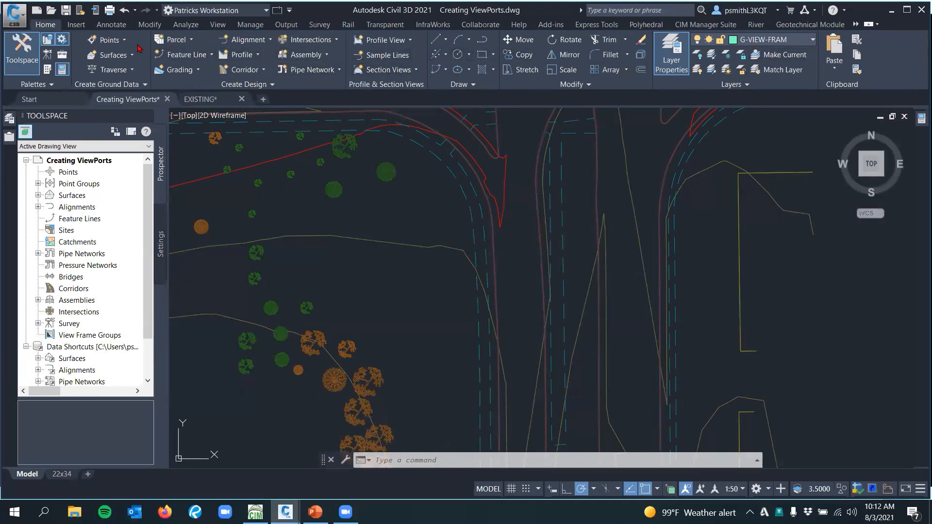
click(106, 26)
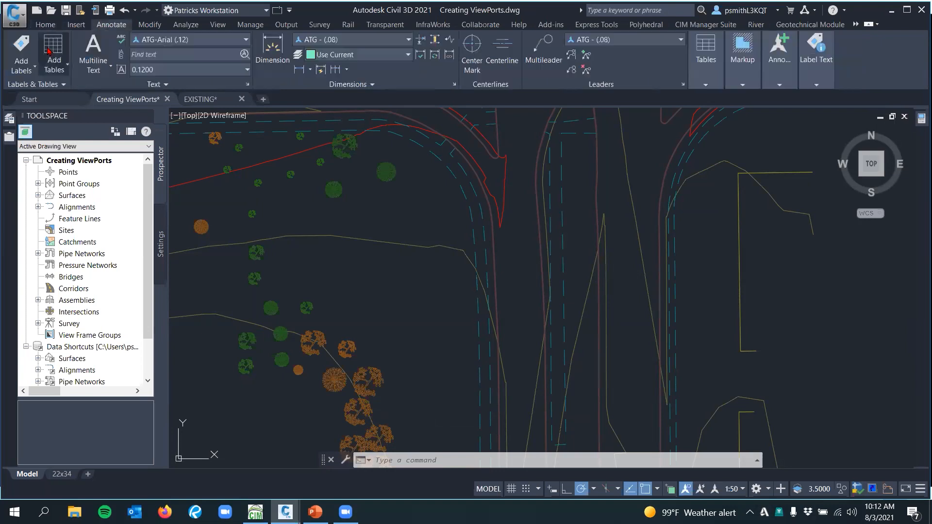
click(94, 54)
click(375, 276)
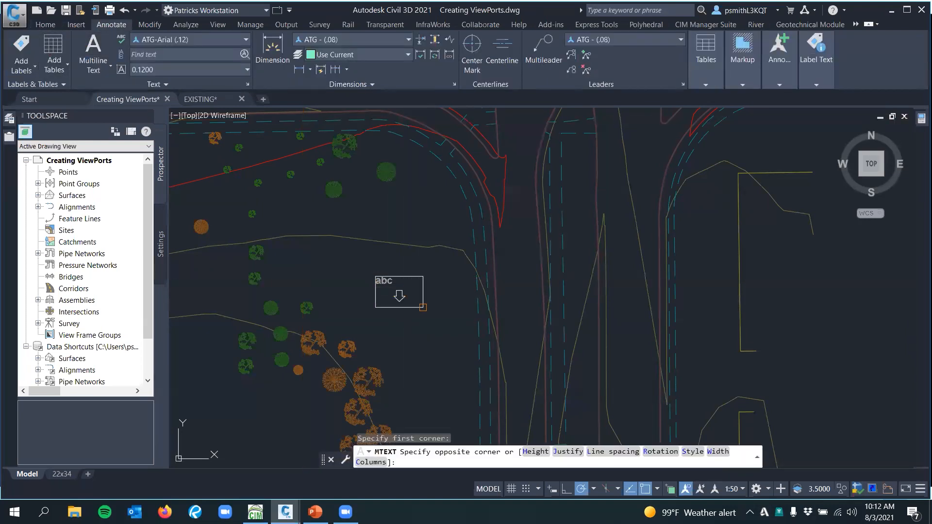
key(Escape)
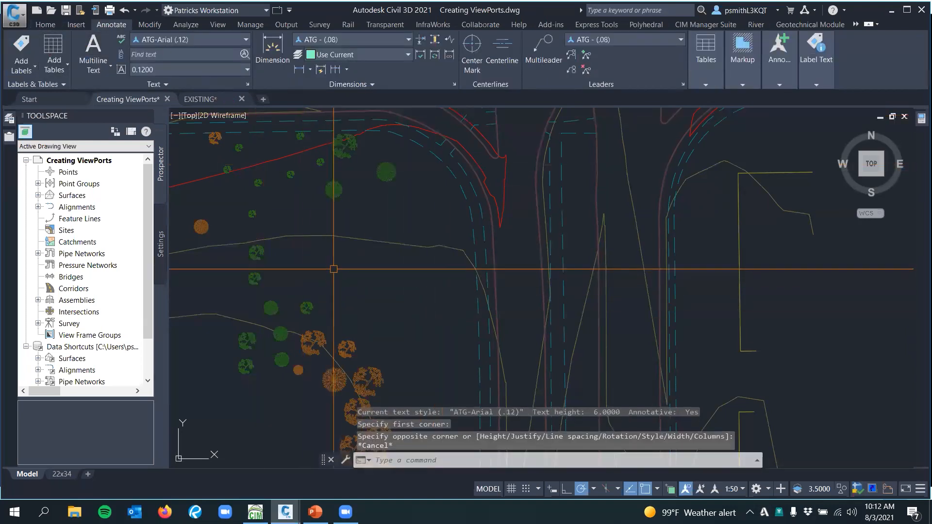
Add multiline text reading "This Is Text" in the open area between the trees and the north-south road
click(93, 49)
click(349, 284)
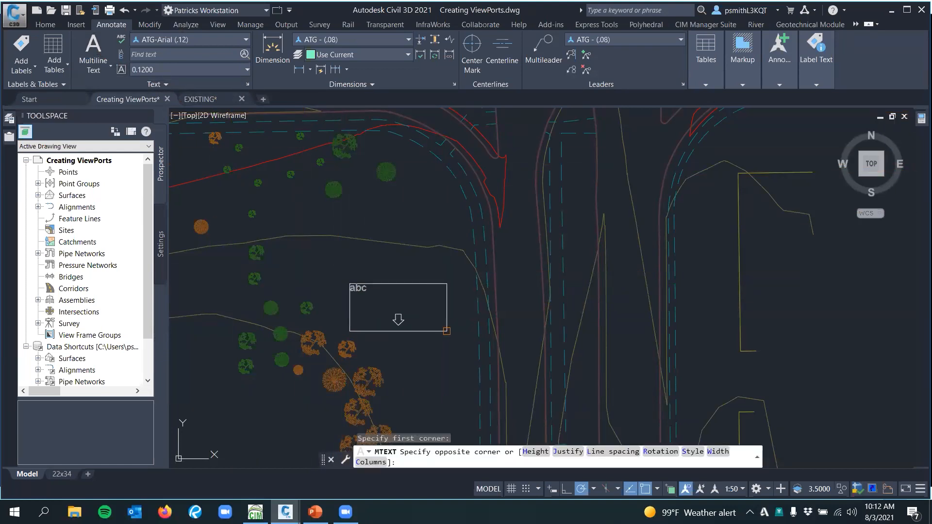
click(452, 336)
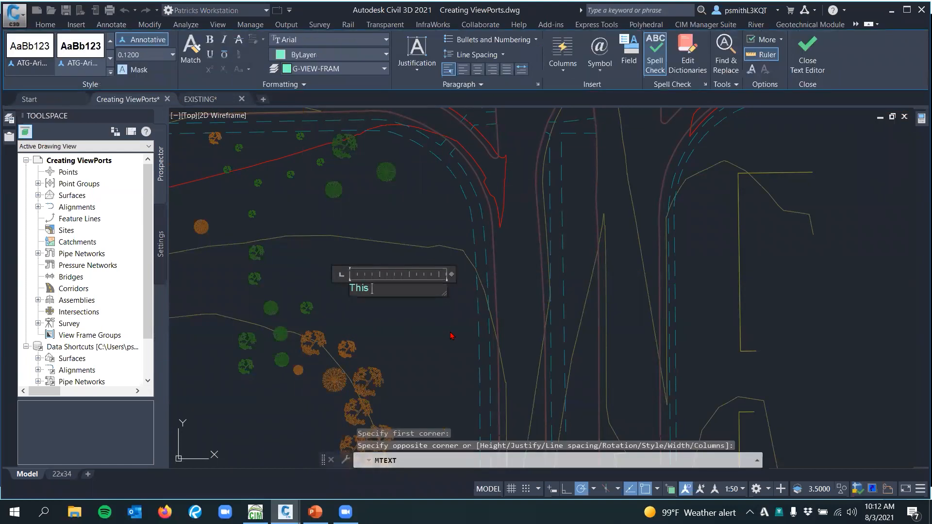
text(This IS)
key(BackSpace)
key(BackSpace)
text(s Text)
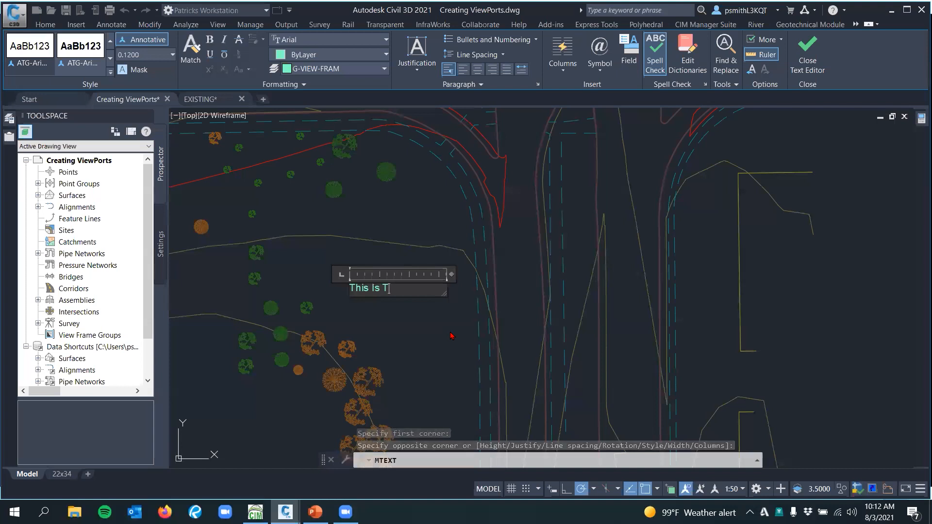
click(435, 289)
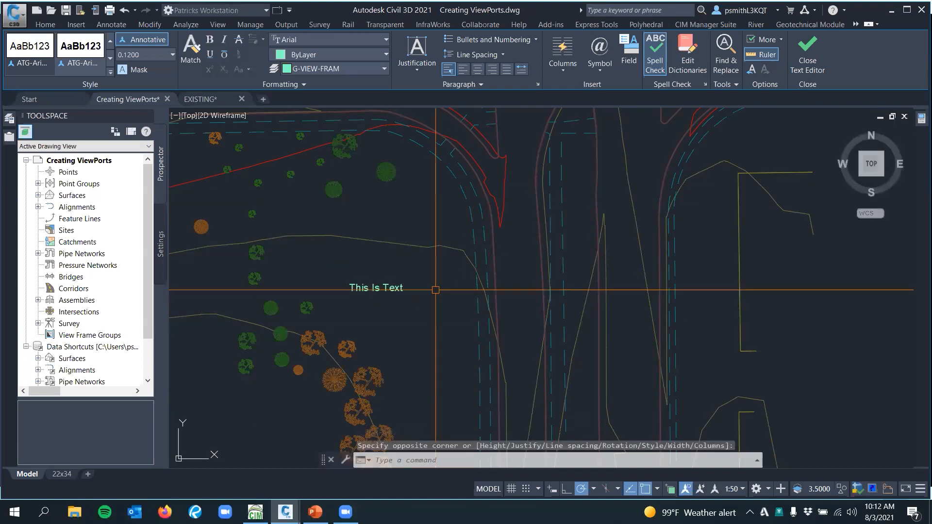
key(Escape)
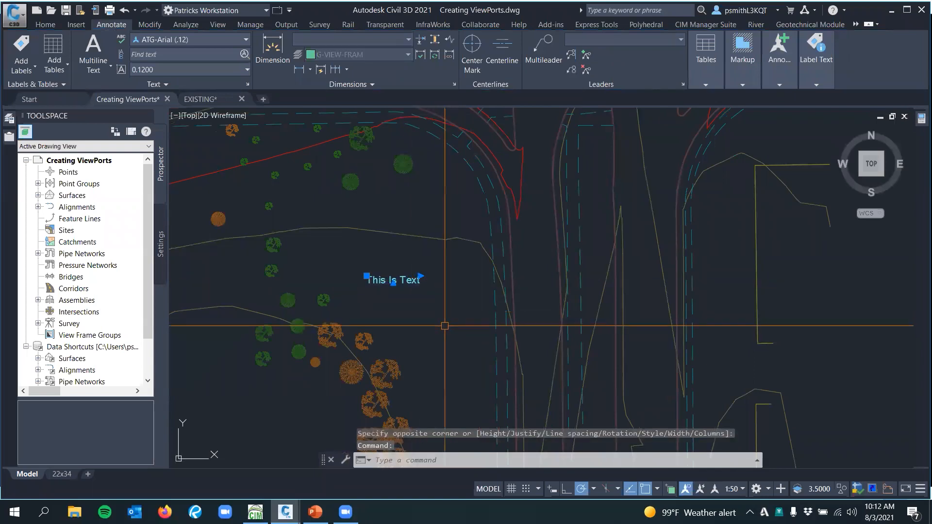
Open the annotative scale list in the "This Is Text" object's properties and add the 1:20 scale
scroll(408, 278, up, 3)
click(408, 277)
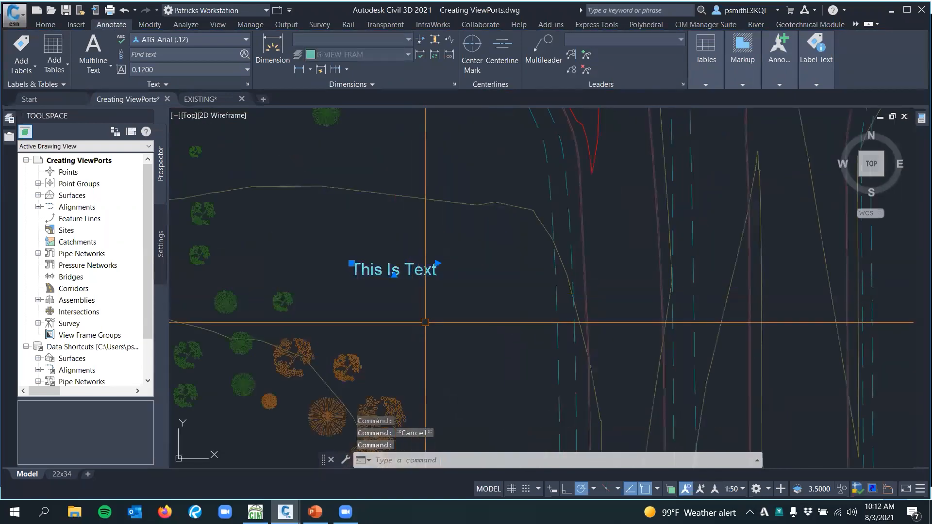
key(ctrl+1)
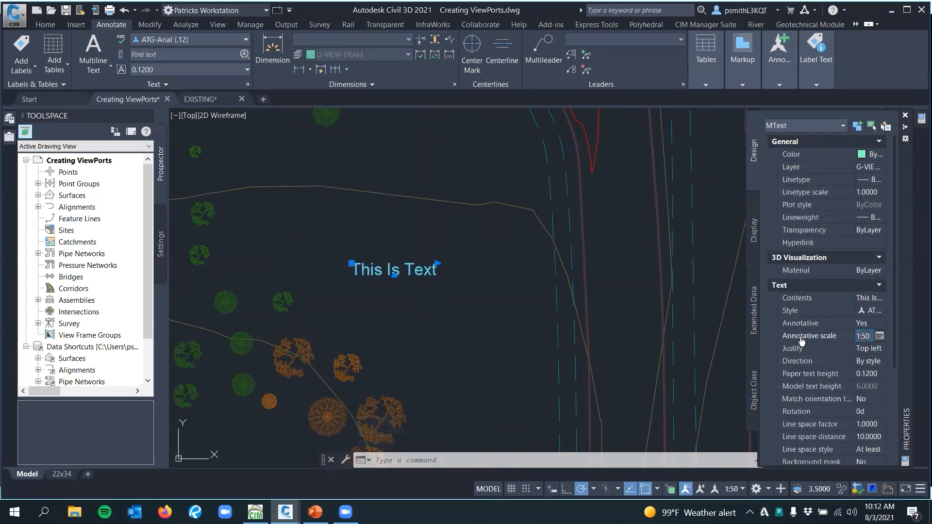
click(879, 336)
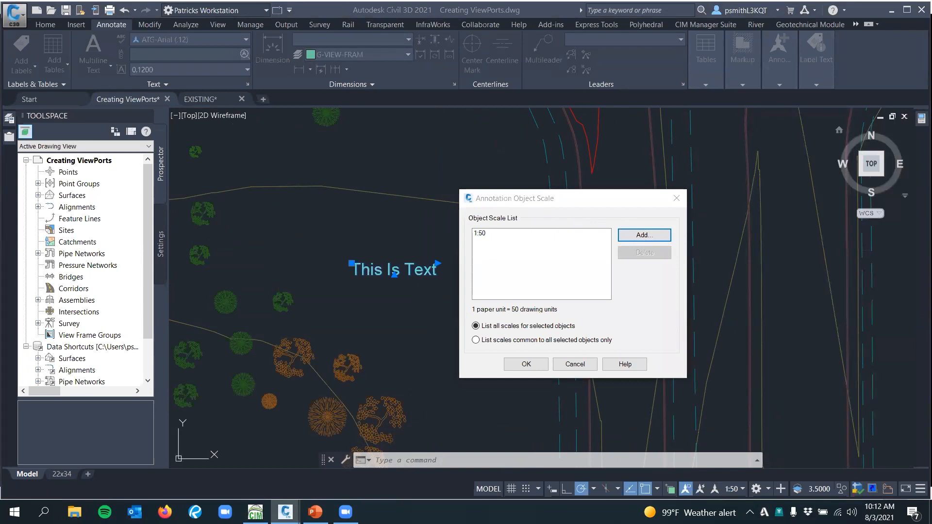
click(622, 237)
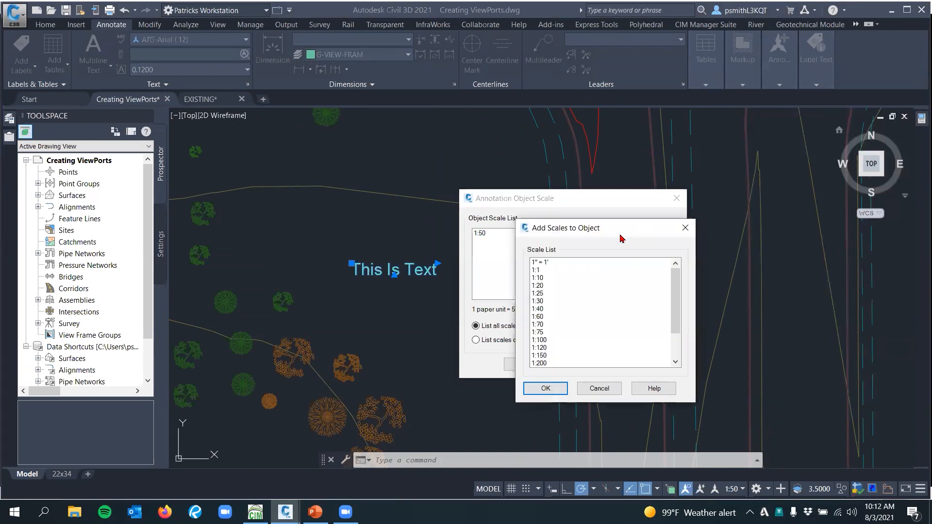
click(543, 287)
click(546, 388)
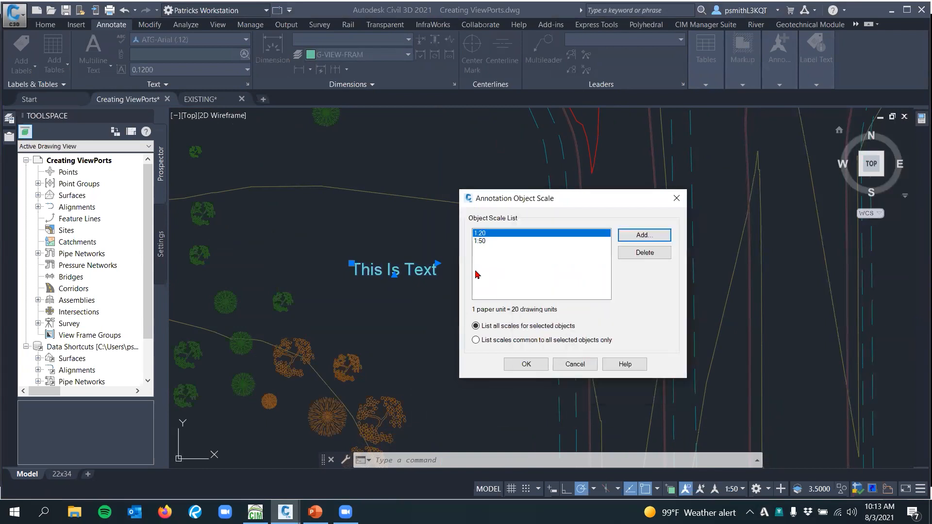
Add the 1:30, 1:60 and 1:40 annotation scales to the text and accept the scale list
click(638, 238)
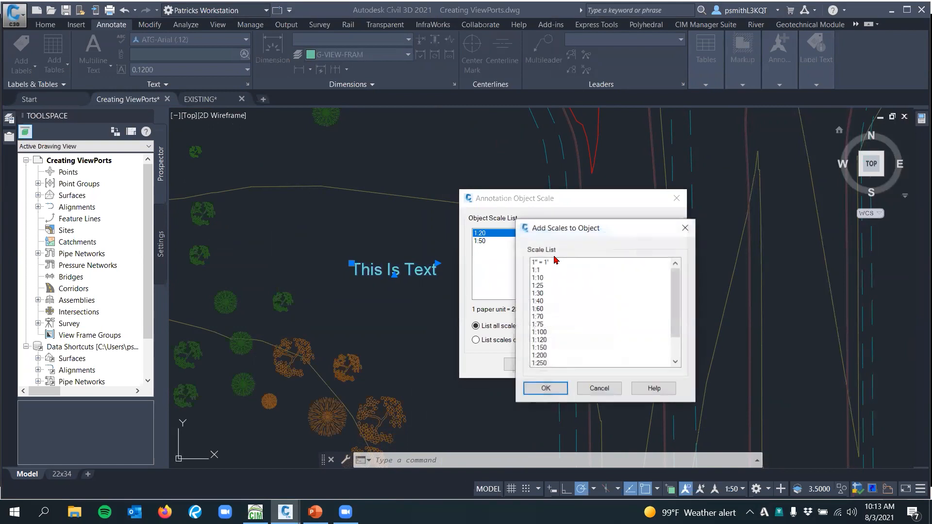
click(539, 294)
click(542, 387)
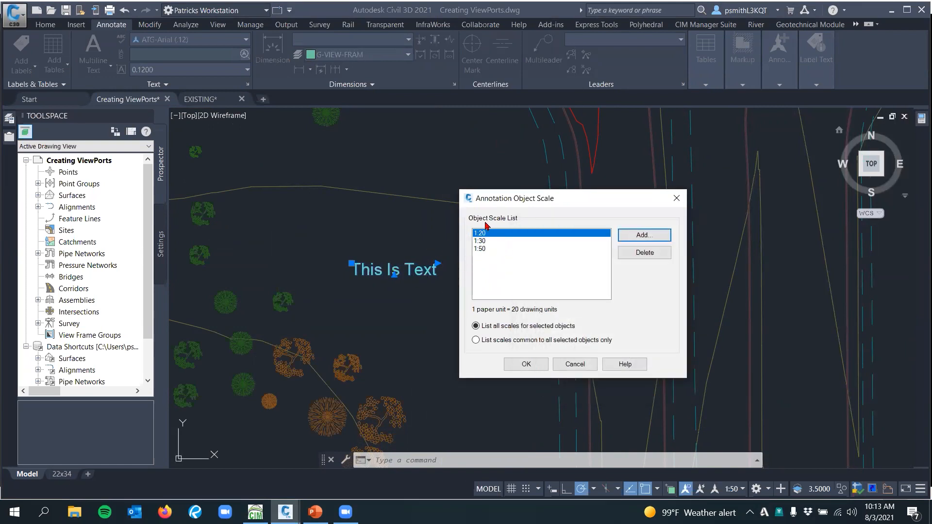
click(644, 235)
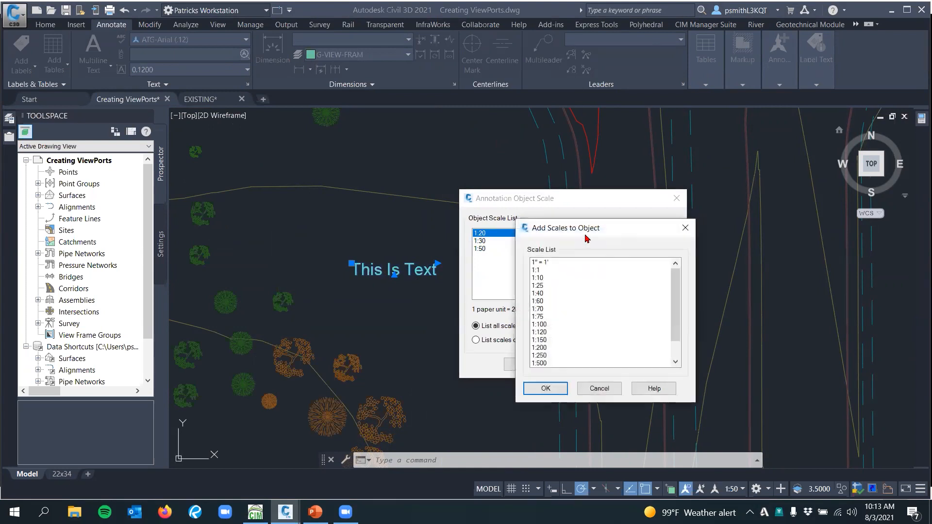
click(539, 301)
click(551, 394)
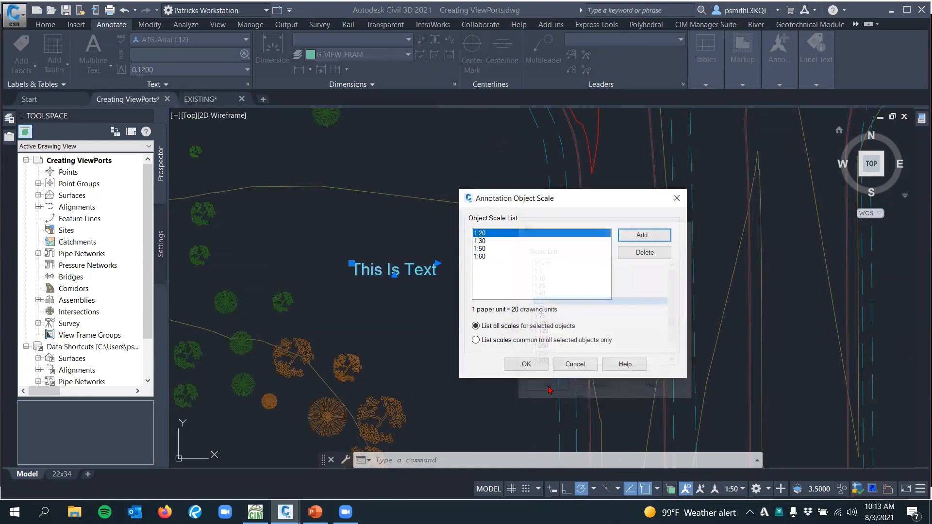
click(644, 235)
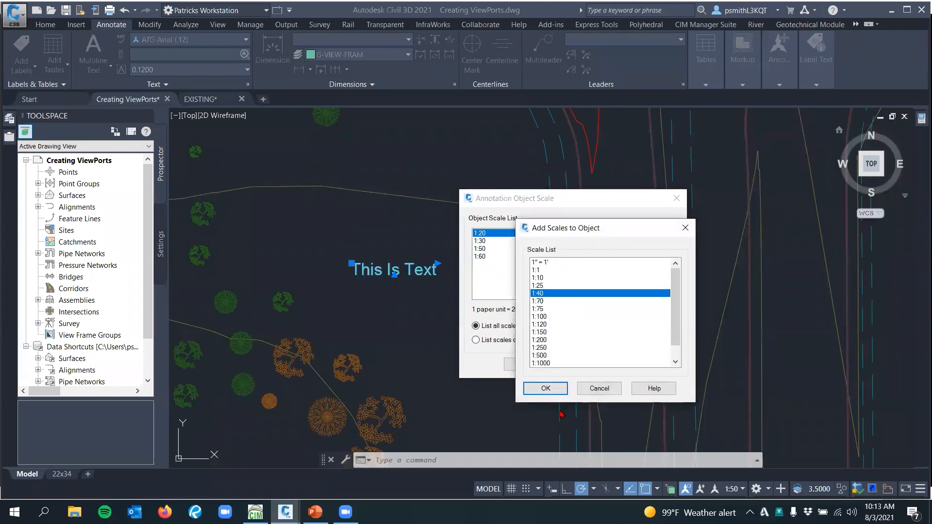
click(546, 388)
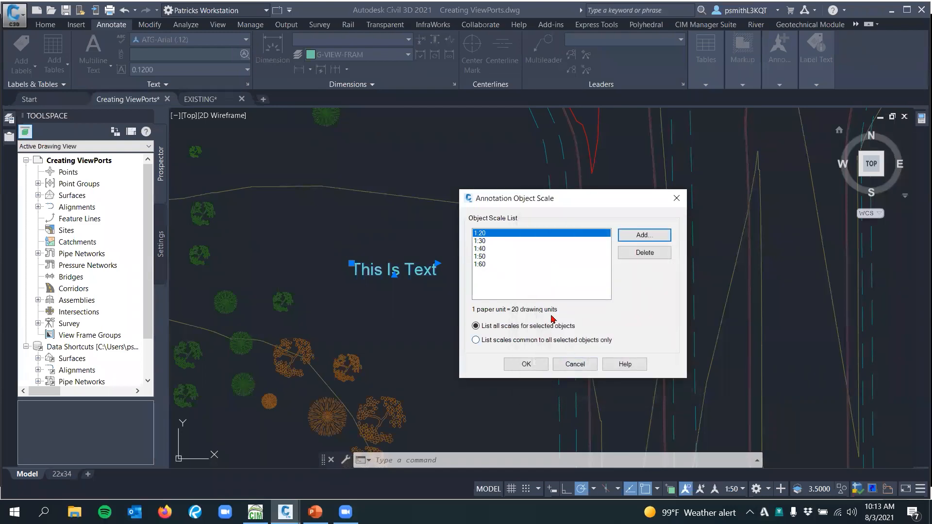
click(533, 365)
key(Escape)
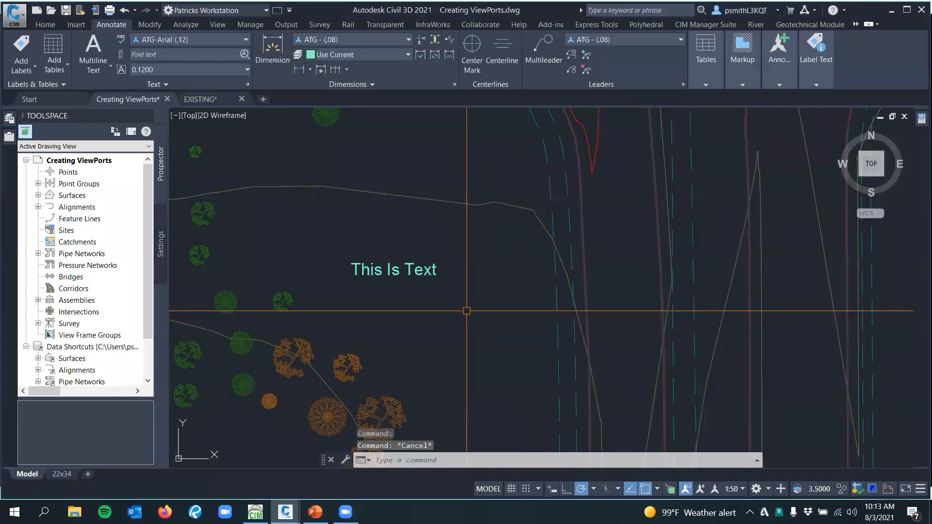
Select the multiline text, examine how its annotation scale representations display up close, and deselect it
click(433, 270)
scroll(453, 287, up, 3)
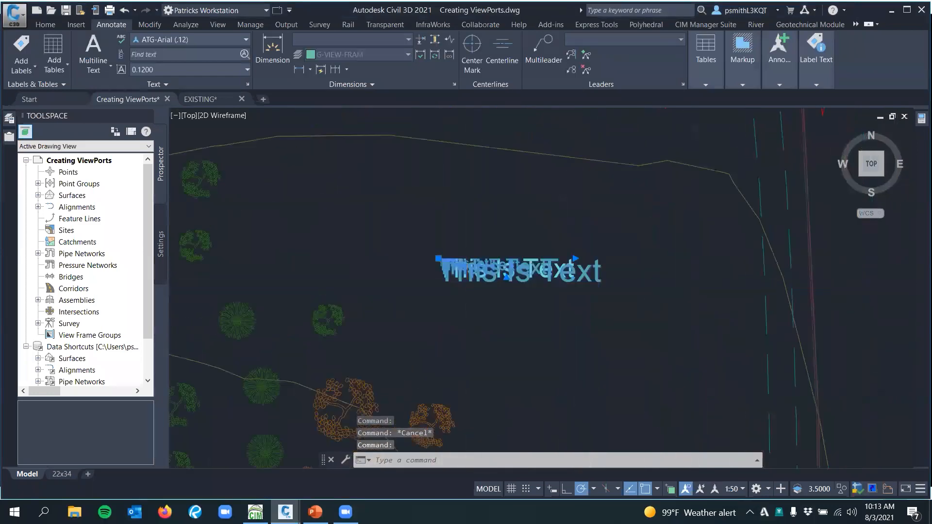
scroll(502, 301, up, 3)
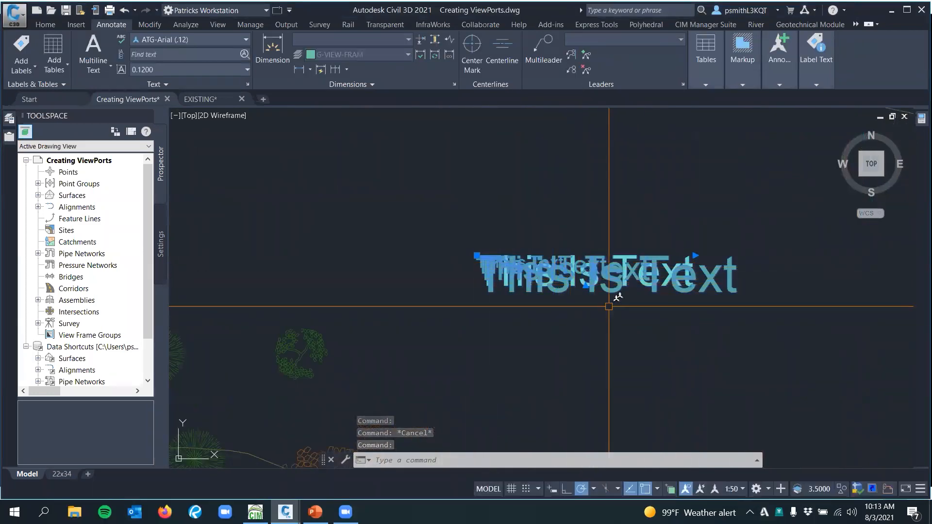
middle_drag(580, 285, 515, 260)
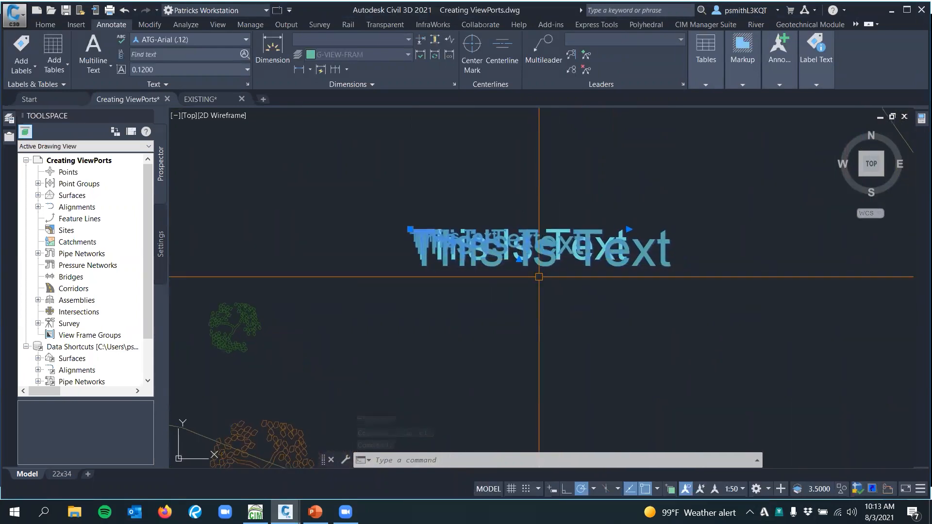
key(Escape)
scroll(558, 299, down, 3)
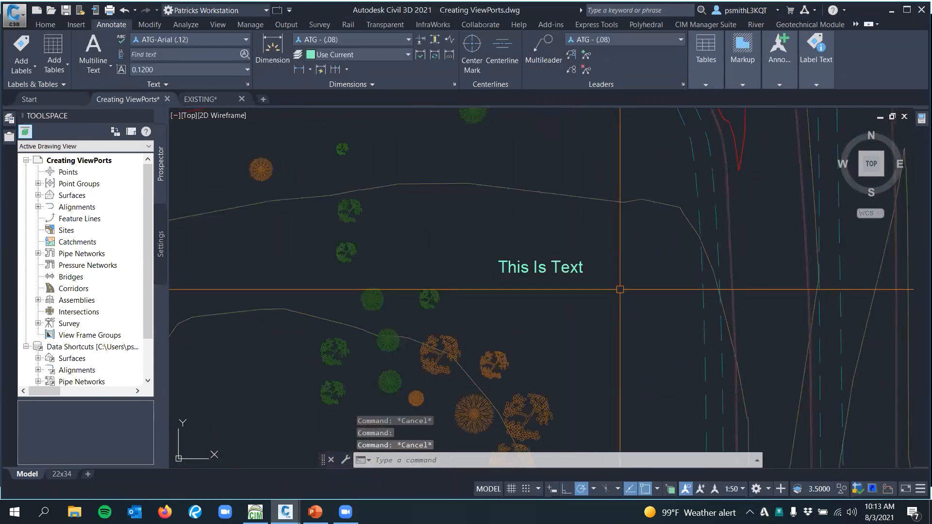
middle_drag(610, 289, 539, 282)
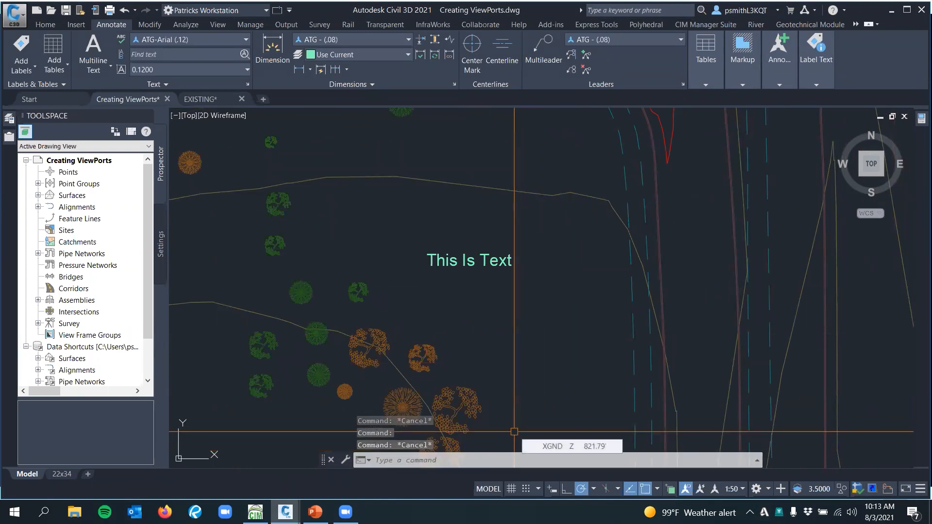
Set the SELECTIONANNODISPLAY system variable to 0
text(Selection)
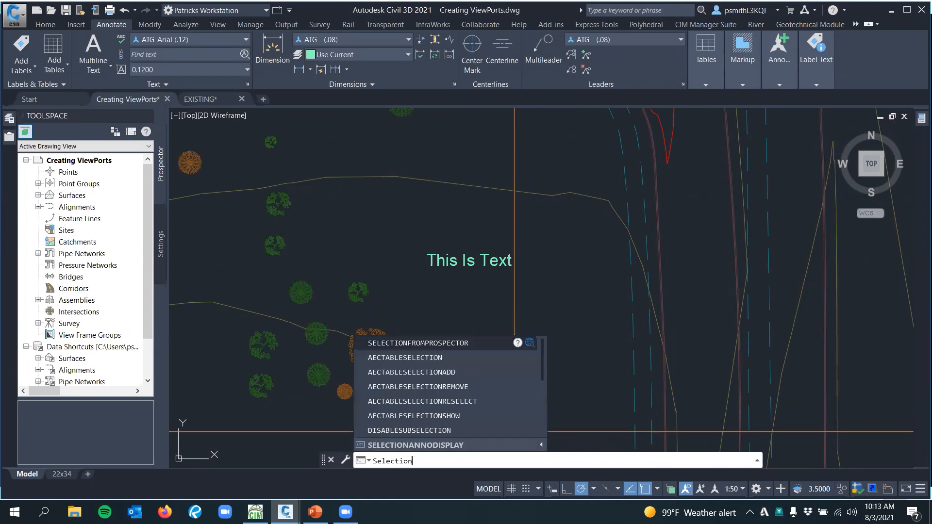
text(anno)
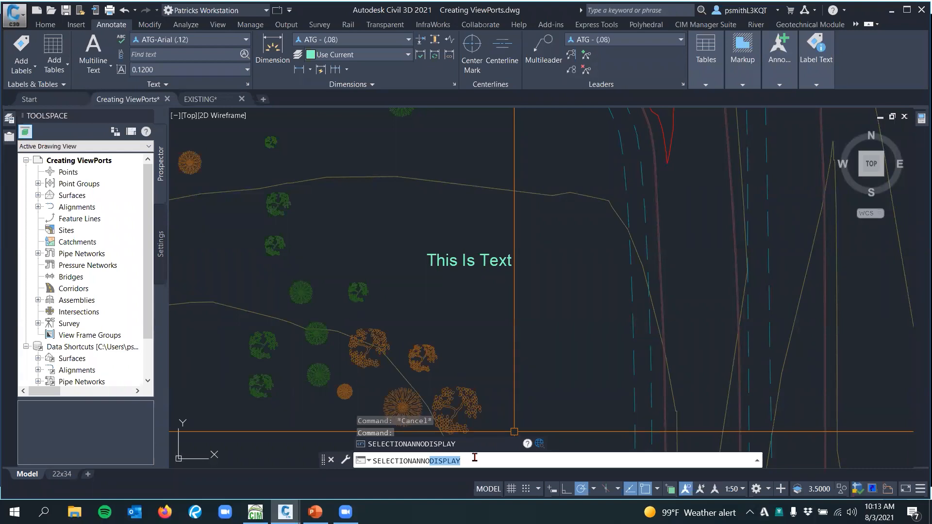
click(457, 445)
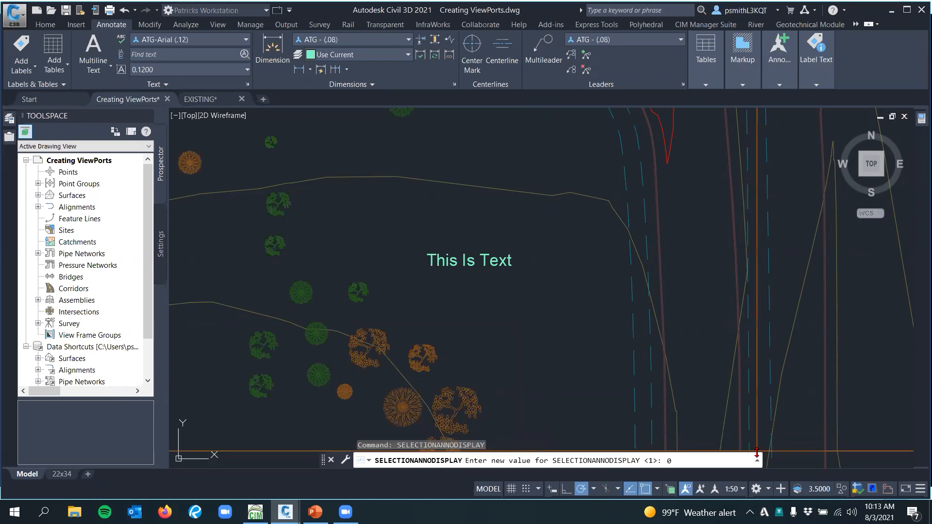
key(Return)
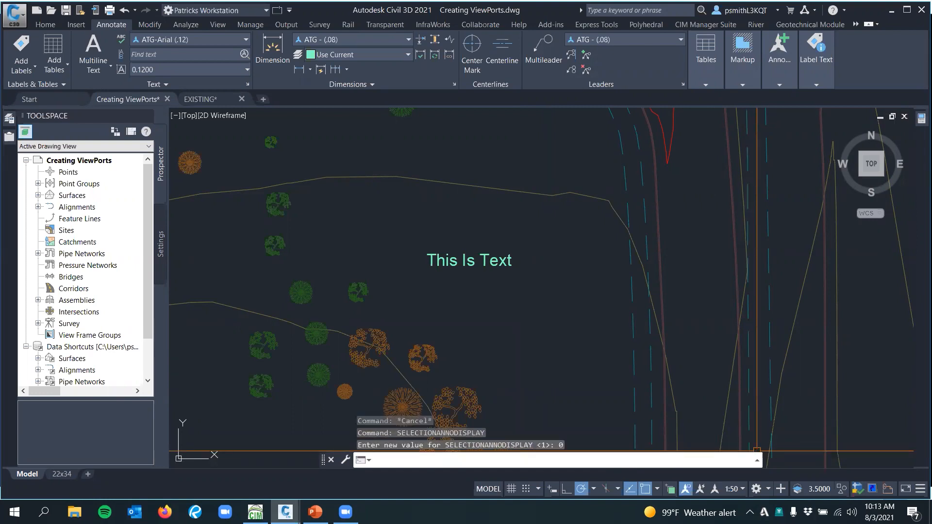
Select the "This Is Text" object again and check how its scale representations display on selection
click(527, 310)
click(552, 314)
click(472, 266)
scroll(472, 297, up, 4)
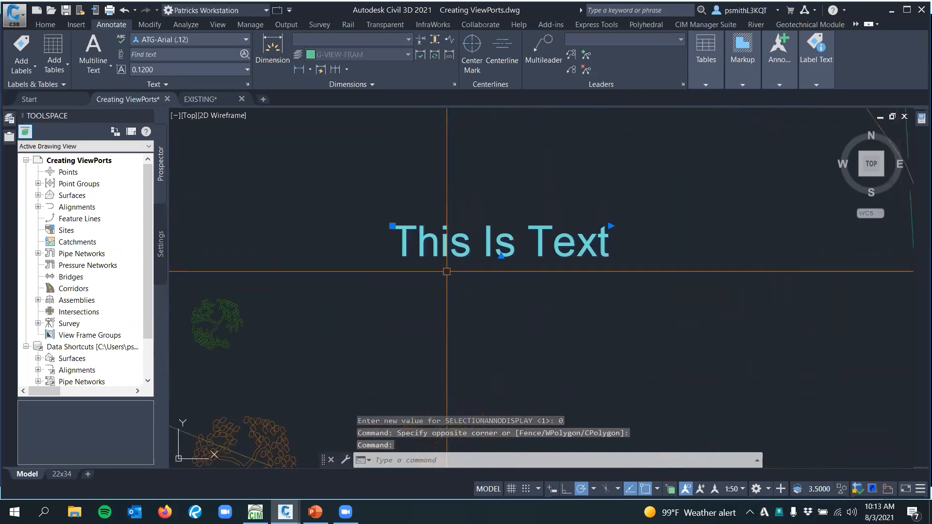
Select and deselect the "This Is Text" object repeatedly while checking which annotation scale representations display on selection
mouse_move(491, 295)
middle_down()
mouse_move(493, 273)
mouse_move(510, 267)
middle_up()
scroll(465, 272, down, 2)
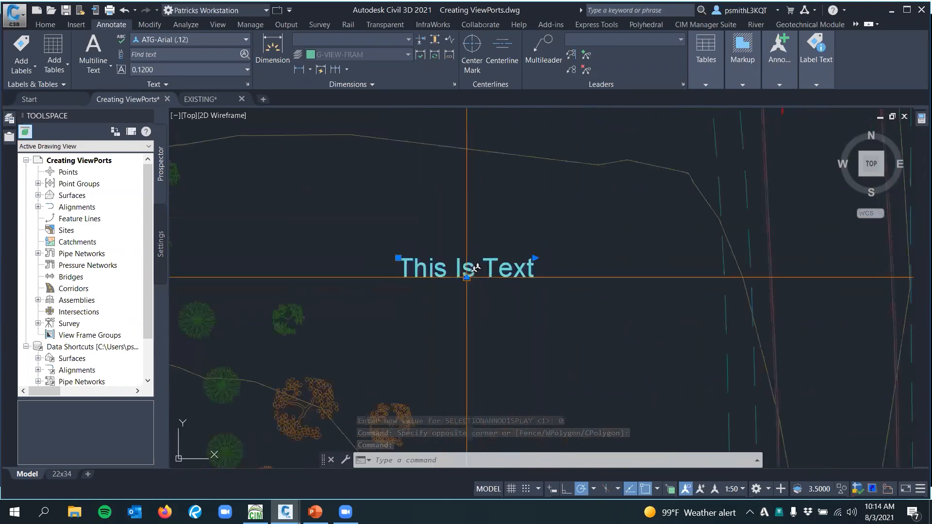
key(Escape)
middle_drag(474, 296, 547, 268)
click(520, 185)
click(457, 298)
scroll(458, 298, down, 4)
key(Escape)
middle_drag(282, 227, 361, 240)
middle_drag(614, 267, 502, 271)
scroll(534, 278, up, 2)
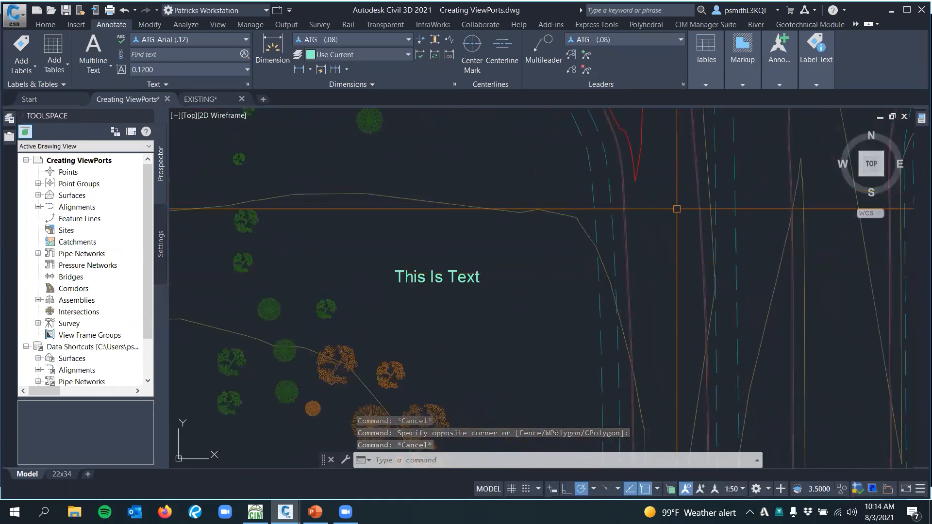
click(382, 252)
click(499, 306)
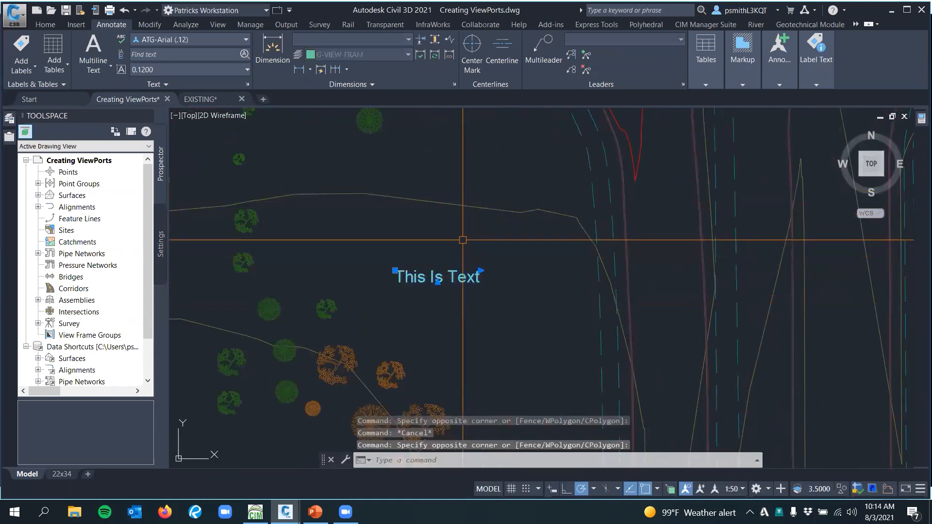
key(Escape)
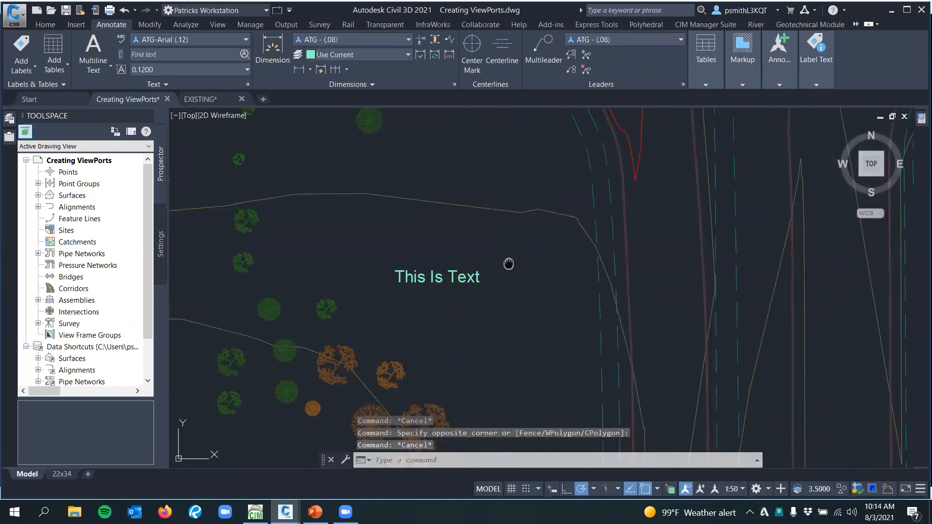
With nothing selected, review the drawing's annotation scale property and leave it as is
middle_drag(484, 270, 502, 267)
mouse_move(913, 165)
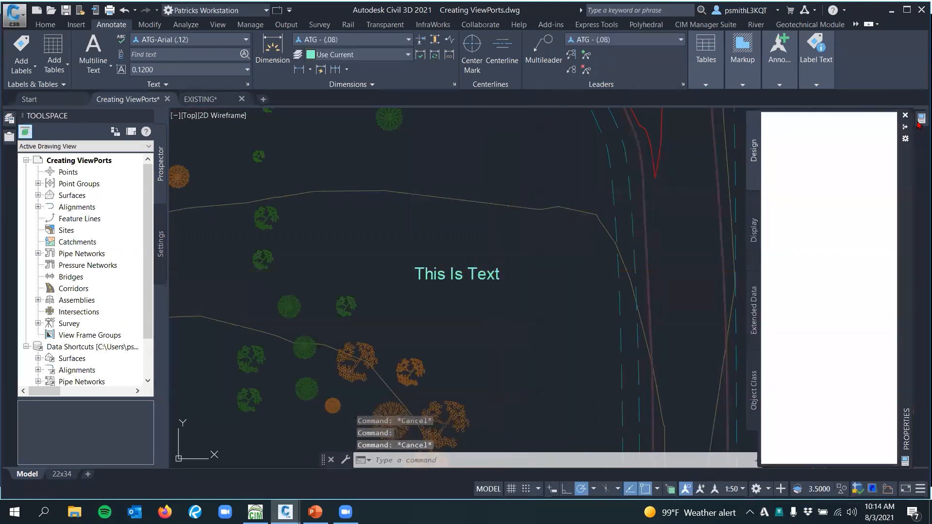
scroll(859, 345, down, 3)
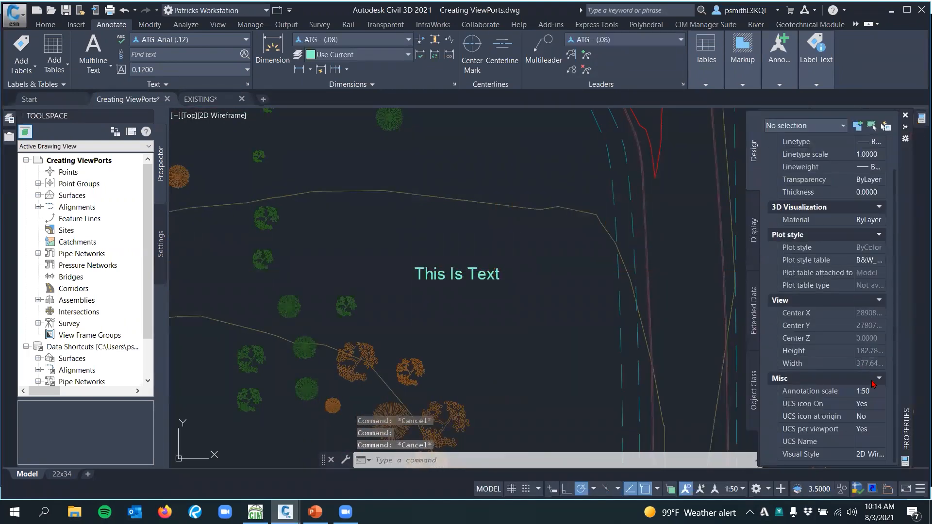
click(881, 392)
click(880, 392)
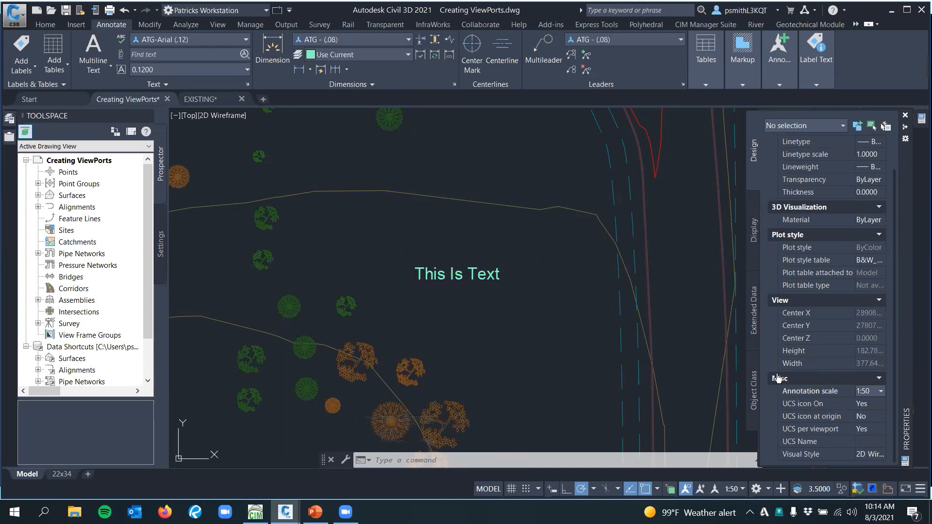
key(Escape)
key(Escape)
key(Escape)
Select the "This Is Text" object, review its annotation object scale list, cancel without changes and deselect the text
click(469, 272)
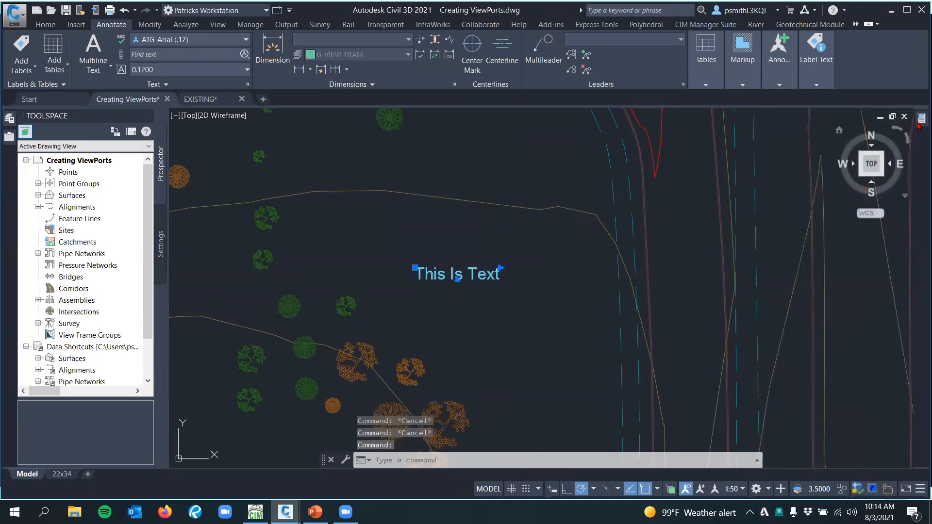
mouse_move(919, 125)
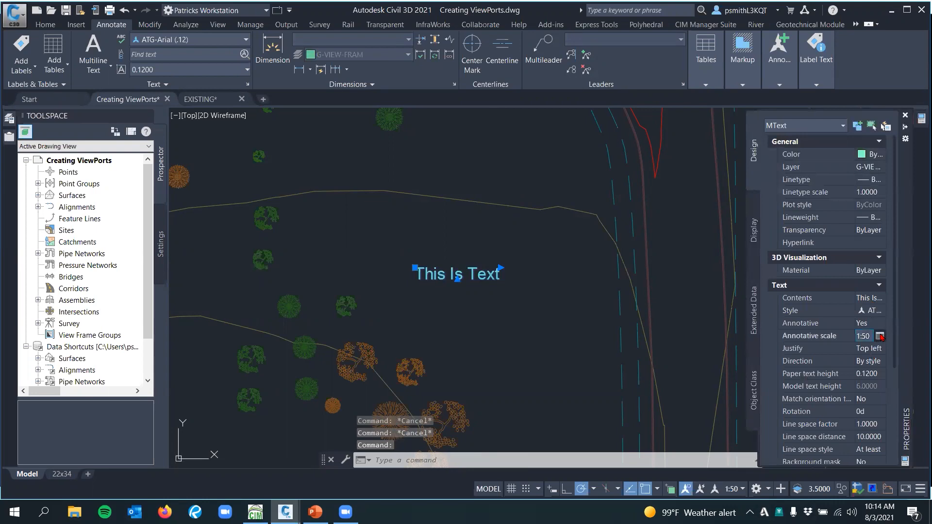
click(880, 336)
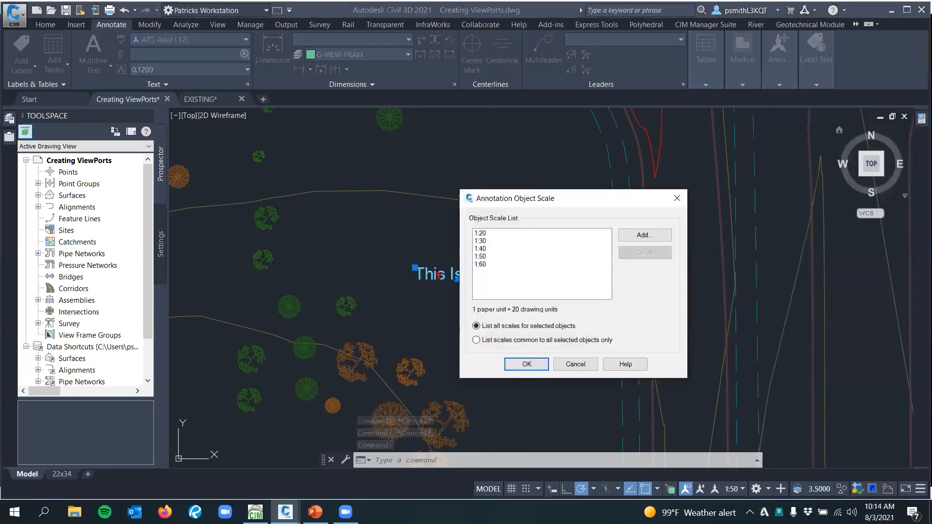
click(575, 364)
scroll(552, 340, down, 5)
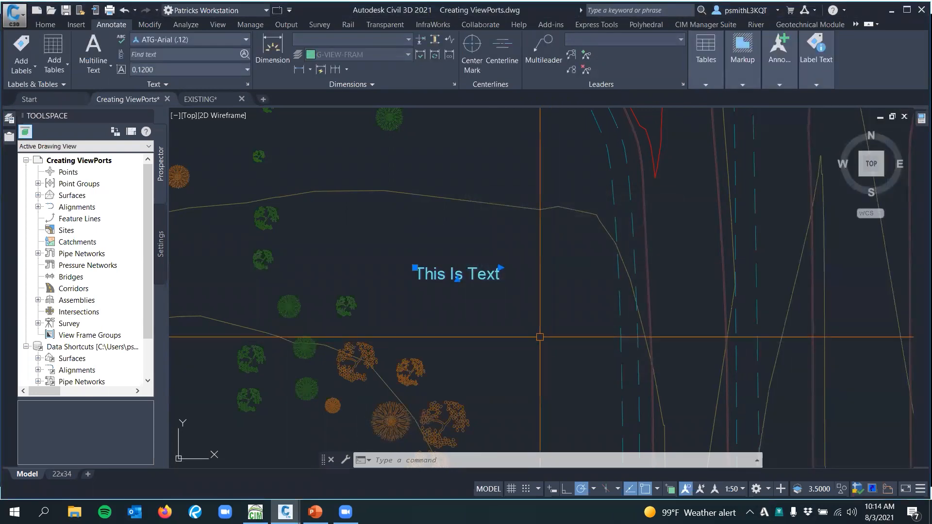
key(Escape)
Switch to the 22x34 layout and examine how the annotative text displays in the viewports
click(61, 475)
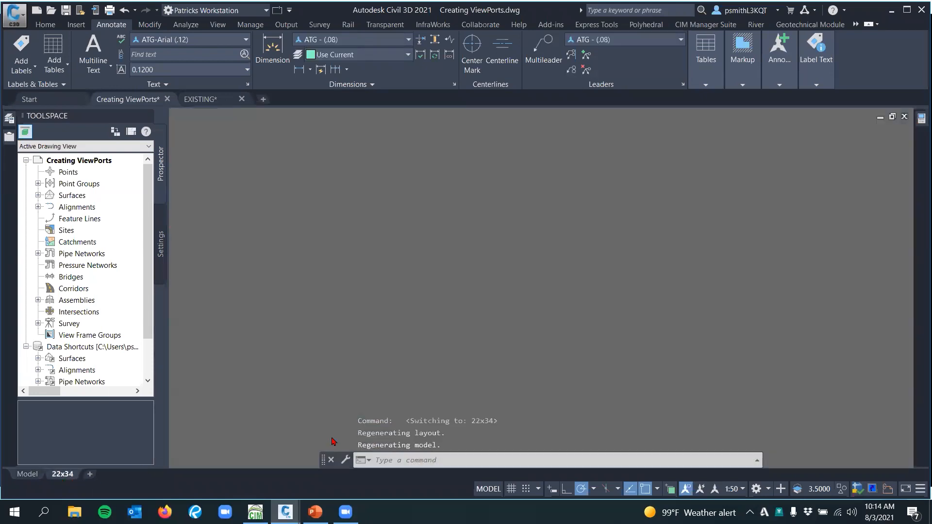
scroll(377, 303, up, 4)
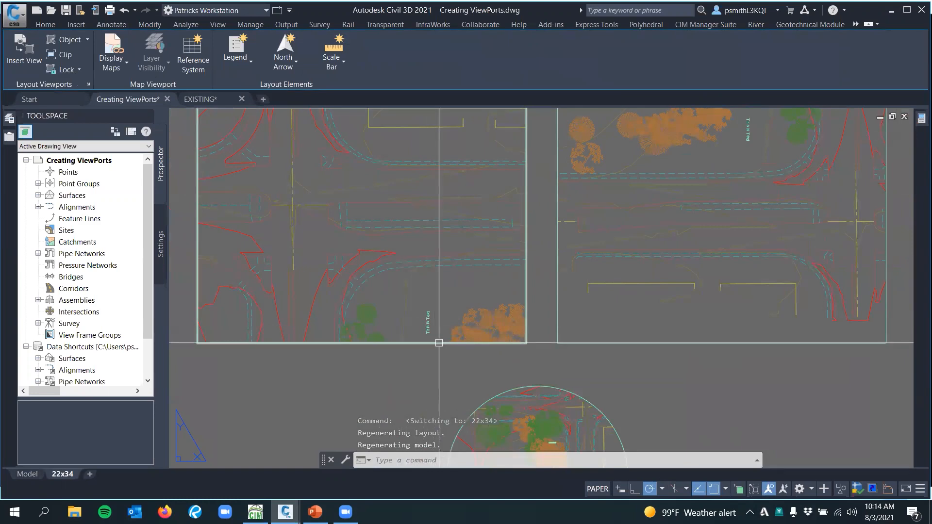
middle_drag(430, 311, 458, 340)
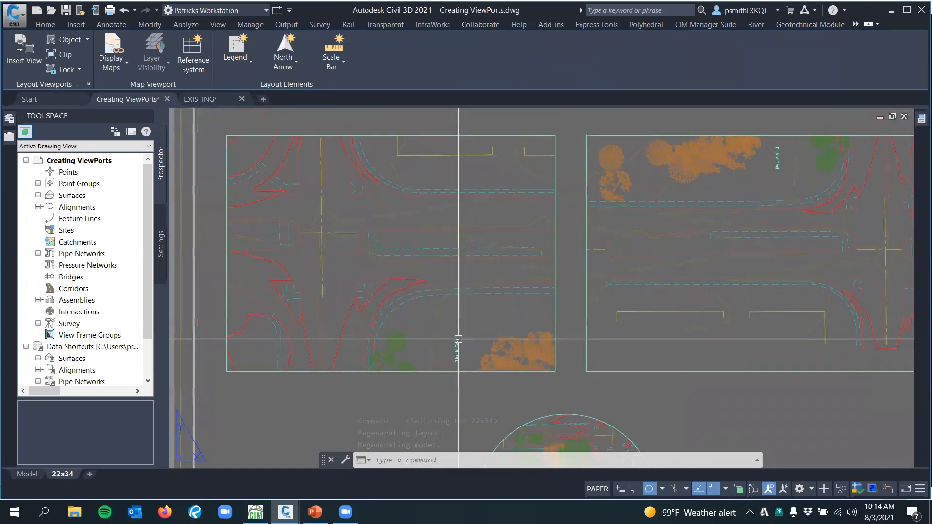
middle_drag(506, 385, 482, 368)
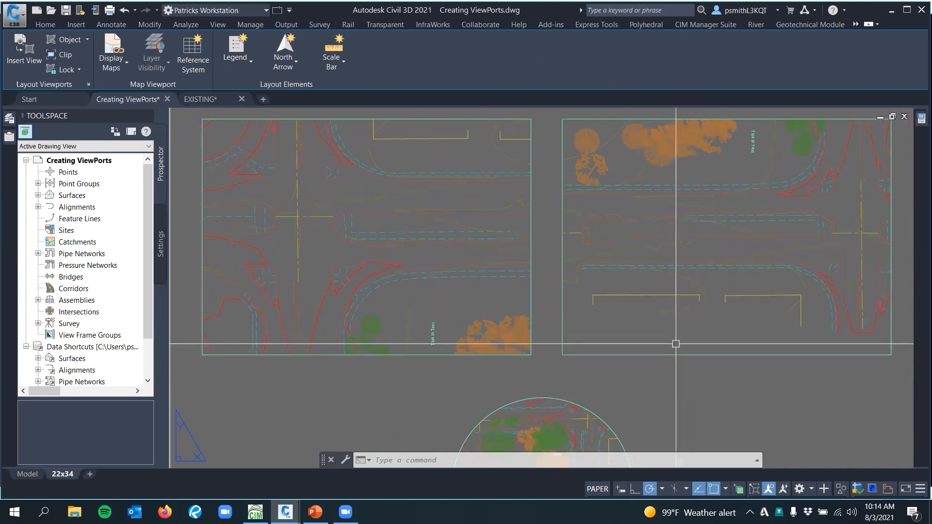
middle_drag(687, 337, 682, 312)
middle_drag(685, 353, 683, 362)
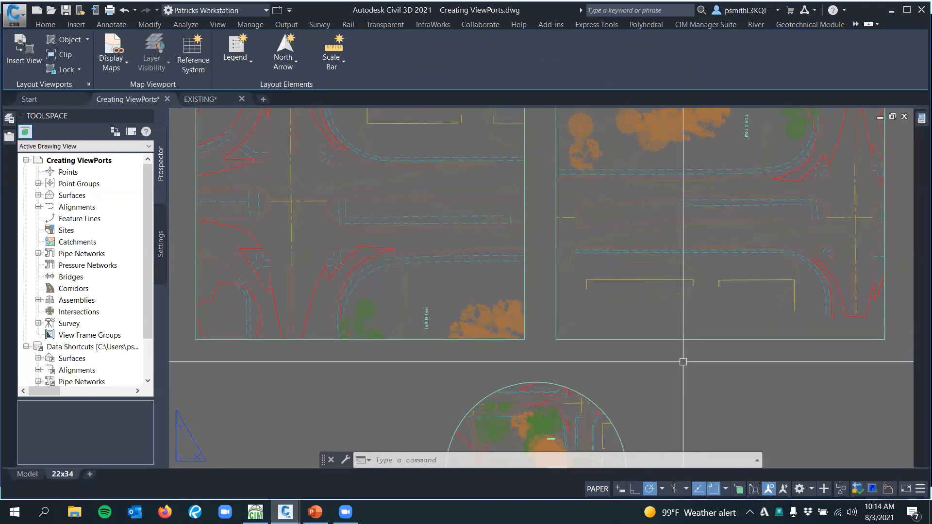
scroll(683, 361, down, 3)
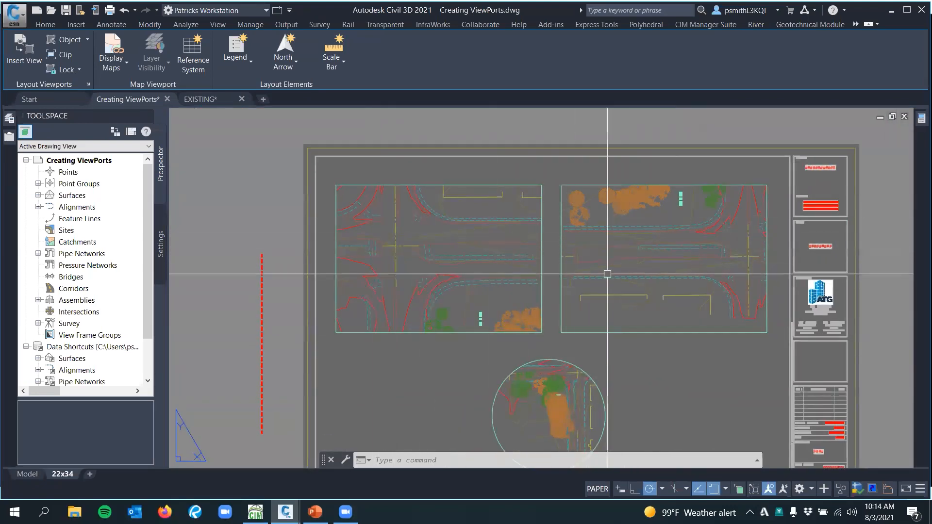
Delete the right-hand rectangular 1:50 viewport from the sheet
middle_drag(692, 355, 645, 341)
click(652, 318)
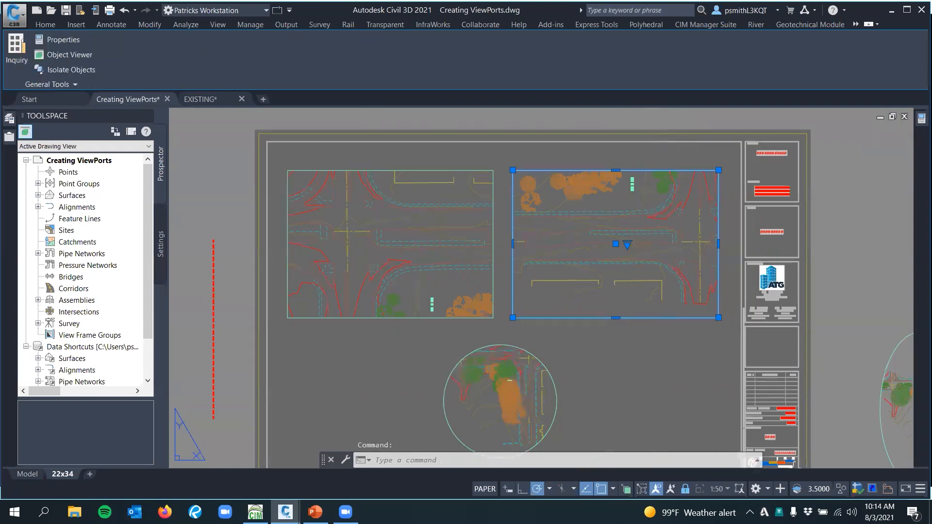
middle_drag(652, 271, 632, 227)
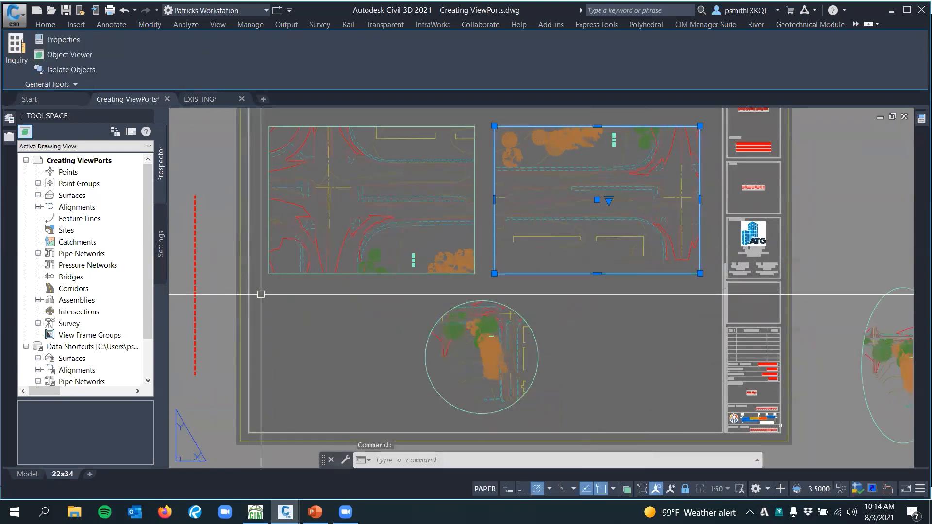
middle_drag(261, 289, 376, 293)
key(Delete)
middle_drag(547, 288, 466, 285)
key(Escape)
Examine the remaining rectangular viewport and its boundary up close, selecting and deselecting the frame
scroll(473, 266, up, 2)
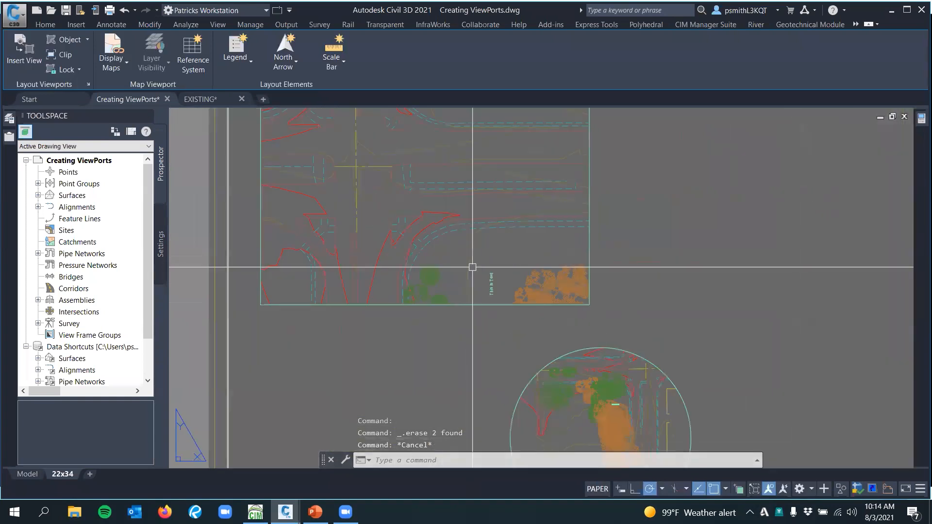
middle_drag(456, 242, 472, 293)
middle_drag(356, 179, 361, 195)
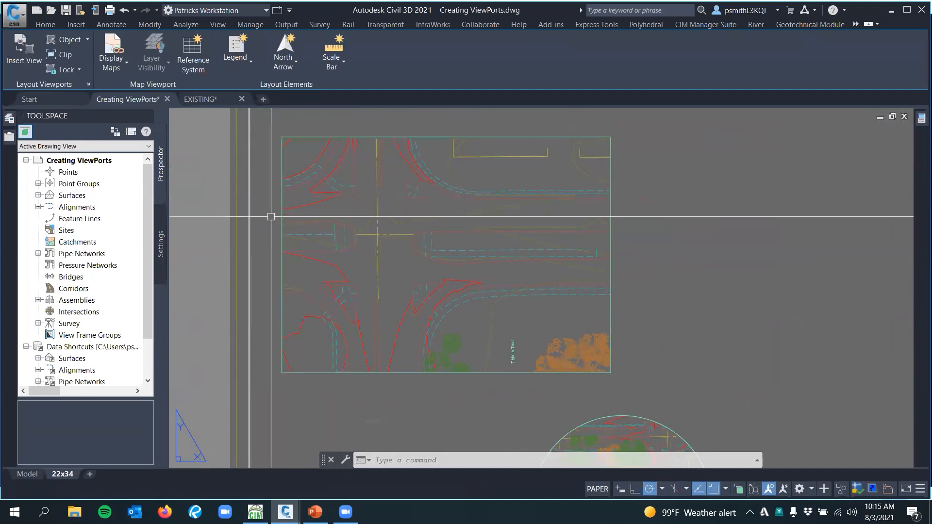
scroll(266, 251, down, 2)
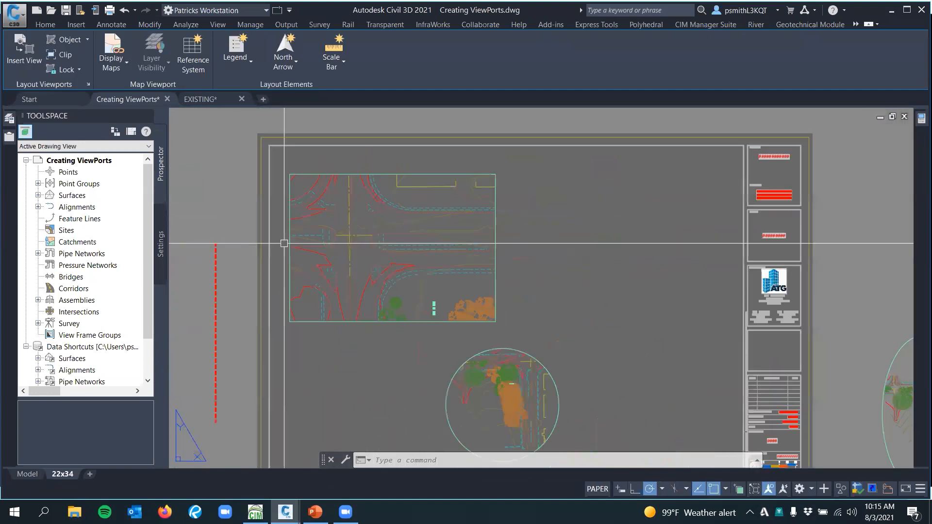
scroll(284, 241, up, 2)
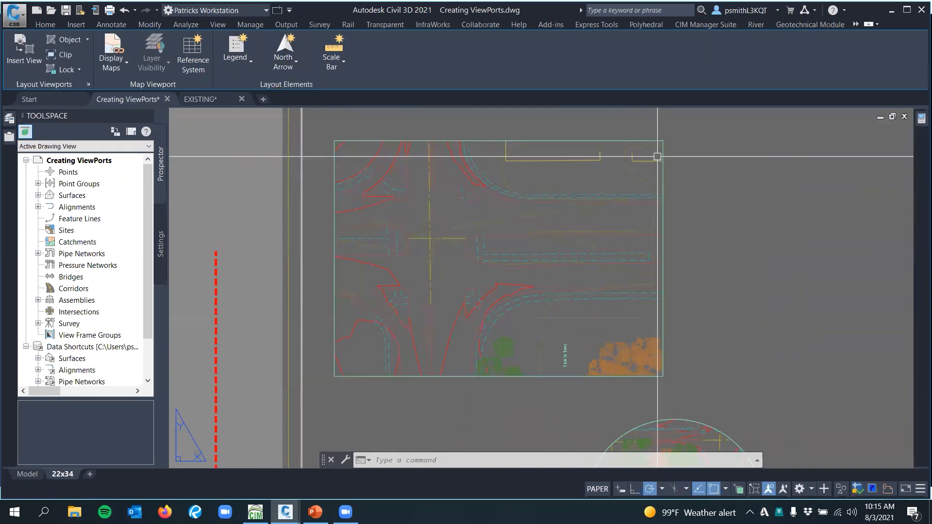
click(378, 140)
key(Escape)
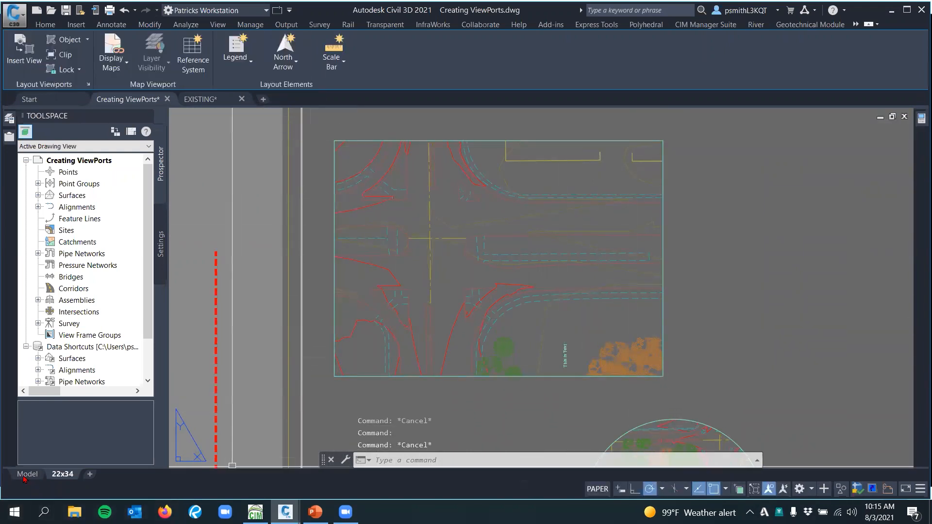
Make G-ANNO the current layer
click(53, 28)
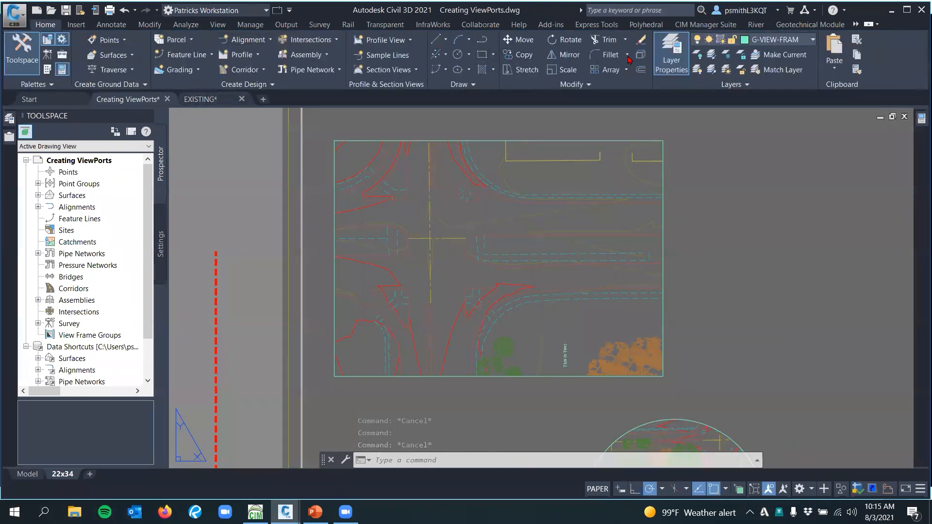
click(784, 40)
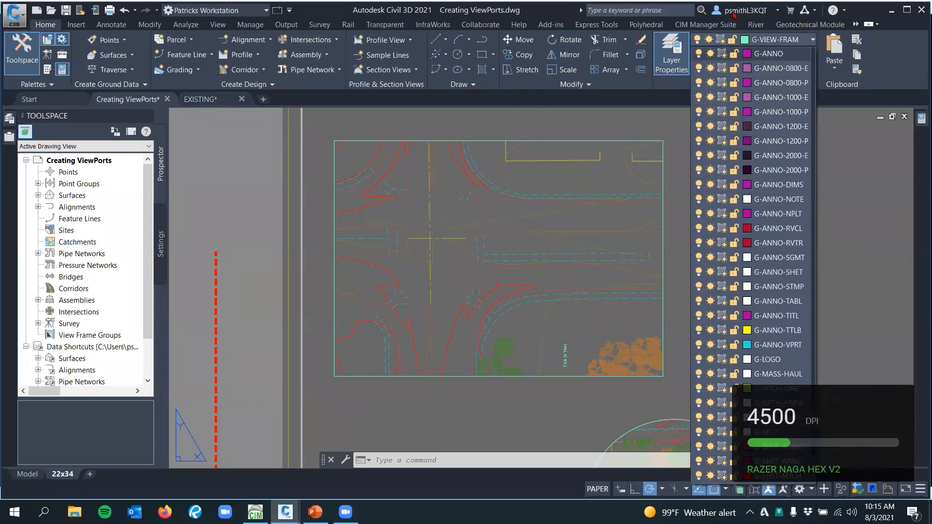
click(772, 54)
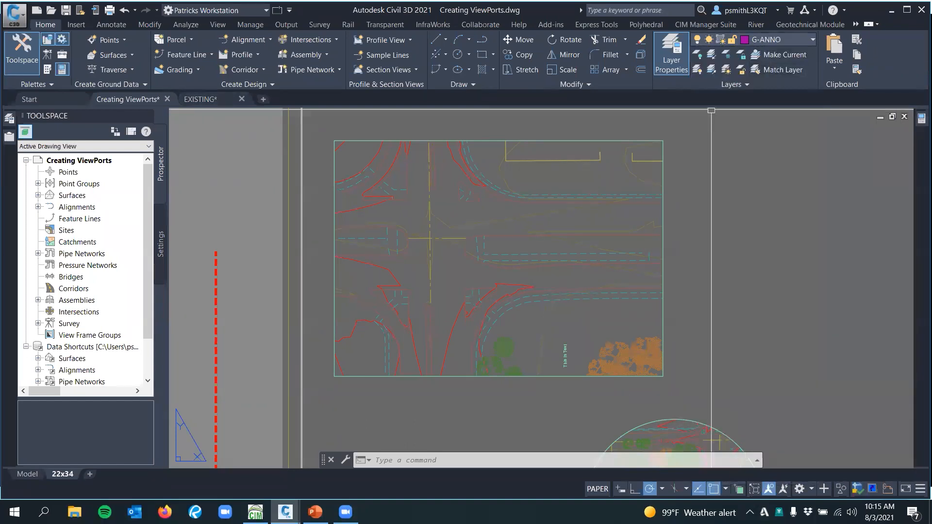
key(Escape)
key(Escape)
Draw a paper space rectangle over the remaining rectangular viewport's frame, from corner to opposite corner
mouse_move(799, 158)
middle_down()
mouse_move(731, 141)
mouse_move(791, 196)
middle_up()
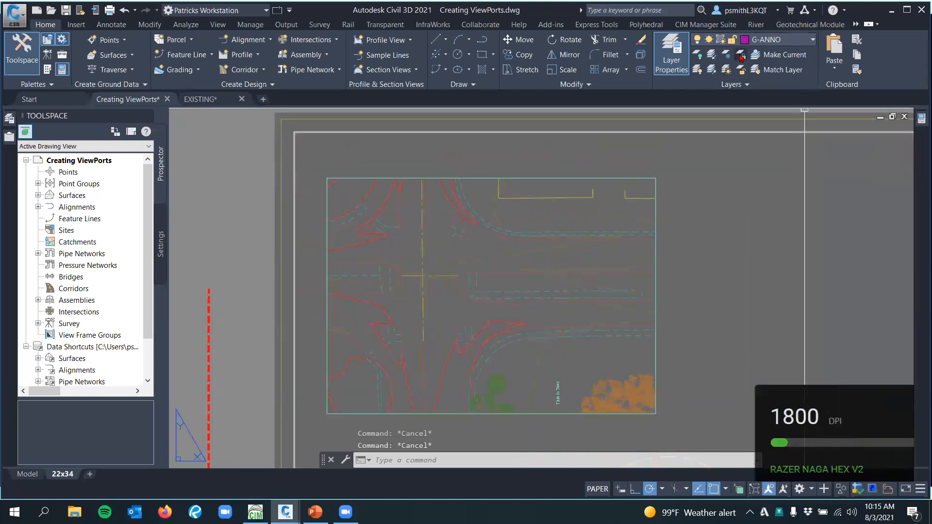
middle_drag(703, 162, 684, 159)
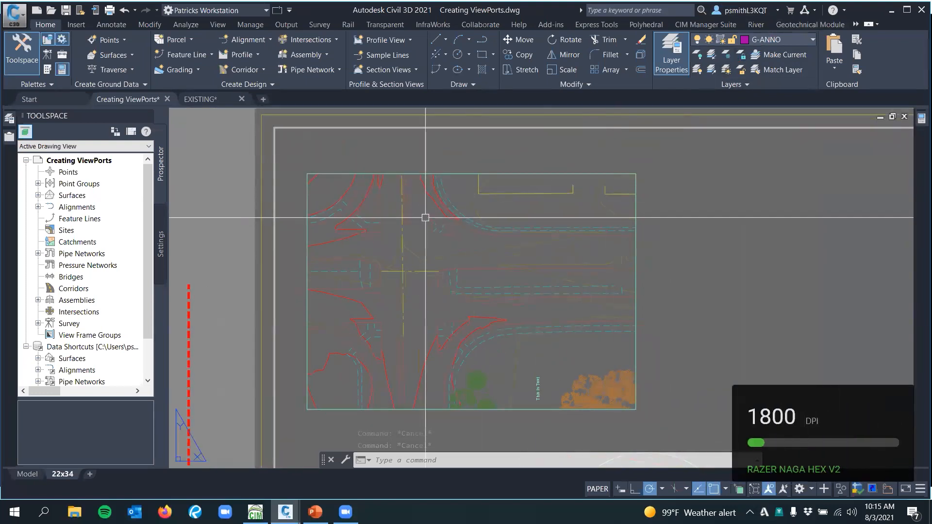
middle_drag(425, 215, 404, 200)
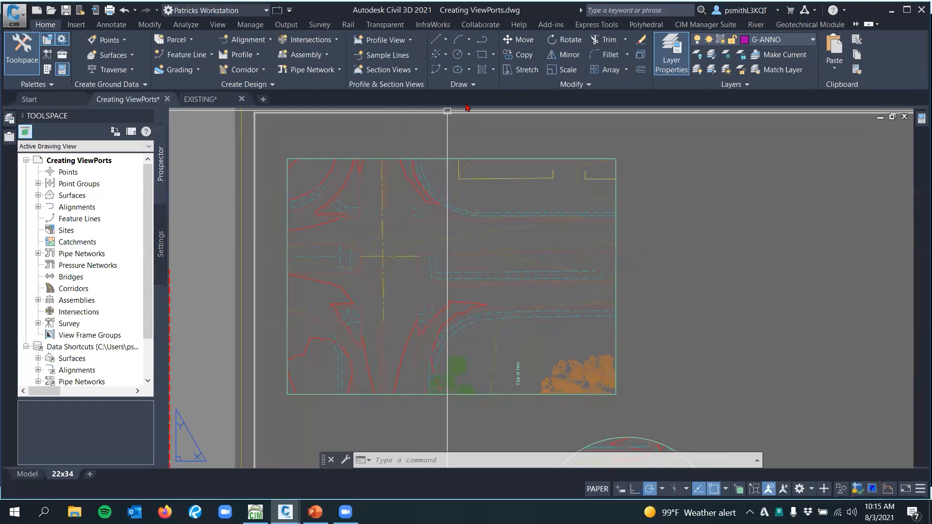
click(484, 58)
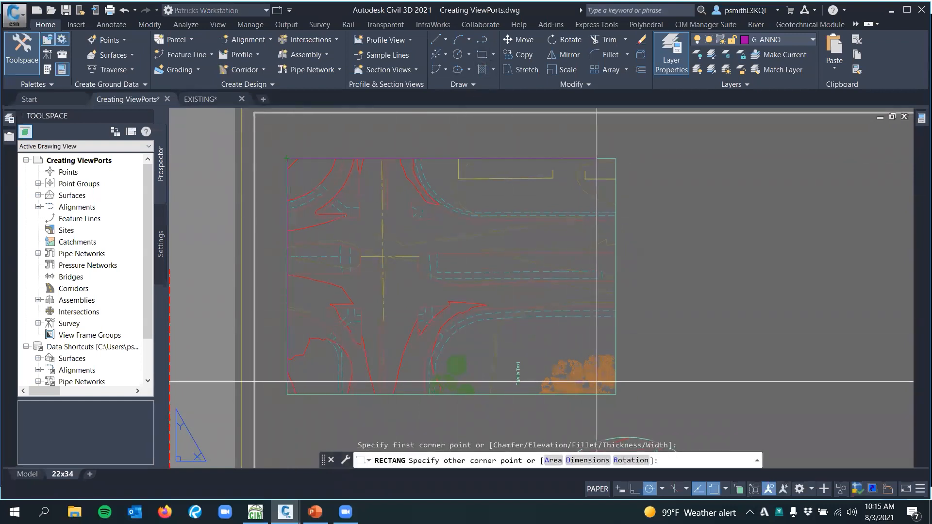
click(616, 395)
key(Escape)
Transfer the paper space rectangle into model space through the 1:40 rectangular viewport with CHSPACE, and return to paper space
middle_drag(666, 329, 651, 314)
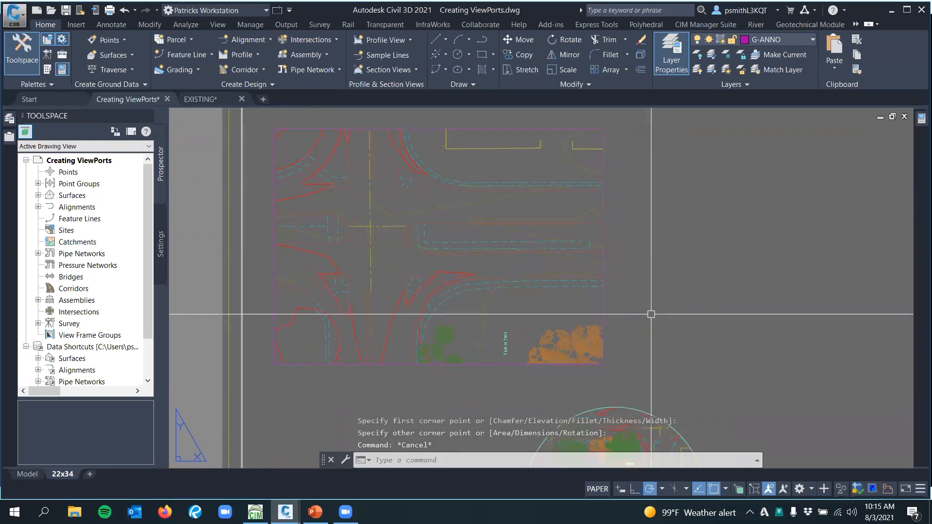
text(c)
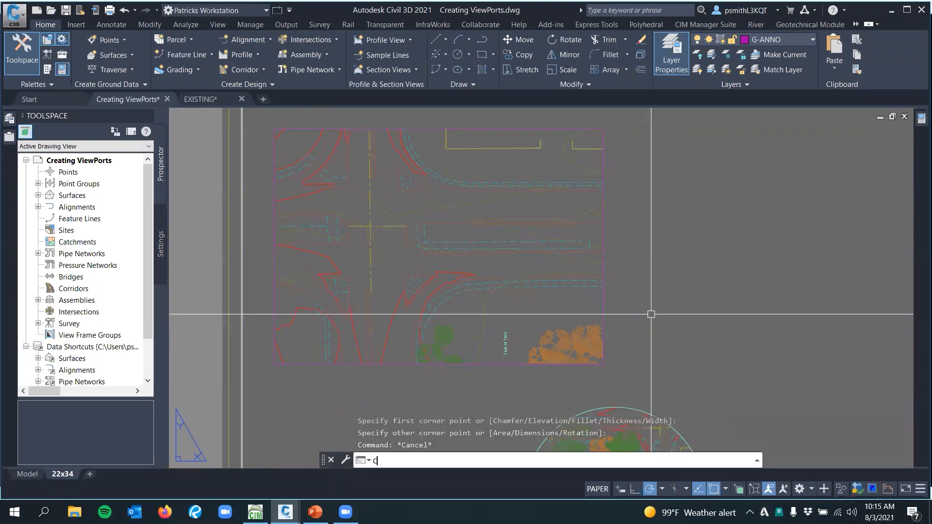
text(sh)
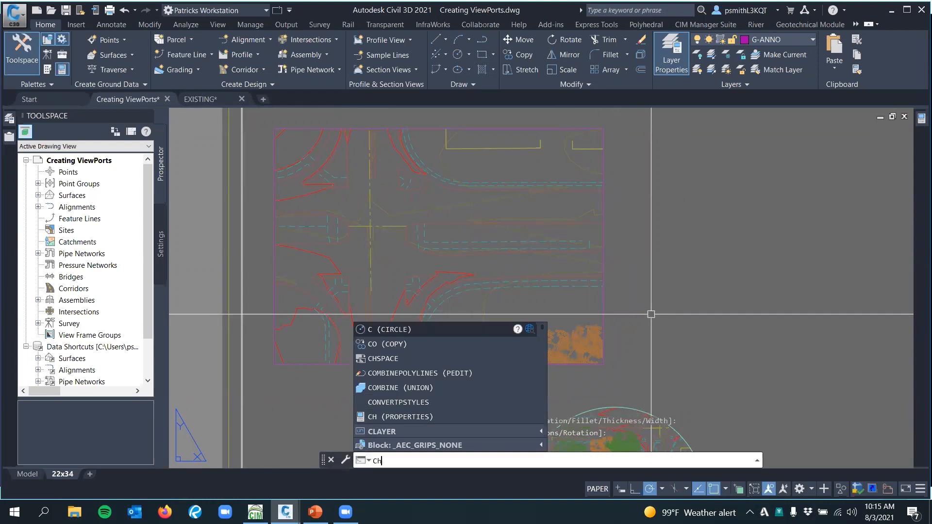
text(space)
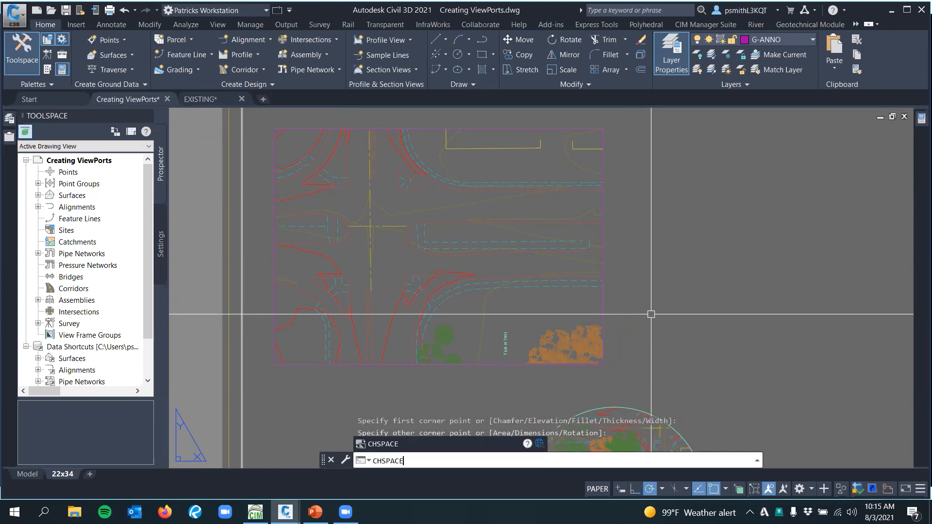
key(Return)
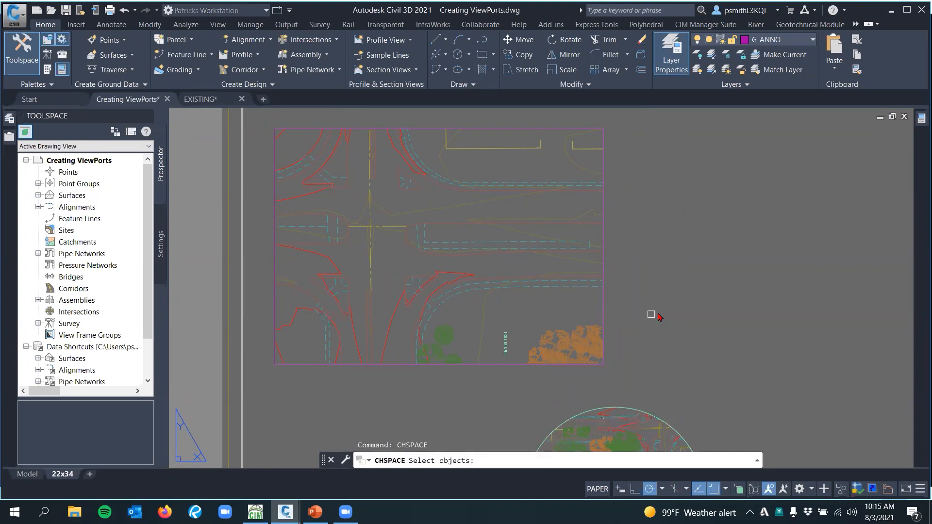
click(612, 303)
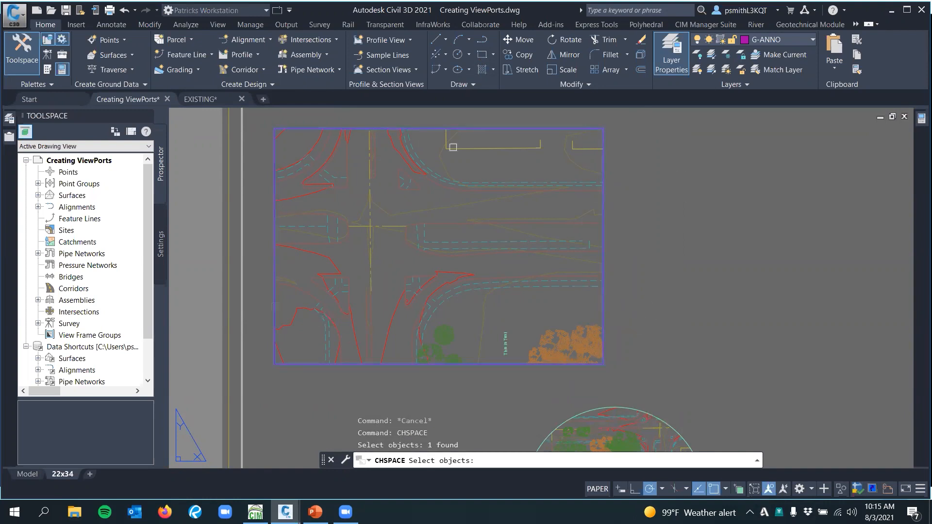
middle_drag(670, 218, 632, 214)
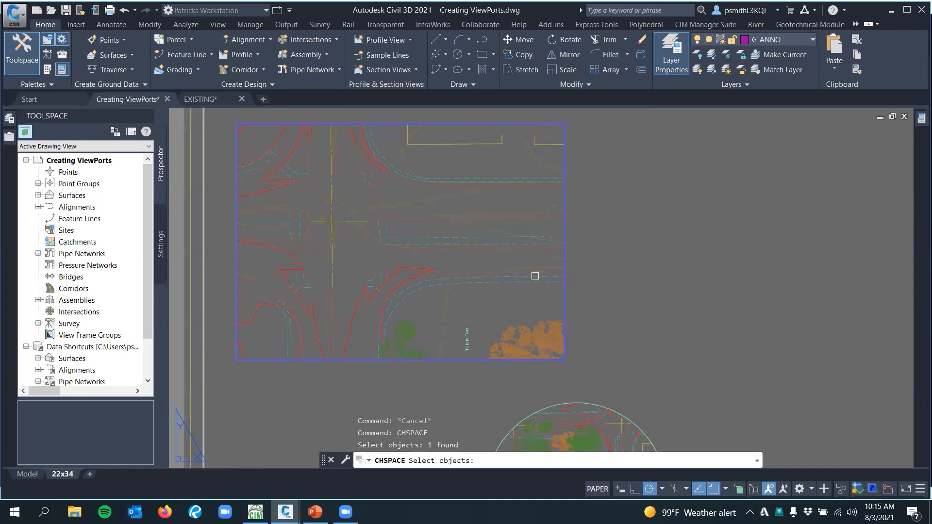
key(Return)
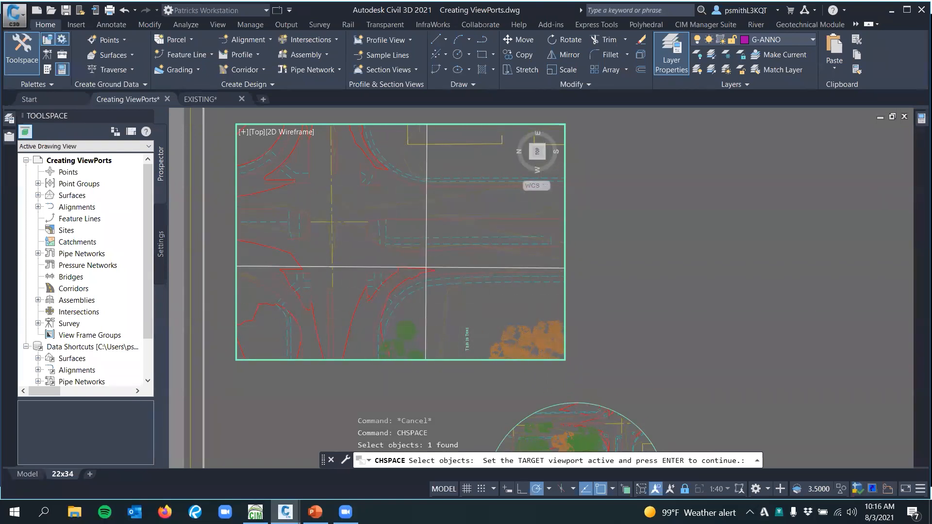
key(Return)
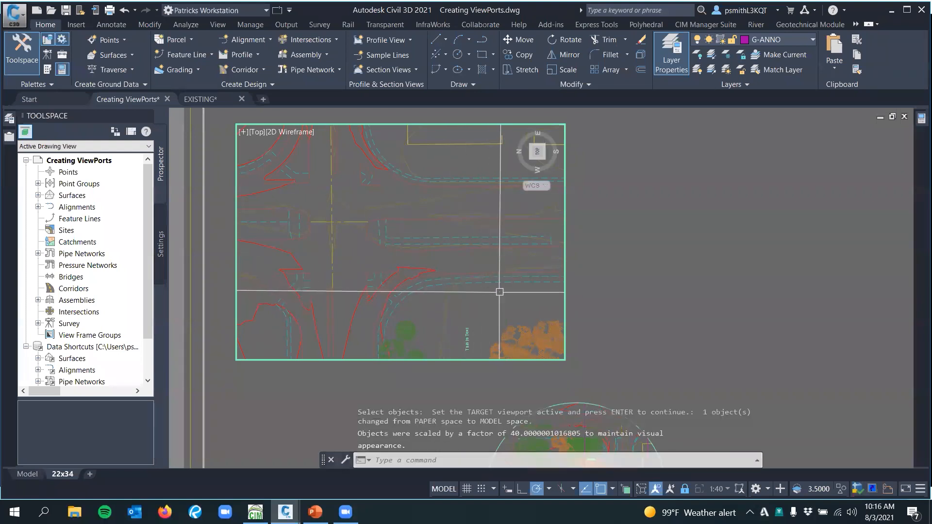
double_click(597, 285)
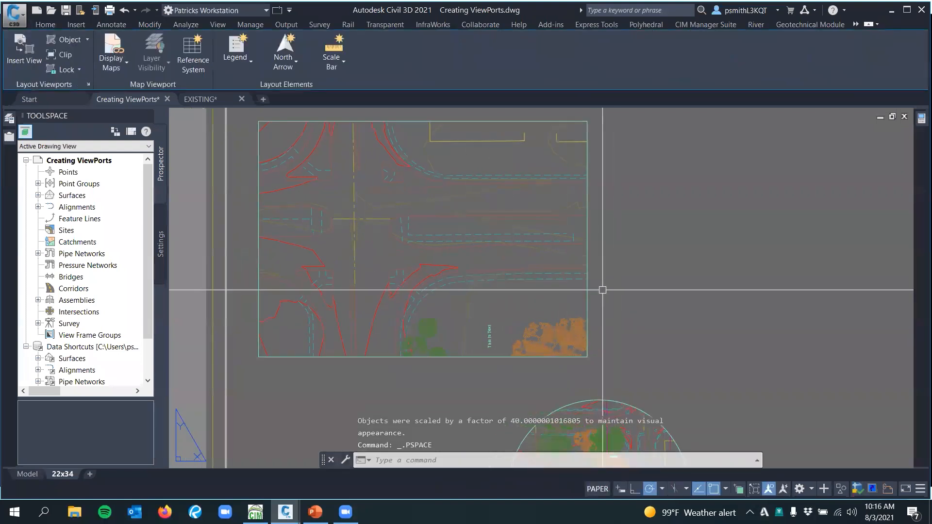
Switch to the Model space drawing and examine the transferred rectangle around the intersection, selecting and deselecting it
click(586, 290)
key(Escape)
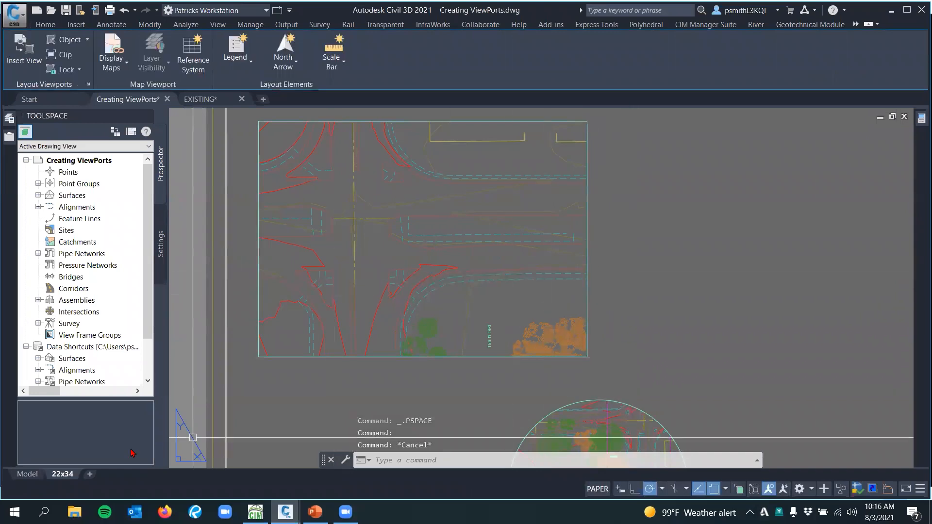
click(33, 478)
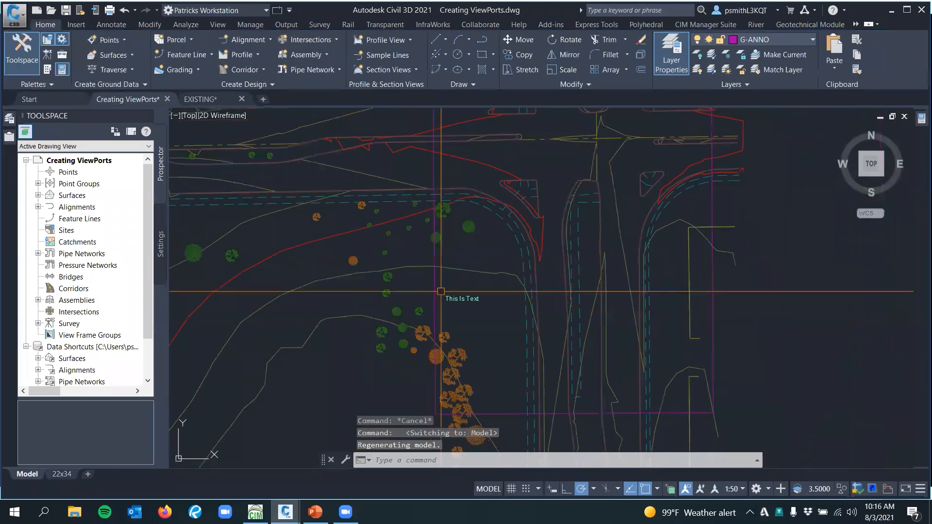
scroll(389, 349, down, 4)
middle_drag(389, 361, 370, 290)
scroll(464, 296, up, 2)
middle_drag(476, 283, 556, 262)
click(556, 254)
mouse_move(640, 281)
middle_down()
mouse_move(648, 321)
mouse_move(680, 294)
middle_up()
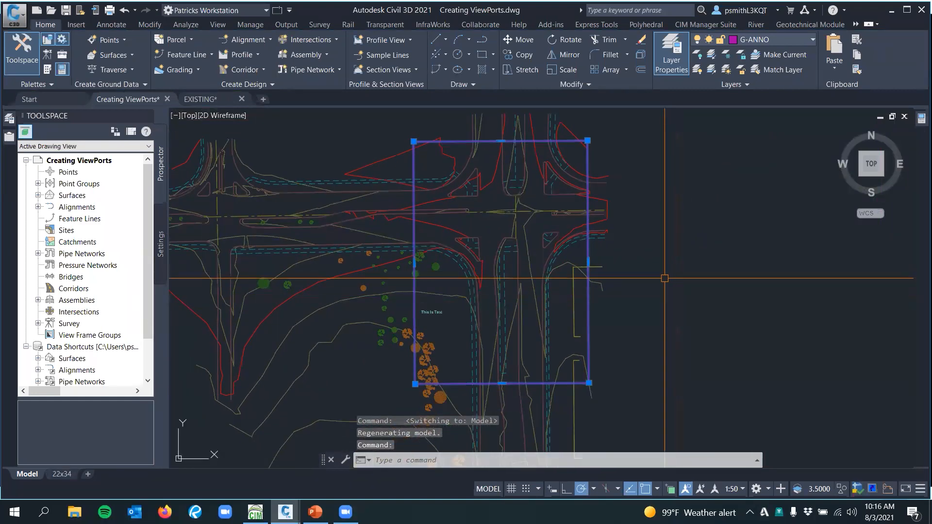
mouse_move(435, 344)
middle_down()
mouse_move(426, 322)
mouse_move(441, 376)
mouse_move(427, 333)
middle_up()
key(Escape)
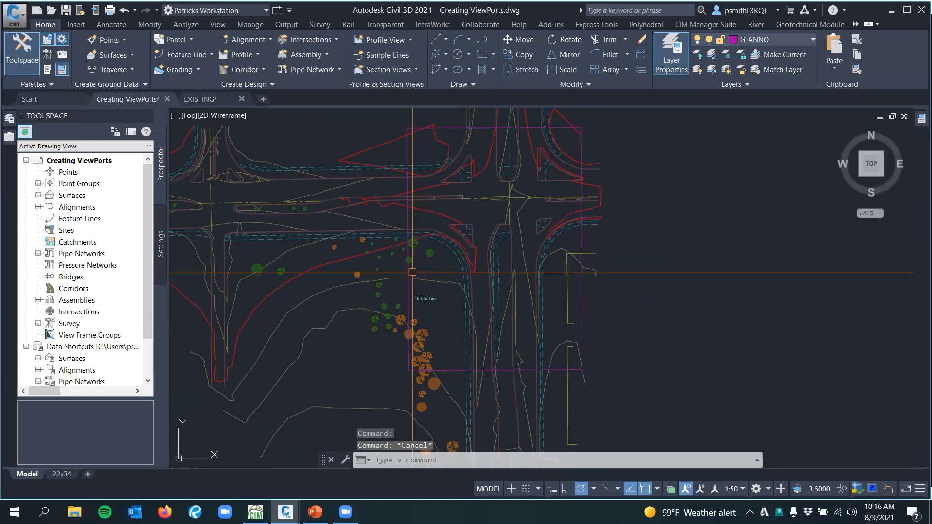
click(408, 260)
middle_drag(651, 312, 635, 350)
key(Escape)
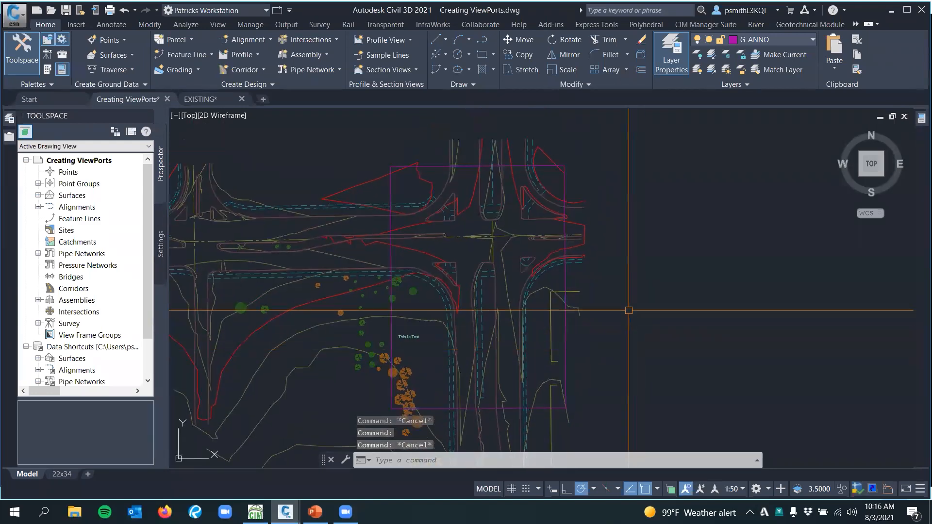
scroll(488, 249, down, 2)
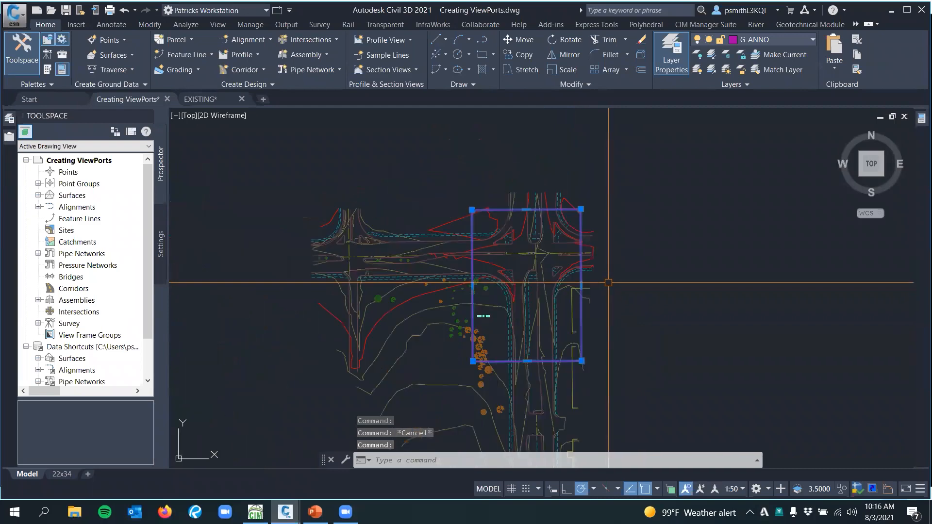
key(Escape)
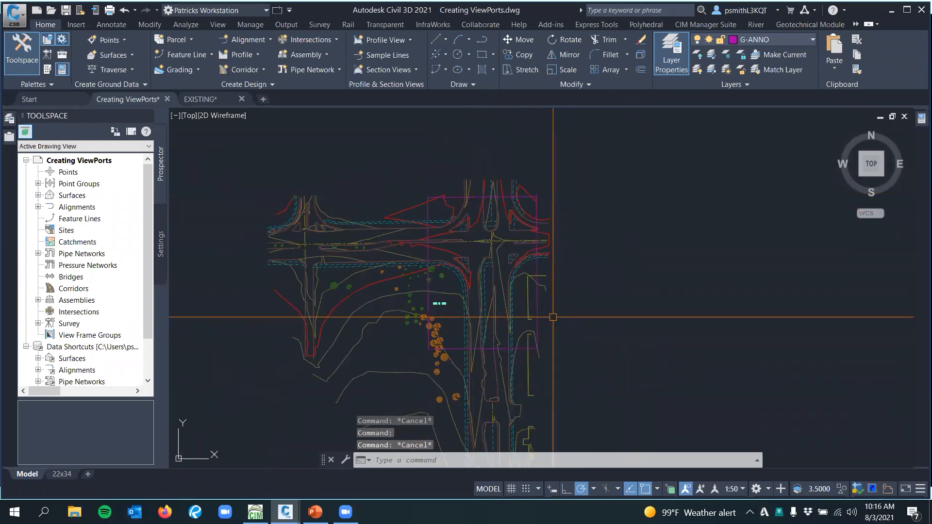
middle_drag(558, 252, 573, 274)
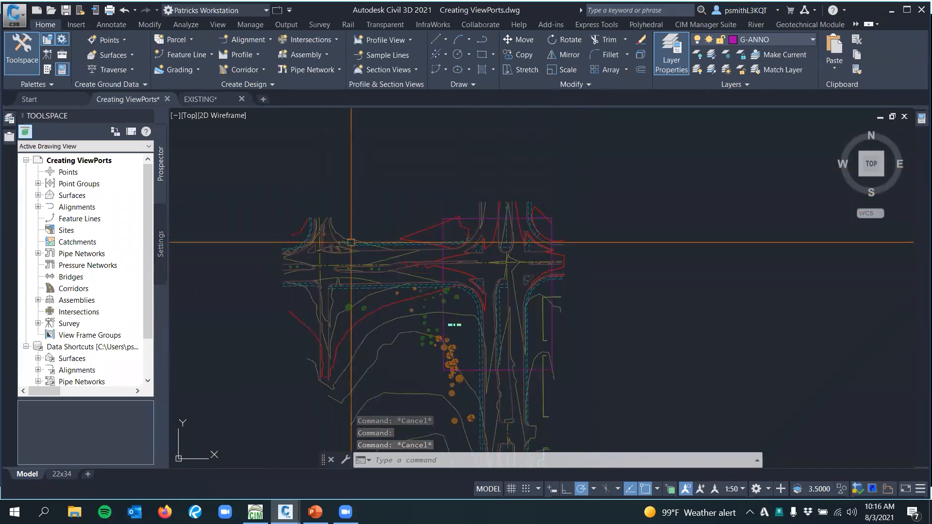
scroll(351, 243, up, 2)
click(515, 277)
middle_drag(451, 283, 422, 146)
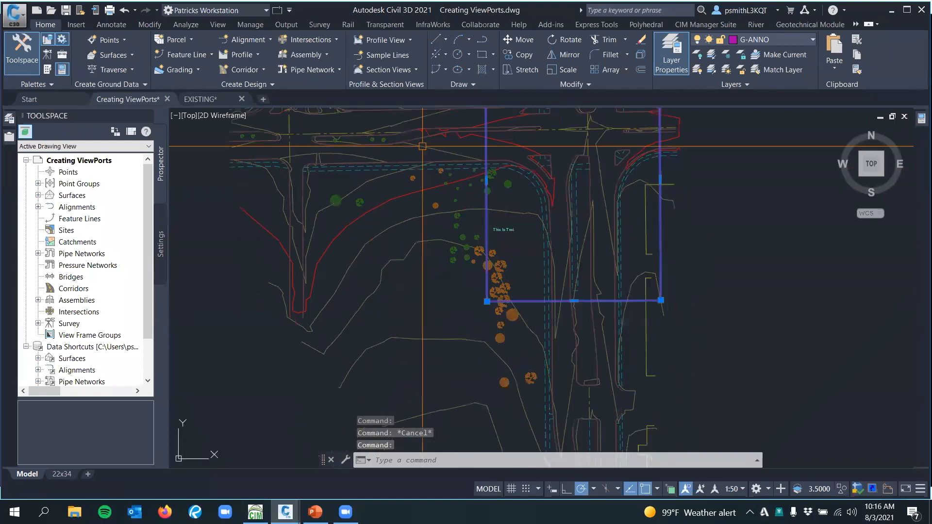
text(align)
key(Return)
click(487, 301)
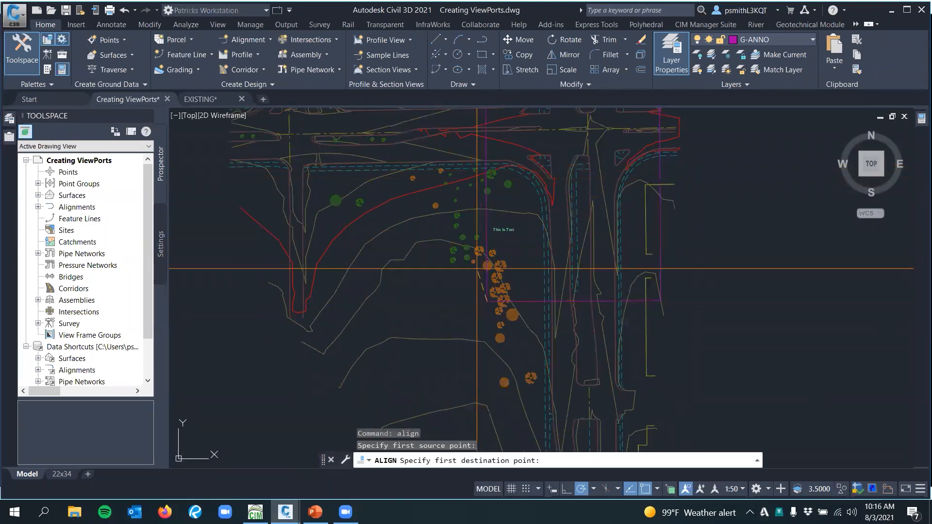
middle_drag(456, 197, 455, 320)
key(Escape)
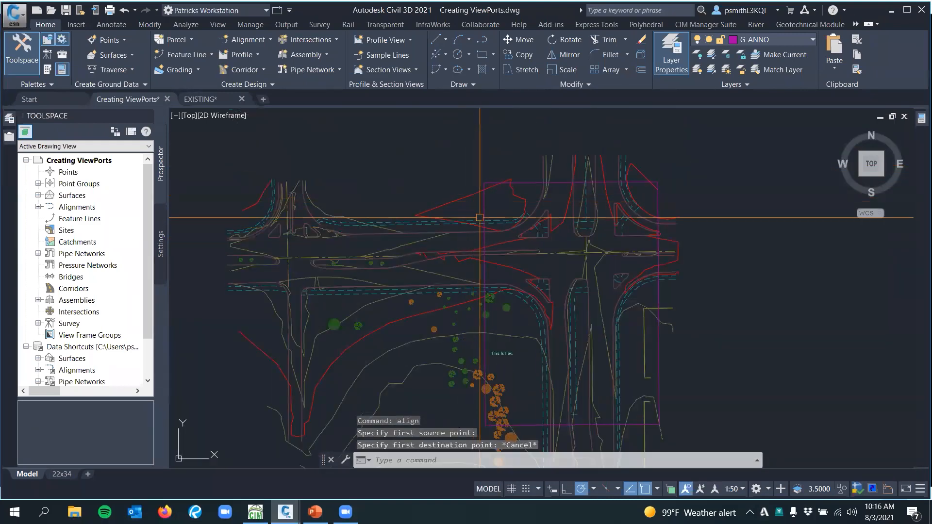
click(485, 217)
key(Escape)
click(485, 222)
text(m)
key(Return)
key(Escape)
Try to copy the model space rectangle from its upper-right corner to its upper-left corner
click(659, 184)
text(co)
key(Return)
click(658, 183)
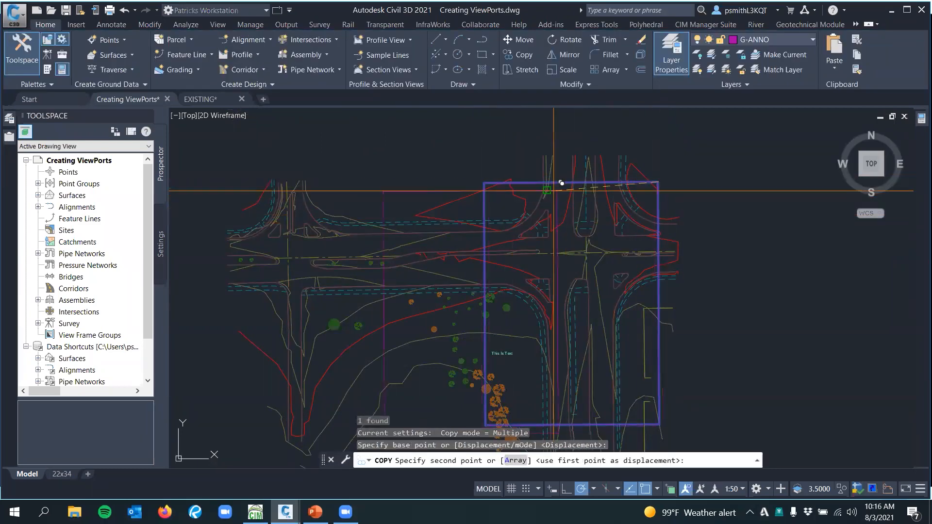
click(484, 183)
mouse_move(426, 278)
middle_down()
mouse_move(542, 197)
mouse_move(541, 224)
mouse_move(491, 194)
mouse_move(435, 197)
middle_up()
key(Escape)
click(450, 141)
Return to the 22x34 layout and bring the red dashed line beside the sheet into view
click(62, 474)
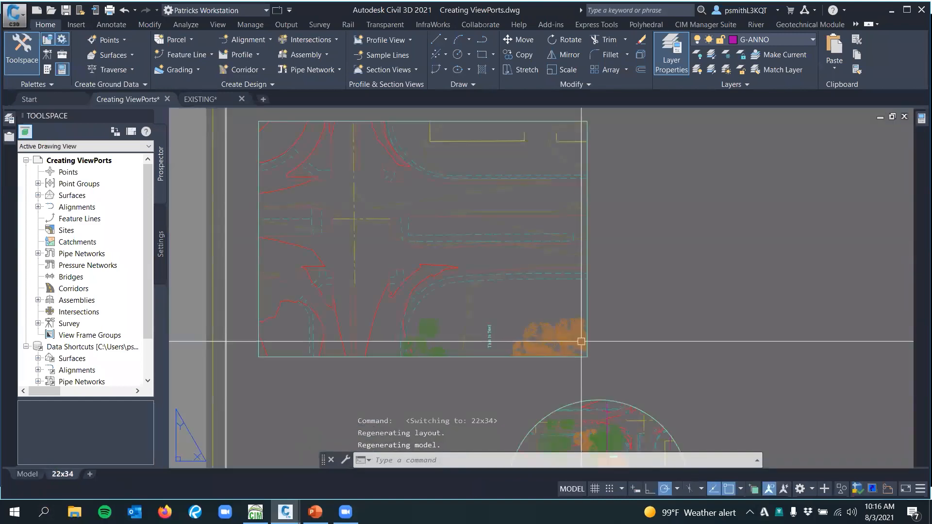
scroll(482, 345, down, 2)
middle_drag(299, 386, 368, 331)
key(Escape)
click(394, 304)
click(328, 333)
text(m)
key(Return)
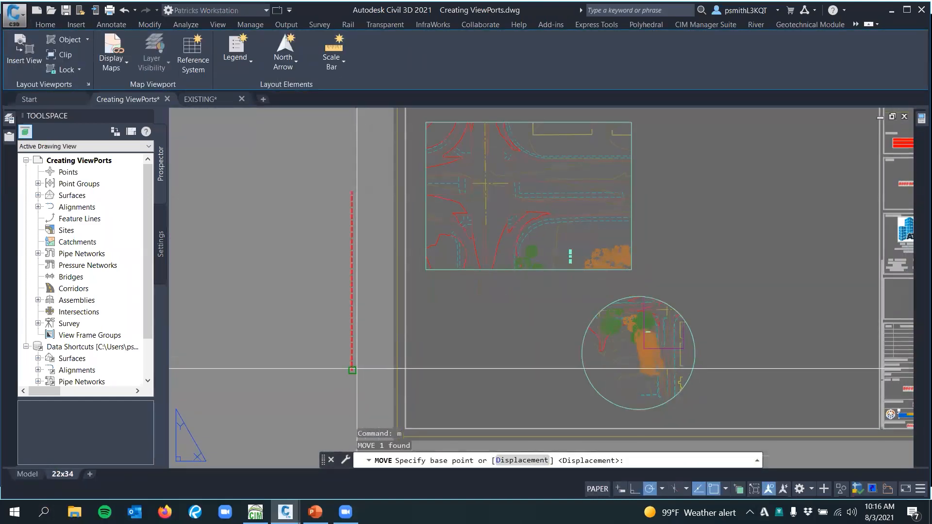
key(Escape)
Move the red dashed line from beside the sheet so its lower end meets the rectangular viewport's lower-right corner
click(334, 335)
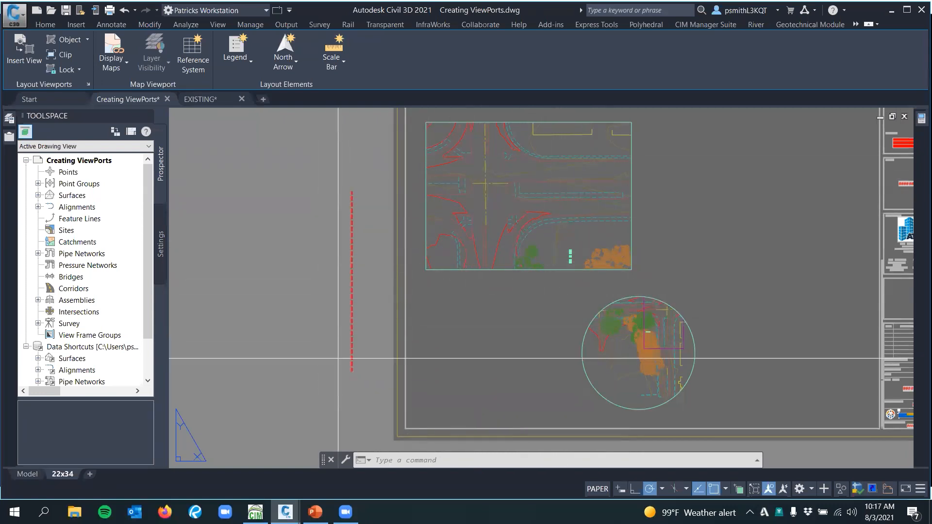
text(m)
key(Return)
click(329, 325)
middle_drag(330, 326, 303, 363)
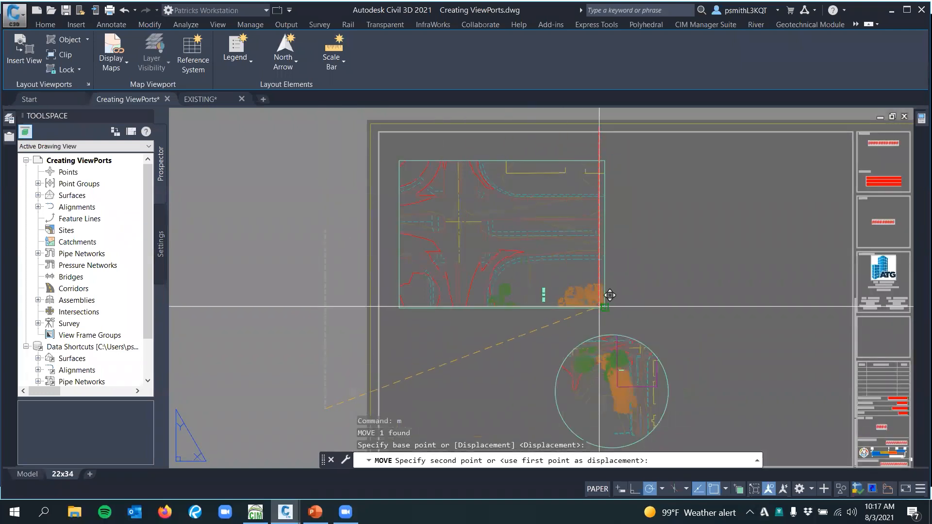
click(616, 301)
key(Escape)
Shorten the red dashed line's upper end to the rectangular viewport's upper-right corner
scroll(606, 146, up, 2)
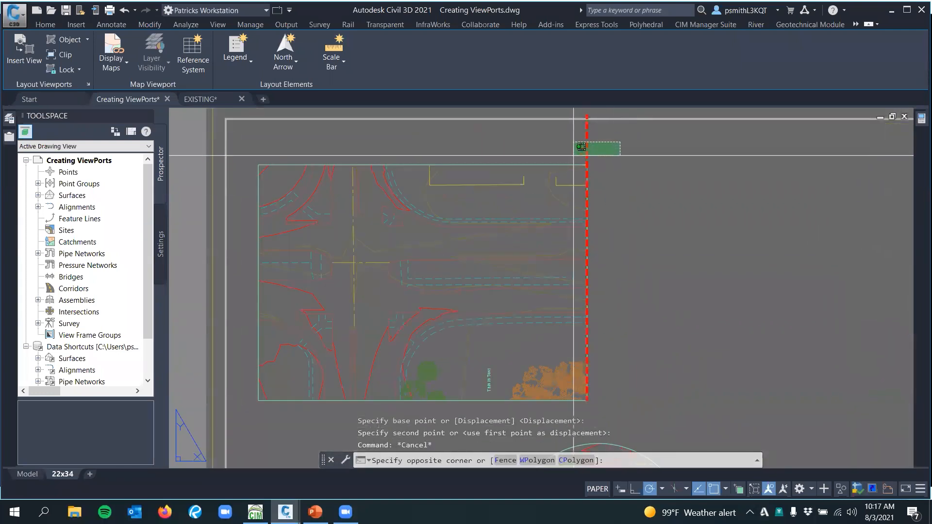
click(588, 129)
click(587, 114)
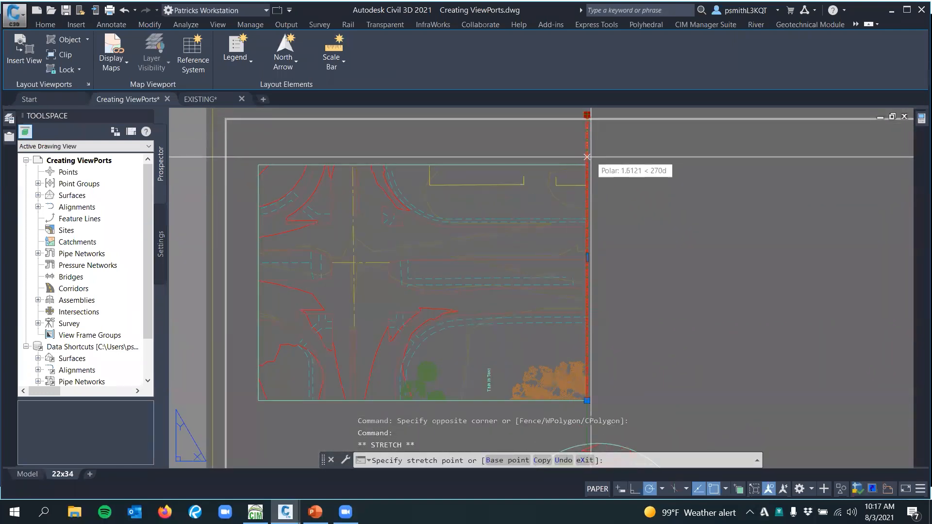
key(Escape)
Copy the red dashed line from the viewport's lower-right corner to a spot a short distance to its right
middle_drag(663, 244, 619, 174)
text(copy)
key(Return)
click(543, 330)
click(589, 331)
key(Escape)
Move the copied dashed line by its lower end onto the rectangular viewport's right edge
click(599, 341)
click(573, 316)
text(m)
key(Return)
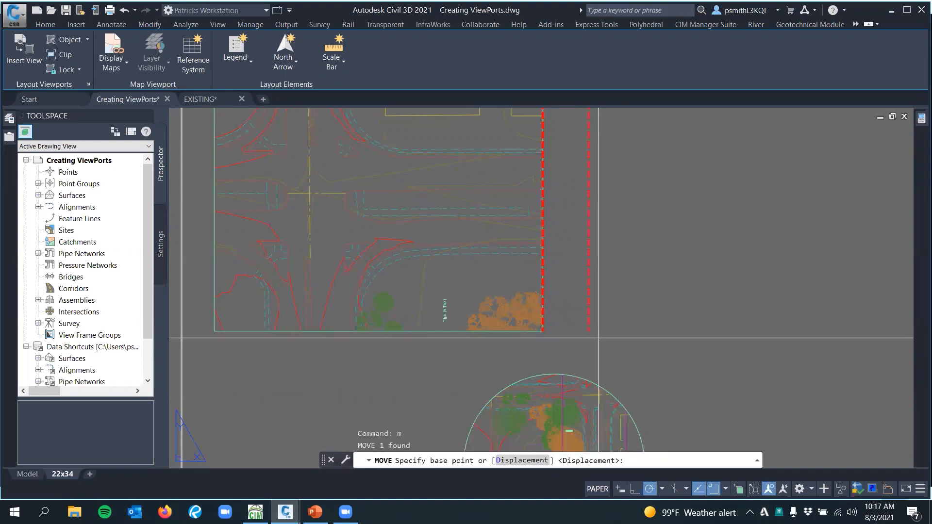
click(589, 330)
key(Escape)
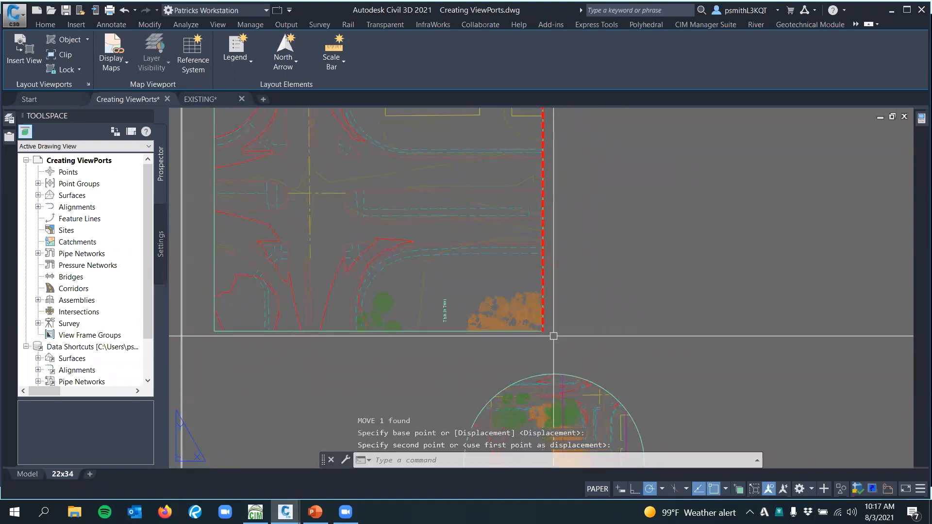
Transfer the red dashed line on the viewport's right edge into model space with CHSPACE, and return to paper space
click(544, 302)
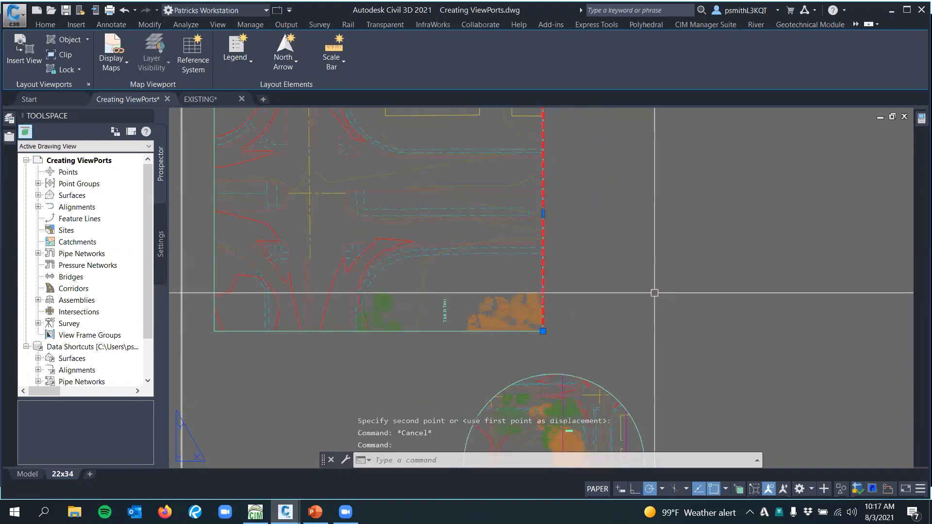
text(c)
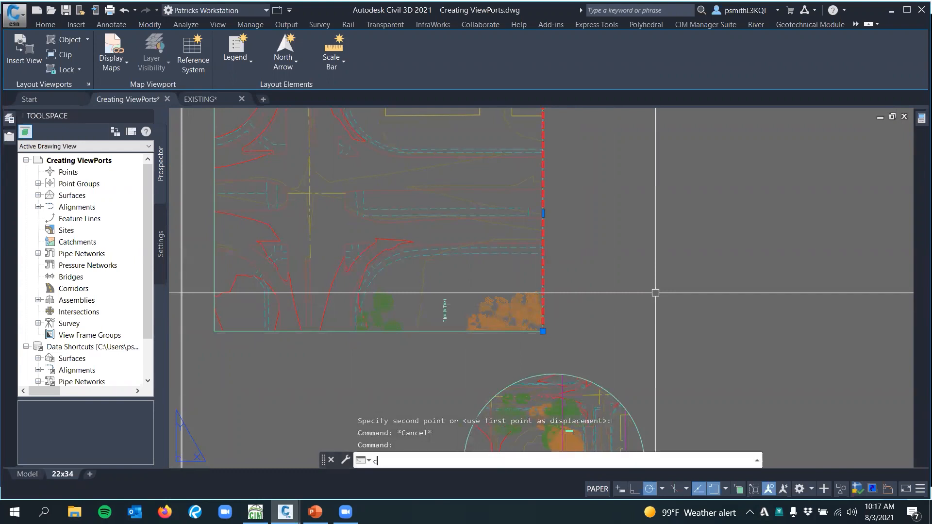
key(Return)
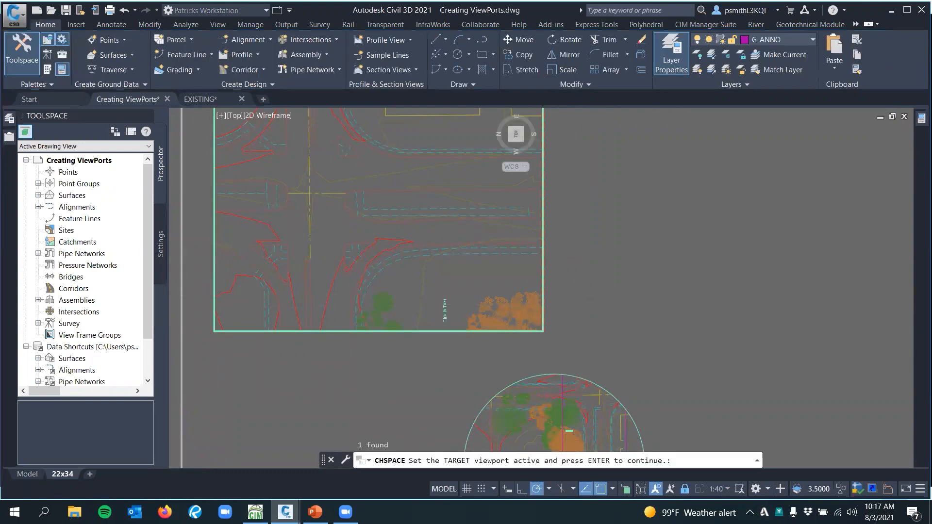
double_click(635, 260)
key(Escape)
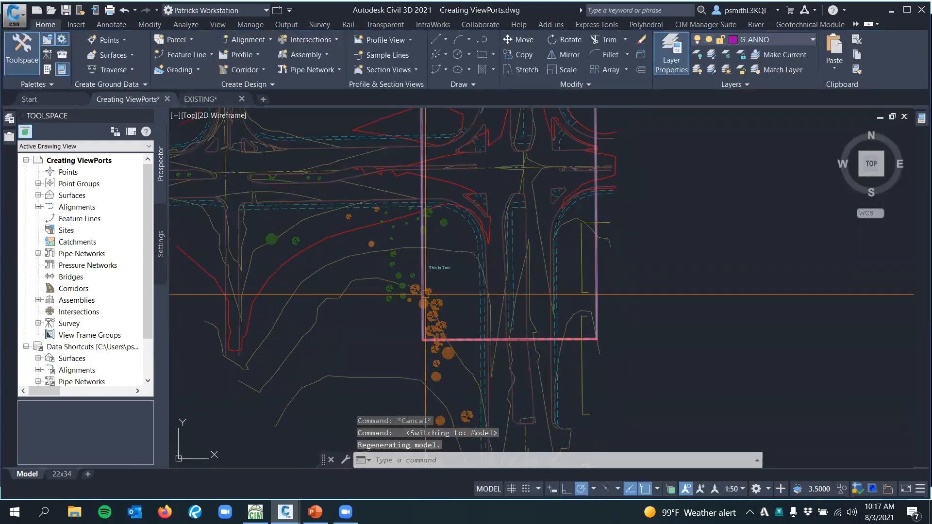
Examine the transferred dashed line along the rectangle's lower edge in model space
click(426, 295)
middle_drag(727, 345, 686, 323)
key(Escape)
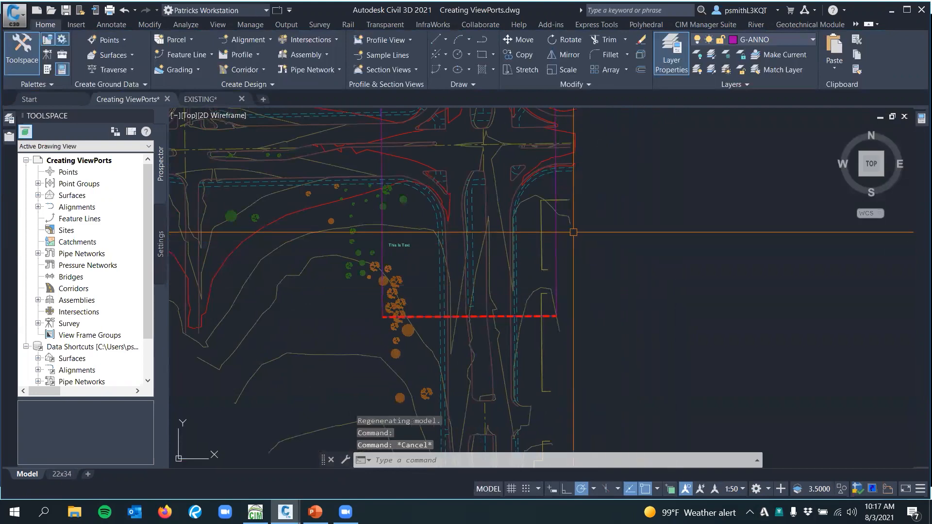
Delete the magenta viewport outline from model space, keeping the red dashed match line
click(555, 233)
key(Delete)
mouse_move(643, 315)
middle_down()
mouse_move(657, 358)
mouse_move(657, 333)
mouse_move(501, 248)
middle_up()
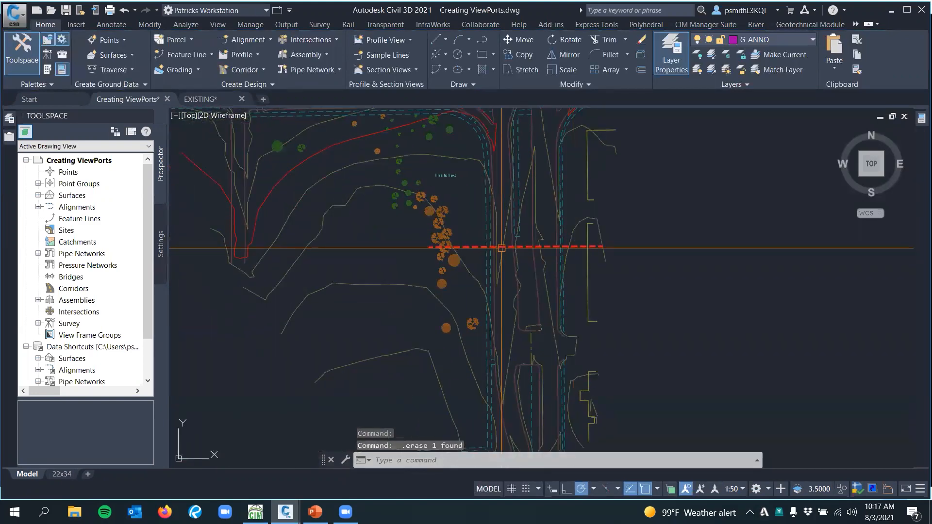
Examine the red dashed match line across the roadway in model space
scroll(502, 248, up, 2)
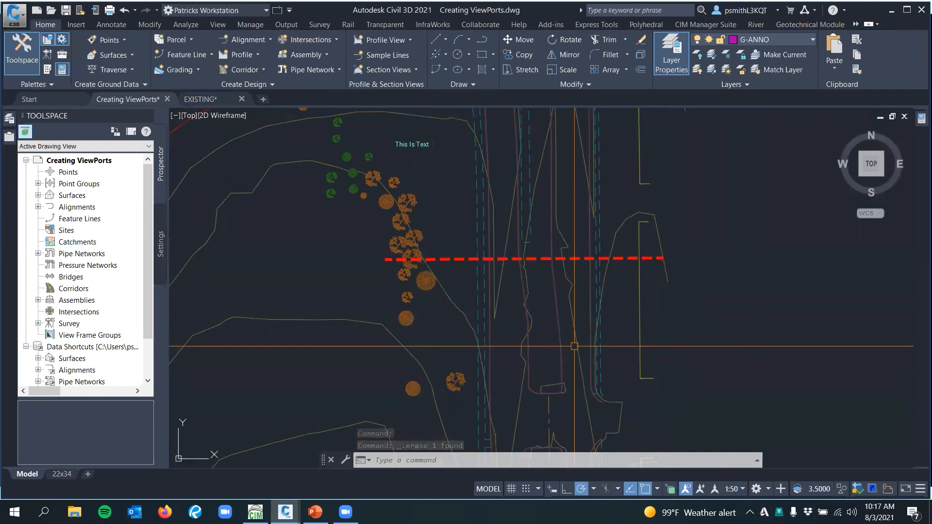
middle_drag(574, 346, 586, 289)
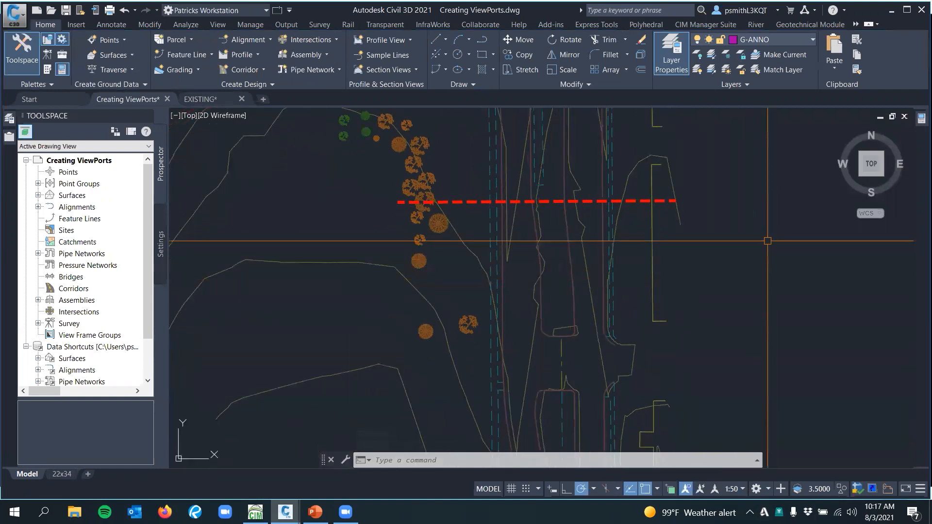
scroll(768, 240, down, 5)
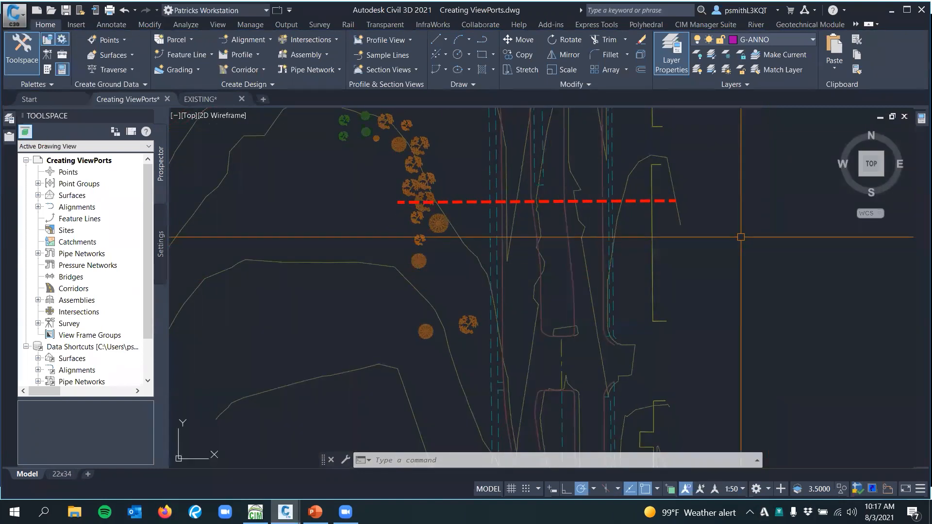
mouse_move(758, 203)
middle_down()
mouse_move(720, 280)
mouse_move(676, 277)
middle_up()
scroll(537, 298, up, 3)
mouse_move(525, 287)
middle_down()
mouse_move(514, 320)
mouse_move(502, 296)
middle_up()
middle_drag(717, 350, 632, 348)
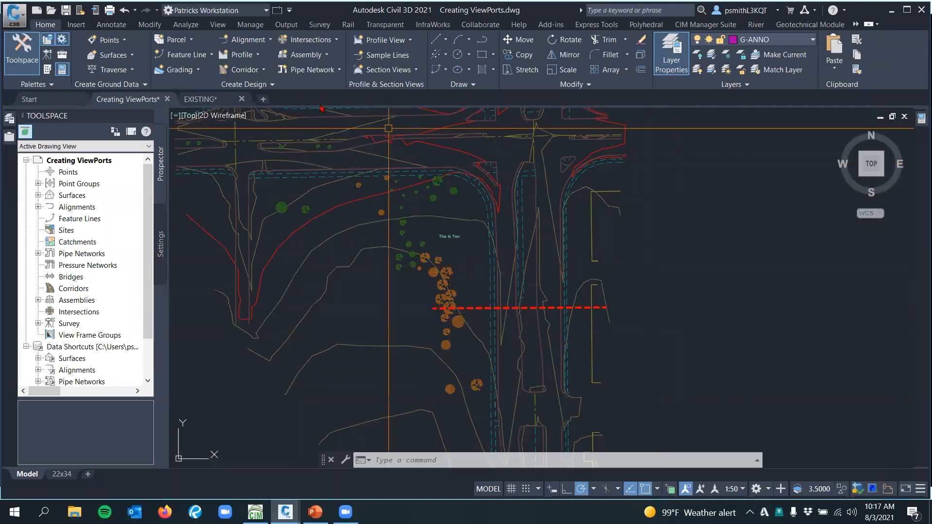
Switch to the EXISTING drawing and look over its road linework, trees and text in model space
click(199, 99)
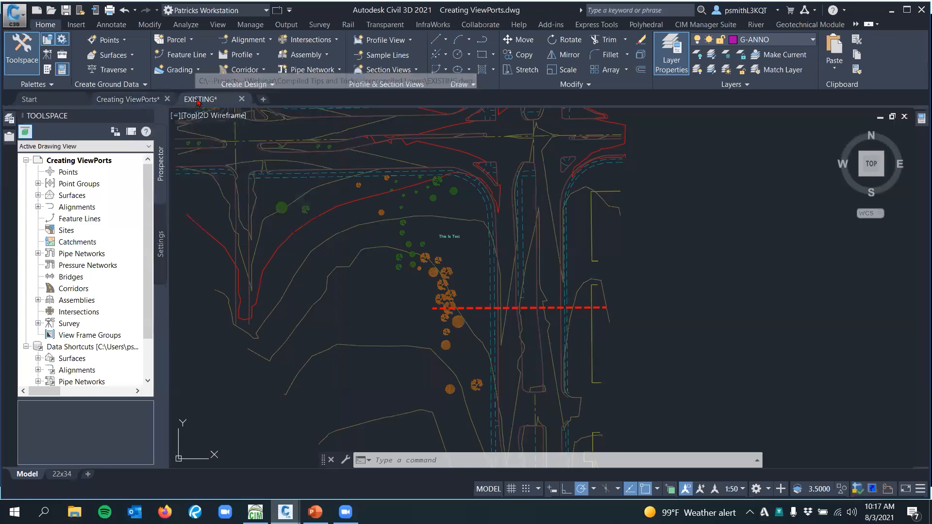
scroll(383, 275, down, 5)
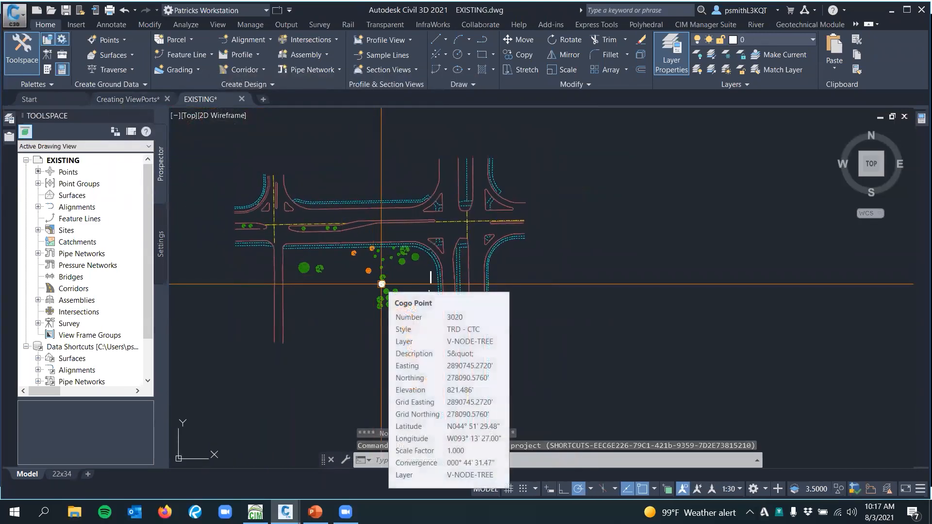
middle_drag(405, 284, 422, 292)
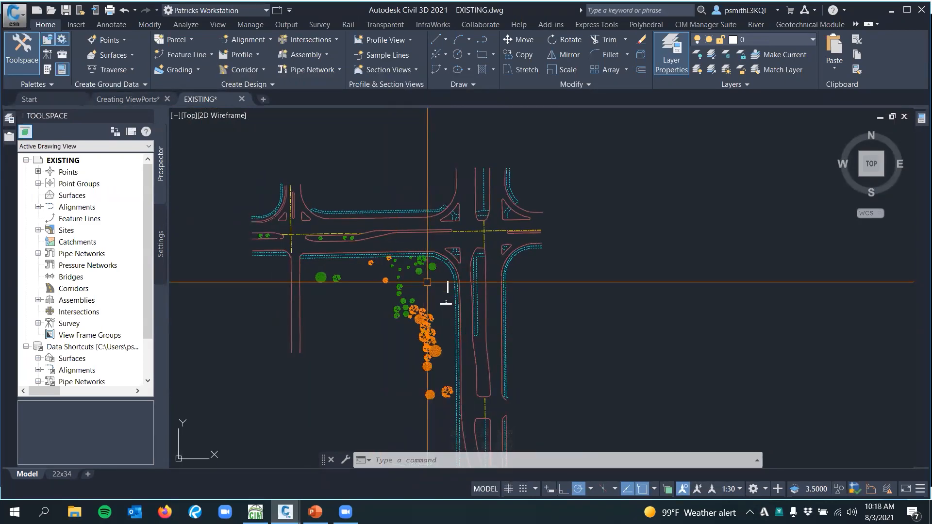
scroll(439, 301, up, 3)
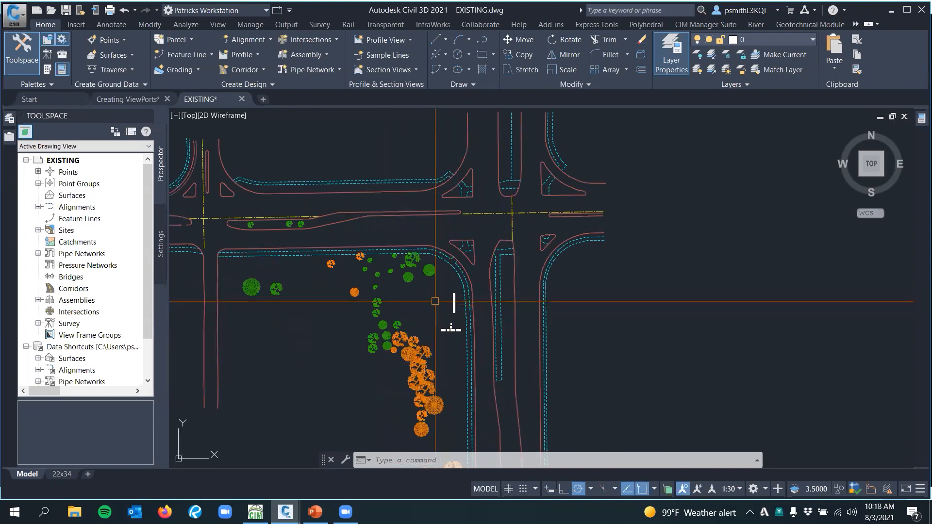
middle_drag(454, 304, 476, 318)
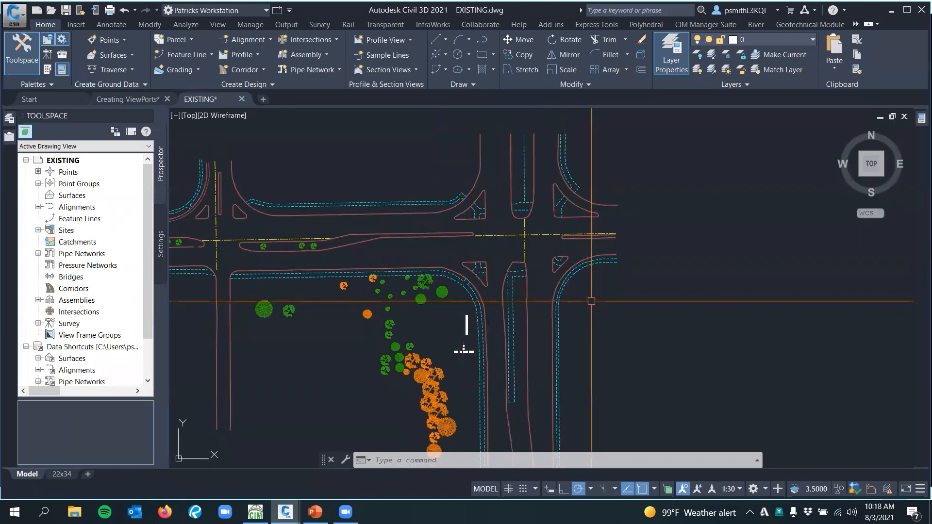
mouse_move(643, 289)
middle_down()
mouse_move(651, 304)
mouse_move(606, 321)
mouse_move(652, 322)
mouse_move(638, 299)
mouse_move(575, 309)
mouse_move(616, 310)
mouse_move(670, 288)
mouse_move(671, 300)
middle_up()
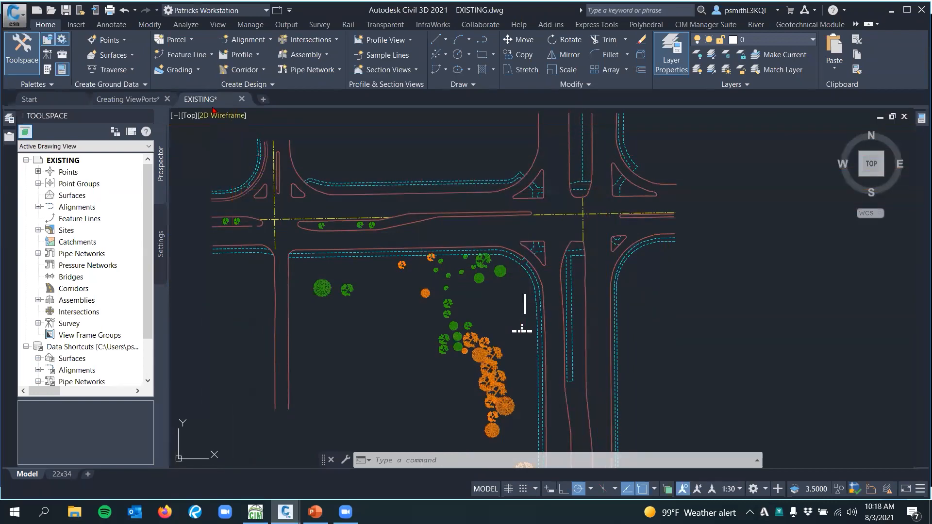
mouse_move(449, 145)
middle_down()
mouse_move(407, 179)
mouse_move(394, 173)
mouse_move(430, 160)
middle_up()
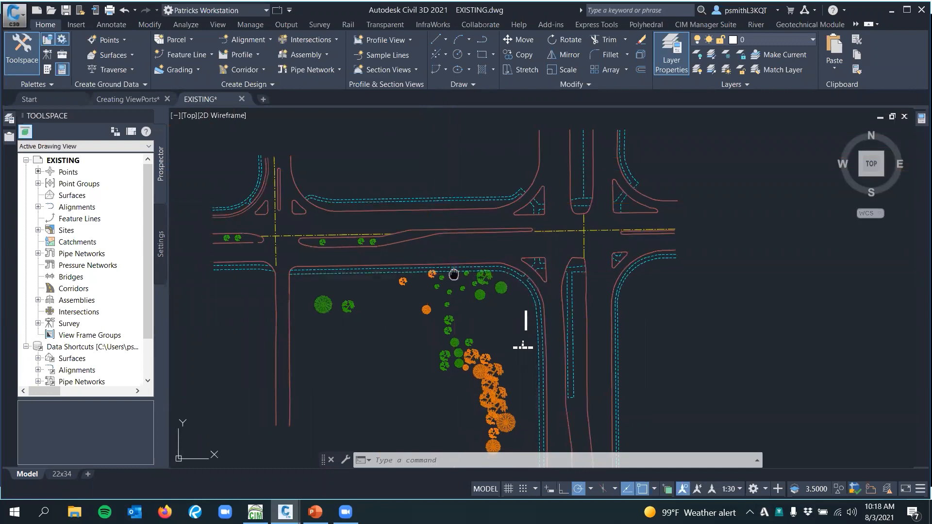
middle_drag(453, 274, 460, 262)
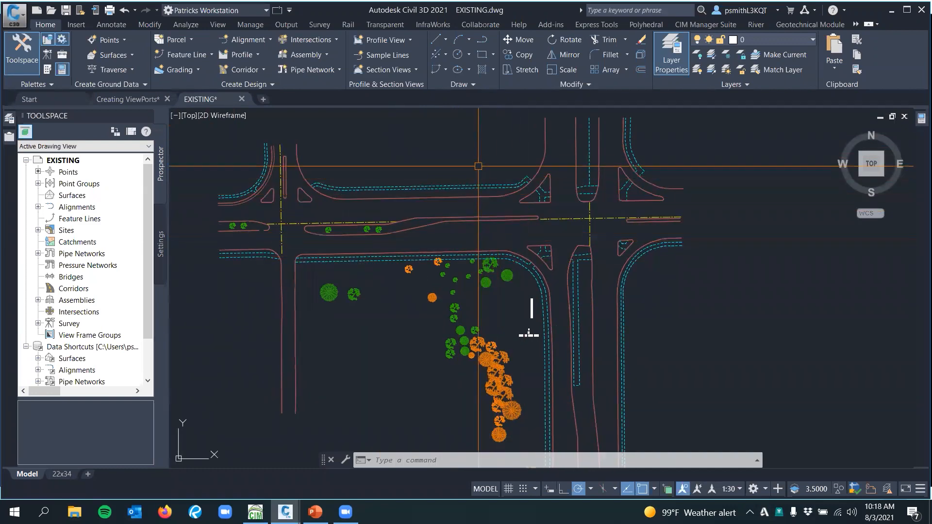
mouse_move(435, 351)
middle_down()
mouse_move(439, 281)
mouse_move(428, 343)
mouse_move(429, 323)
mouse_move(398, 303)
middle_up()
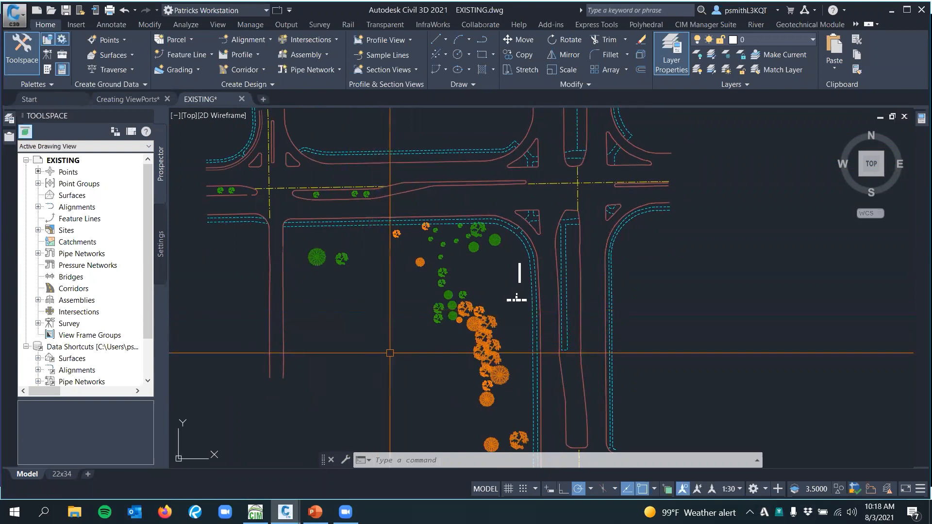
mouse_move(360, 279)
middle_down()
mouse_move(378, 278)
mouse_move(395, 298)
mouse_move(400, 290)
middle_up()
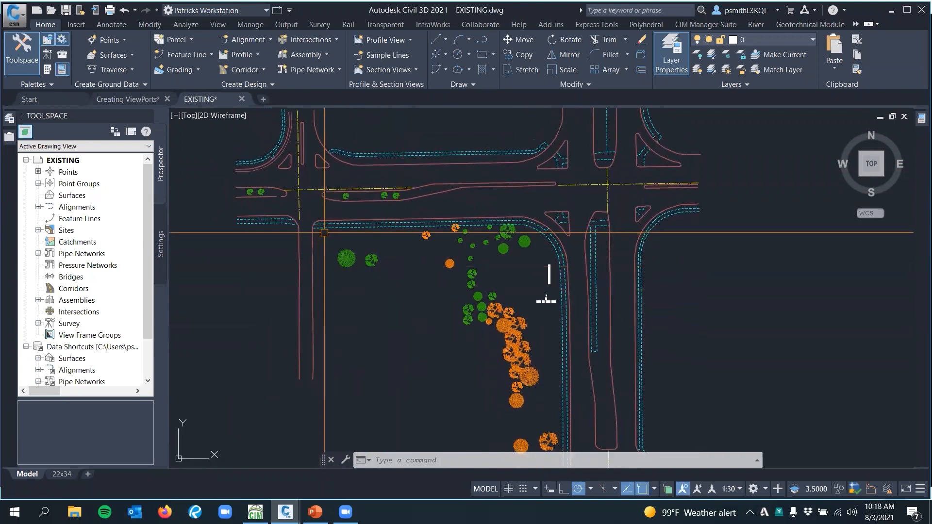
middle_drag(382, 256, 372, 268)
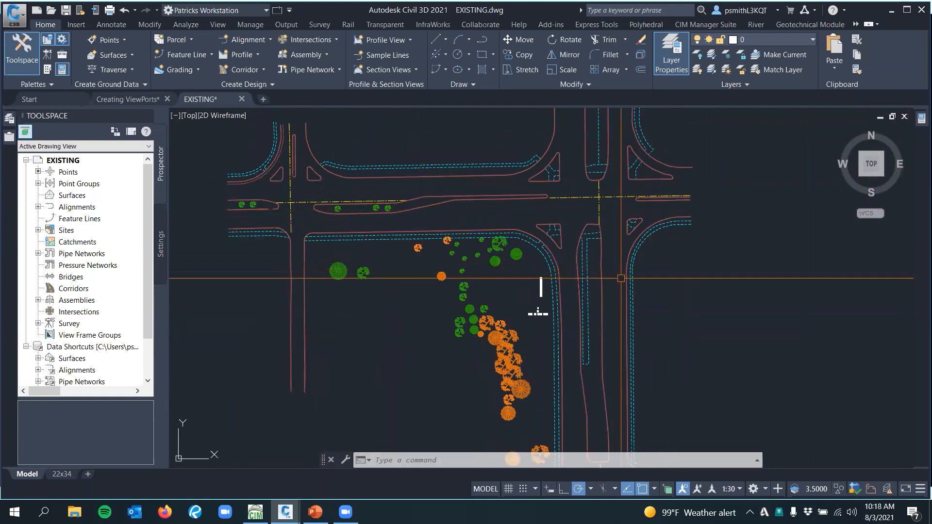
middle_drag(400, 266, 429, 276)
middle_drag(433, 313, 421, 298)
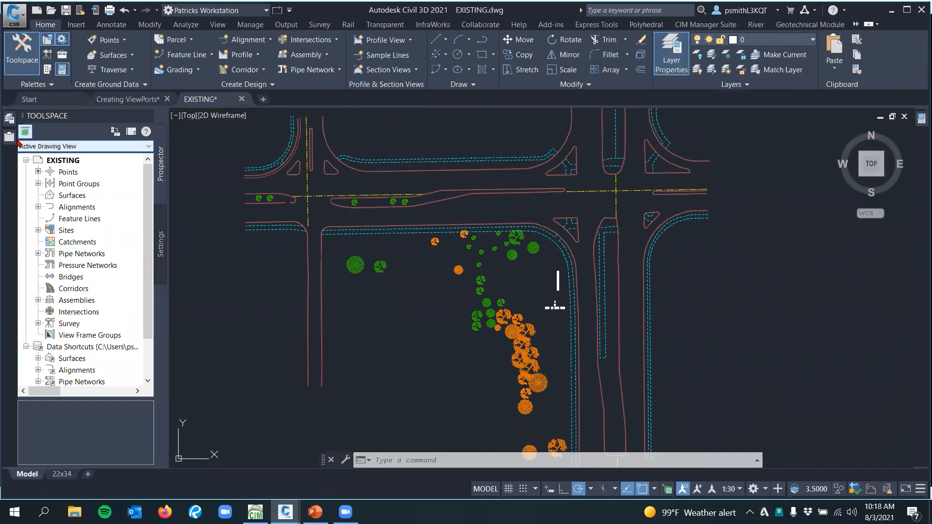
Attach the Geometry drawing as an overlay external reference with a relative path, scale 1.00 and insertion point 0,0,0
mouse_move(9, 136)
click(54, 130)
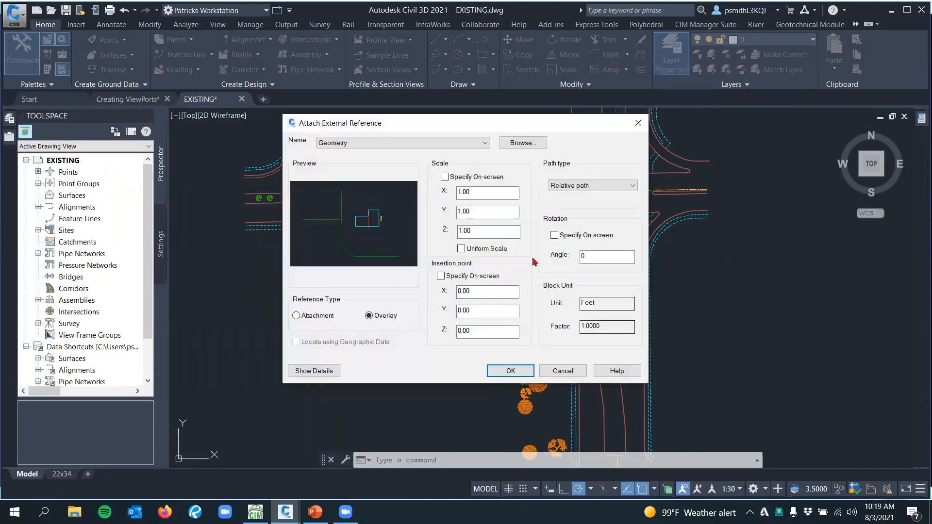
drag(370, 126, 335, 128)
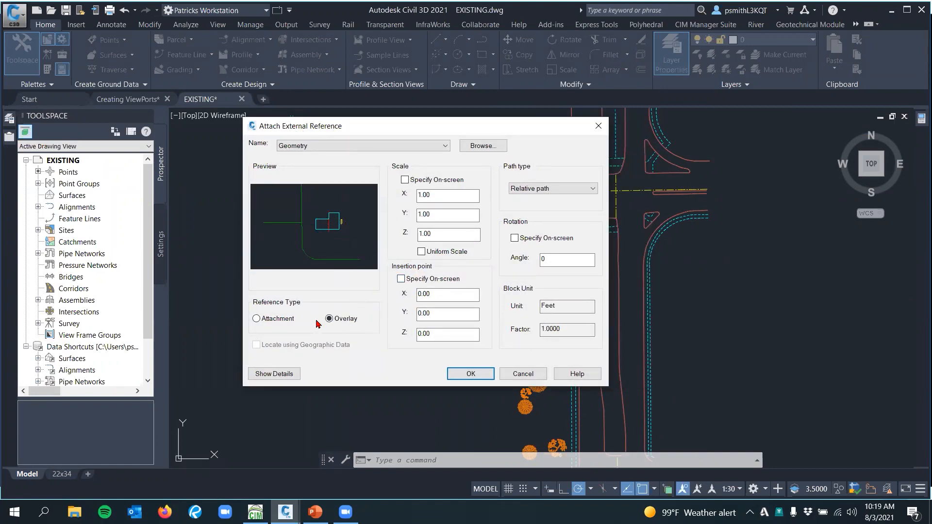
click(470, 374)
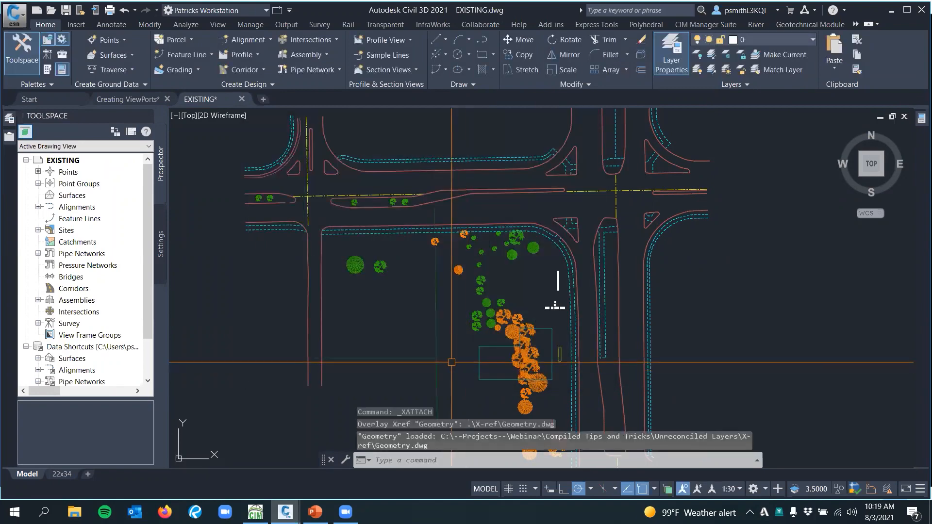
Highlight the attached Geometry reference to examine its linework, and clear the selection
scroll(451, 362, down, 4)
scroll(439, 243, up, 3)
click(410, 232)
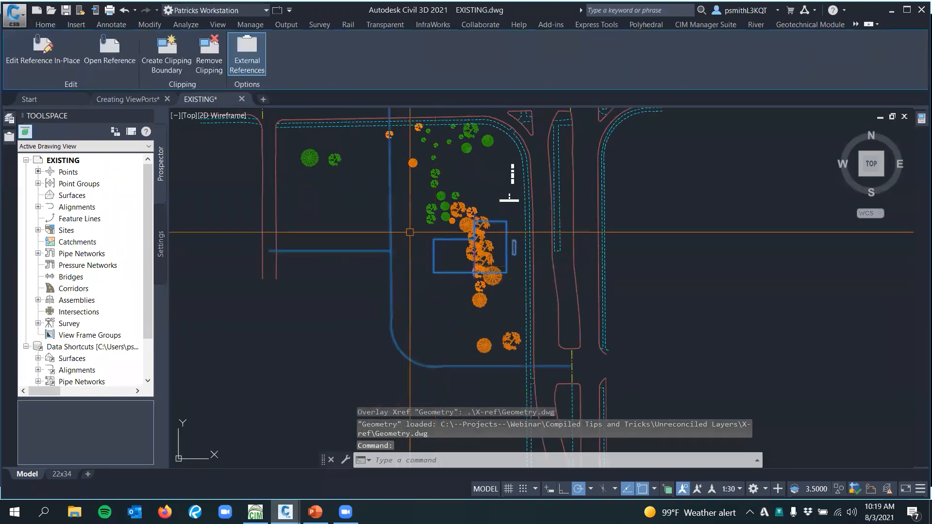
key(Escape)
Filter the layer list by Unreconciled New Layers and review the listed external reference layers
mouse_move(11, 120)
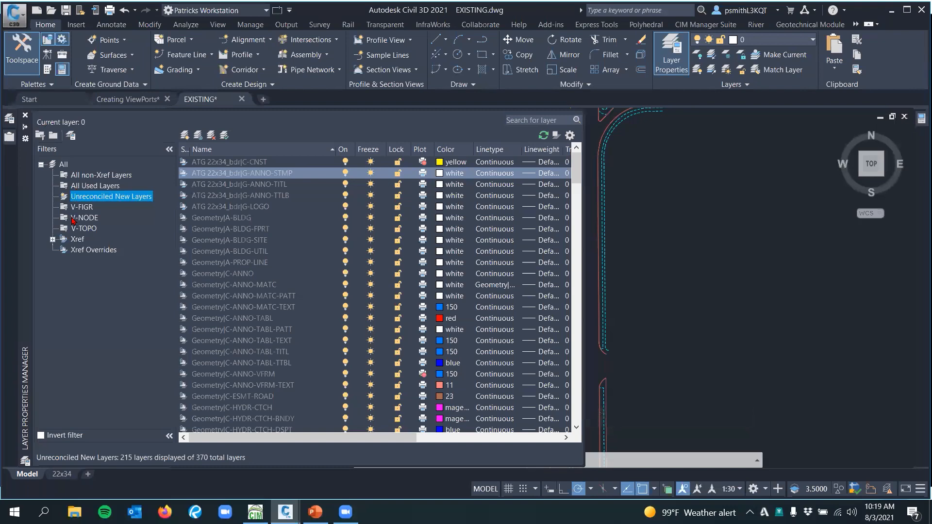
click(96, 187)
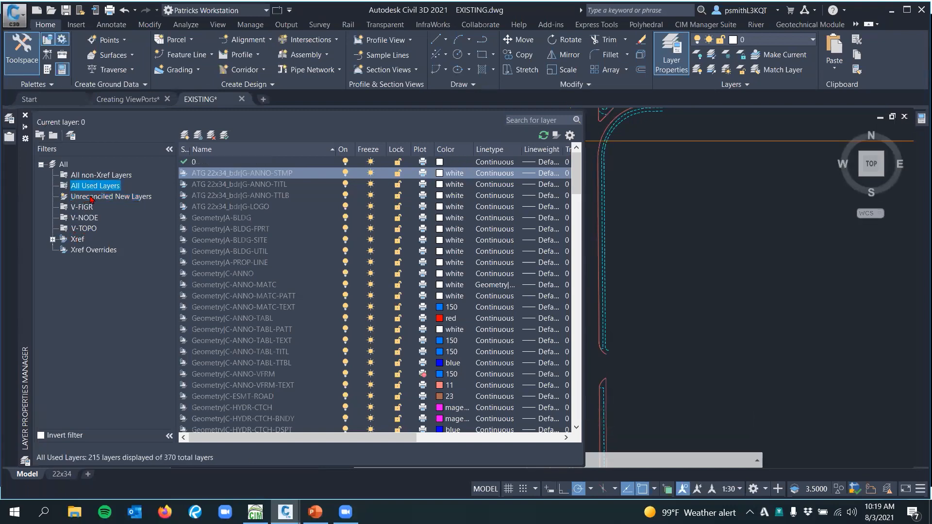
click(100, 197)
click(249, 163)
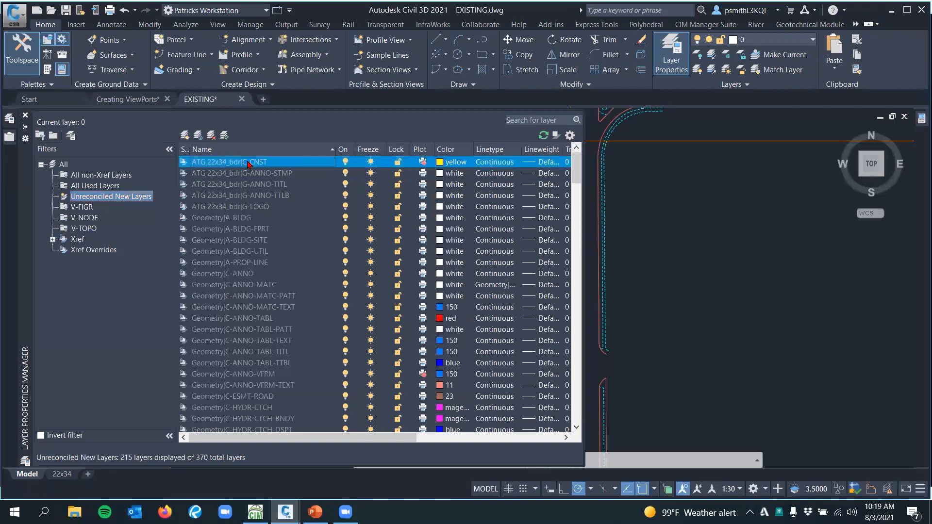
scroll(245, 266, down, 20)
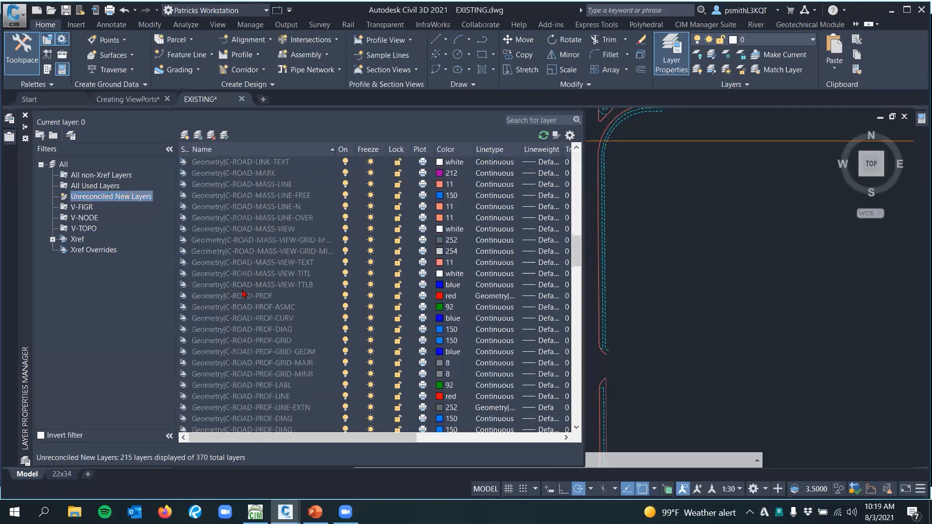
scroll(251, 303, down, 10)
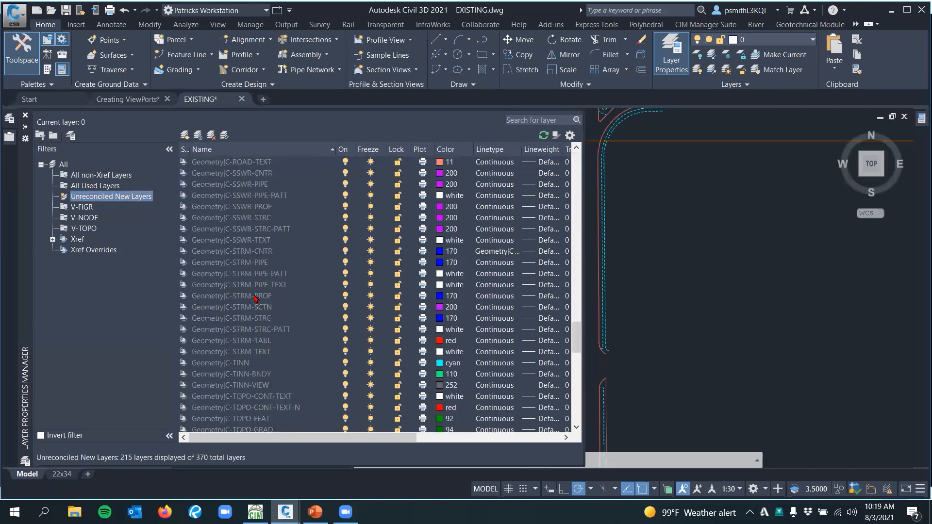
scroll(254, 298, up, 20)
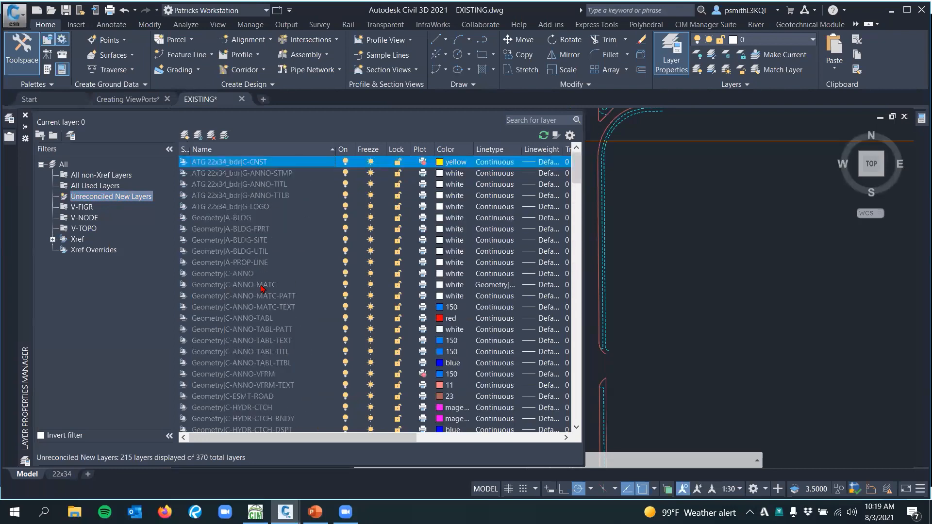
Select all unreconciled layers, look at the commands available for them such as Reconcile Layer, and close the layer manager
key(ctrl+a)
right_click(234, 212)
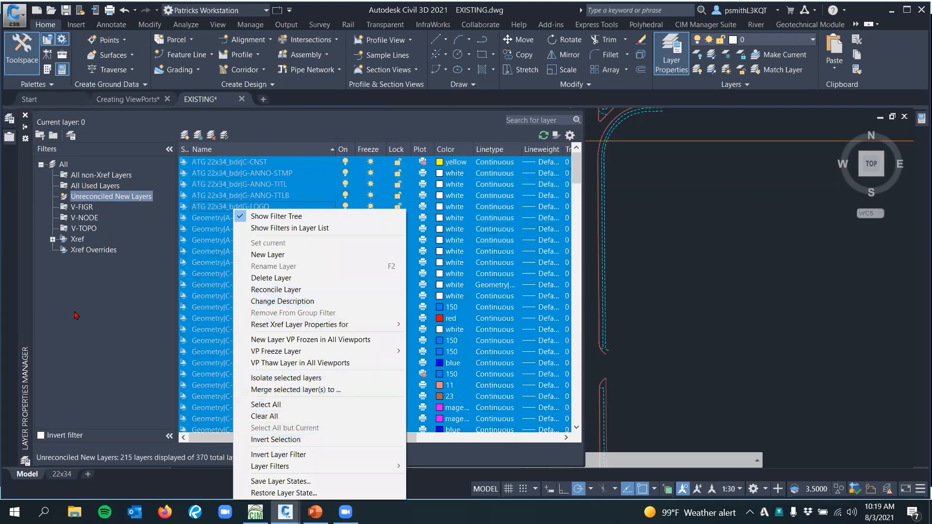
click(111, 321)
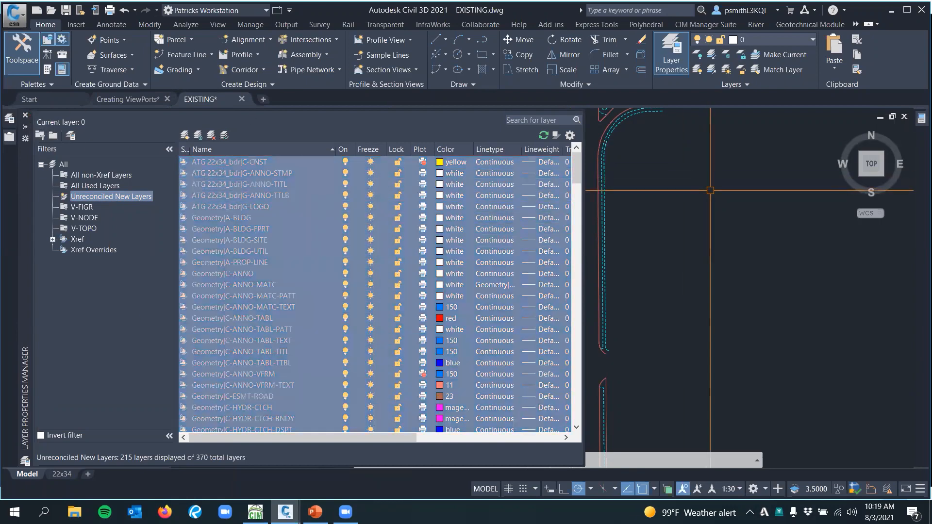
click(26, 115)
Try to plot the 22x34 layout without viewing the unreconciled layers list, and return to model space
middle_drag(734, 237, 708, 292)
middle_drag(699, 233, 713, 292)
scroll(552, 221, up, 2)
mouse_move(553, 222)
middle_down()
mouse_move(572, 290)
mouse_move(580, 270)
middle_up()
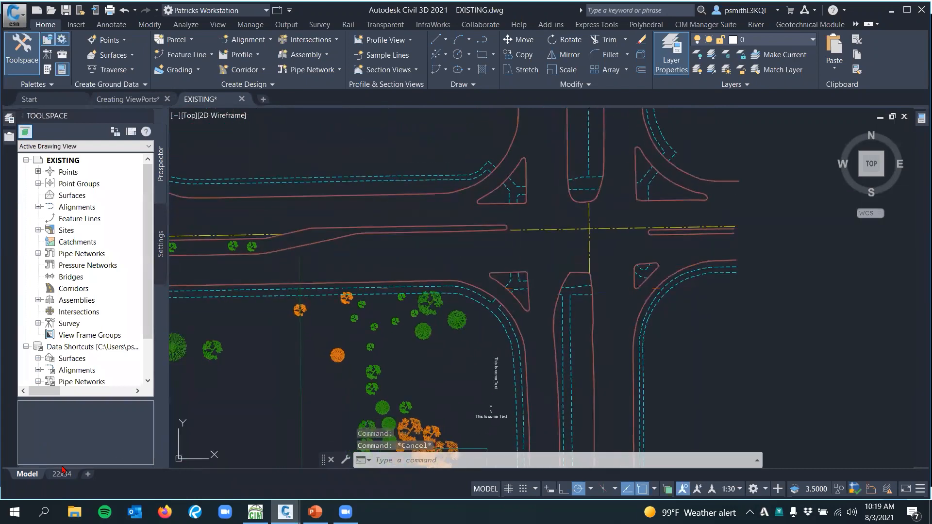
click(62, 473)
right_click(62, 474)
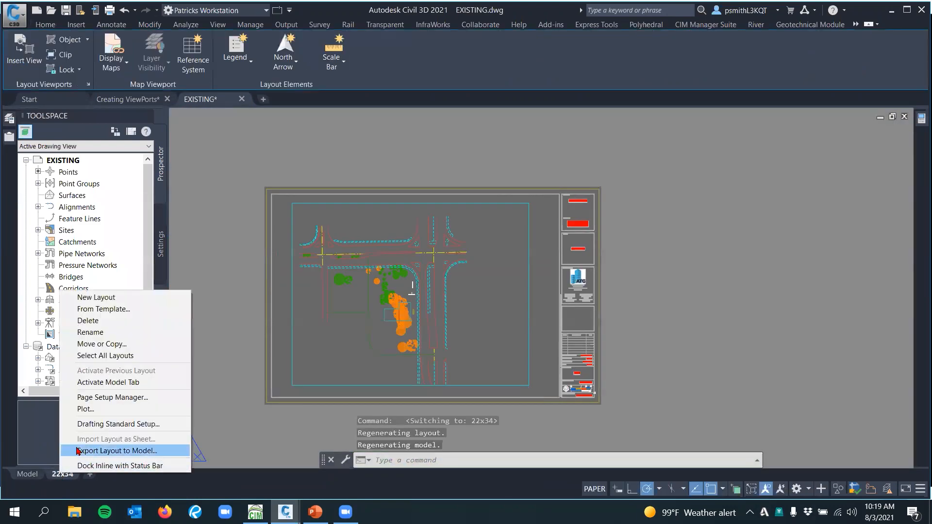
click(86, 409)
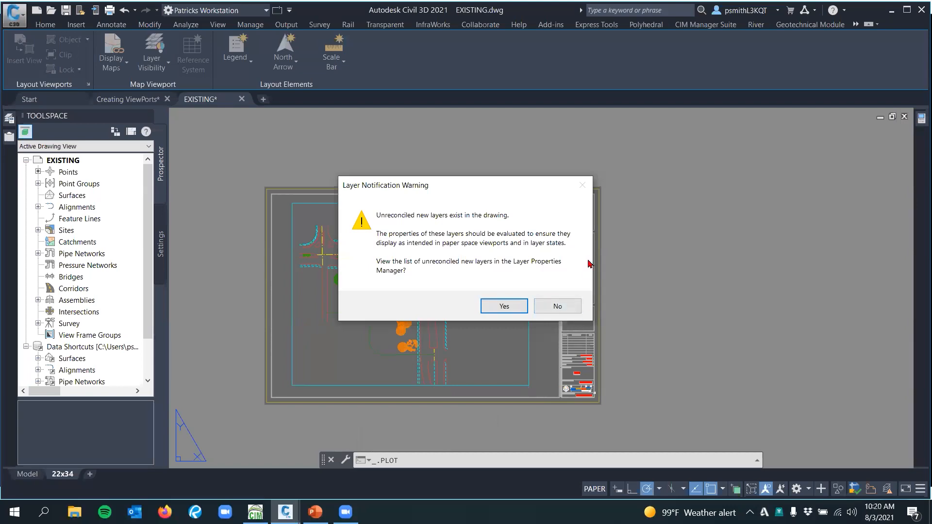
click(557, 306)
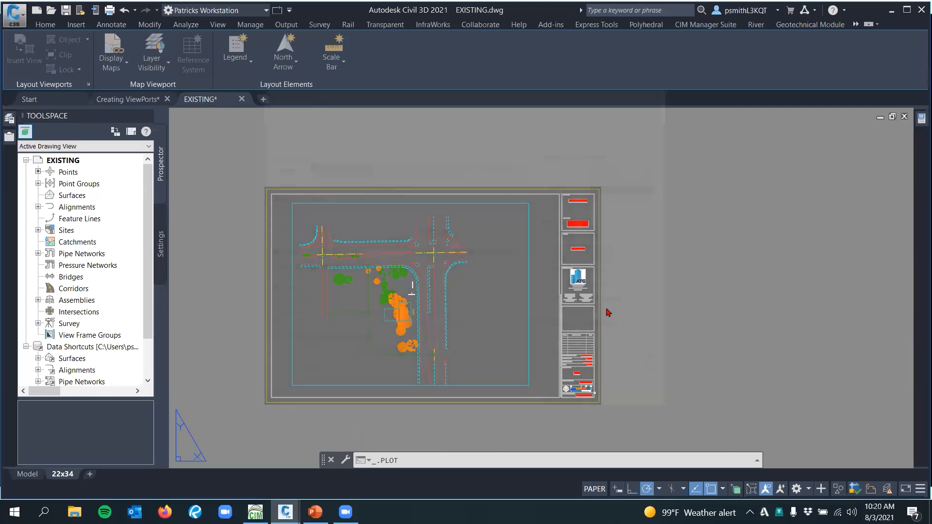
key(Escape)
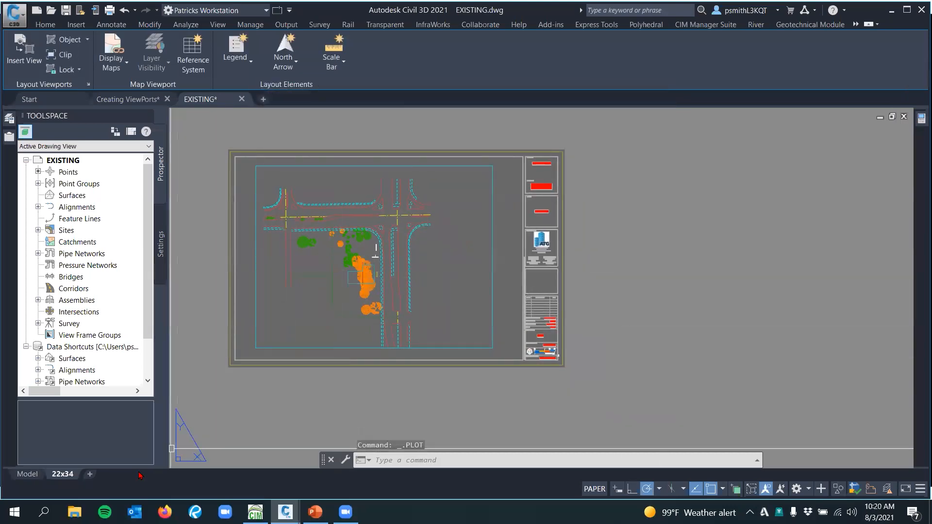
click(27, 473)
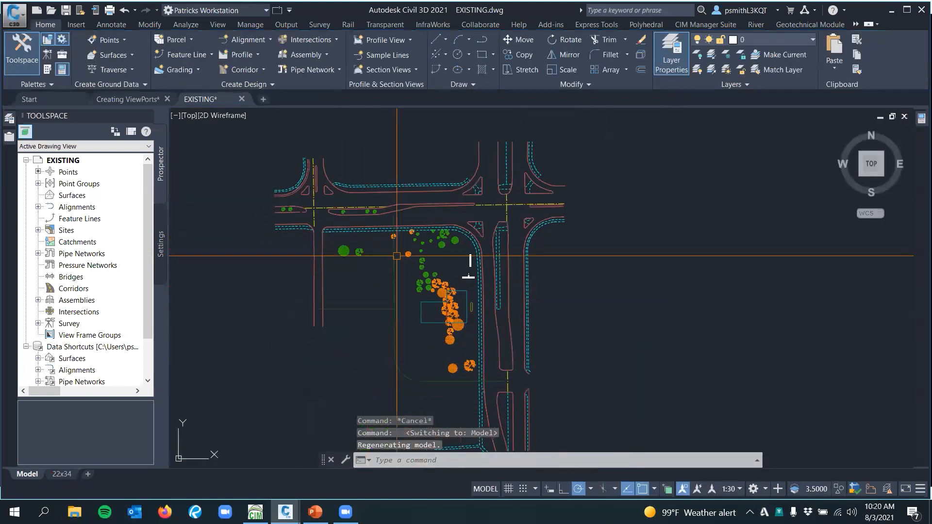
Detach the Geometry external reference from the EXISTING drawing
click(394, 315)
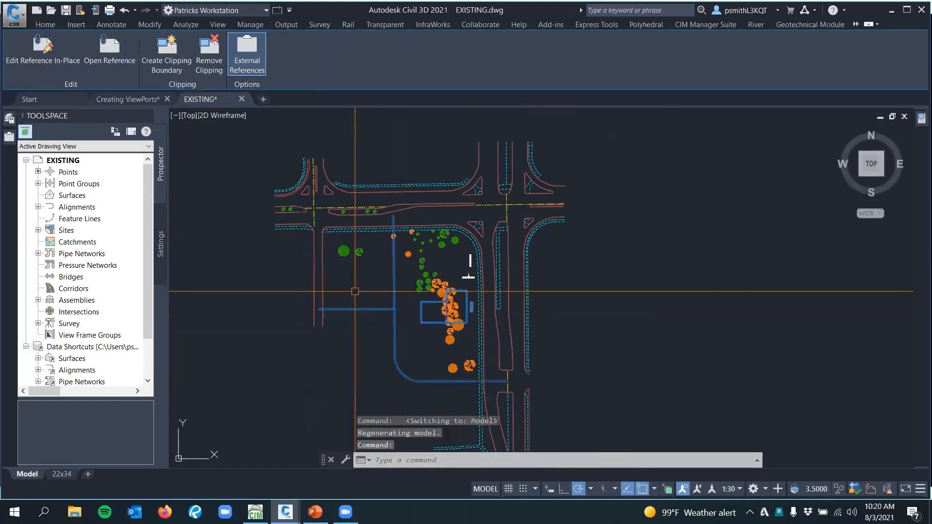
click(248, 53)
right_click(100, 210)
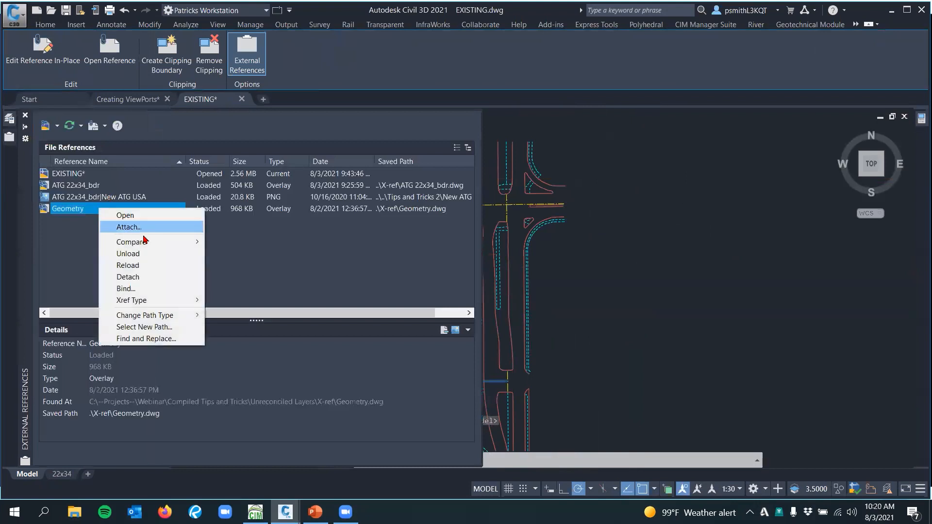
click(127, 277)
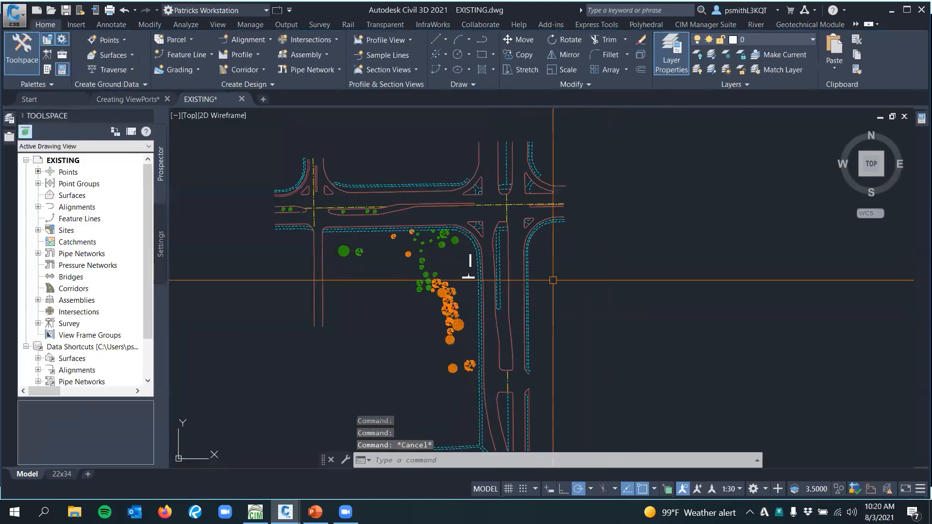
Set the LAYERNOTIFY system variable to 0
scroll(553, 280, up, 4)
click(447, 460)
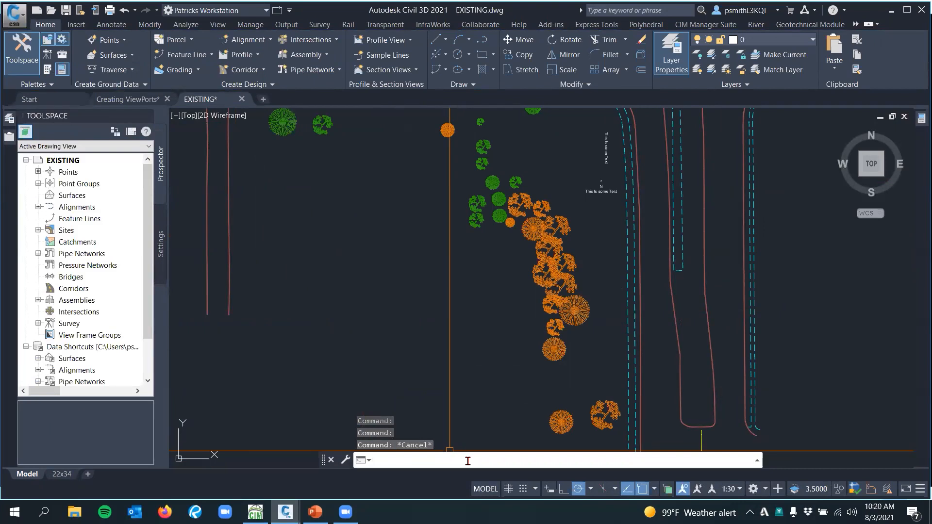
text(No)
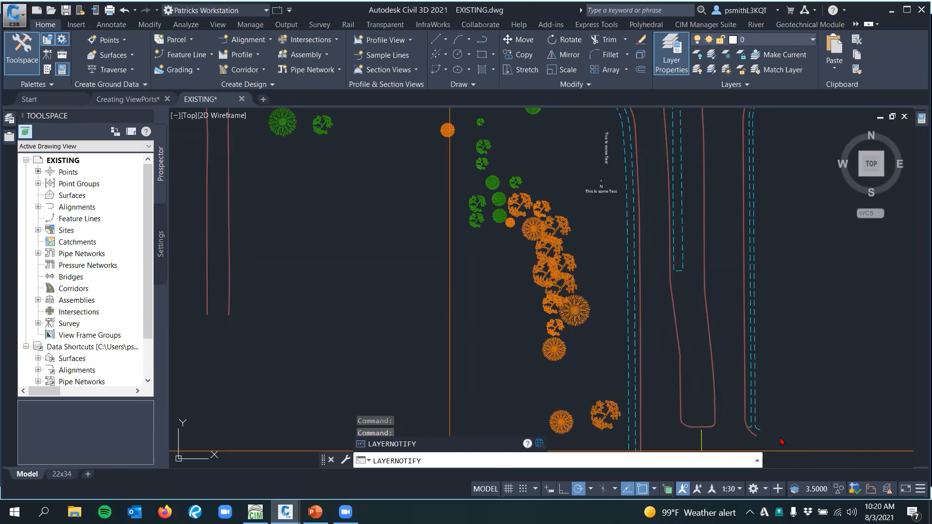
key(Return)
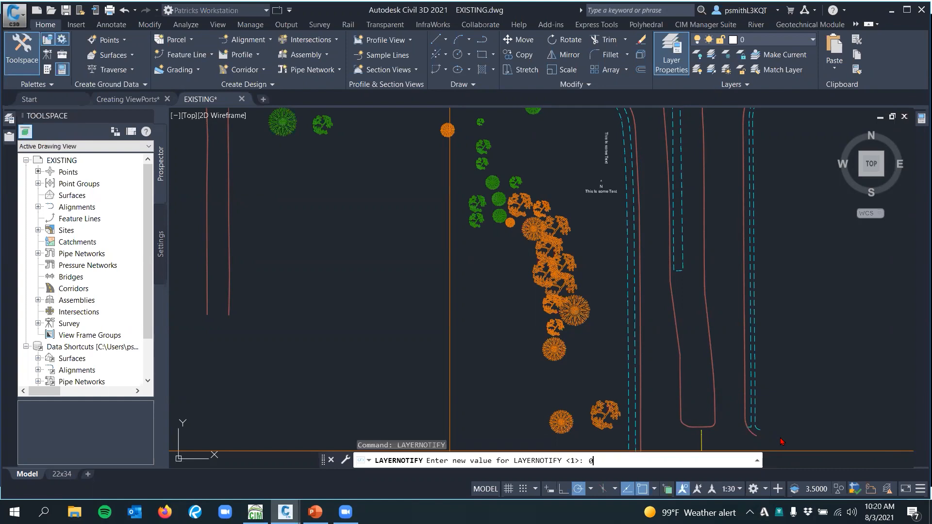
key(Return)
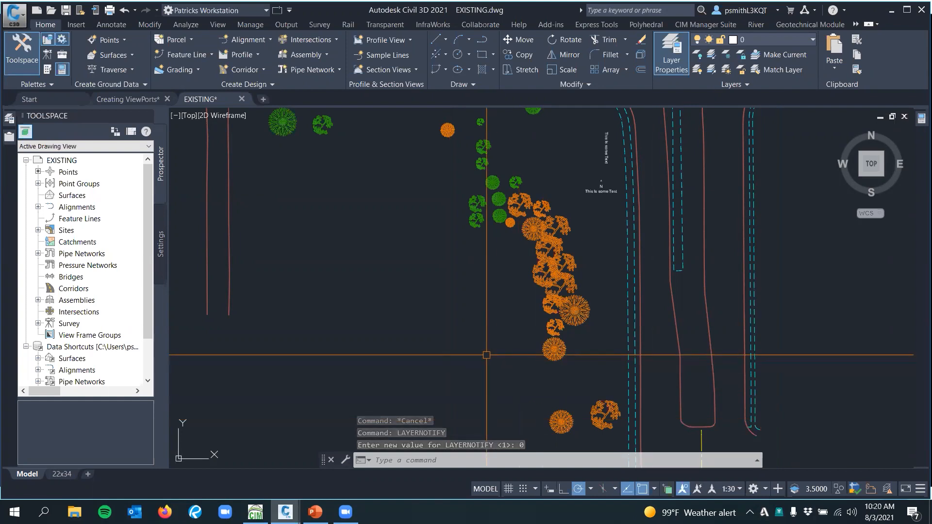
Set the LAYEREVALCTL system variable to 0
text(layer)
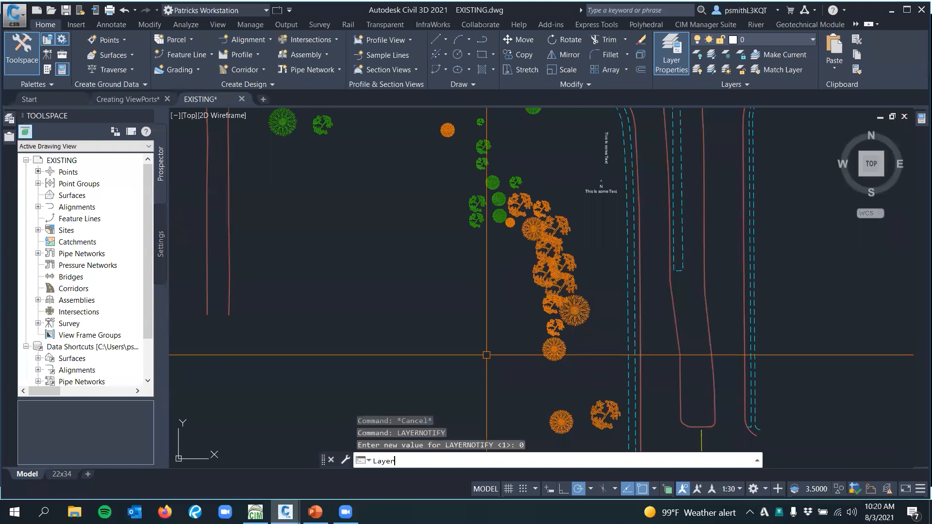
text(e)
text(val)
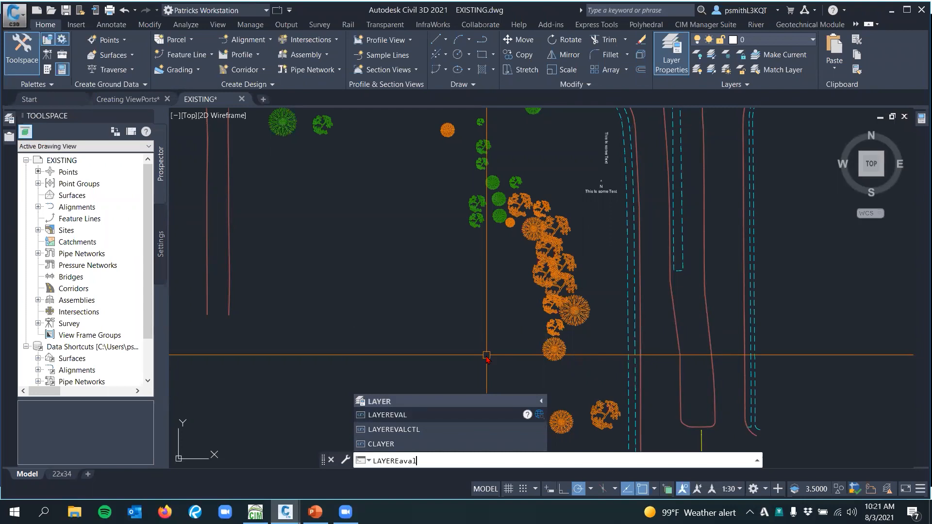
text(ctl)
key(Return)
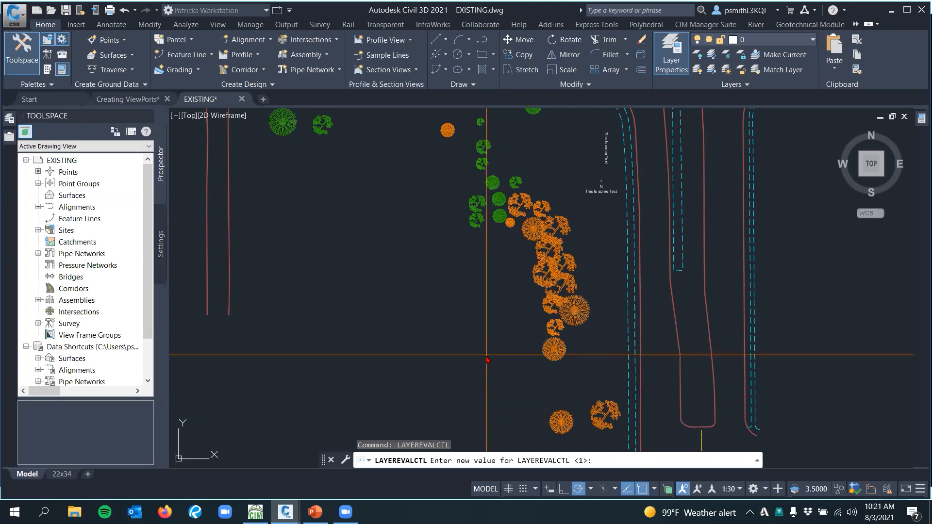
text(0)
key(Return)
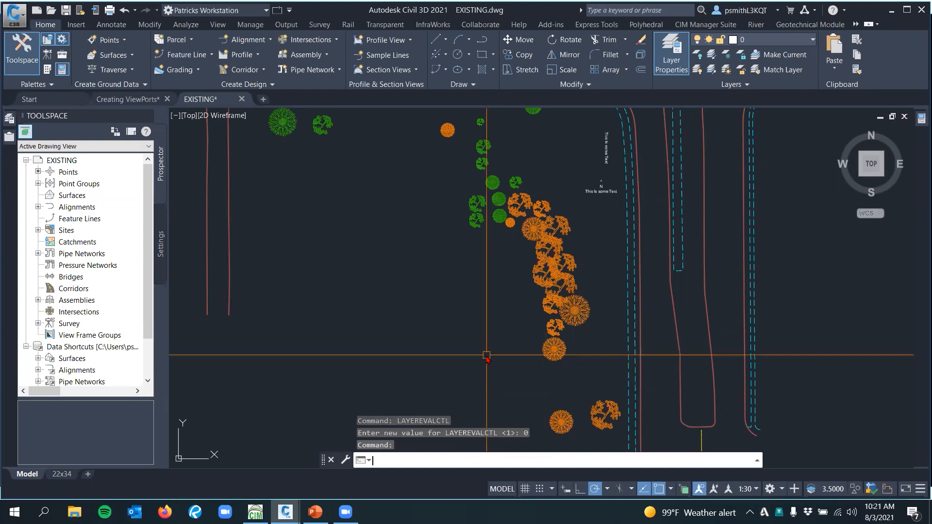
Attach the Geometry drawing as an overlay external reference with a relative path
click(361, 349)
click(362, 348)
middle_drag(395, 289, 442, 266)
mouse_move(8, 138)
click(57, 127)
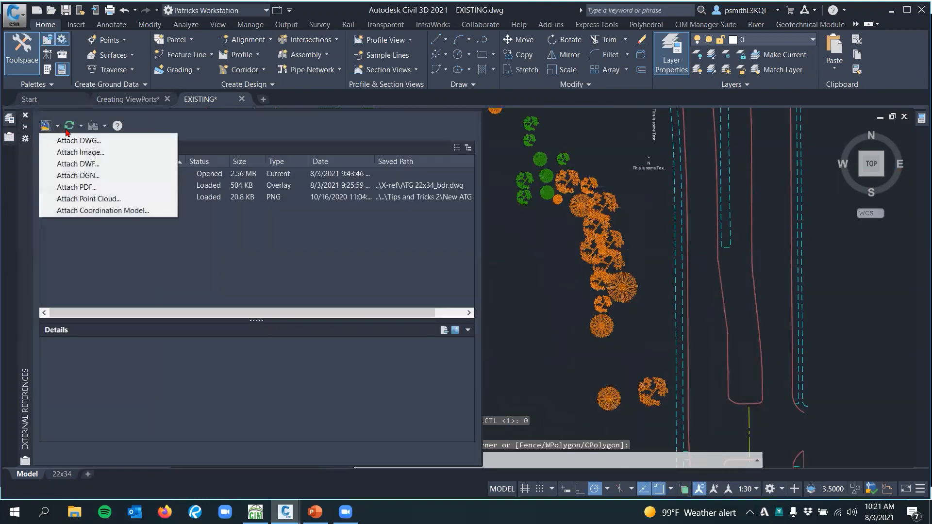
click(79, 141)
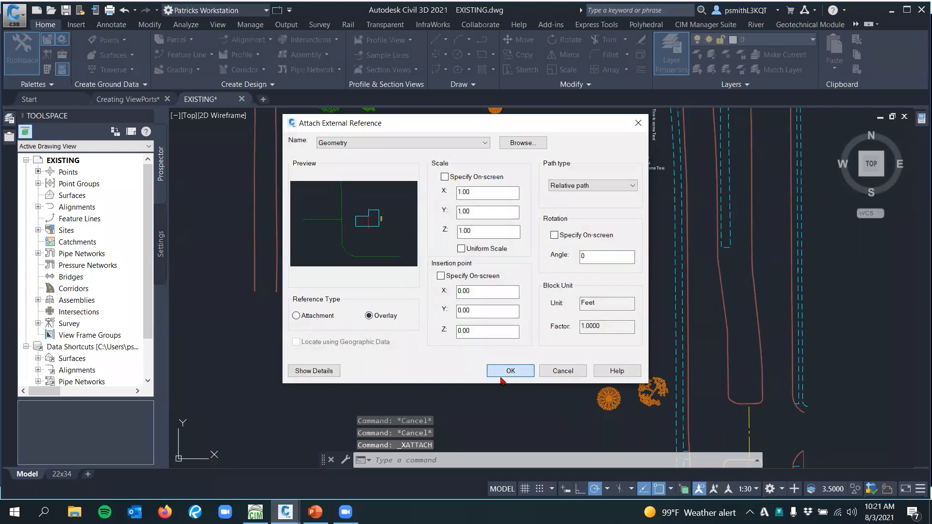
click(505, 374)
Open the plot settings for the 22x34 layout to check for unreconciled layer warnings, cancel the plot and return to model space
mouse_move(489, 267)
middle_down()
mouse_move(406, 266)
mouse_move(400, 251)
middle_up()
click(62, 474)
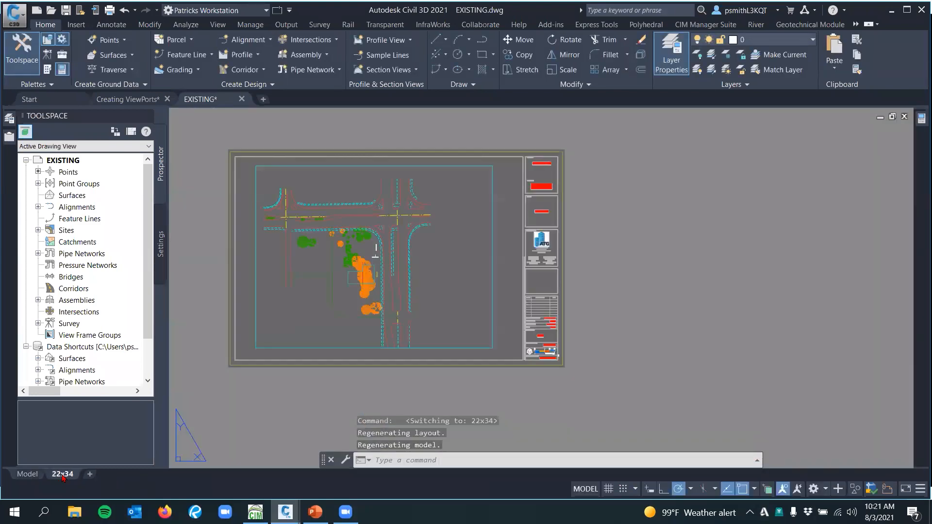
right_click(64, 474)
click(126, 412)
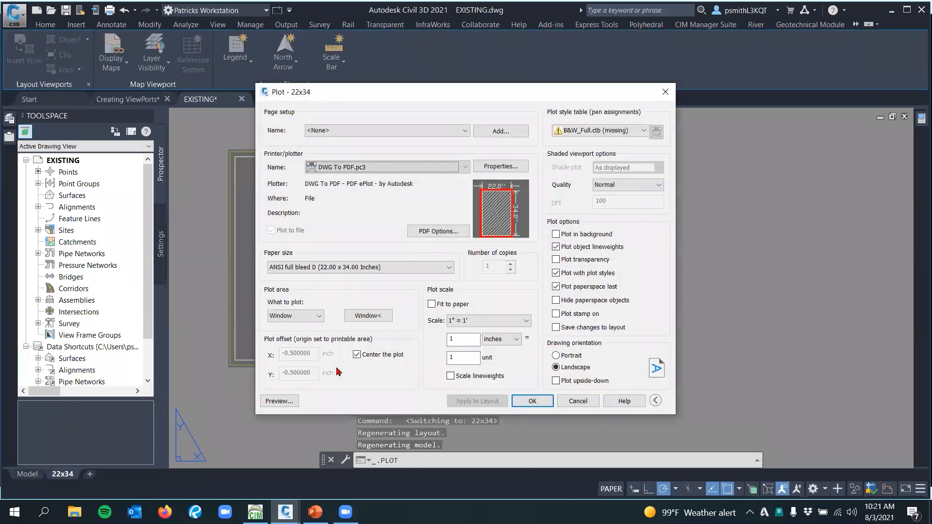
key(Escape)
middle_drag(298, 270, 381, 276)
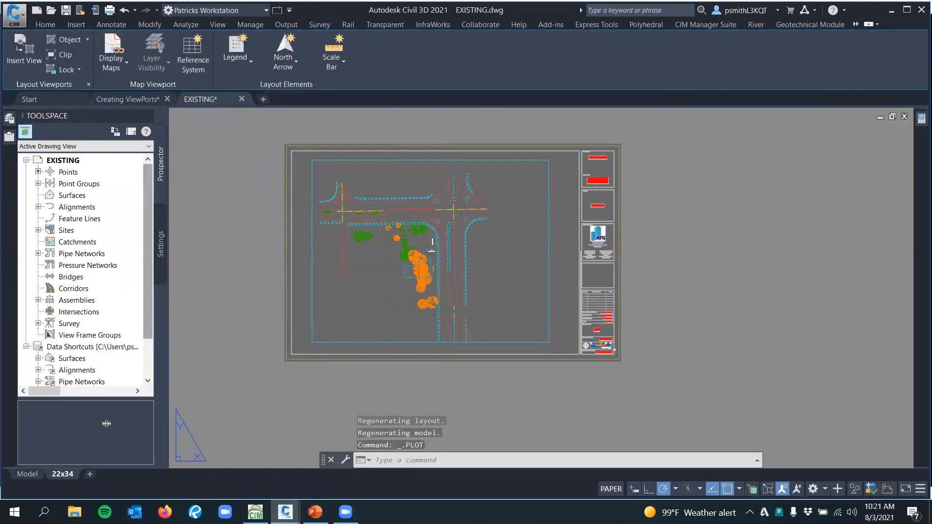
click(27, 475)
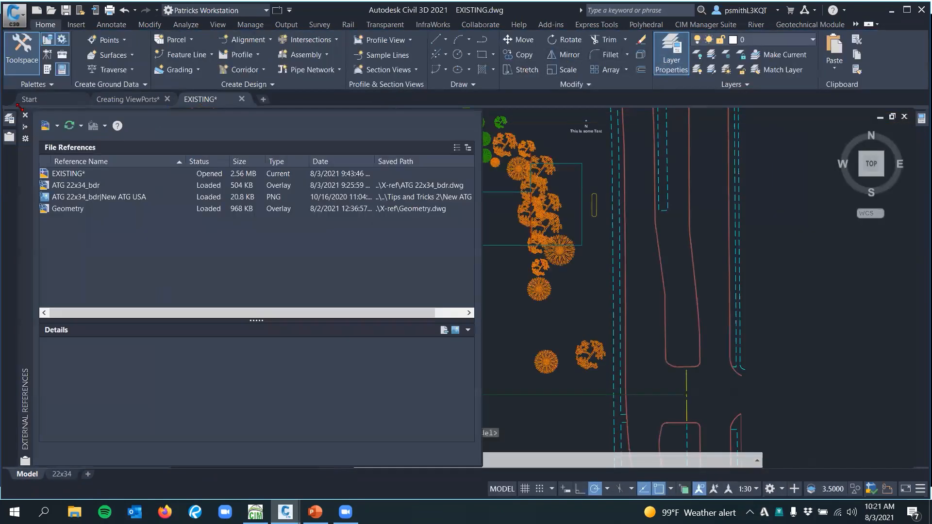
Review the layer list under the All non-Xref Layers, All Used Layers, V-FIGR, V-NODE and V-TOPO filters
mouse_move(14, 118)
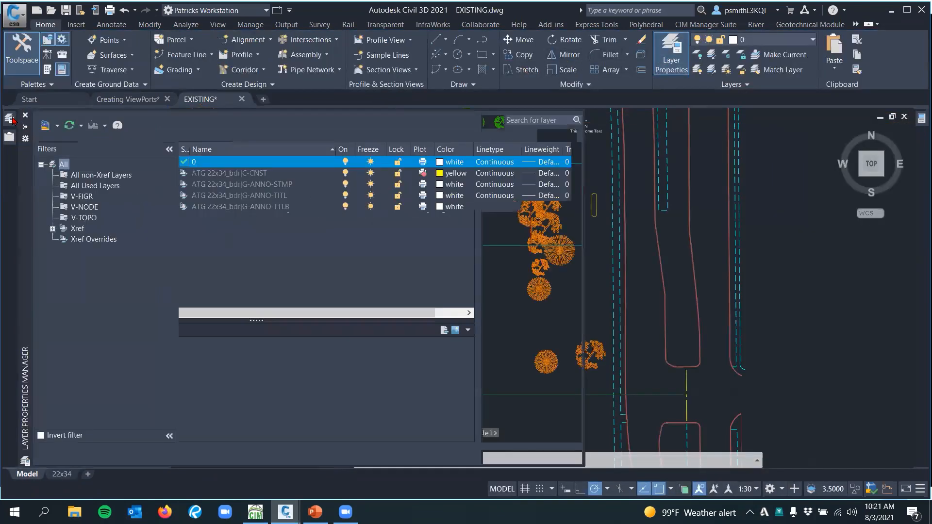
click(97, 186)
mouse_move(9, 136)
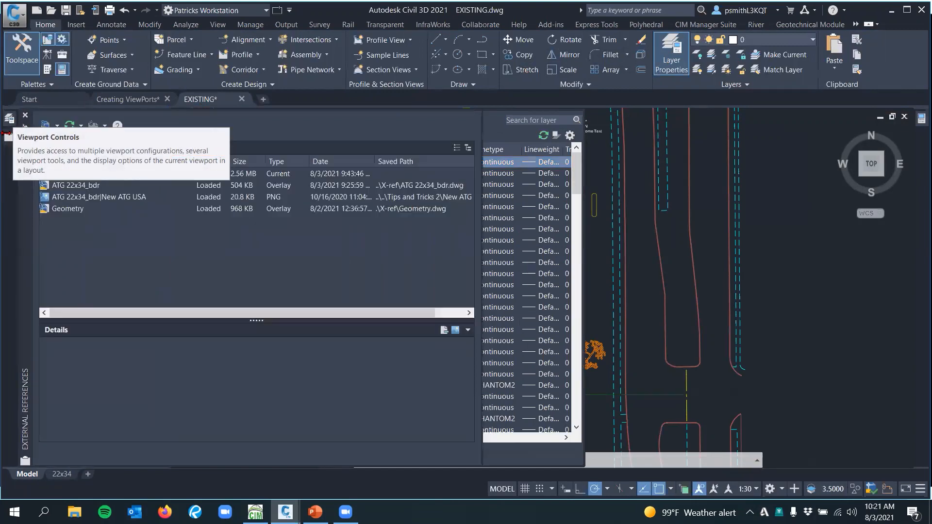
mouse_move(10, 119)
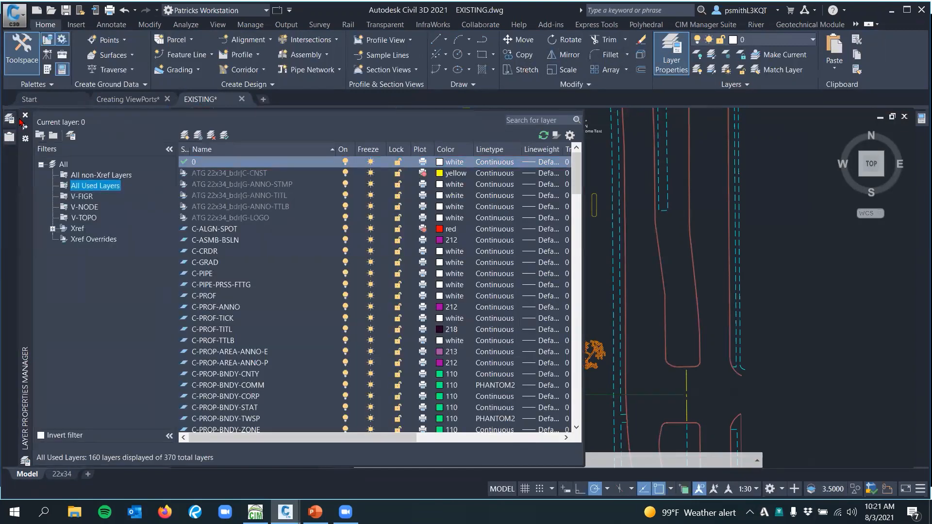
click(99, 175)
click(97, 185)
click(92, 196)
click(90, 207)
click(93, 218)
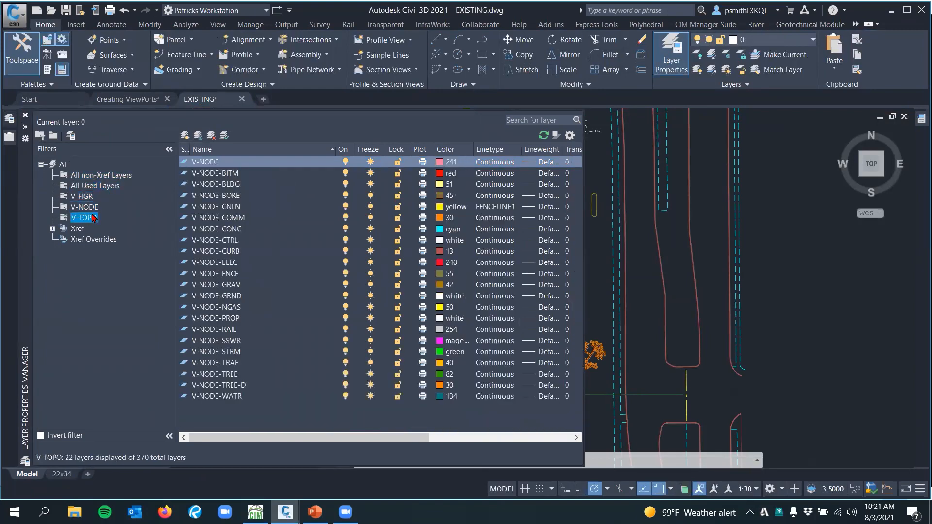
click(115, 186)
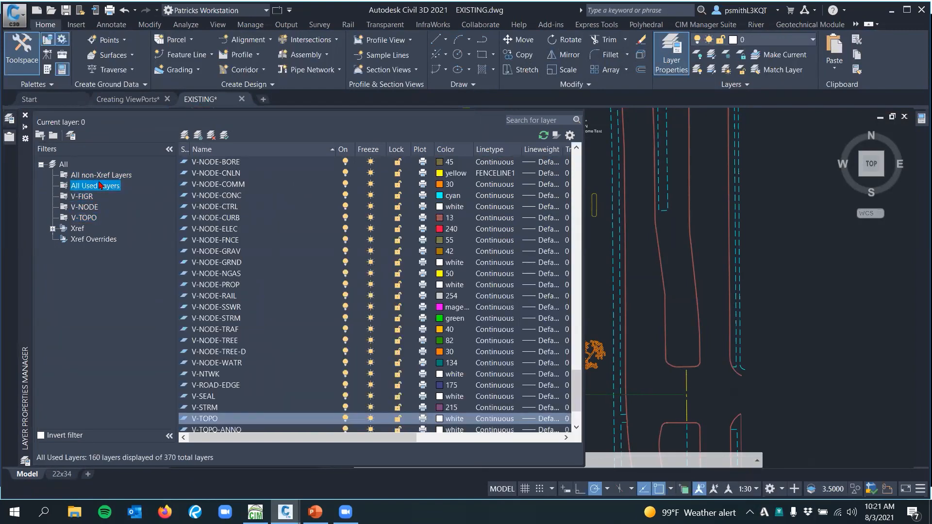
click(101, 176)
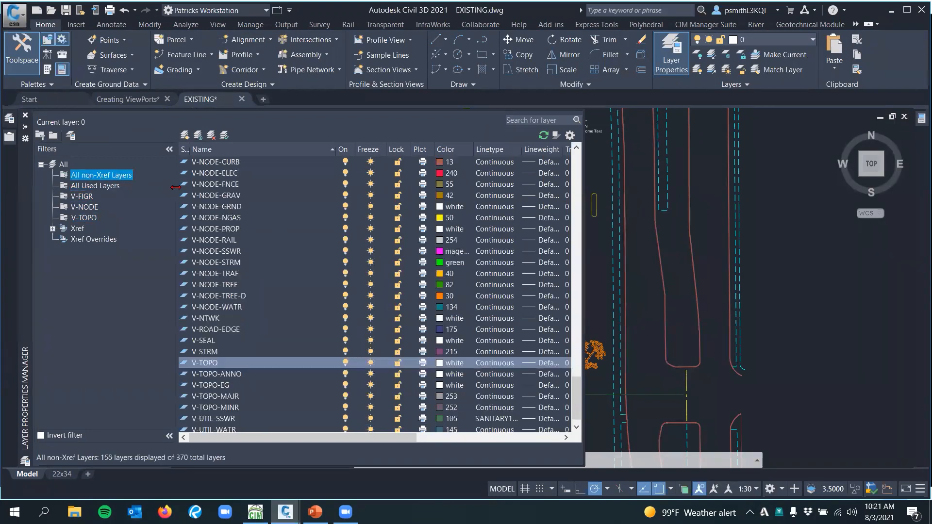
click(85, 185)
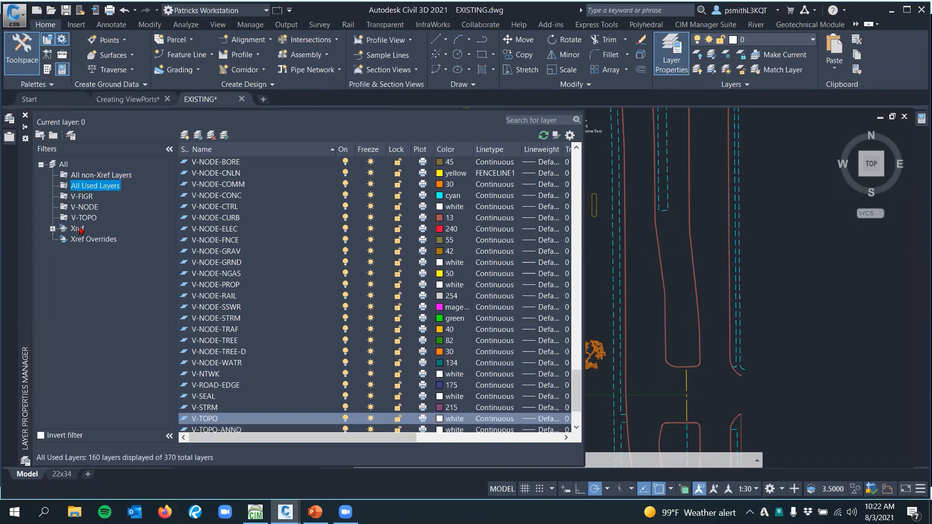
Filter the layer list to all external reference layers and to those of Geometry, and leave the layer manager
click(53, 228)
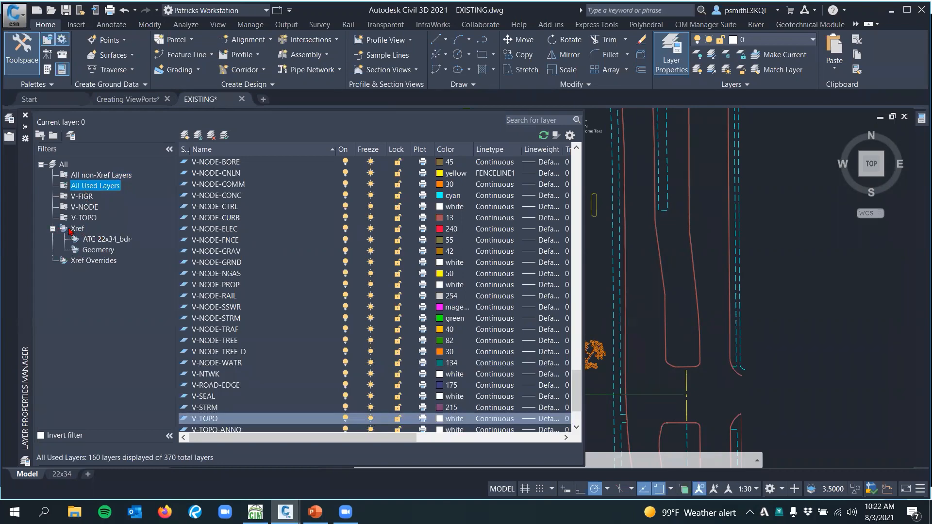
click(71, 231)
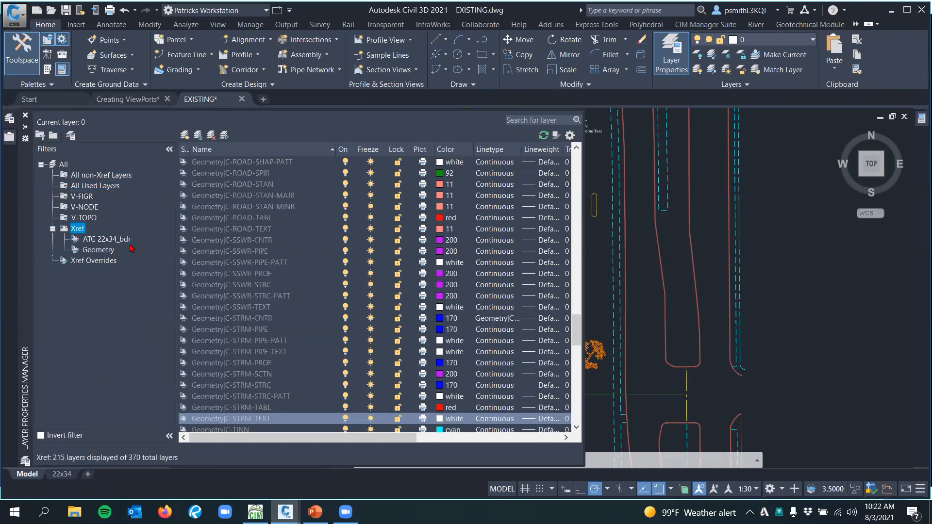
click(113, 251)
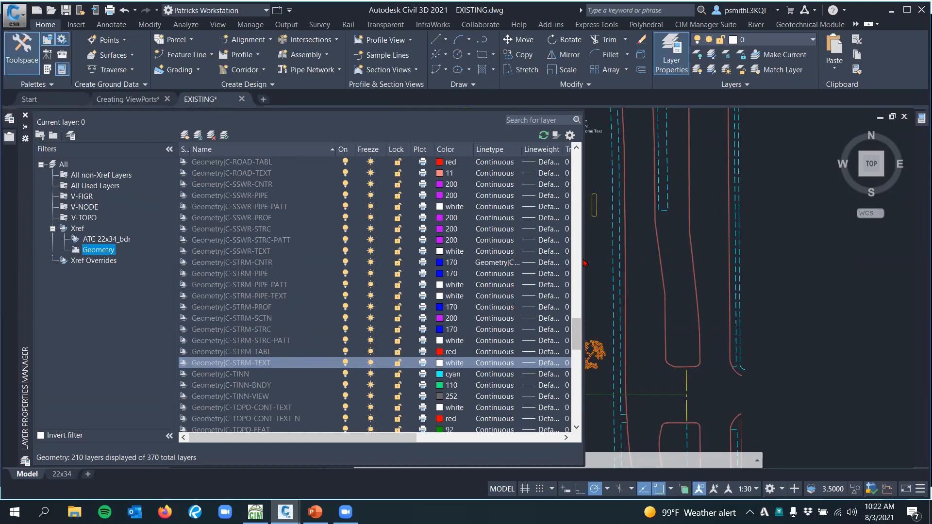
key(Escape)
key(Escape)
key(Escape)
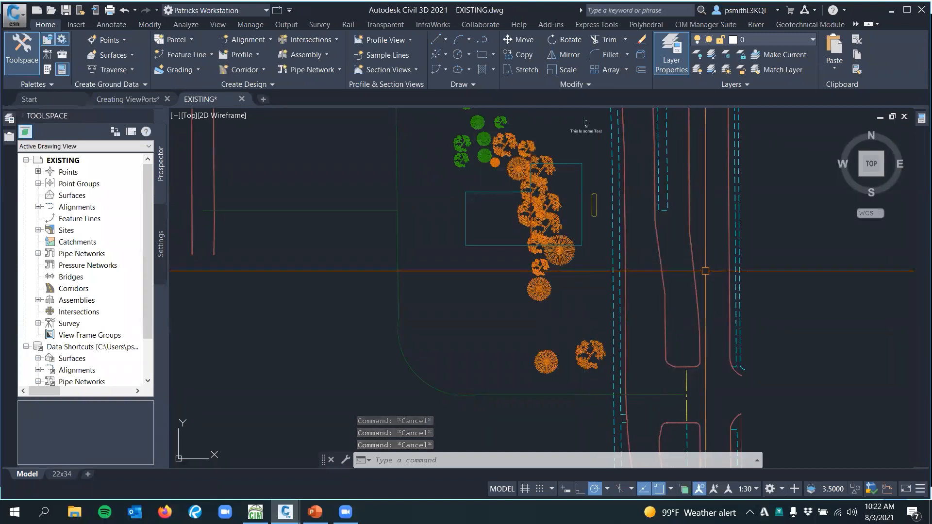
Start the NCOPY command for copying nested objects in model space
scroll(485, 287, down, 3)
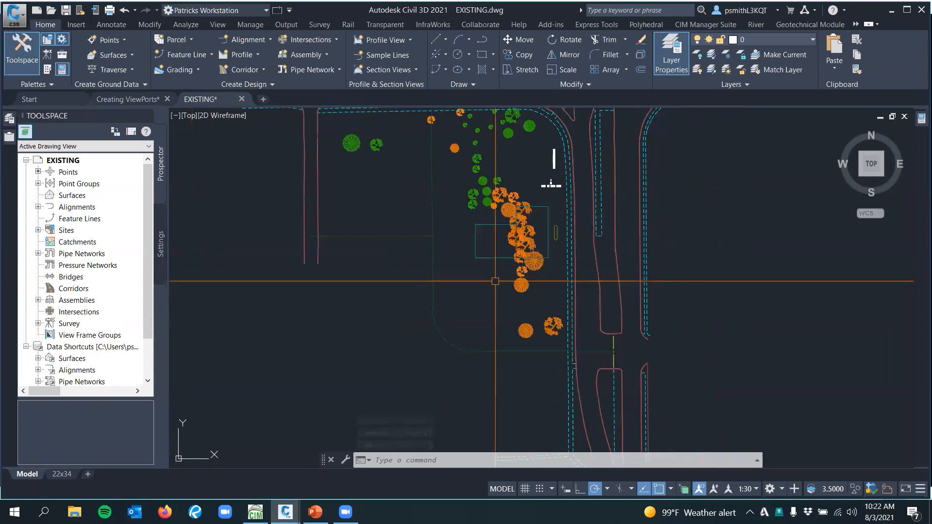
middle_drag(466, 292, 478, 284)
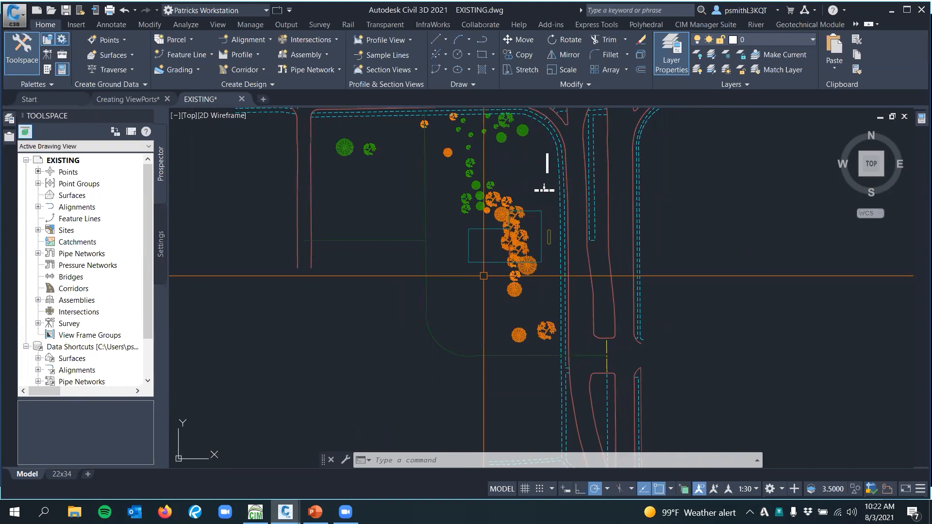
text(NCOPY)
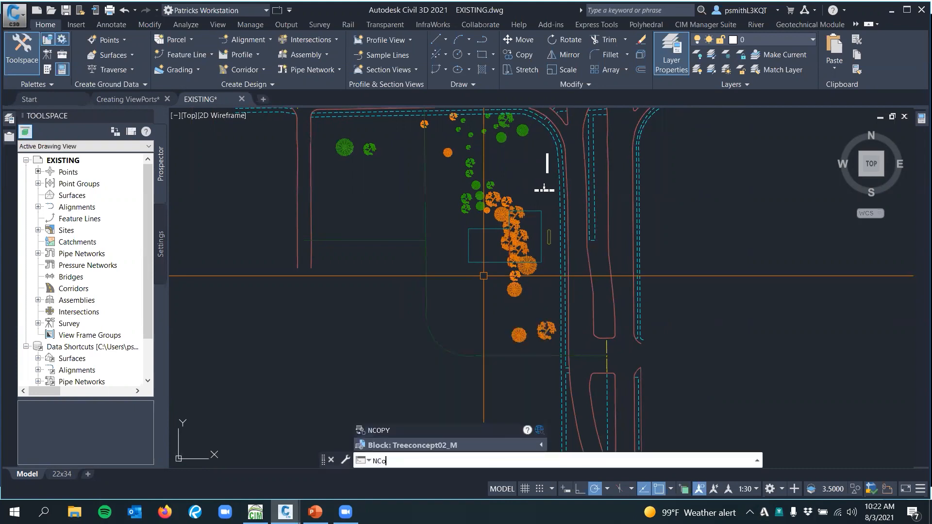
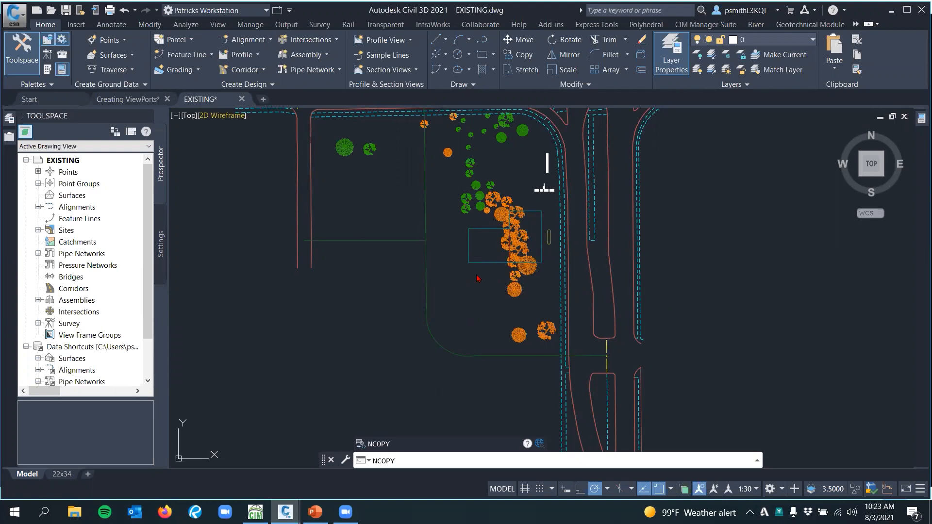
Copy the referenced L-shaped building outline with NCOPY from its lower-left corner to the open lot beside the western road
key(Return)
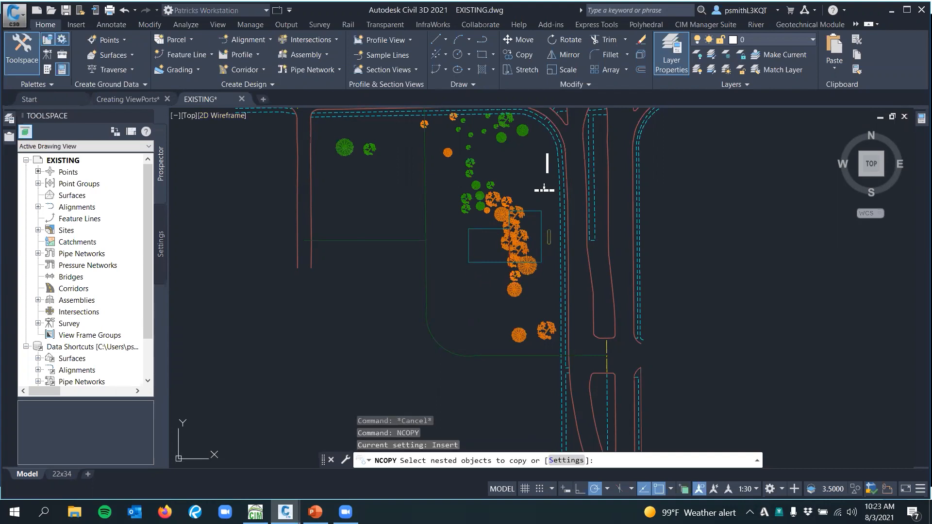
click(469, 252)
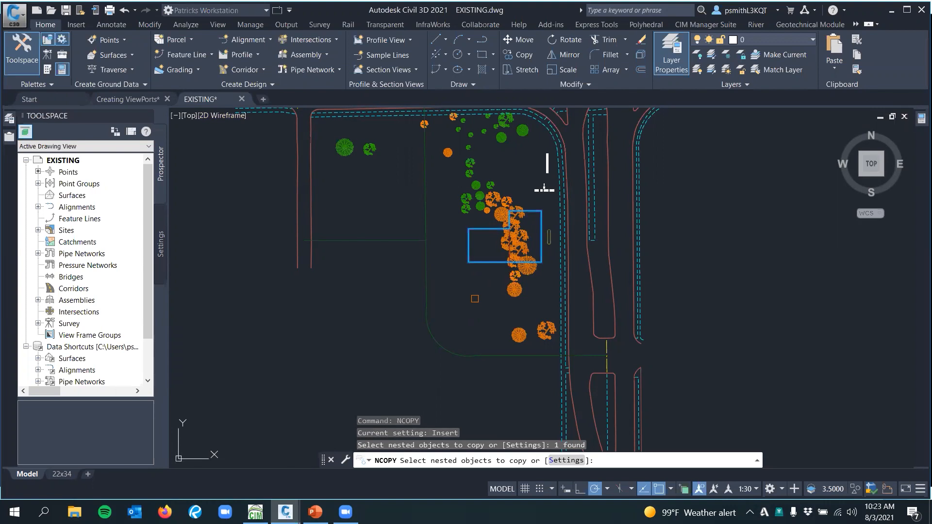
key(Return)
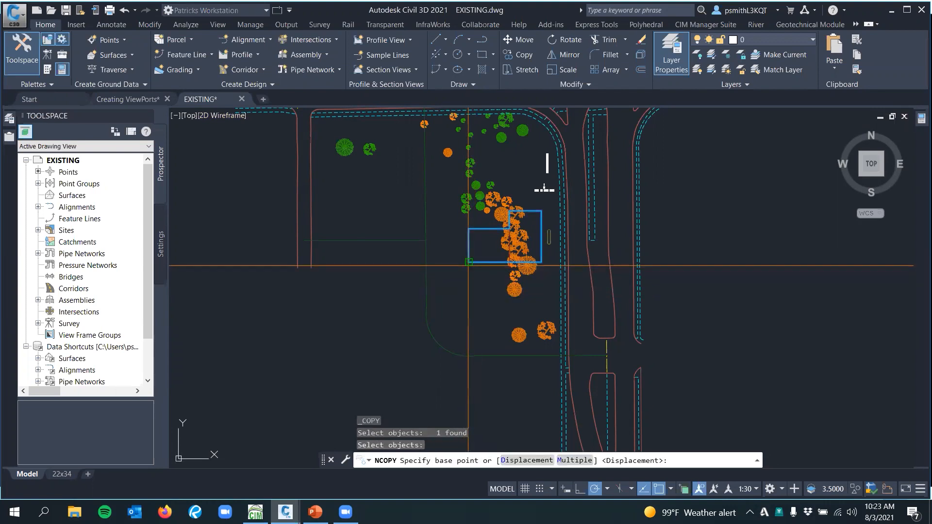
click(469, 262)
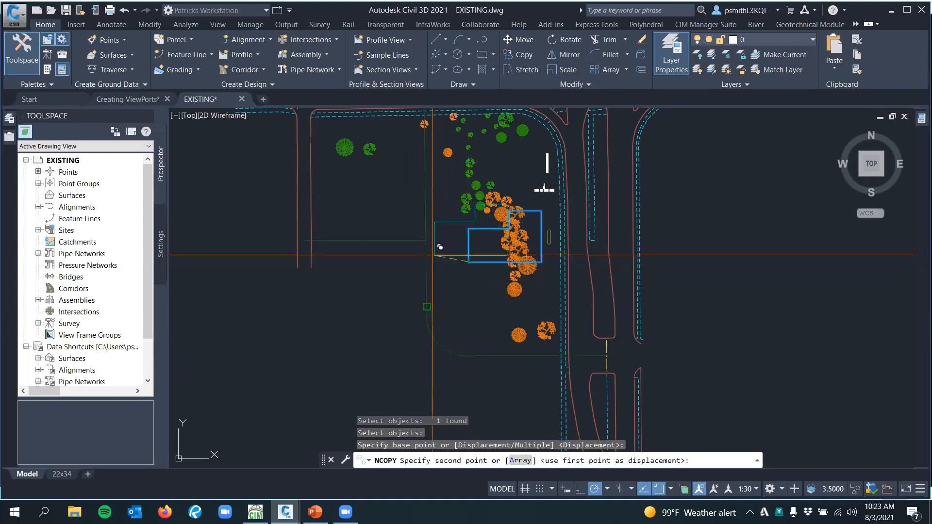
click(332, 220)
key(Escape)
Copy the new building outline straight south from its lower-right corner, placing one duplicate below it
middle_drag(372, 230, 373, 213)
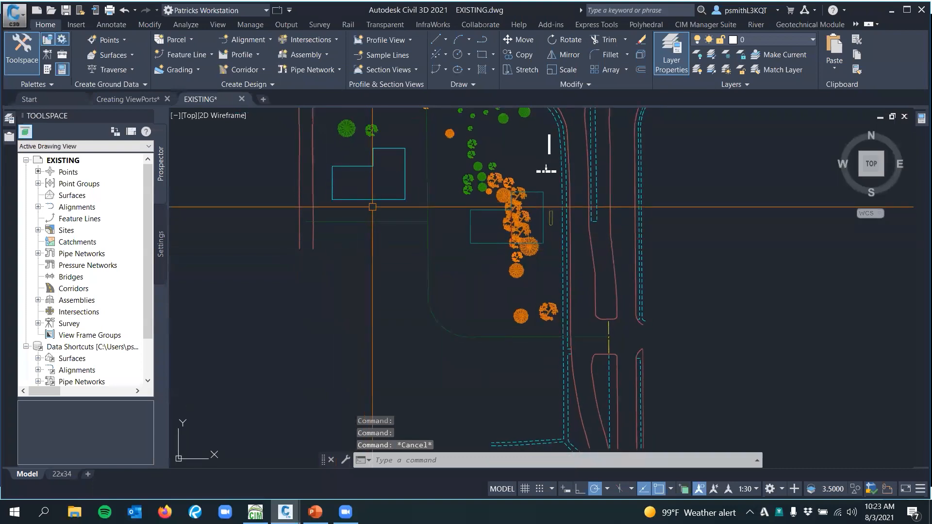
click(373, 200)
text(co)
key(Return)
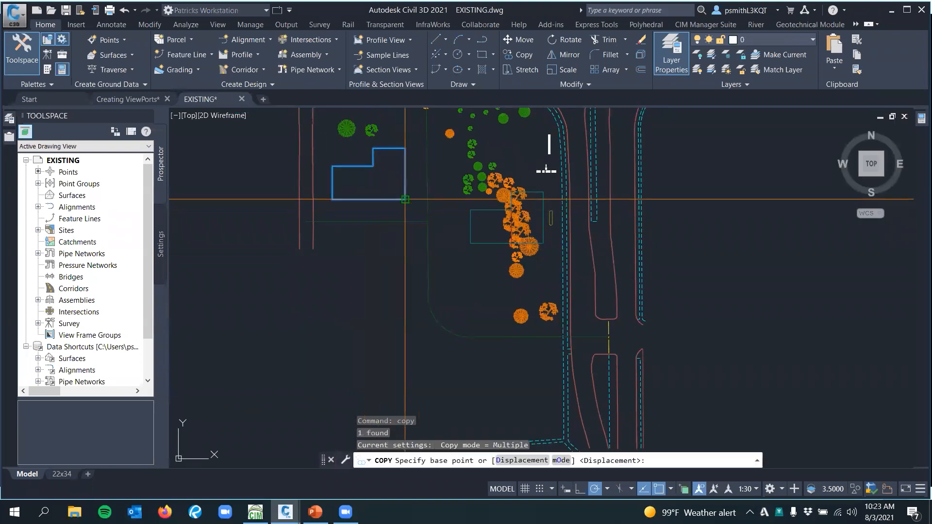
click(405, 199)
click(405, 310)
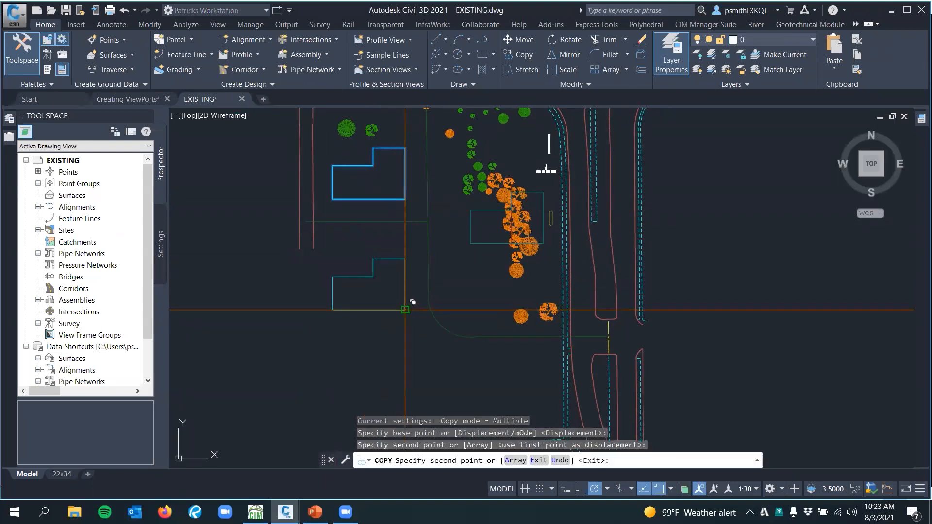
key(Escape)
Examine the two building copies beside the referenced original building and the surrounding road linework
scroll(456, 330, down, 3)
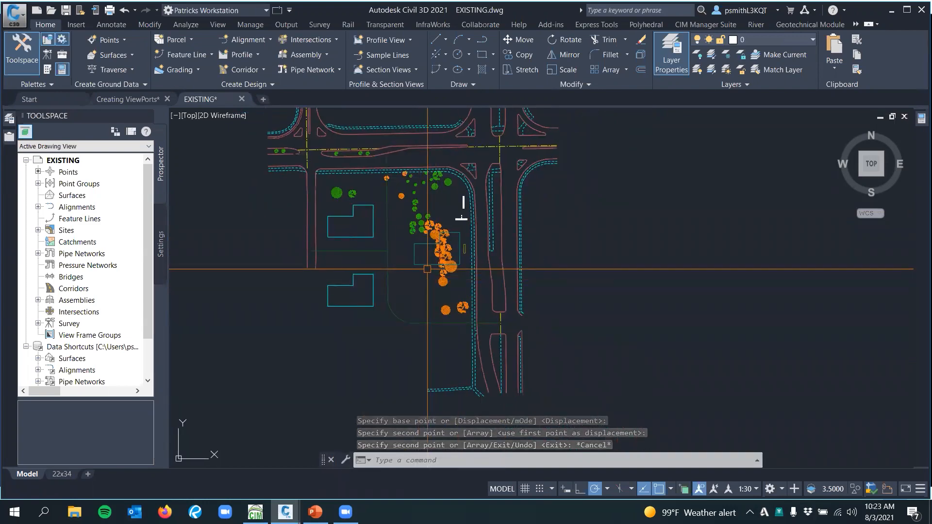
scroll(447, 251, up, 2)
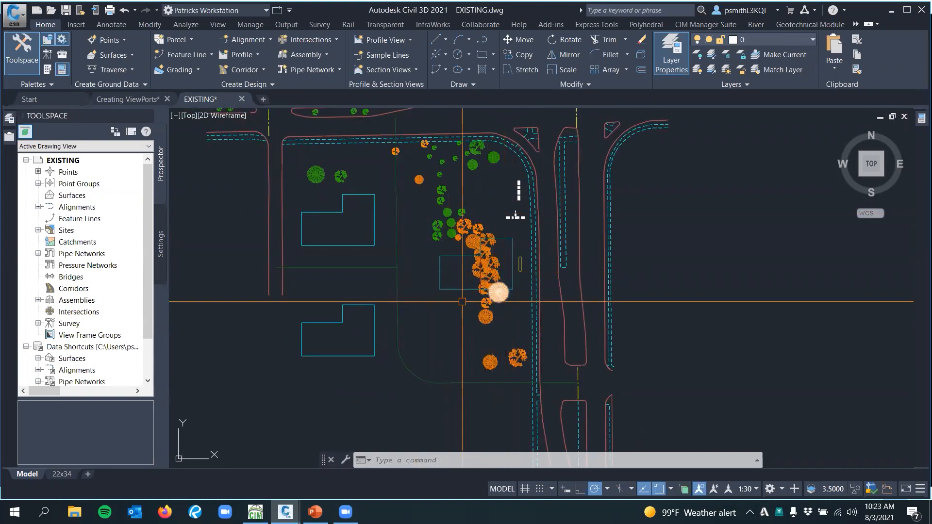
click(439, 282)
key(Escape)
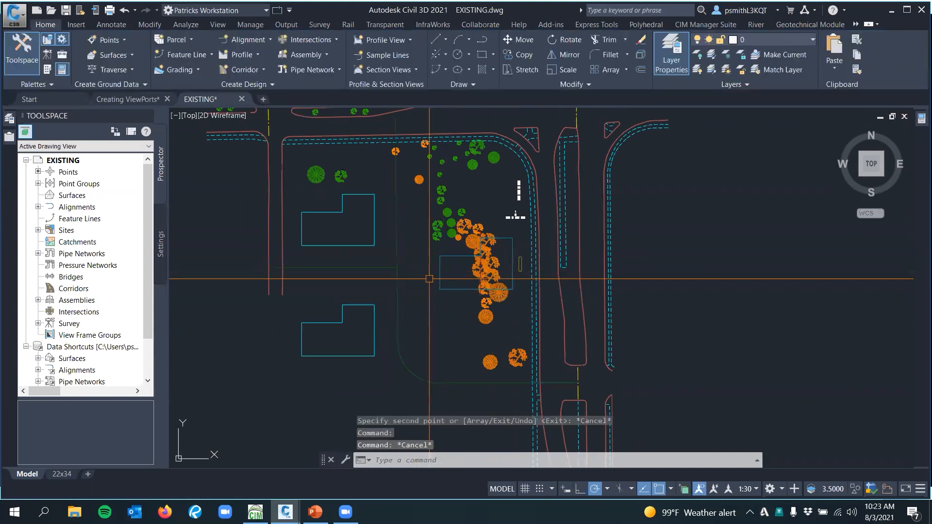
mouse_move(441, 249)
middle_down()
mouse_move(447, 315)
mouse_move(447, 293)
middle_up()
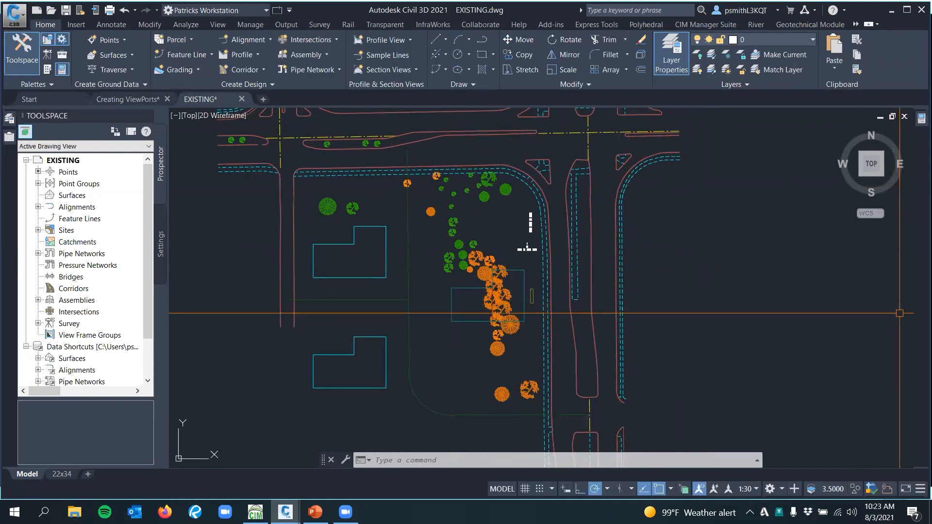
middle_drag(700, 291, 689, 275)
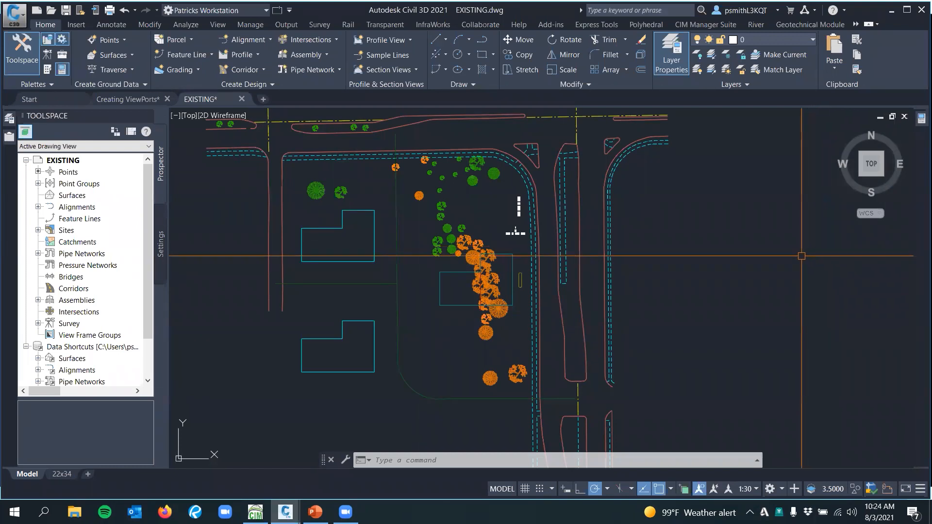
middle_drag(744, 256, 729, 254)
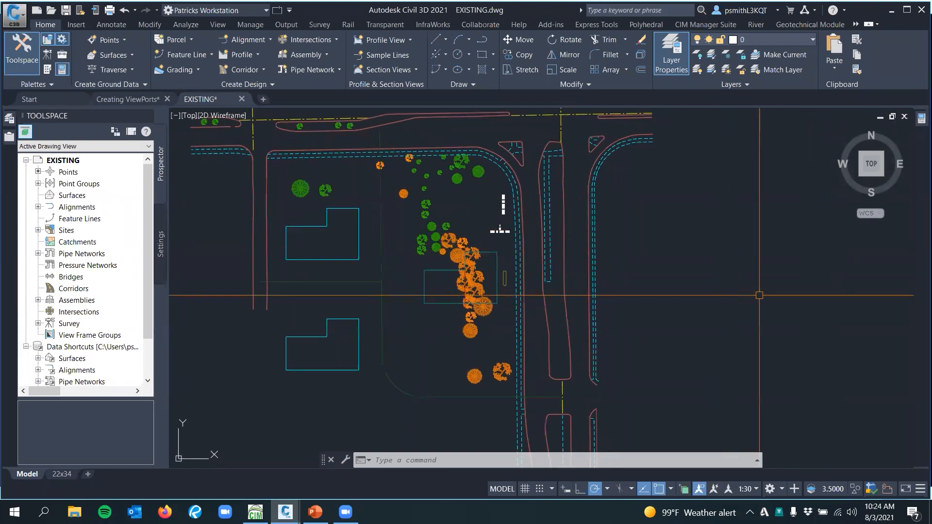
scroll(762, 280, down, 2)
middle_drag(755, 256, 710, 283)
scroll(681, 229, up, 2)
middle_drag(680, 229, 677, 272)
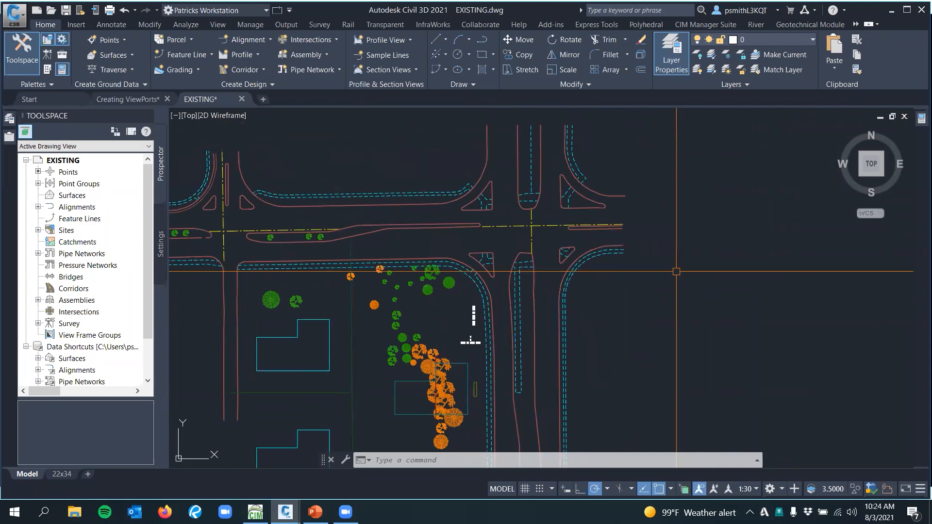
middle_drag(678, 272, 675, 280)
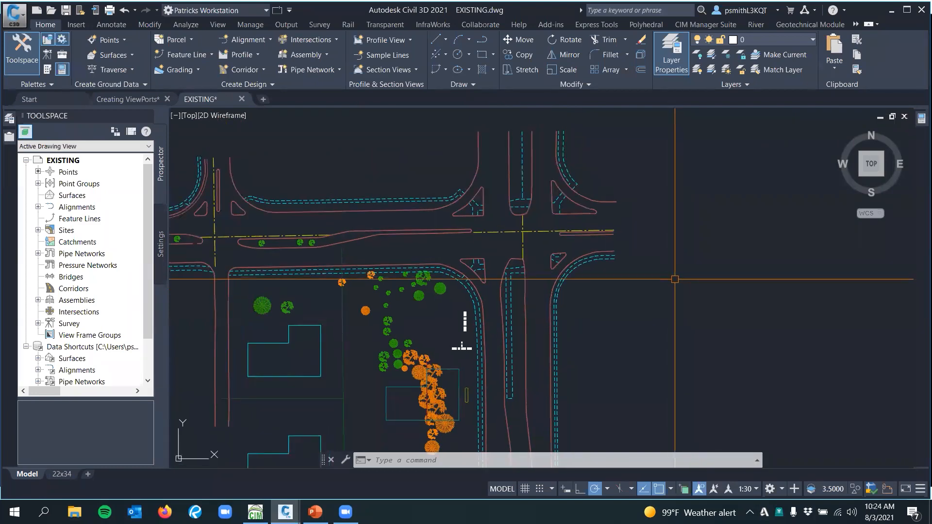
scroll(693, 298, down, 2)
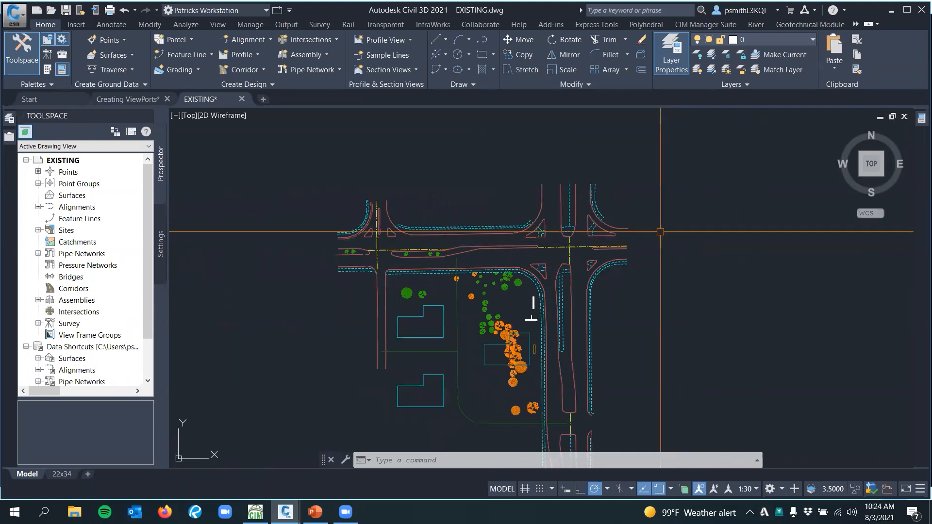
Compare the area around the northeast road intersection with the extents of the whole site, using trial selection windows
click(506, 198)
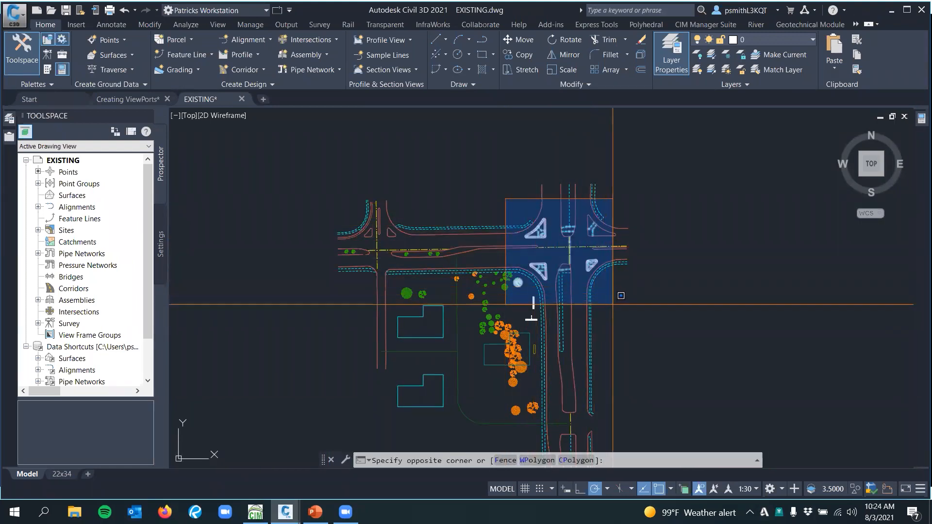
key(Escape)
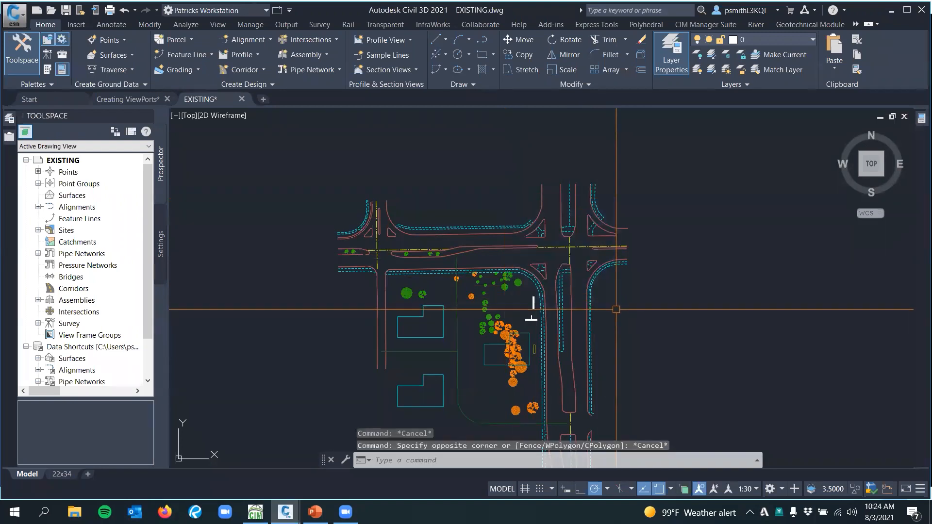
scroll(626, 271, down, 10)
scroll(449, 246, down, 4)
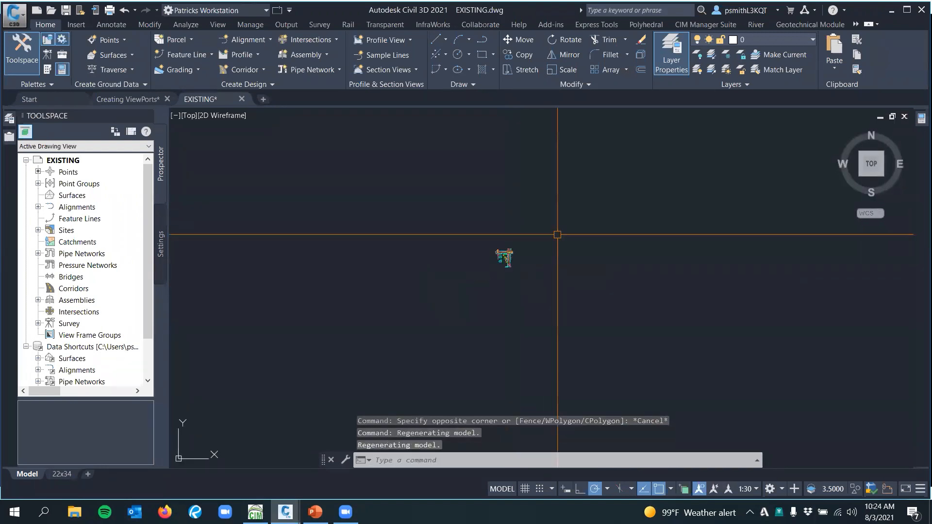
click(381, 141)
key(Escape)
scroll(502, 267, up, 10)
scroll(522, 204, up, 3)
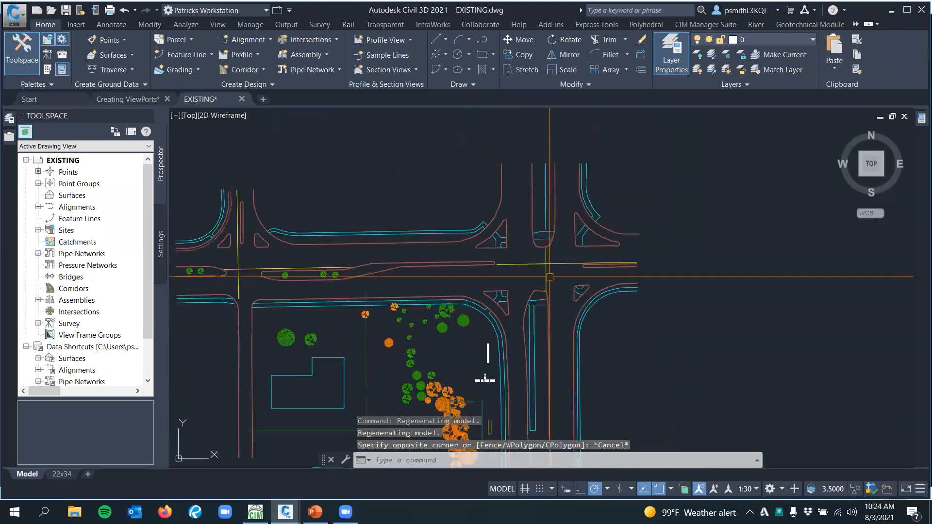
scroll(526, 204, down, 4)
click(419, 162)
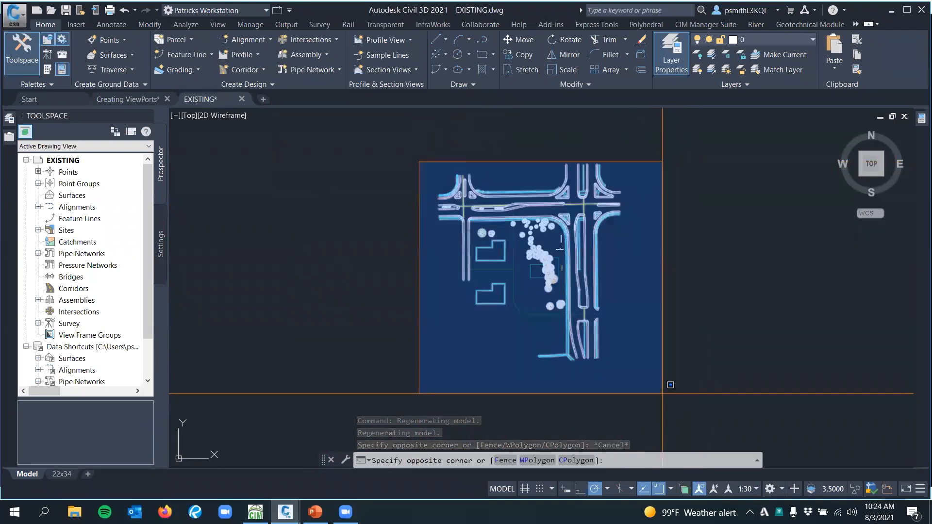
click(663, 349)
key(Escape)
scroll(648, 302, down, 2)
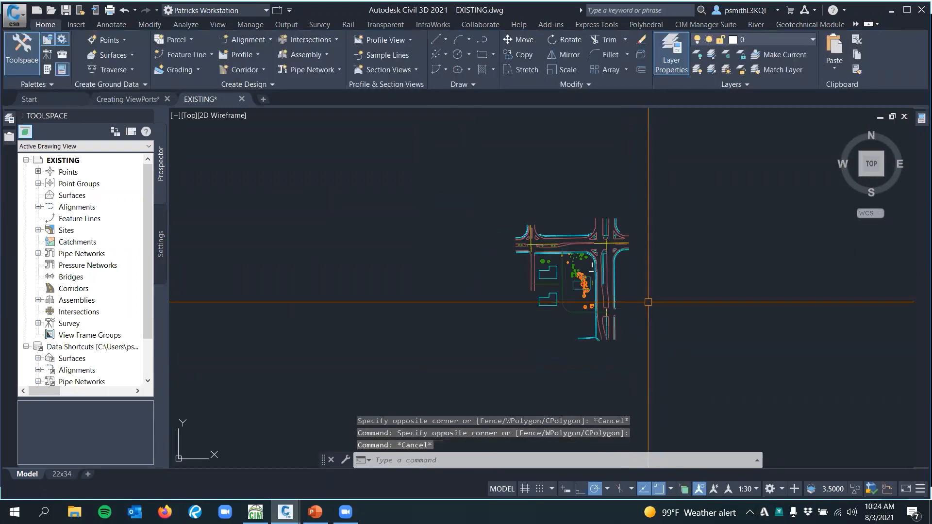
middle_drag(603, 171, 540, 188)
click(645, 161)
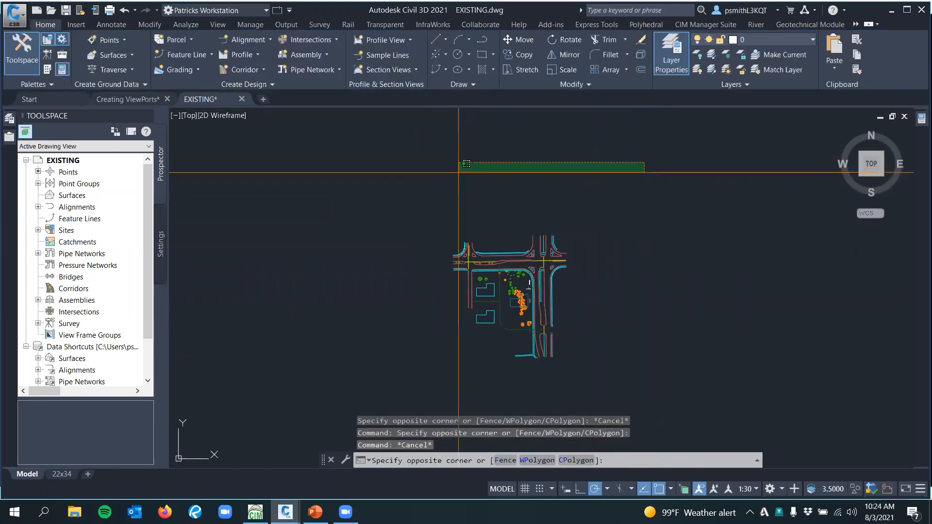
click(402, 186)
scroll(535, 234, up, 5)
mouse_move(547, 246)
middle_down()
mouse_move(530, 140)
mouse_move(557, 175)
mouse_move(552, 189)
middle_up()
scroll(450, 240, up, 4)
middle_drag(447, 216, 419, 202)
scroll(406, 136, down, 2)
middle_drag(404, 132, 399, 155)
click(399, 155)
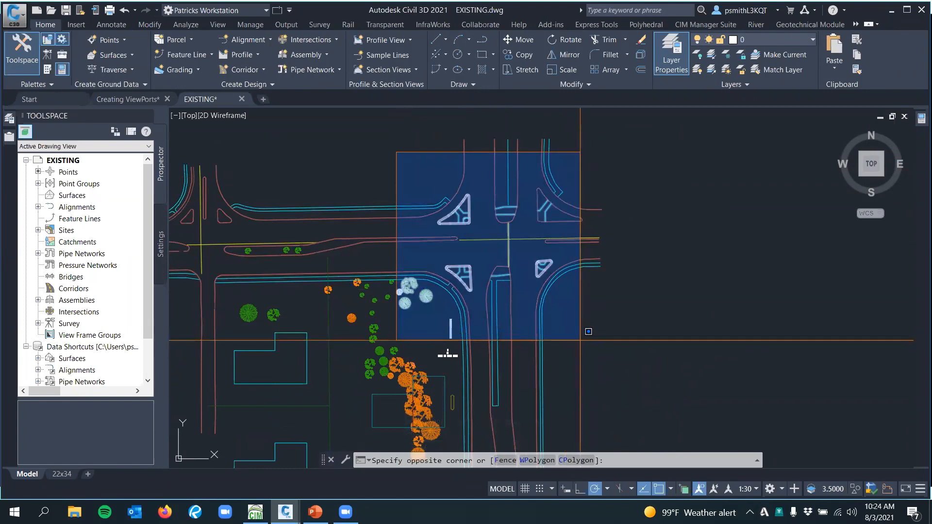
key(Escape)
scroll(447, 333, down, 5)
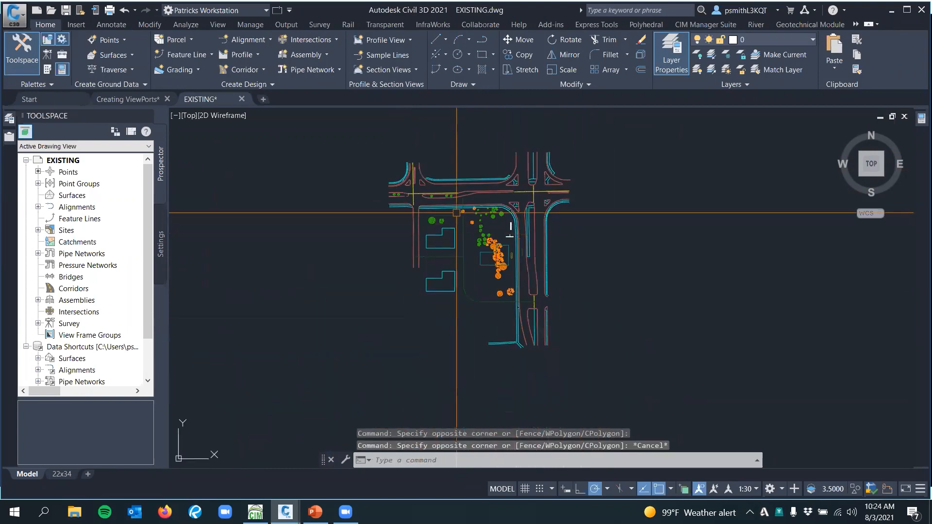
click(383, 150)
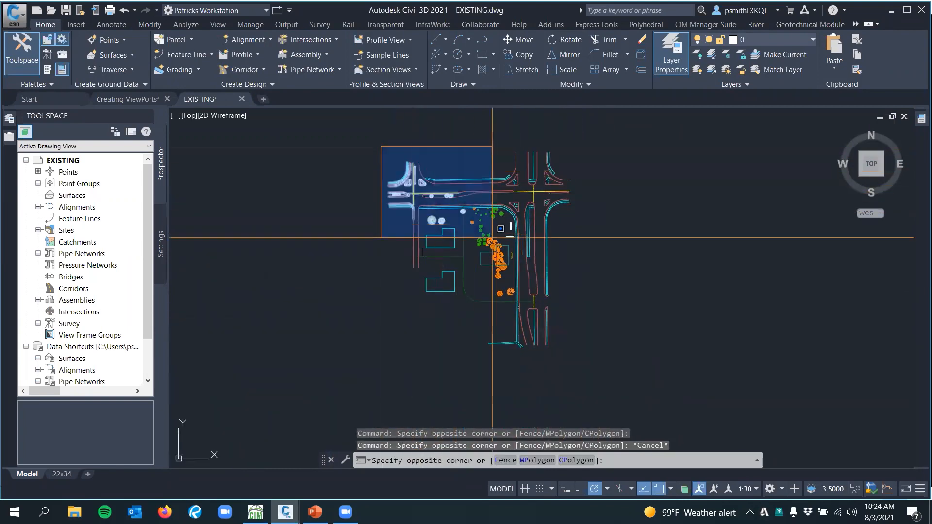
click(575, 366)
key(Escape)
scroll(558, 272, up, 4)
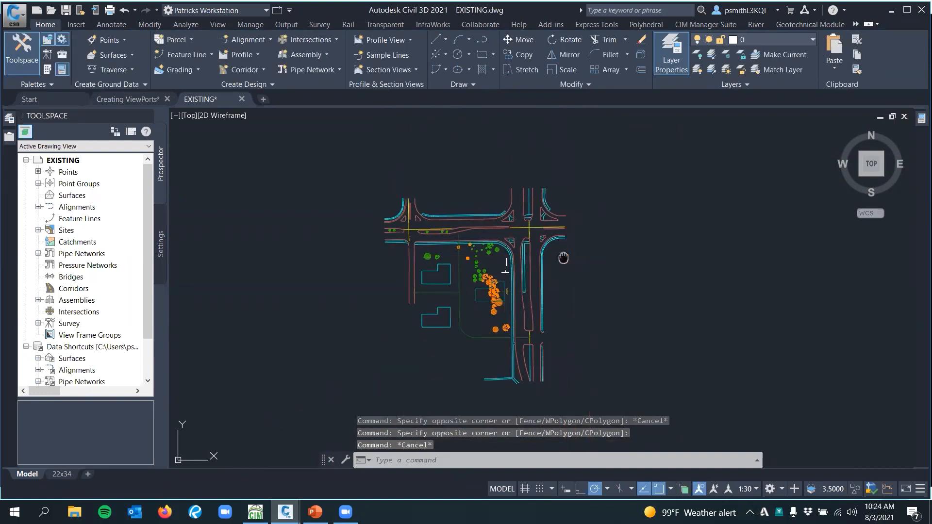
Draw a rectangle enclosing the northeast road intersection
middle_drag(545, 272, 538, 237)
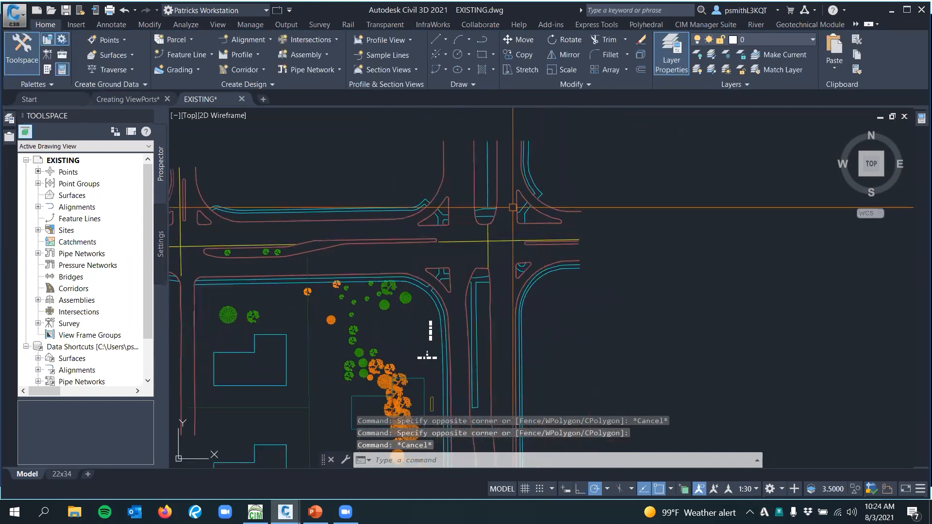
mouse_move(419, 168)
middle_down()
mouse_move(467, 183)
mouse_move(434, 169)
middle_up()
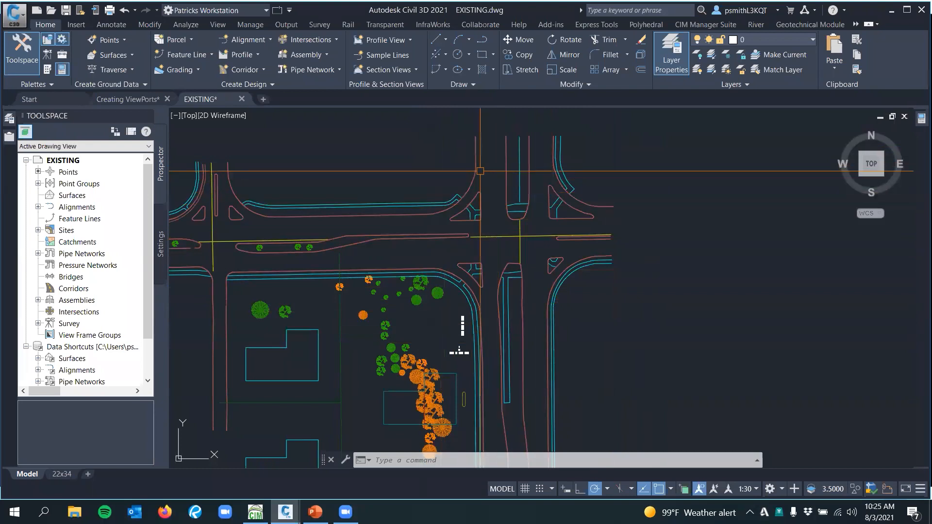
click(479, 59)
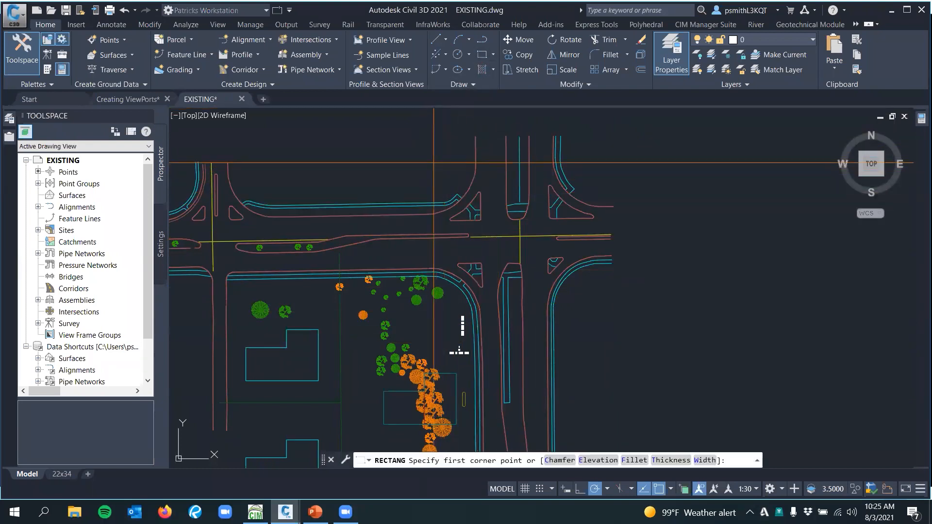
click(423, 147)
key(Escape)
Examine the rectangle around the northeast intersection and the road linework inside and across its boundary
middle_drag(658, 289, 658, 263)
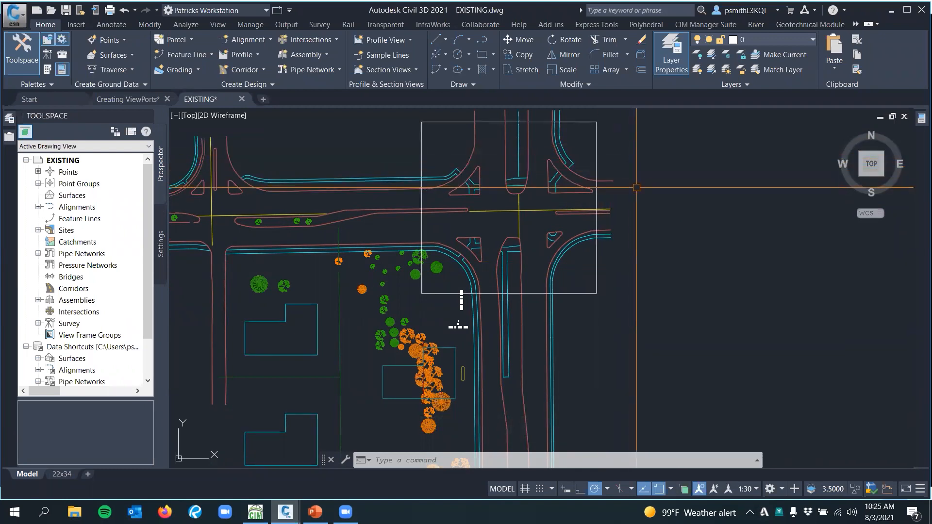
click(596, 151)
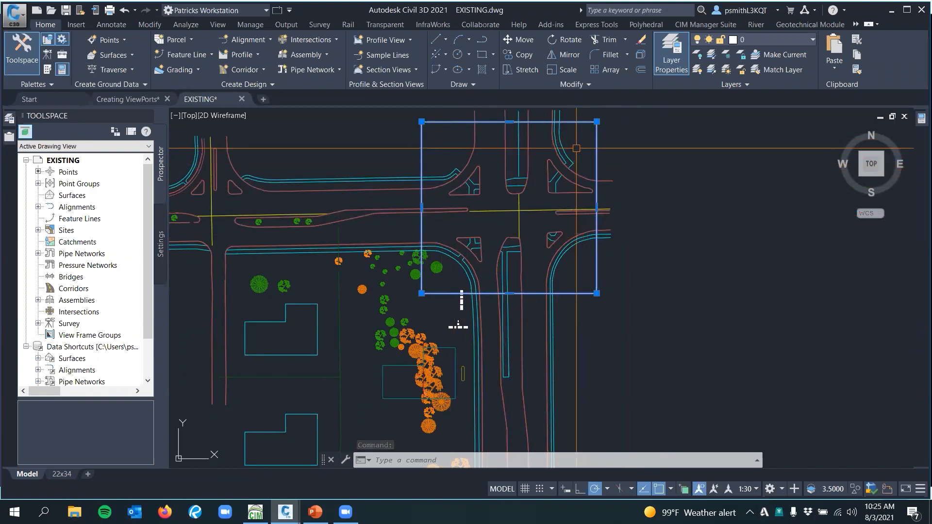
key(Escape)
click(547, 177)
key(Escape)
middle_drag(547, 172, 556, 229)
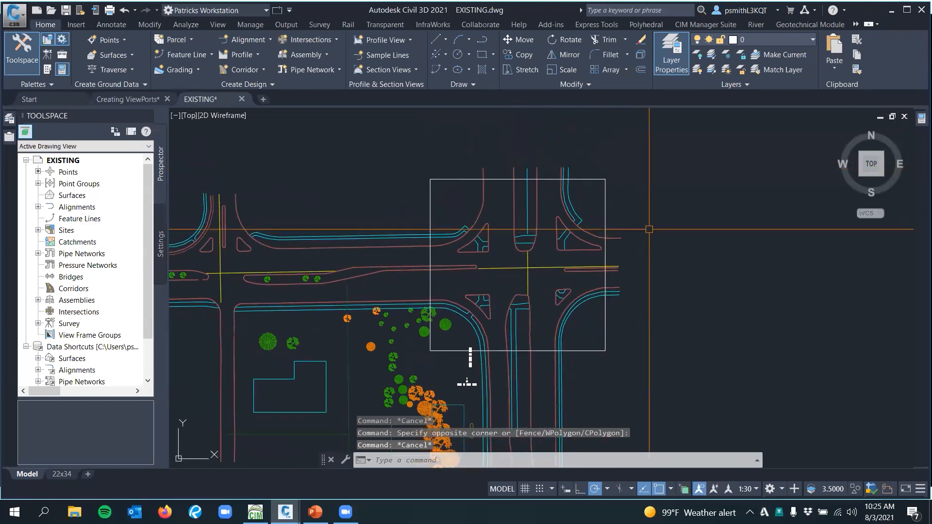
mouse_move(595, 225)
middle_down()
mouse_move(587, 193)
mouse_move(640, 192)
mouse_move(613, 167)
middle_up()
click(596, 178)
key(Escape)
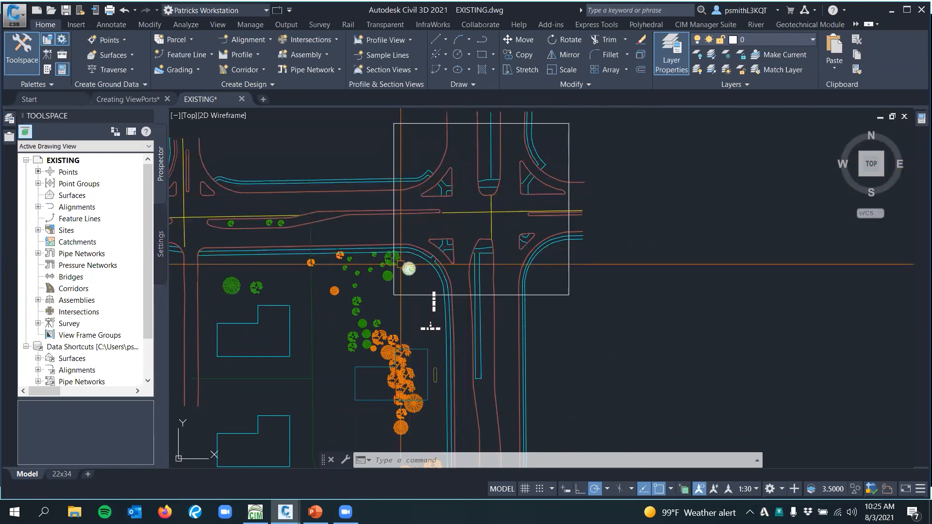
scroll(491, 203, up, 2)
scroll(497, 203, down, 2)
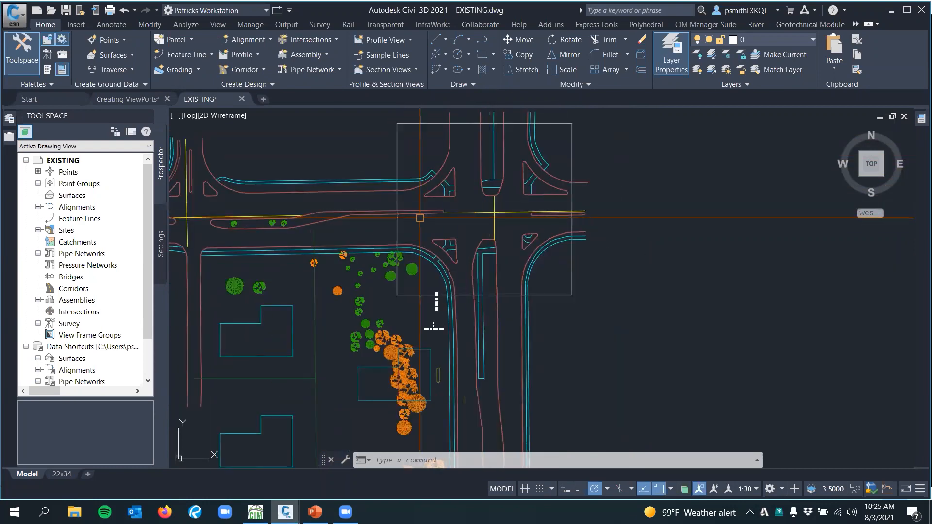
scroll(382, 234, up, 4)
click(421, 169)
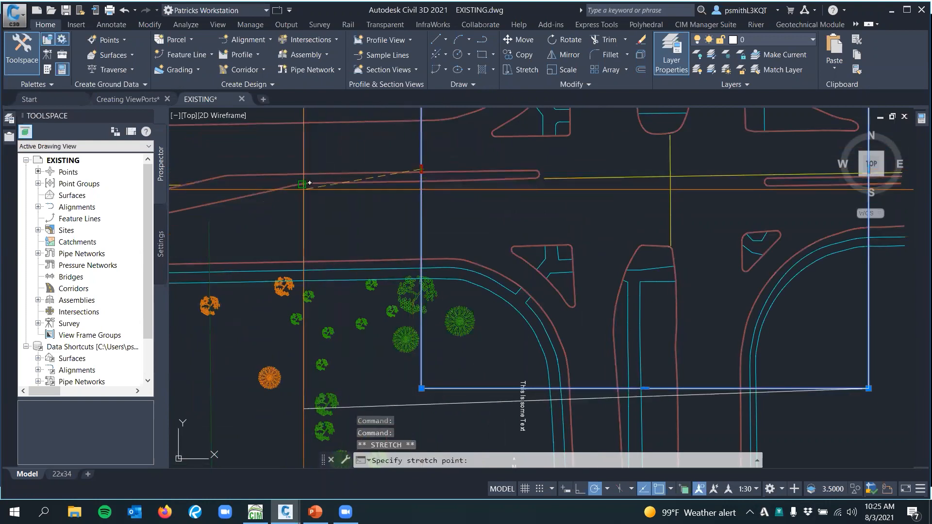
key(Escape)
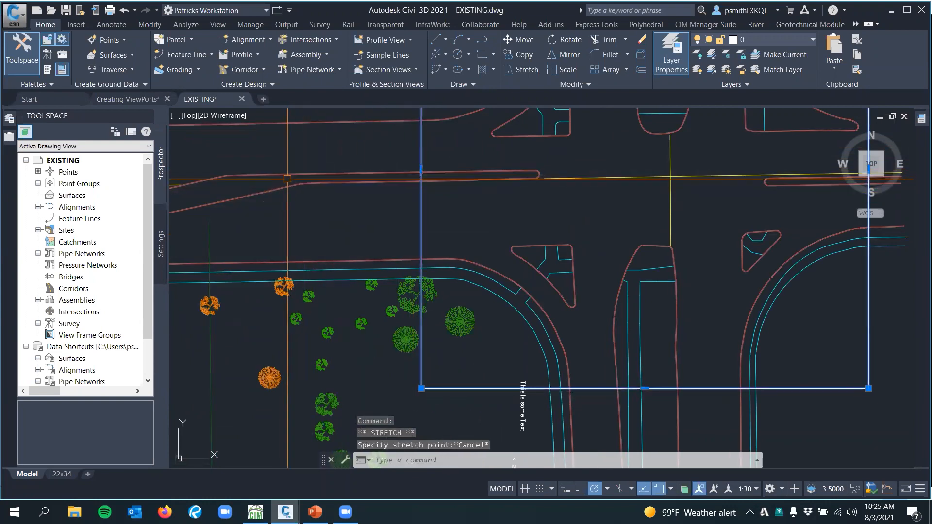
scroll(439, 244, down, 4)
key(Escape)
scroll(359, 274, up, 2)
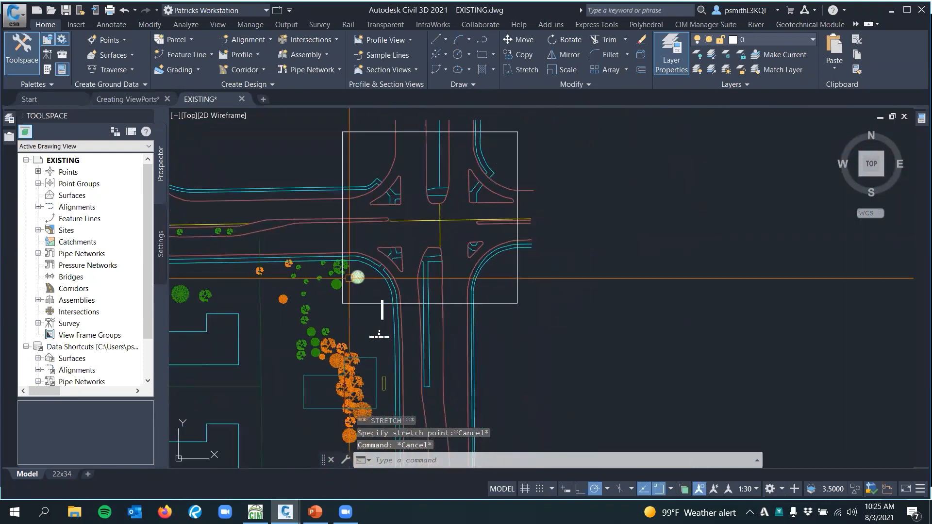
Examine the trees and road linework around the southwest corner of the intersection rectangle, using trial selections
click(359, 275)
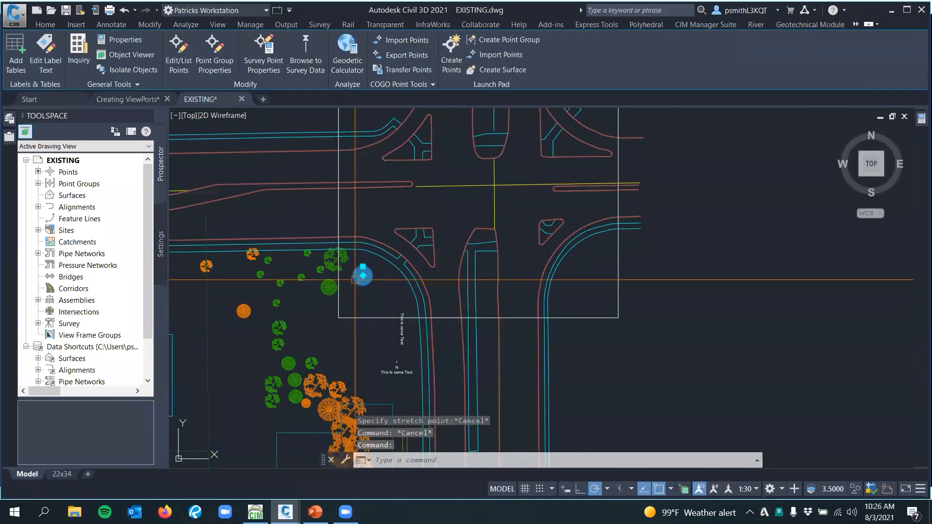
middle_drag(355, 280, 406, 230)
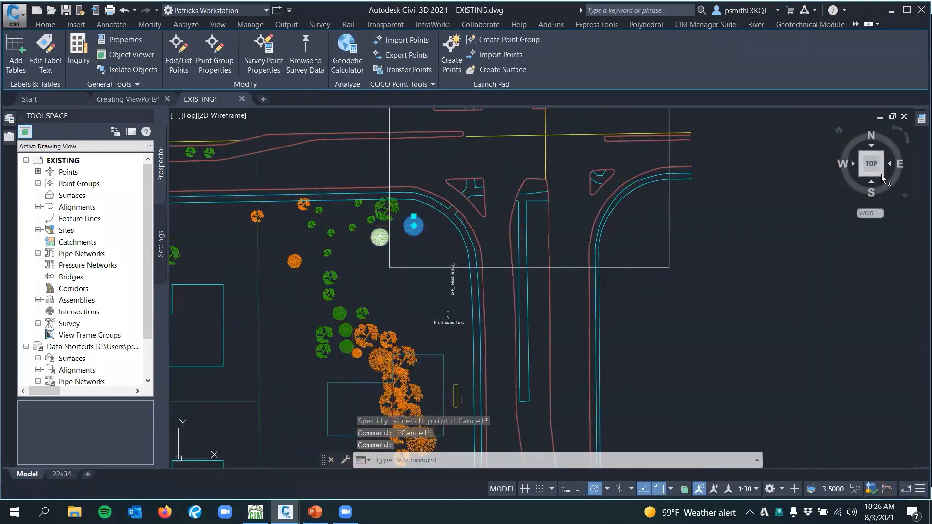
mouse_move(922, 120)
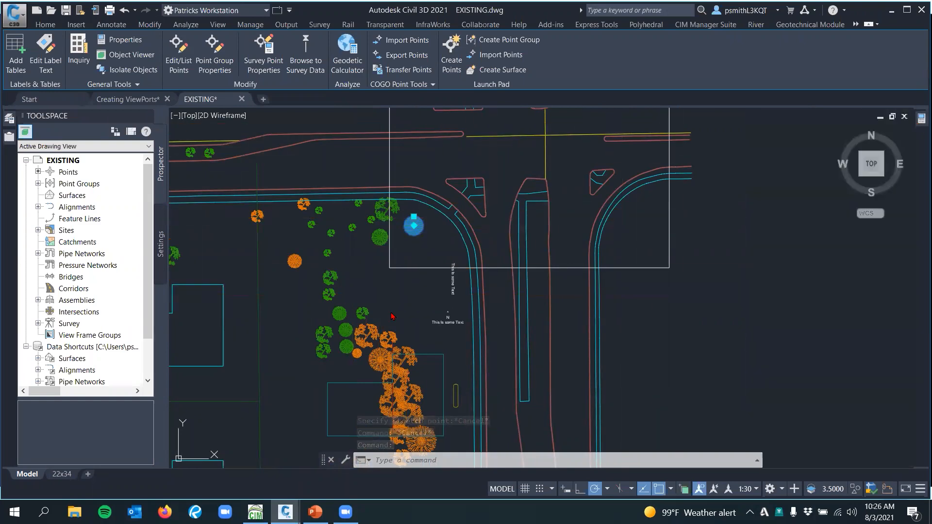
key(Escape)
click(378, 238)
middle_drag(364, 257, 391, 265)
key(Escape)
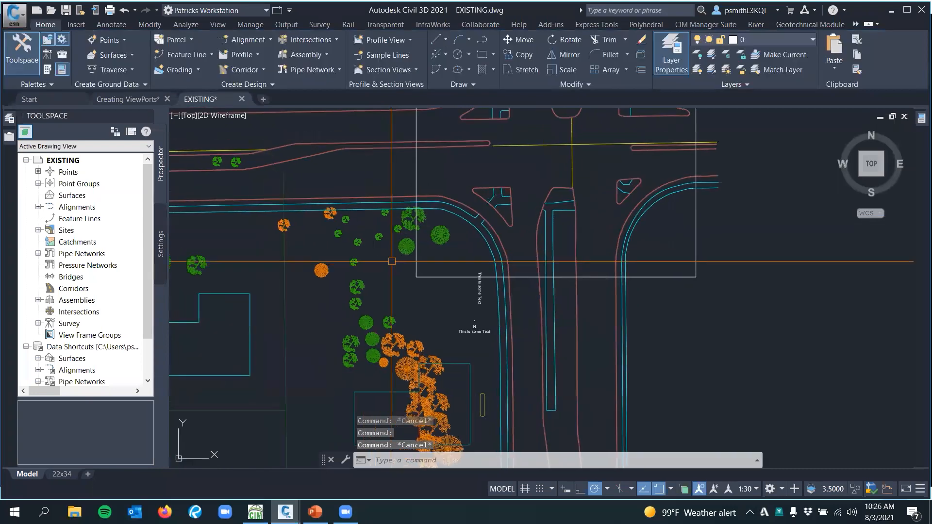
mouse_move(374, 222)
middle_down()
mouse_move(410, 264)
mouse_move(385, 260)
middle_up()
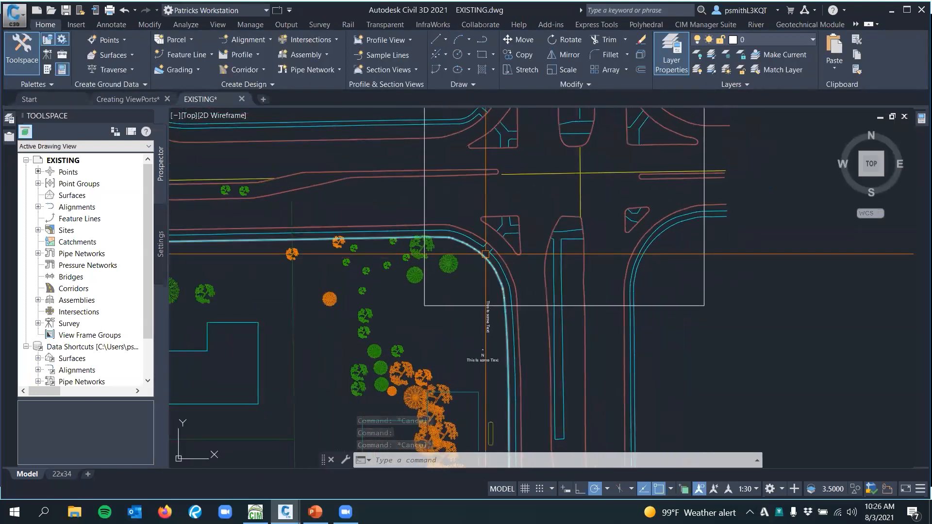
scroll(492, 252, up, 2)
click(492, 251)
key(Escape)
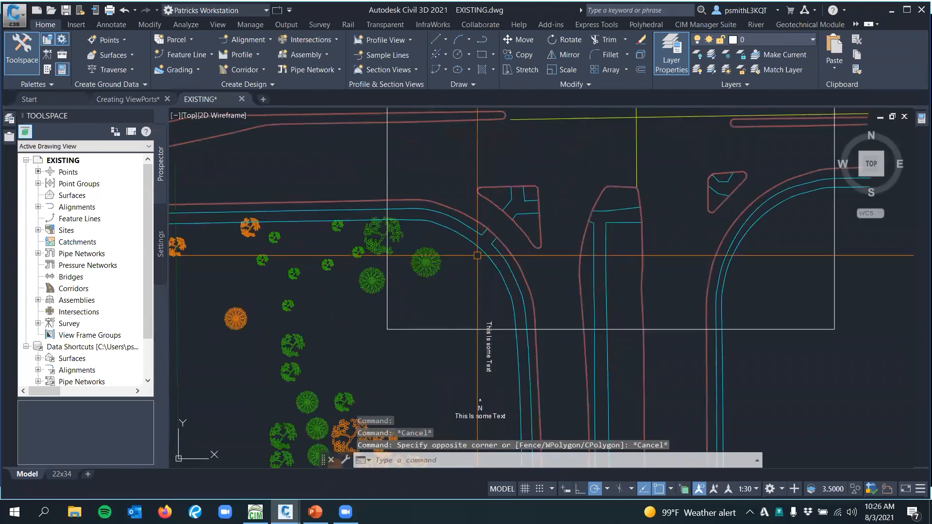
scroll(476, 255, up, 1)
scroll(476, 256, down, 1)
middle_drag(472, 254, 416, 279)
scroll(415, 280, down, 2)
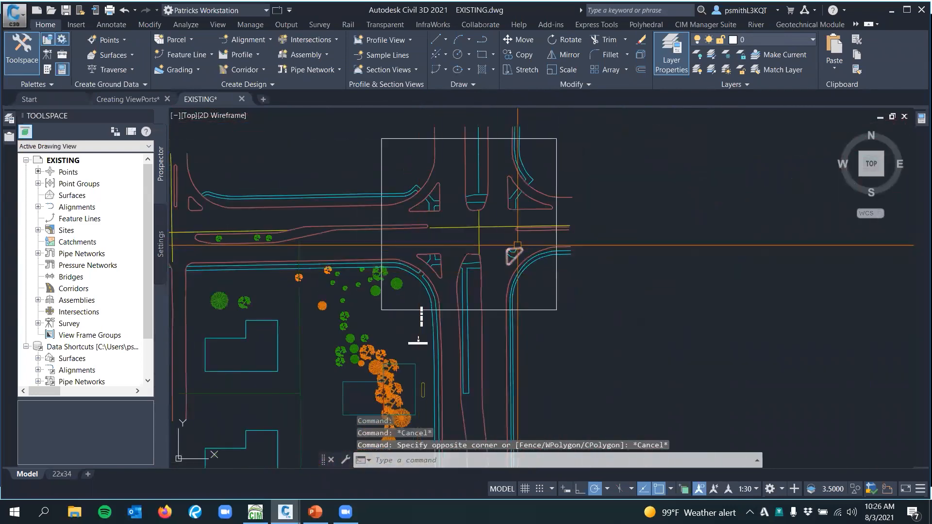
Crop the whole site's linework to the rectangle around the northeast intersection with LINEWORKCROP, keeping the boundary object
text(linewo)
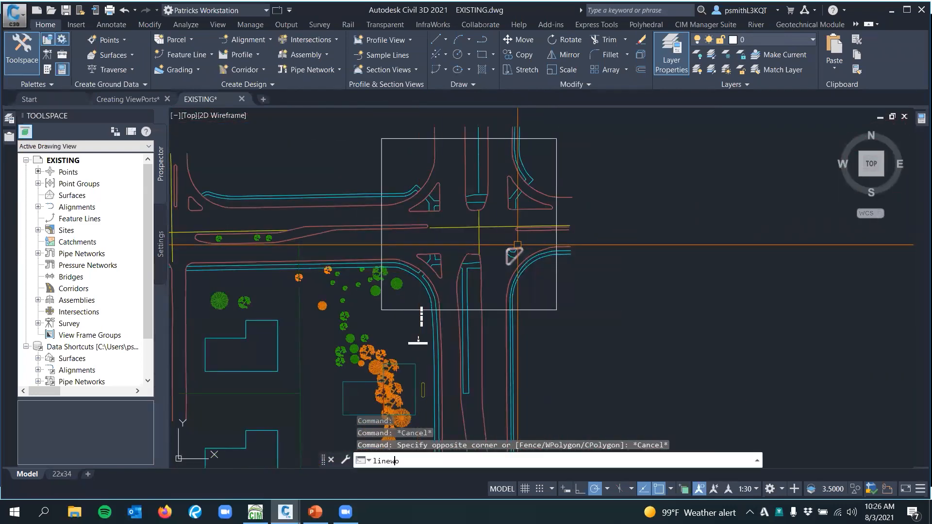
text(rk to crop)
key(Return)
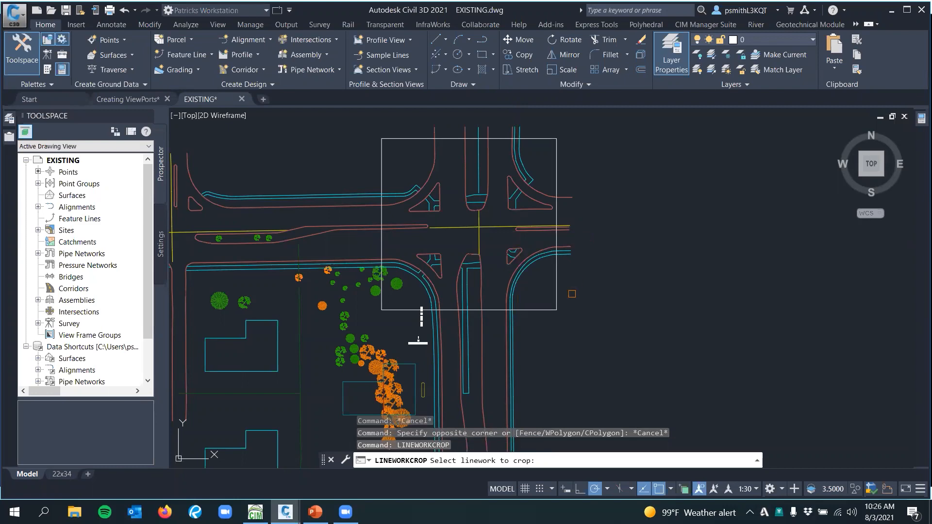
scroll(419, 341, down, 5)
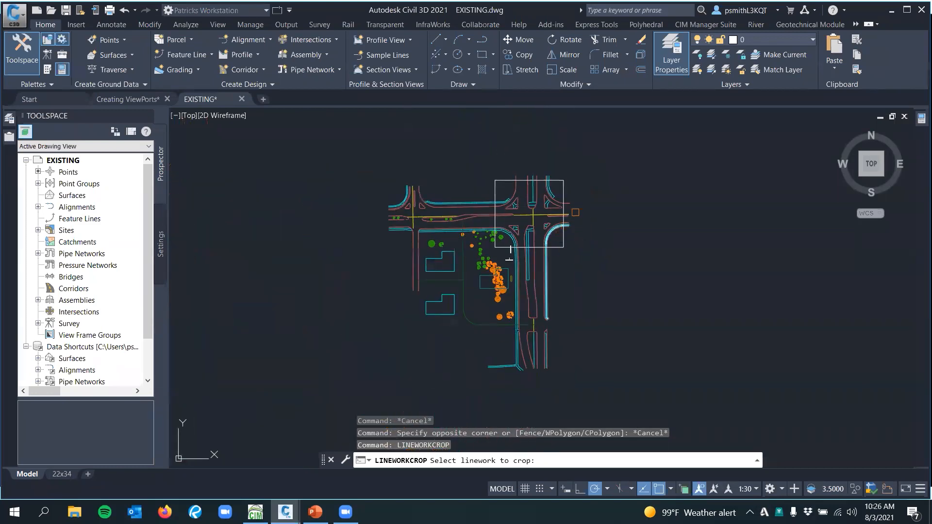
click(597, 169)
click(379, 387)
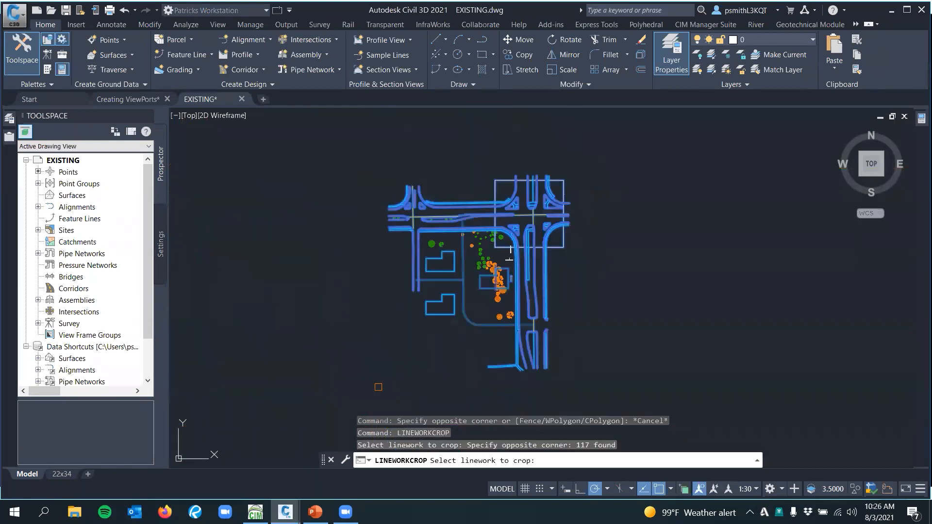
scroll(509, 259, up, 4)
key(Return)
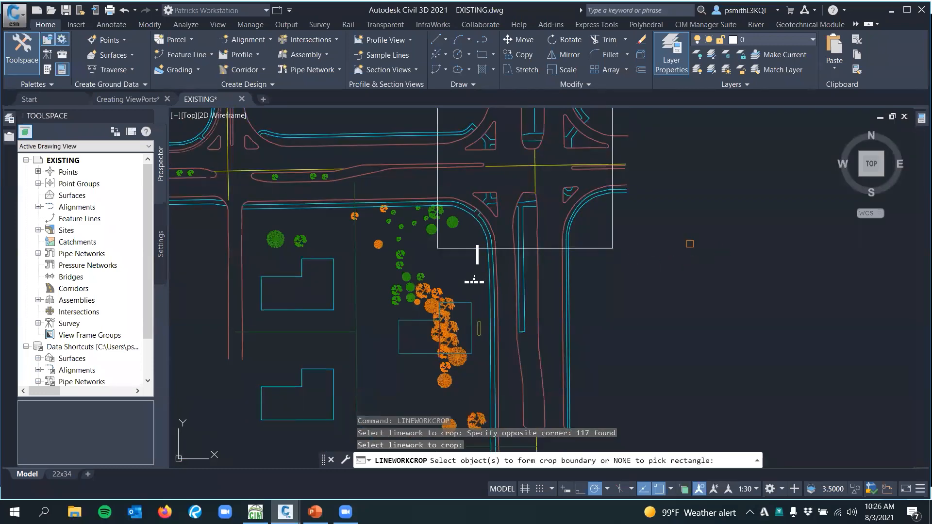
click(597, 249)
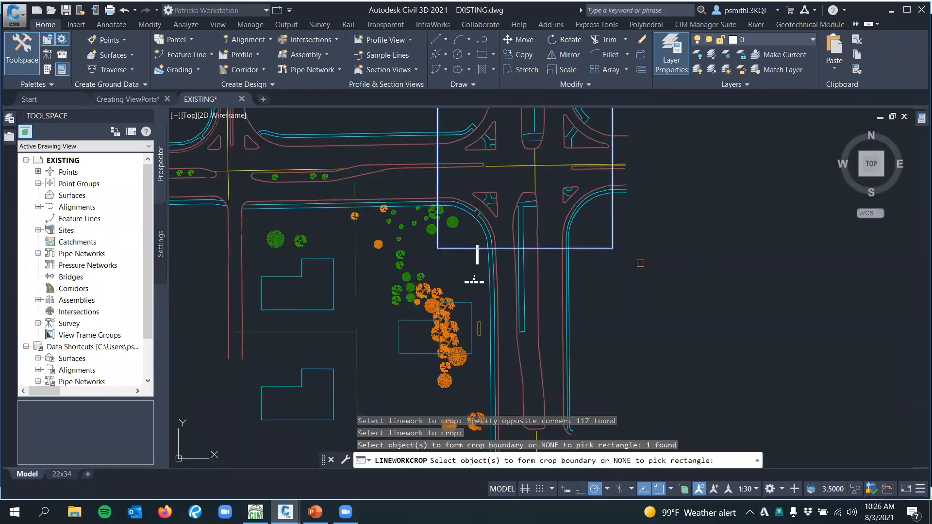
key(Return)
key(Return)
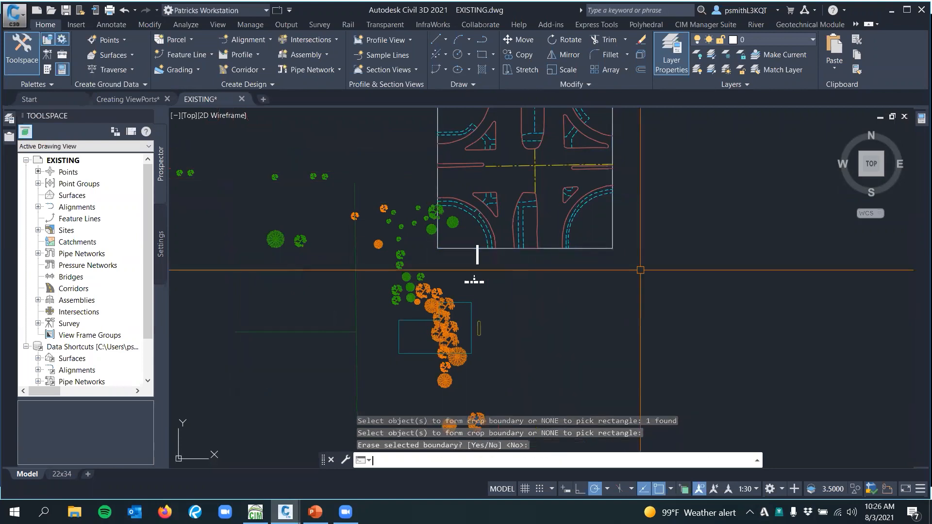
key(Escape)
Erase the rectangle that served as the crop boundary around the northeast intersection
mouse_move(536, 268)
middle_down()
mouse_move(537, 296)
mouse_move(564, 276)
middle_up()
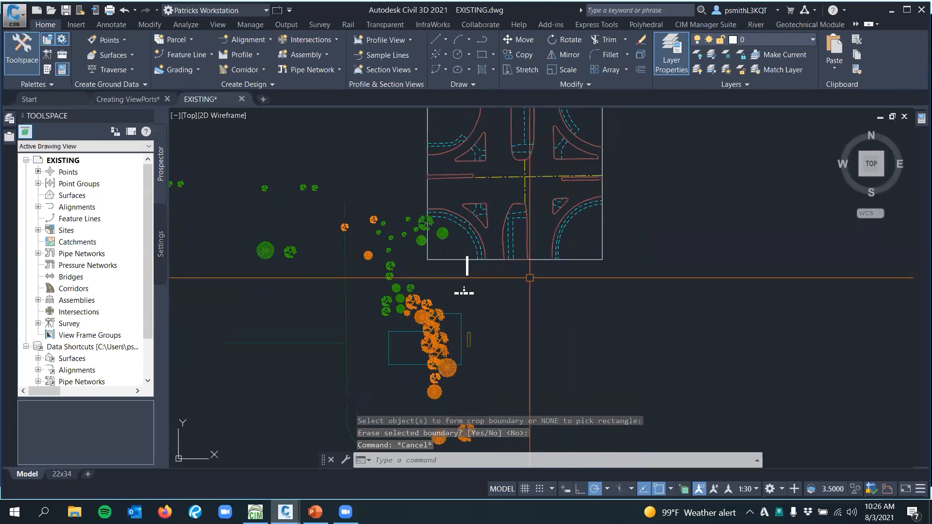
scroll(478, 269, down, 3)
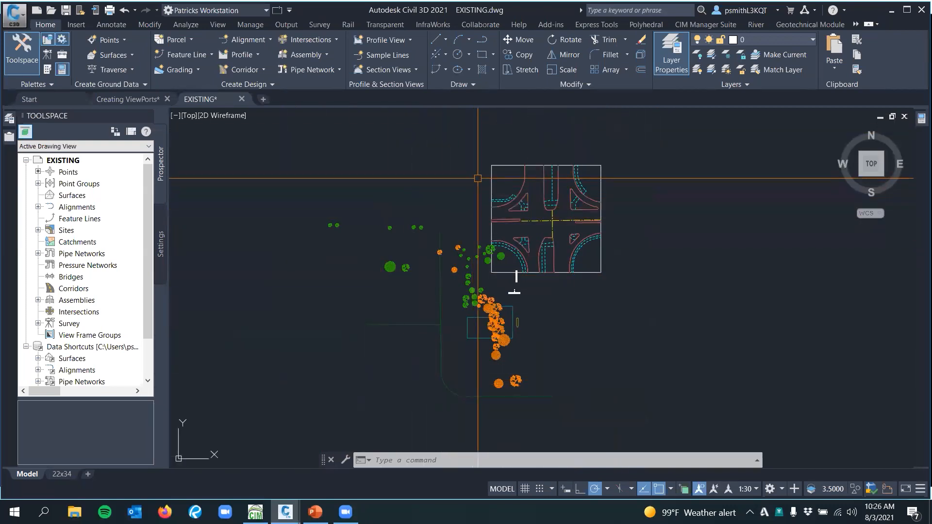
click(490, 184)
scroll(464, 190, up, 6)
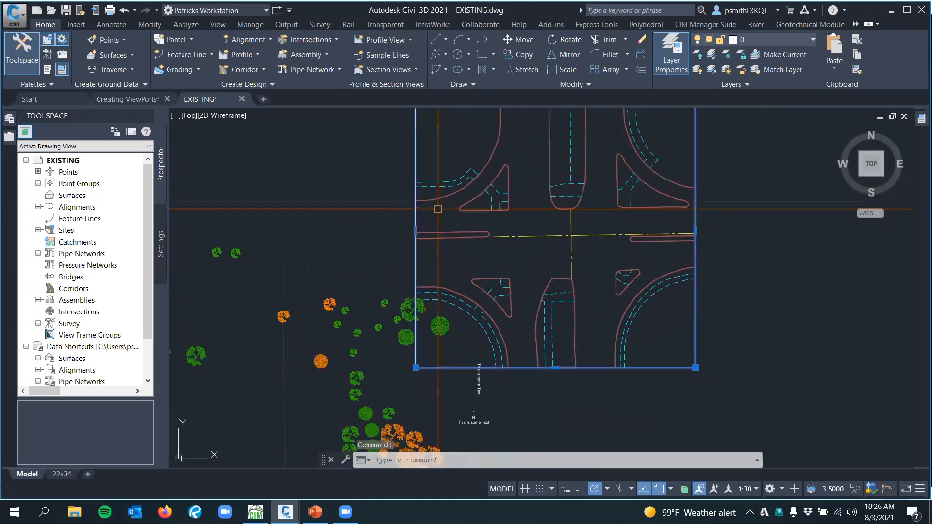
key(Delete)
scroll(437, 223, down, 2)
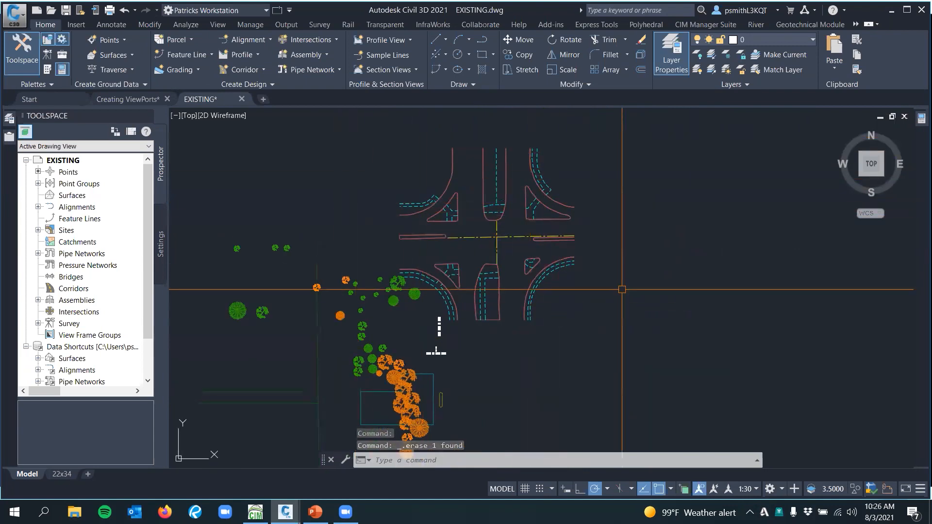
Inspect the cropped intersection linework and the referenced objects remaining outside it, using trial selections
scroll(535, 284, up, 2)
scroll(592, 242, down, 2)
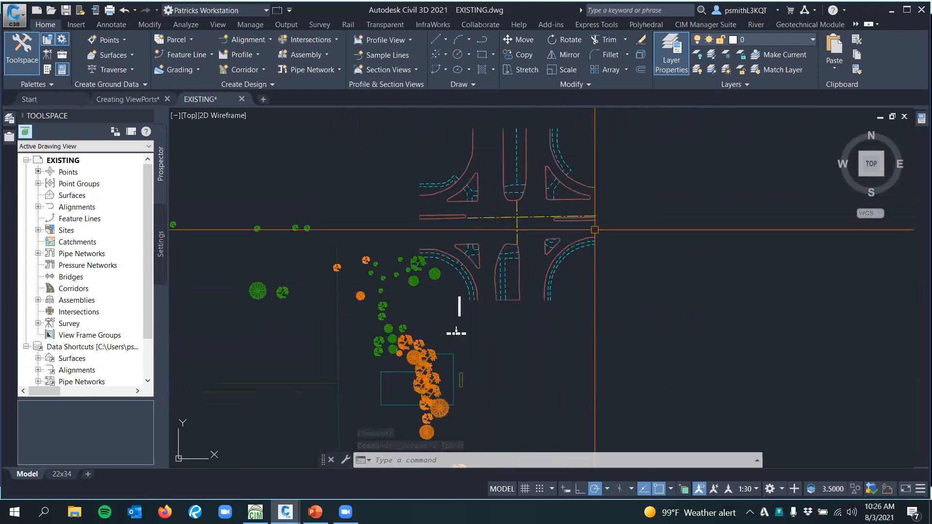
click(596, 166)
click(436, 272)
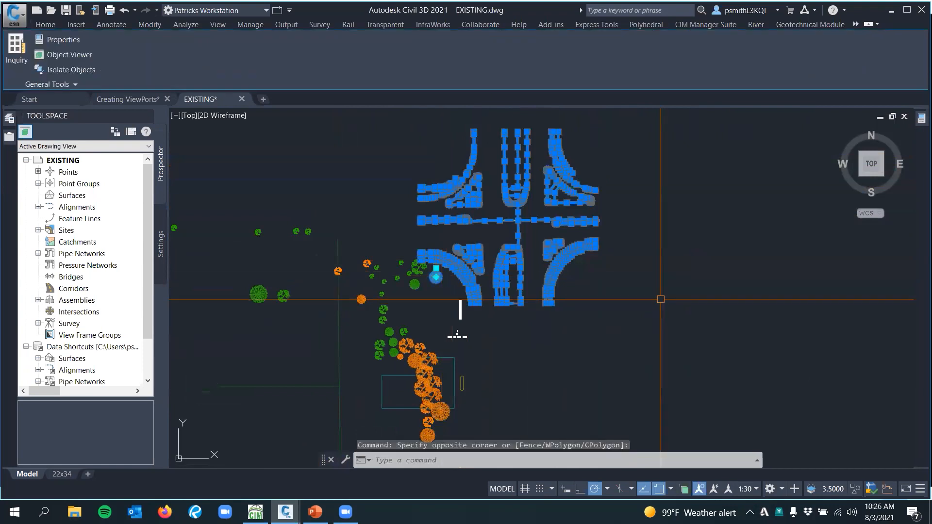
key(Escape)
scroll(575, 194, down, 4)
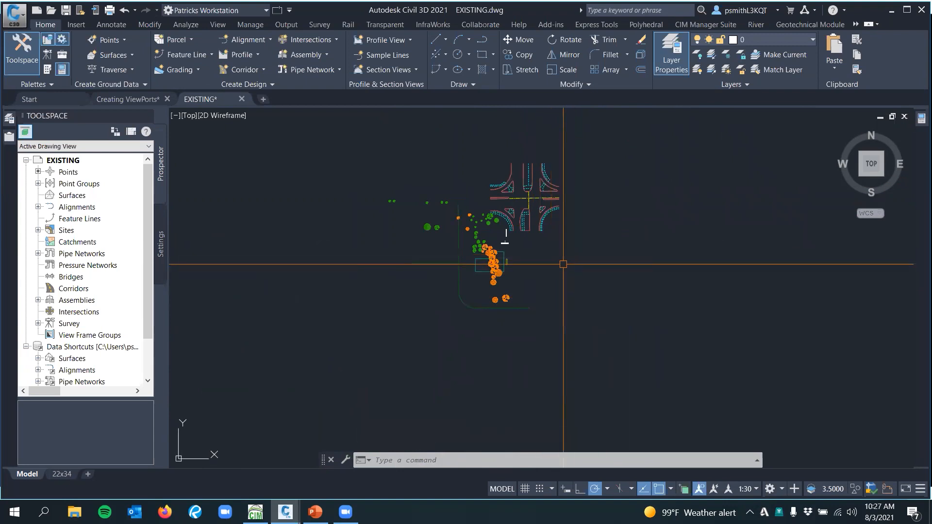
scroll(539, 204, up, 4)
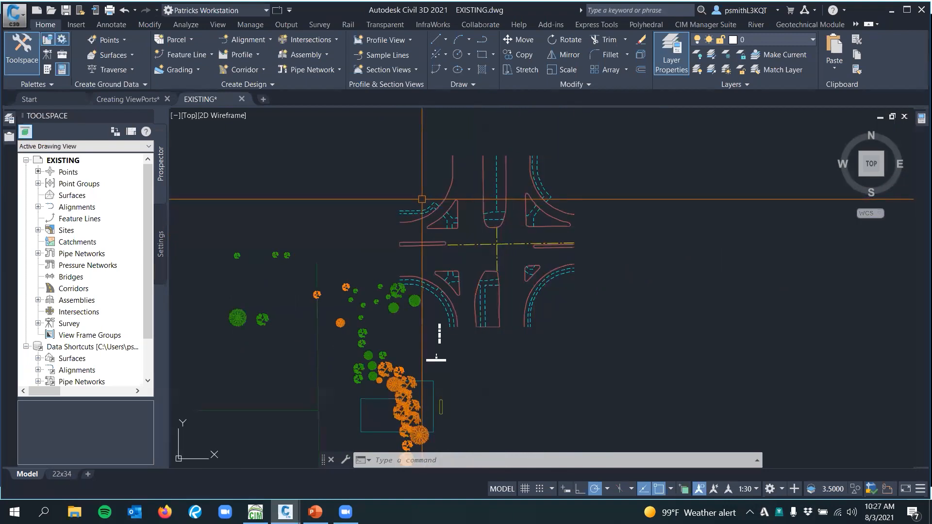
mouse_move(404, 187)
middle_down()
mouse_move(462, 214)
mouse_move(501, 191)
middle_up()
middle_drag(484, 267, 537, 223)
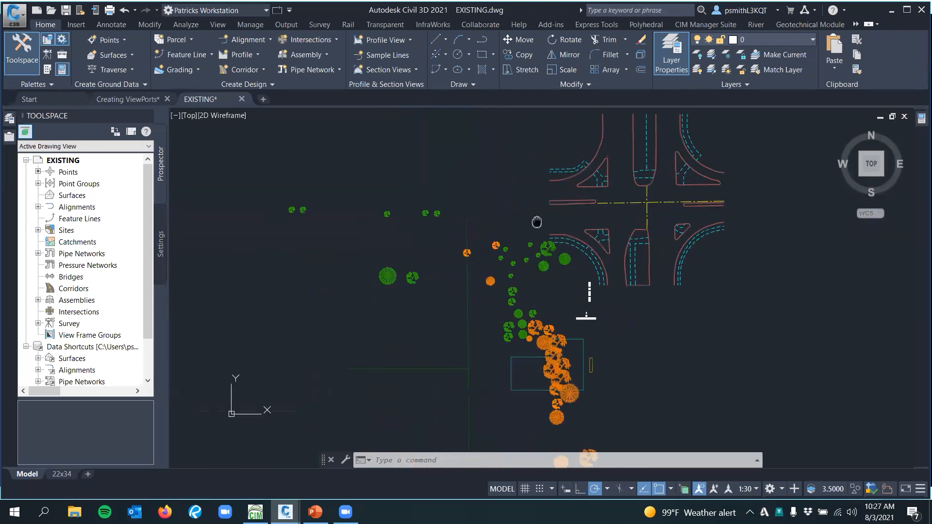
key(Escape)
key(Escape)
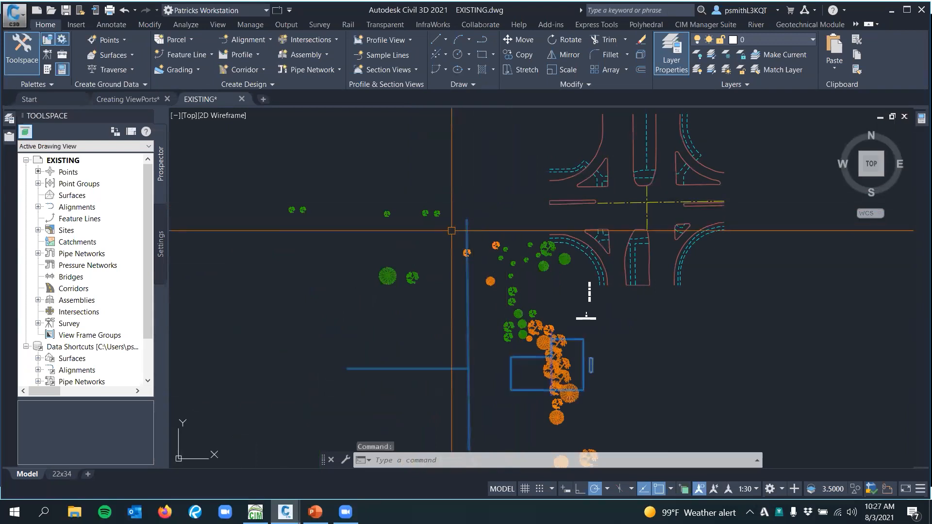
middle_drag(649, 230, 616, 248)
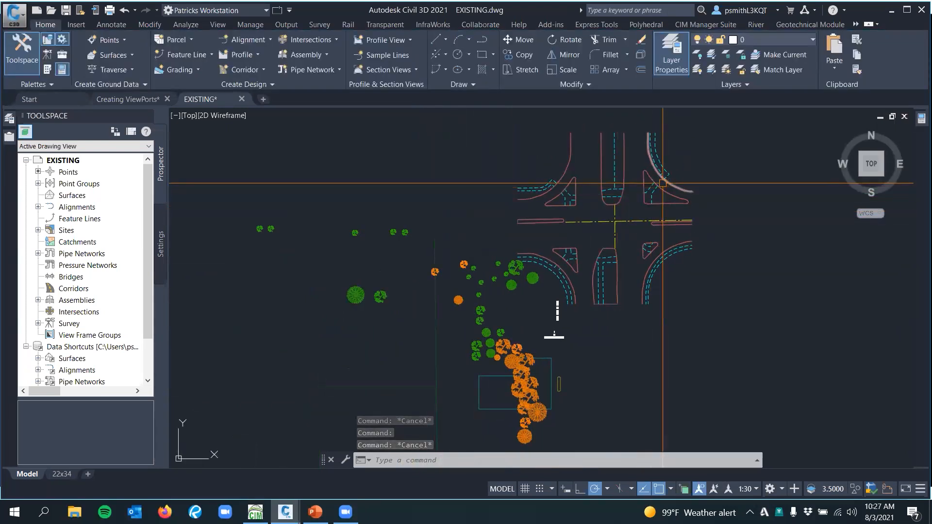
middle_drag(695, 165, 628, 171)
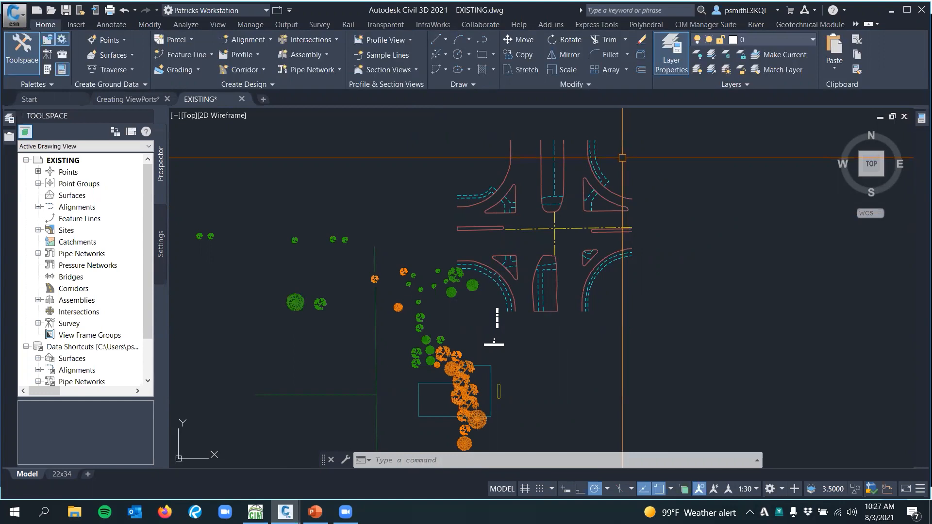
click(626, 153)
scroll(626, 153, up, 2)
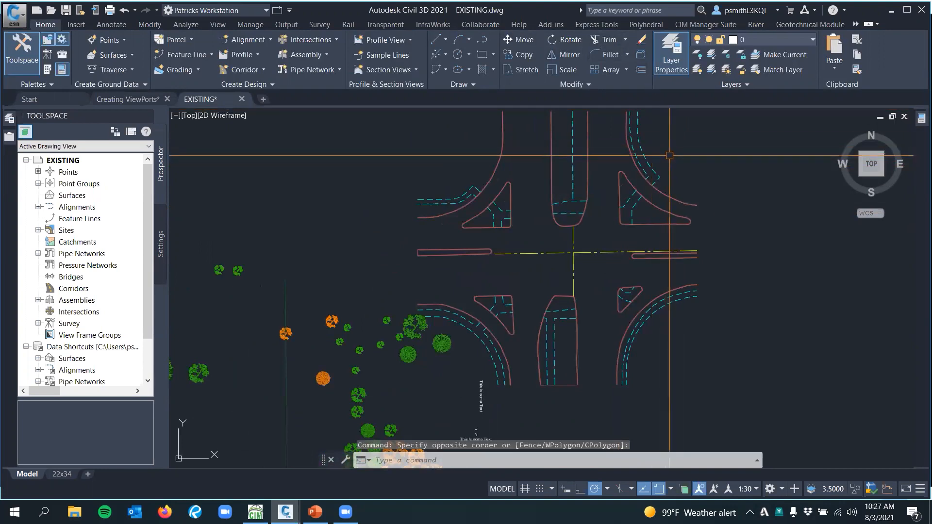
click(685, 130)
click(674, 140)
scroll(686, 154, down, 2)
middle_drag(702, 157, 687, 169)
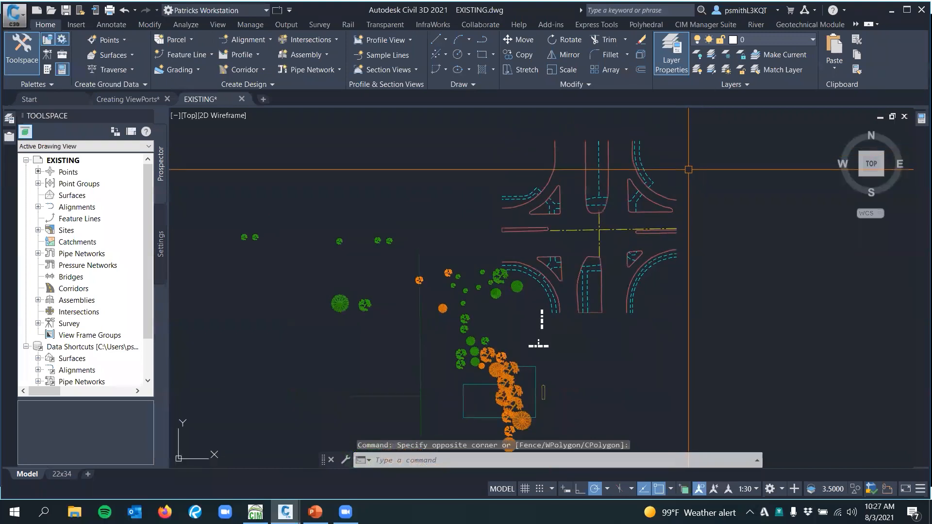
middle_drag(686, 252, 642, 240)
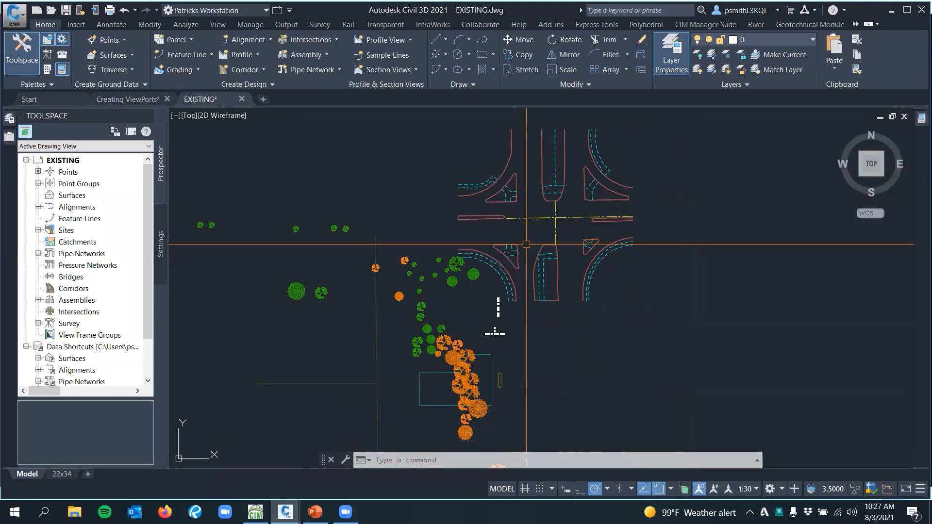
scroll(551, 249, down, 6)
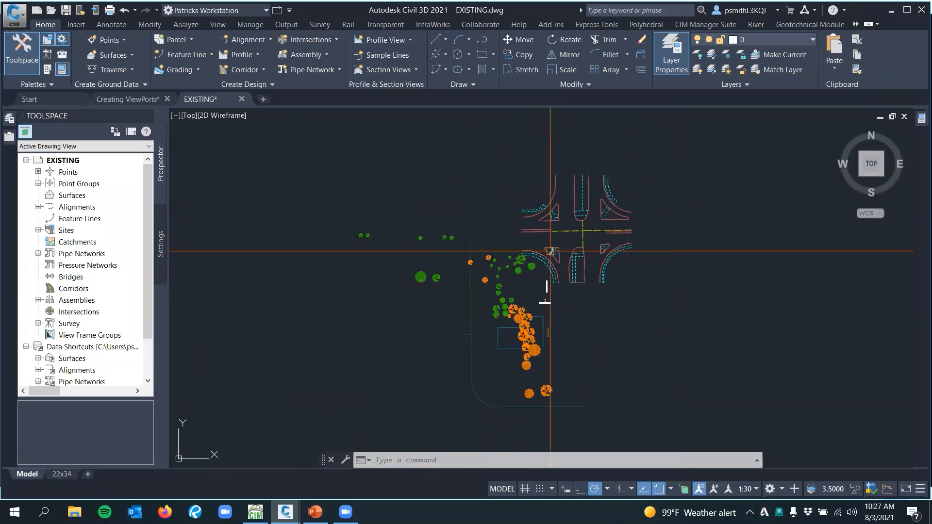
scroll(558, 255, up, 5)
scroll(558, 262, down, 5)
scroll(556, 263, up, 5)
scroll(557, 263, down, 5)
scroll(557, 262, up, 6)
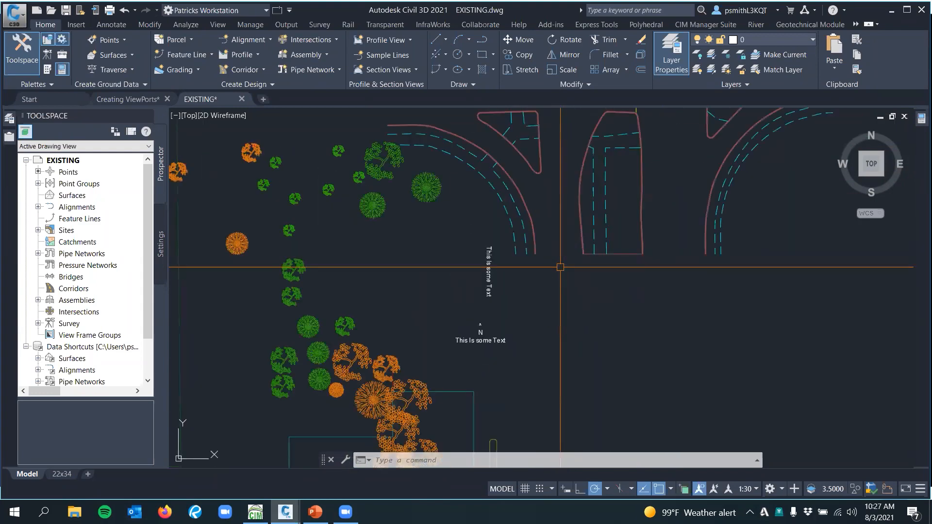
scroll(560, 267, down, 5)
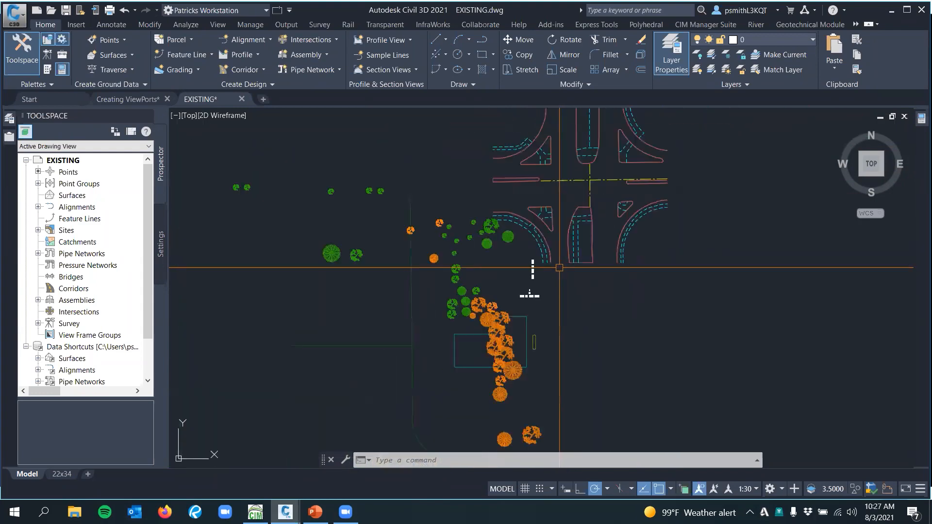
Set the ZOOMFACTOR system variable to 20
scroll(558, 269, up, 5)
scroll(555, 272, down, 7)
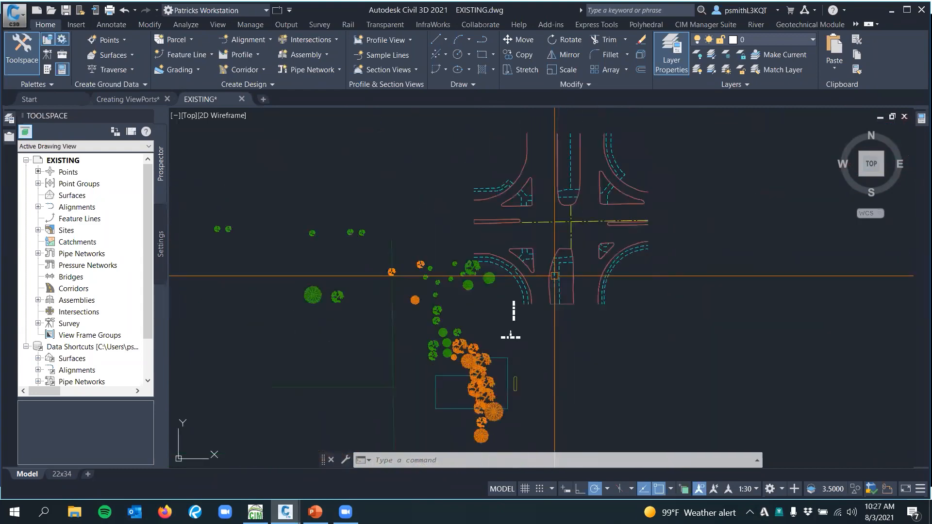
scroll(555, 276, up, 4)
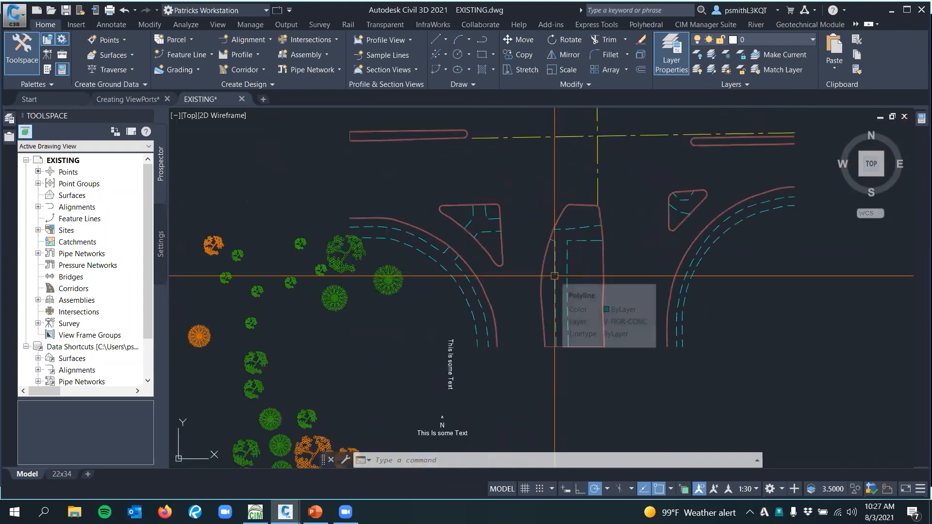
click(457, 462)
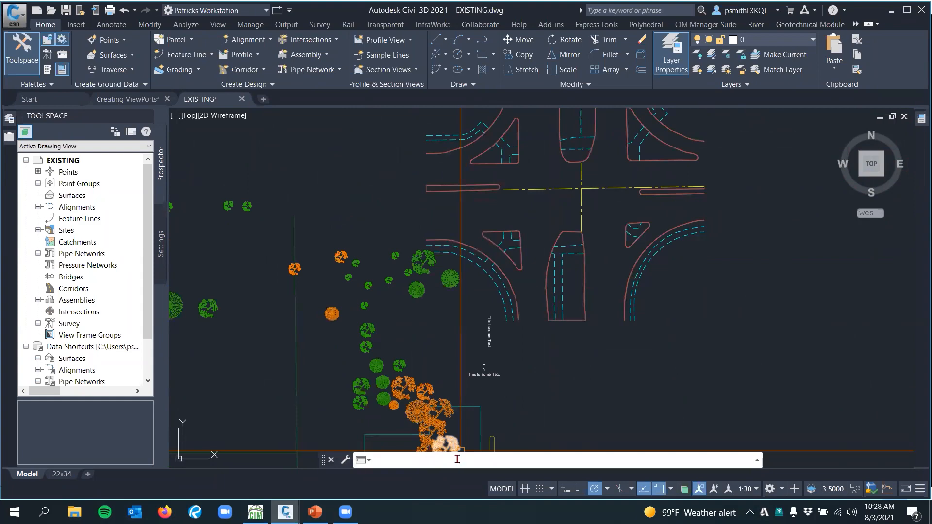
mouse_move(455, 437)
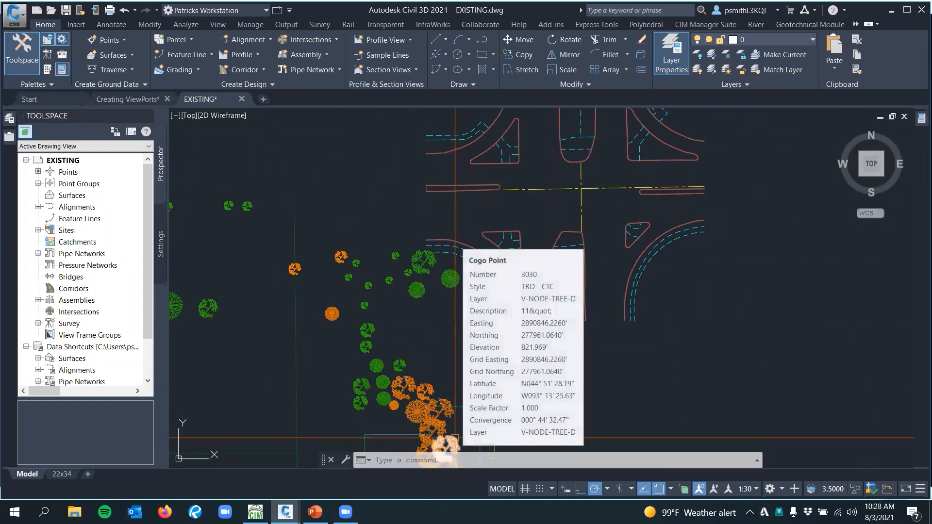
text(z)
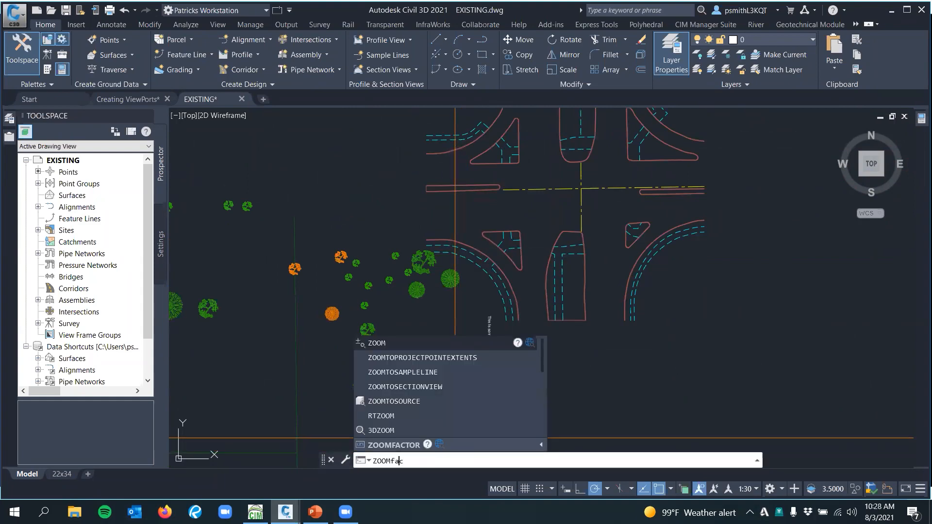
text(facro)
key(BackSpace)
key(BackSpace)
text(o)
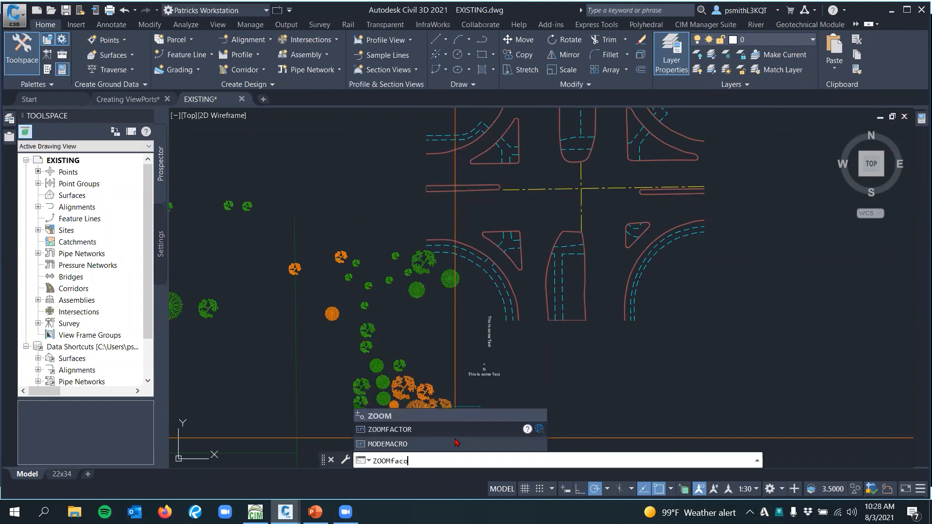
key(BackSpace)
text(tor)
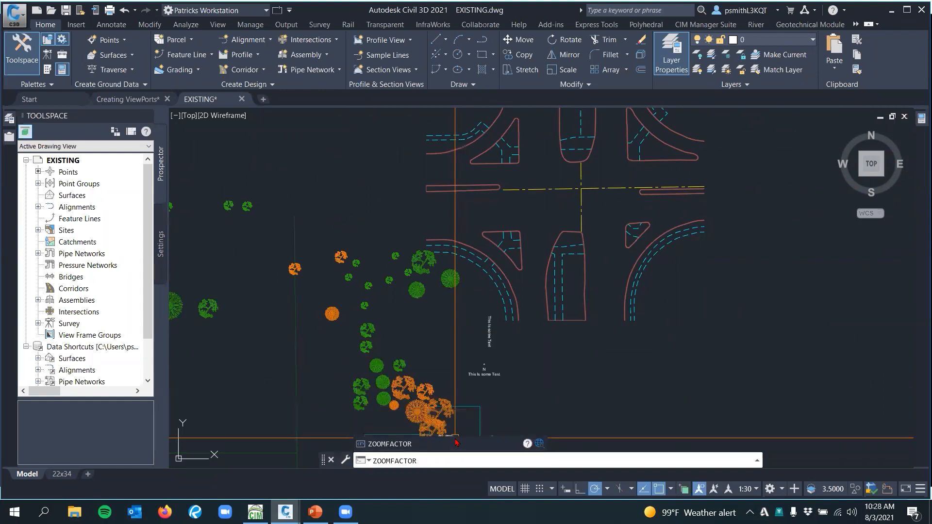
key(Return)
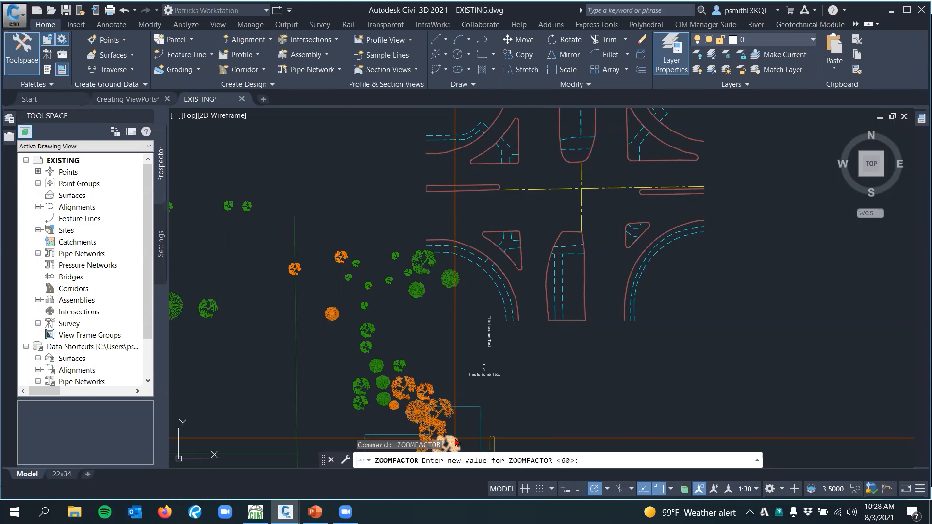
scroll(541, 359, up, 5)
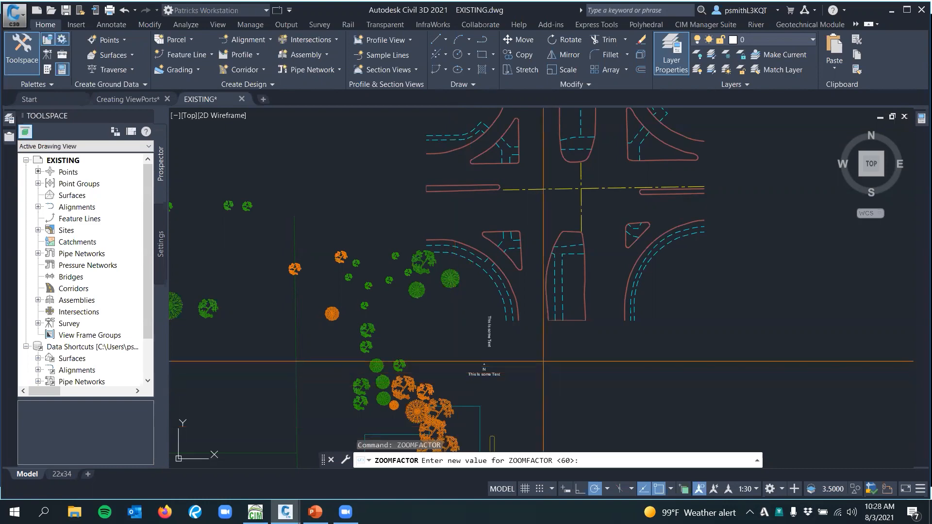
scroll(542, 359, down, 5)
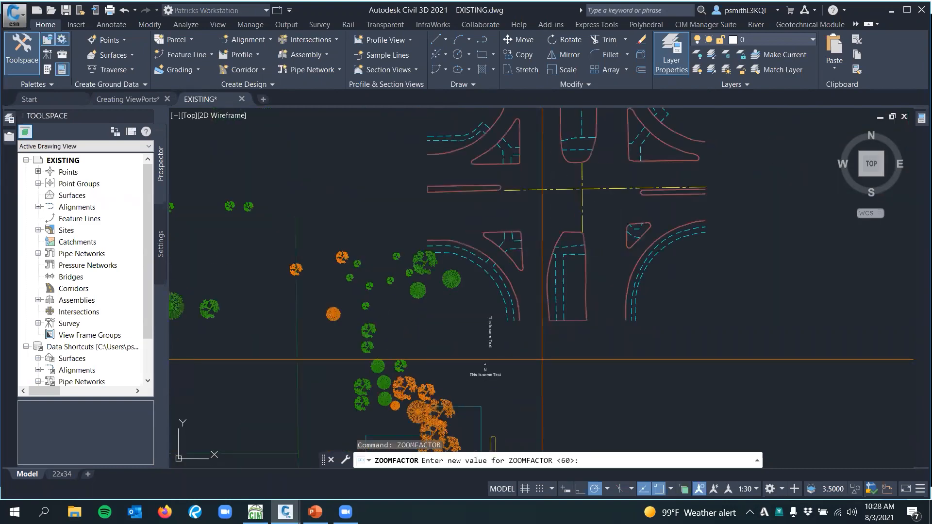
scroll(541, 360, up, 4)
scroll(542, 360, down, 2)
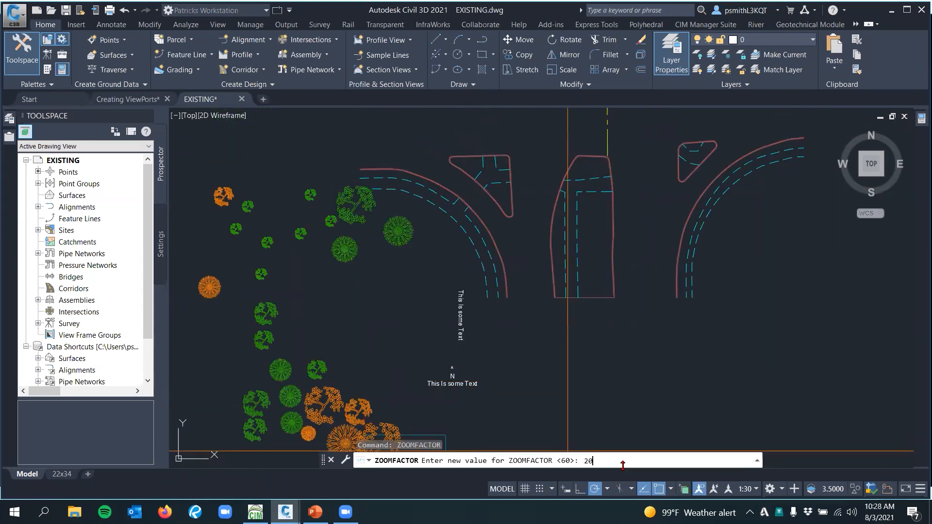
key(Return)
Examine how fast the view zooms around the intersection and trees with a ZOOMFACTOR of 20
scroll(595, 371, up, 4)
scroll(594, 370, down, 5)
scroll(567, 373, up, 5)
scroll(566, 374, down, 1)
scroll(566, 374, up, 1)
scroll(567, 373, down, 5)
scroll(567, 372, down, 3)
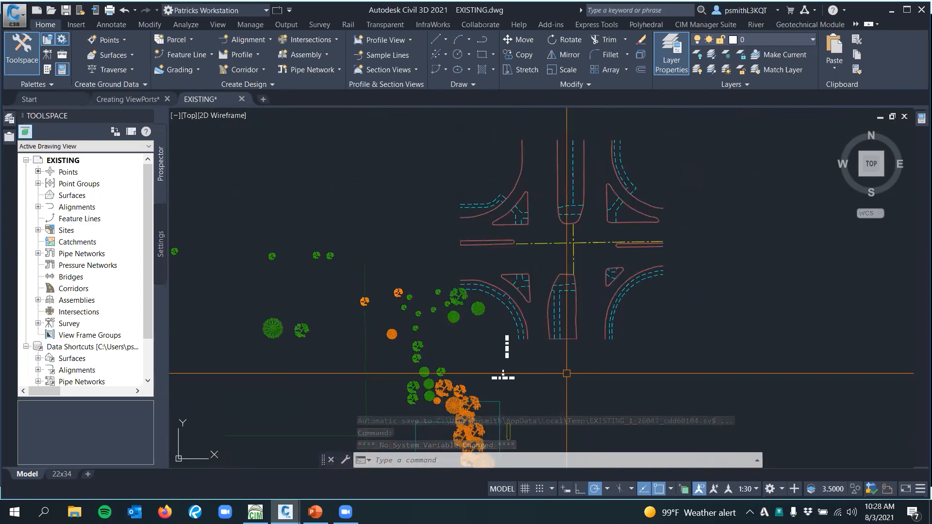
scroll(566, 371, up, 3)
scroll(563, 373, down, 3)
scroll(566, 373, up, 6)
scroll(567, 373, down, 4)
scroll(523, 276, up, 5)
scroll(523, 277, down, 5)
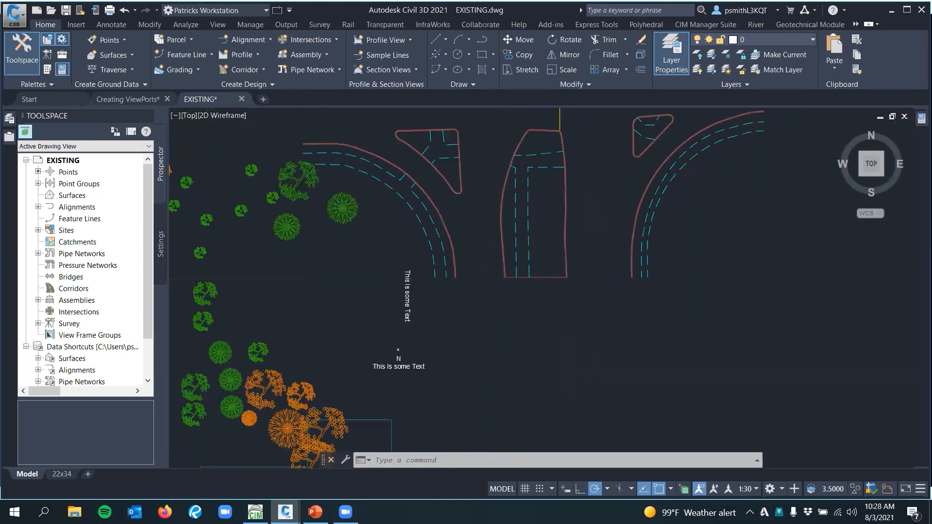
Set the ZOOMFACTOR system variable to 5
click(461, 457)
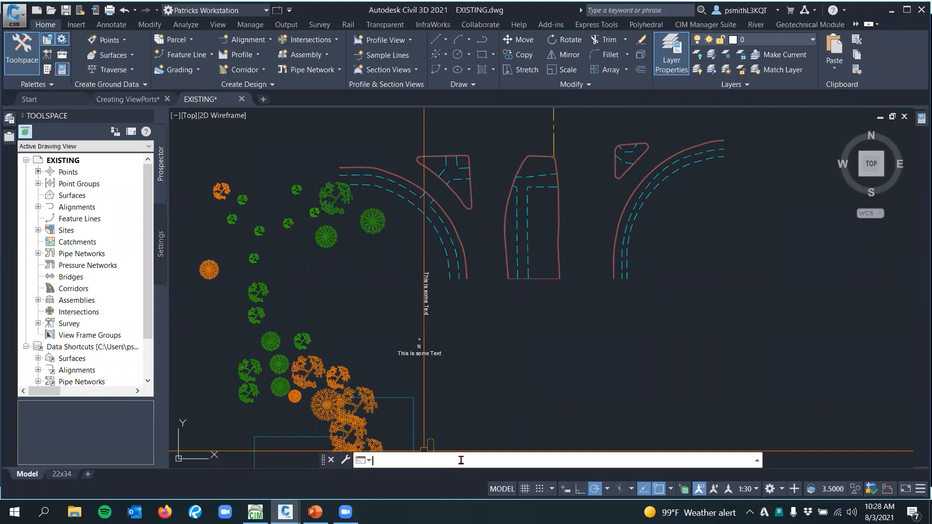
text(Zoof)
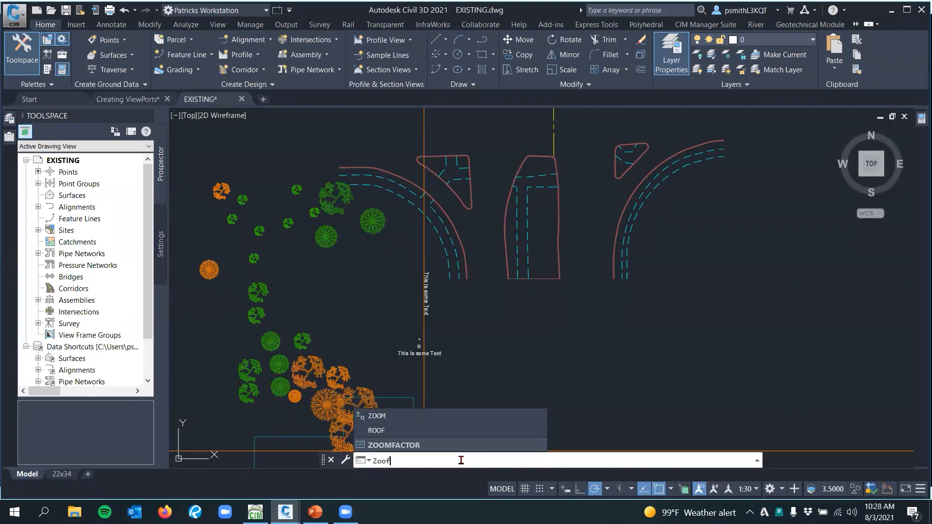
text(mfactor)
key(Return)
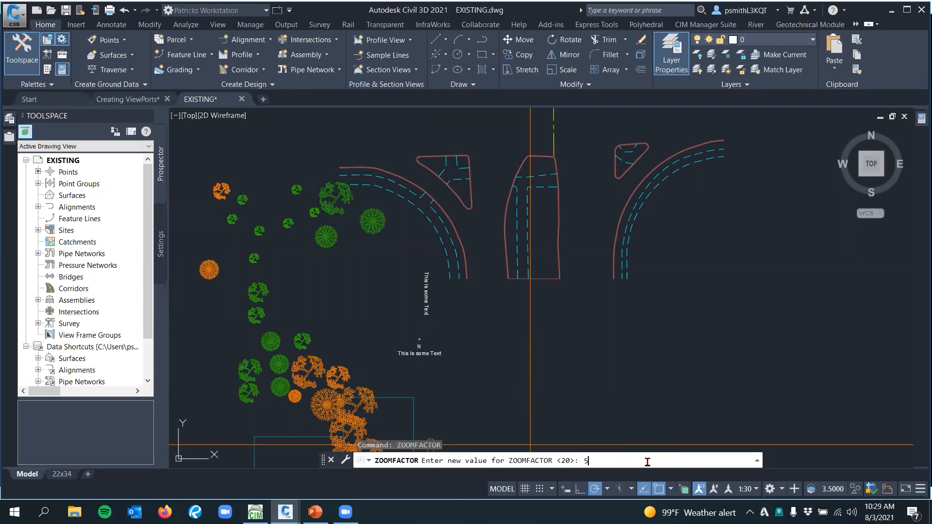
key(Return)
Examine how fast the view zooms around the intersection's south median with a ZOOMFACTOR of 5
scroll(517, 288, up, 2)
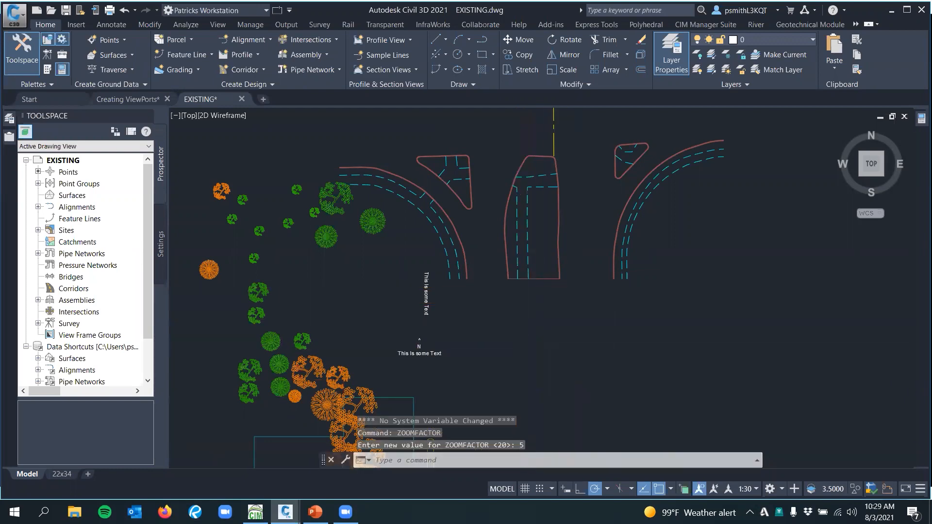
scroll(517, 288, up, 8)
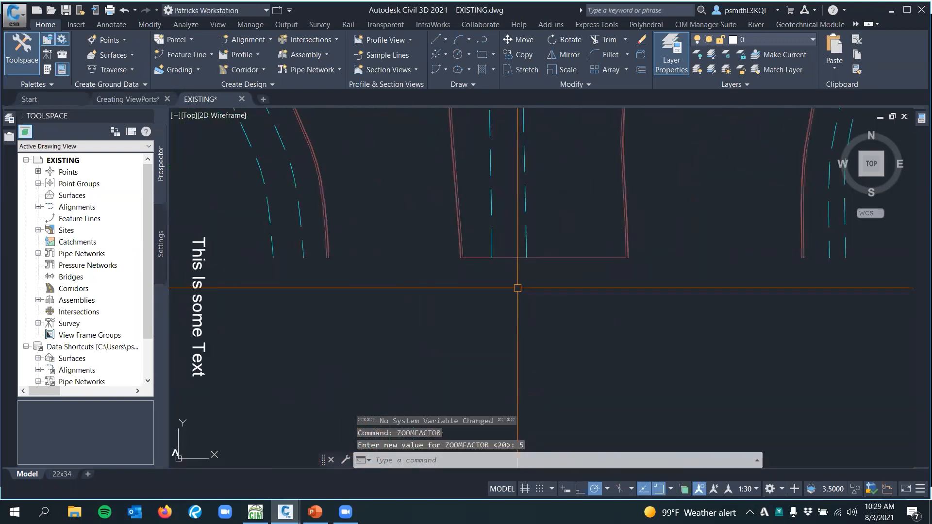
scroll(518, 289, up, 2)
scroll(519, 290, down, 6)
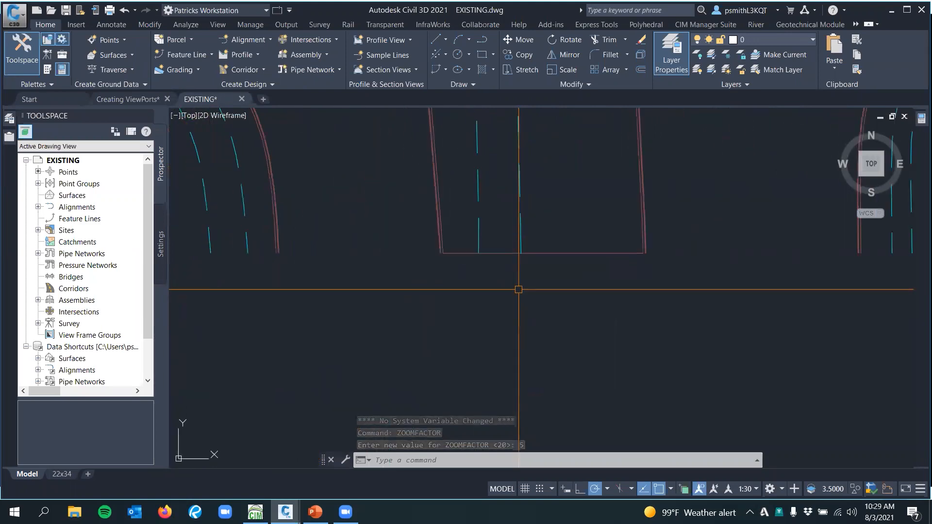
scroll(499, 307, down, 4)
scroll(505, 309, up, 5)
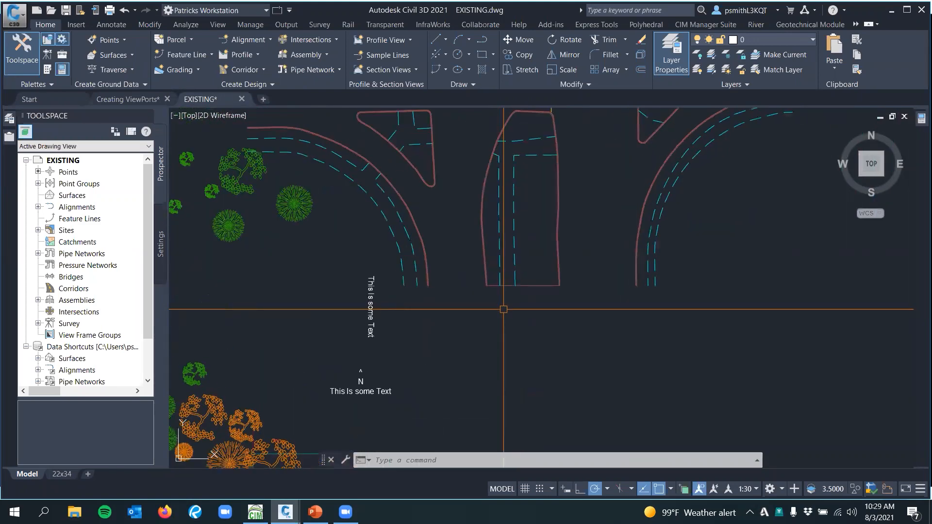
scroll(509, 311, down, 6)
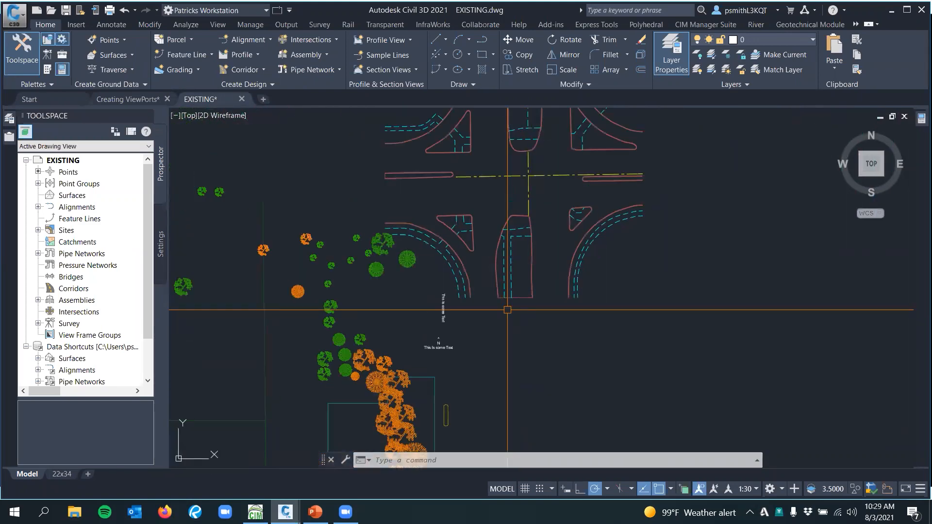
Restore the ZOOMFACTOR system variable to its original value of 60
text(/)
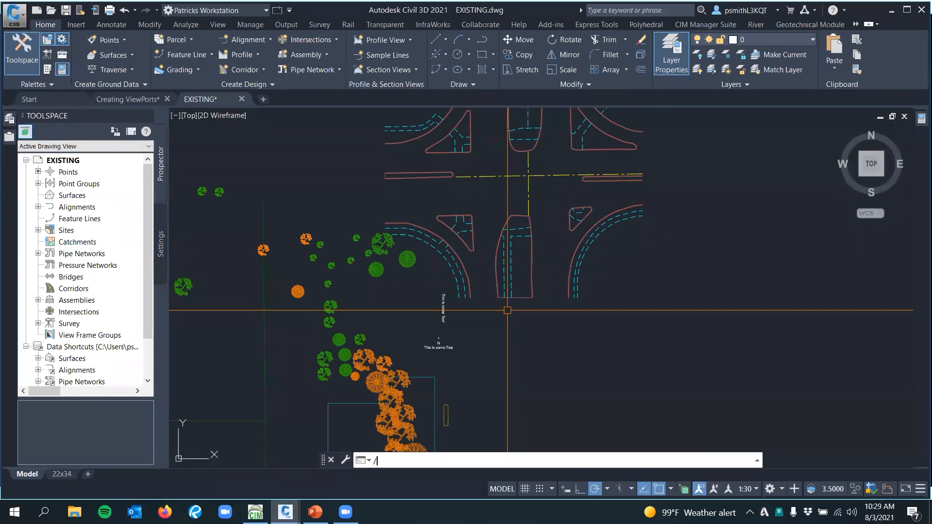
text(oomfactor)
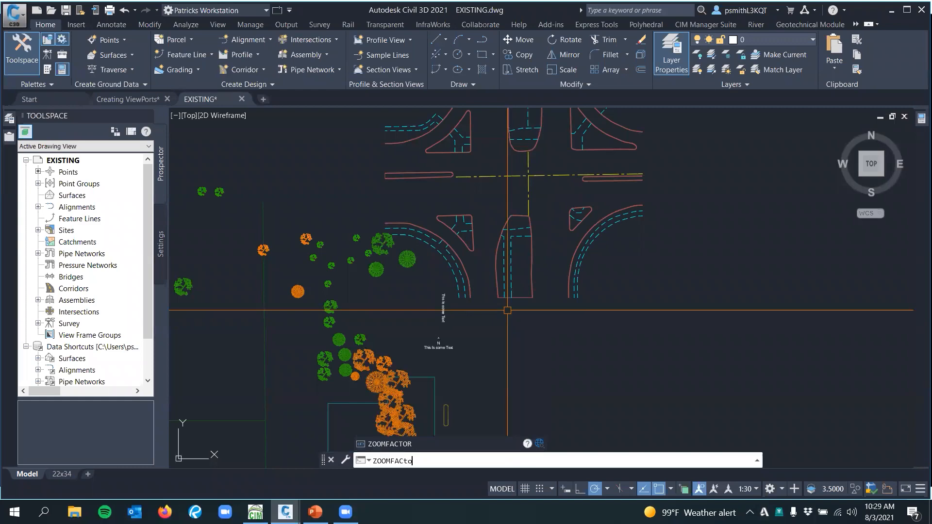
key(Return)
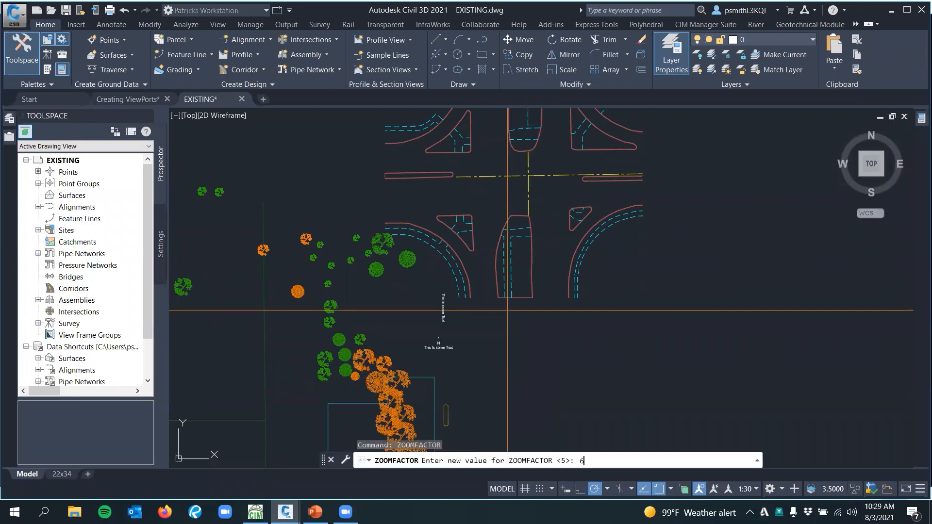
key(Return)
Examine zooming and panning around the cropped intersection with the restored zoom factor
scroll(507, 310, up, 2)
scroll(508, 310, down, 3)
scroll(507, 310, up, 4)
scroll(508, 310, down, 2)
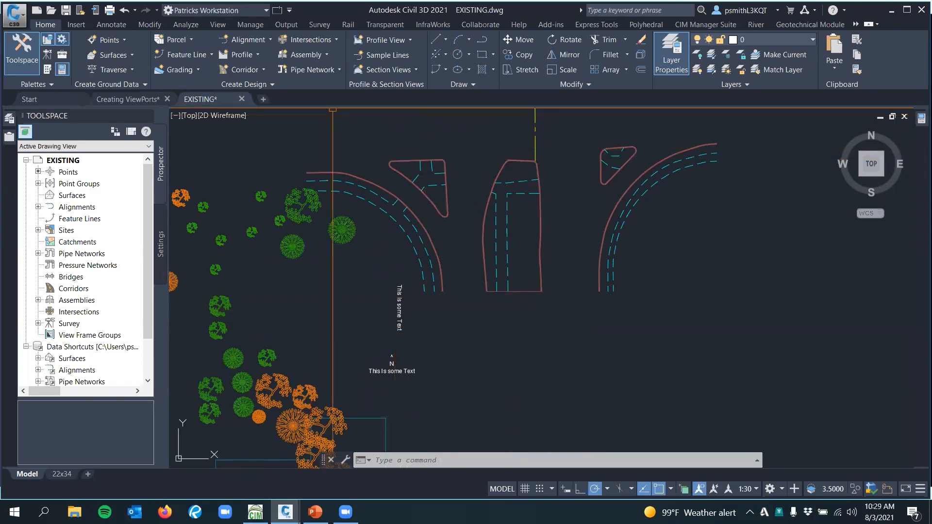
scroll(553, 249, down, 2)
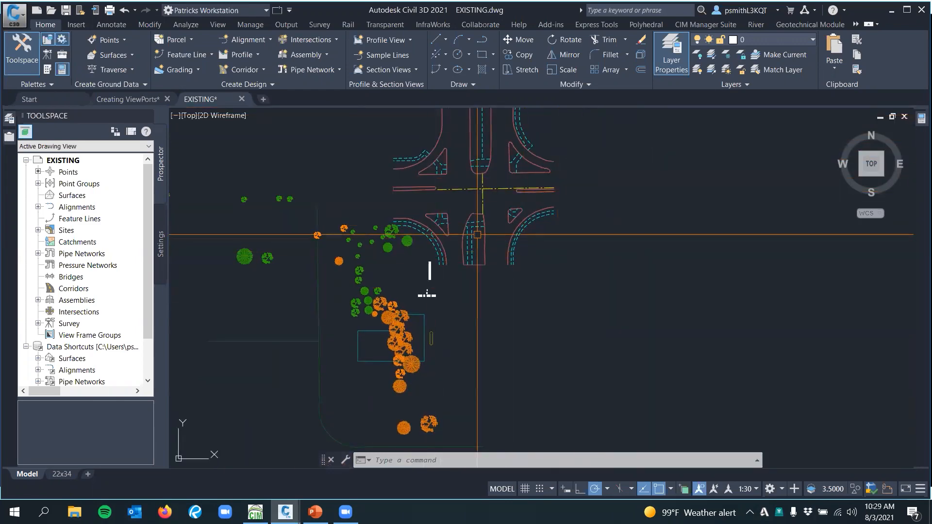
middle_drag(561, 233, 493, 277)
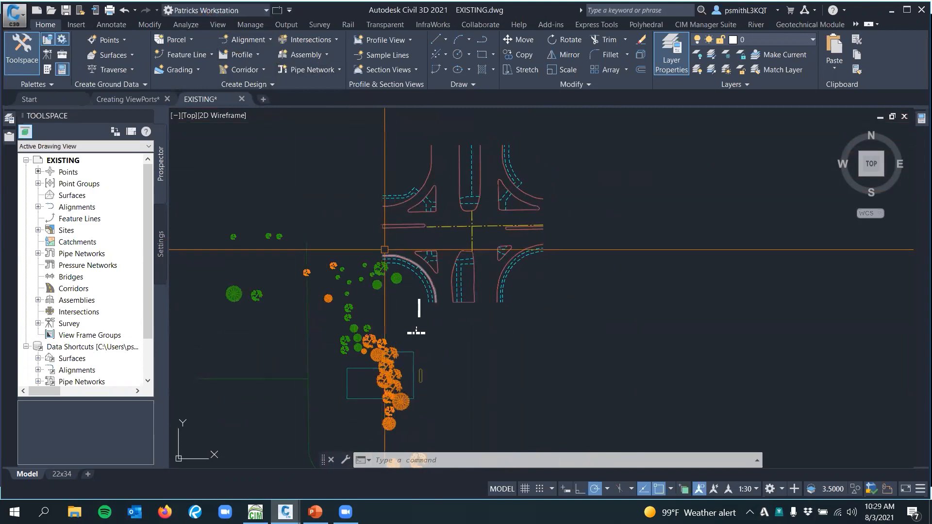
middle_drag(384, 248, 413, 246)
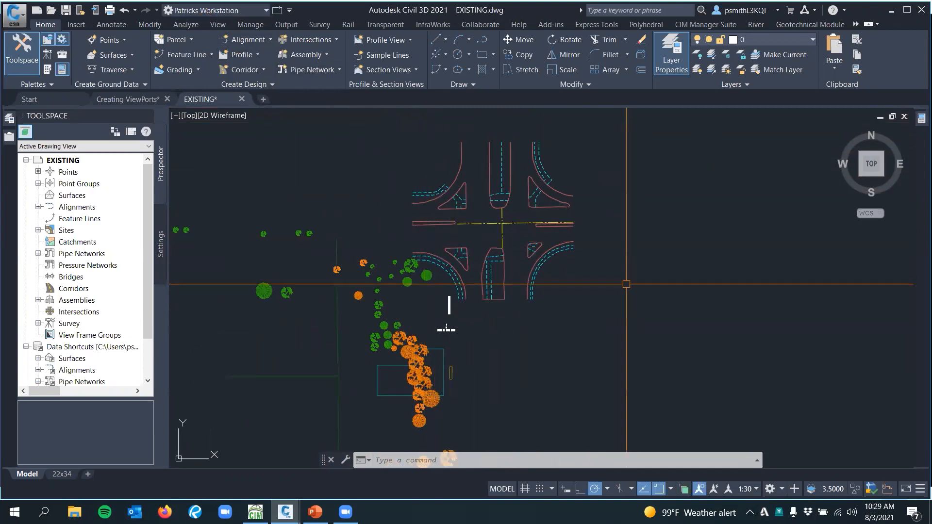
scroll(483, 285, up, 5)
scroll(497, 289, down, 5)
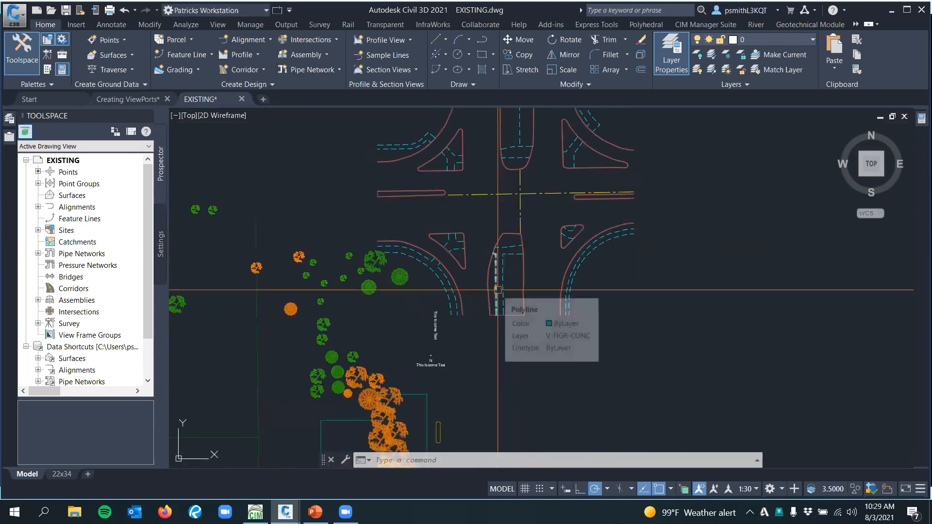
scroll(497, 290, up, 5)
scroll(503, 292, down, 5)
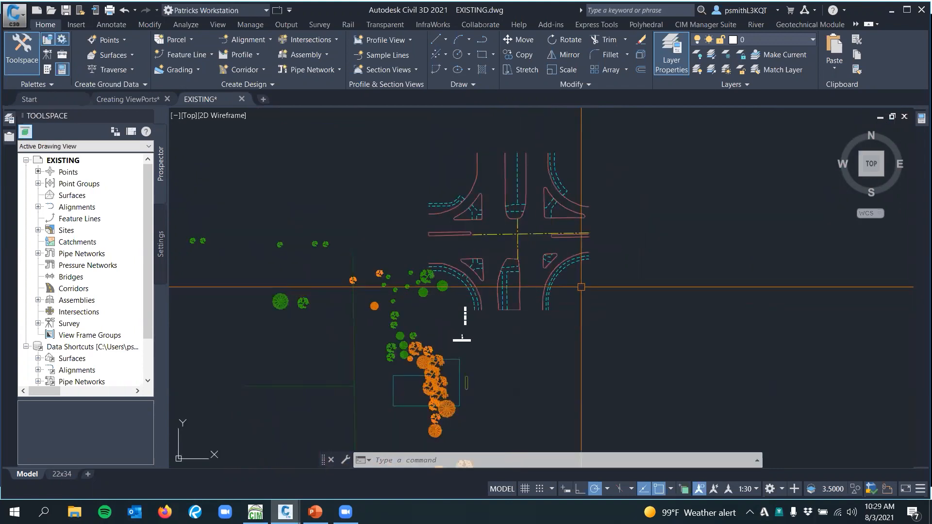
middle_drag(549, 314, 550, 324)
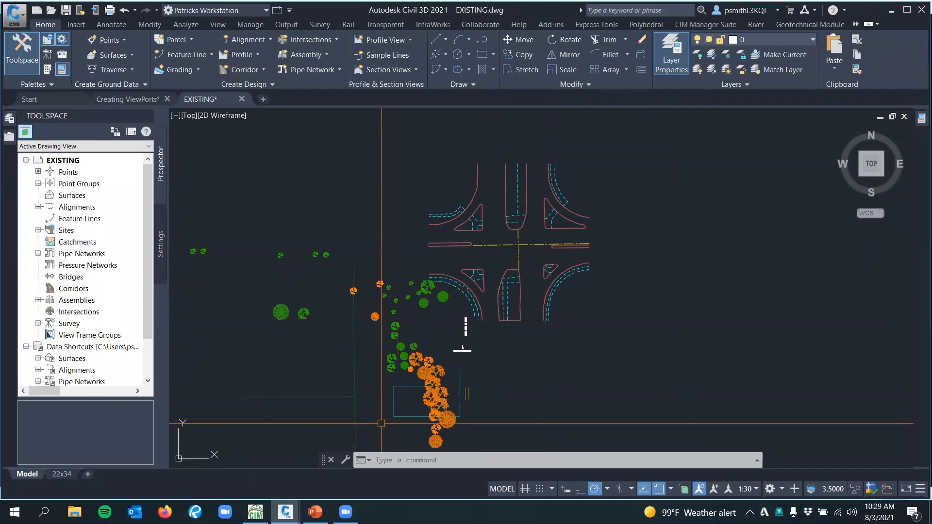
Switch to the Parts Swapper.20210803 drawing in Civil 3D 2022 and activate the viewport showing the Main Street profile
click(255, 512)
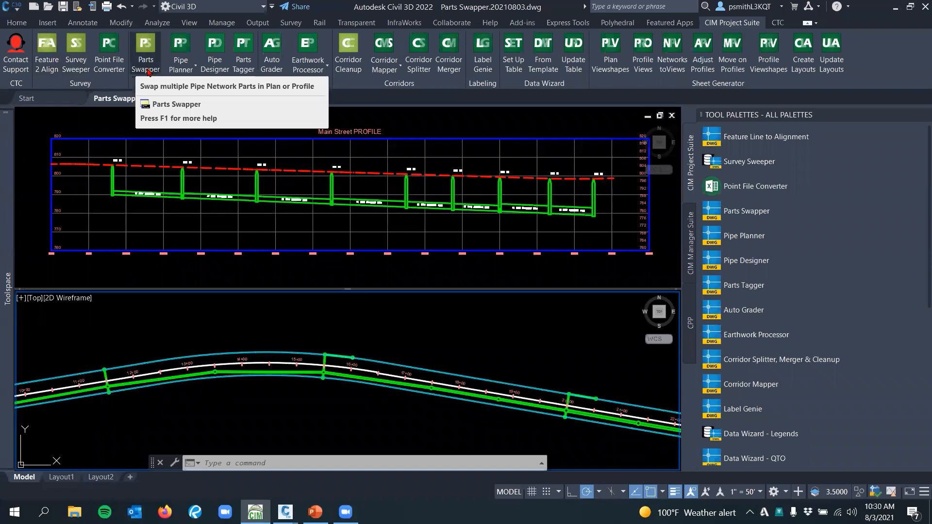
middle_drag(252, 214, 265, 221)
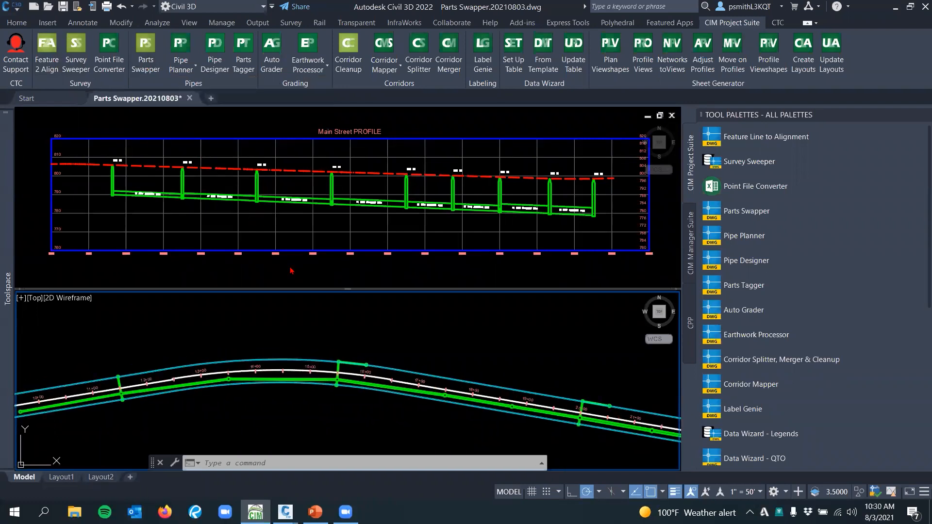
click(269, 268)
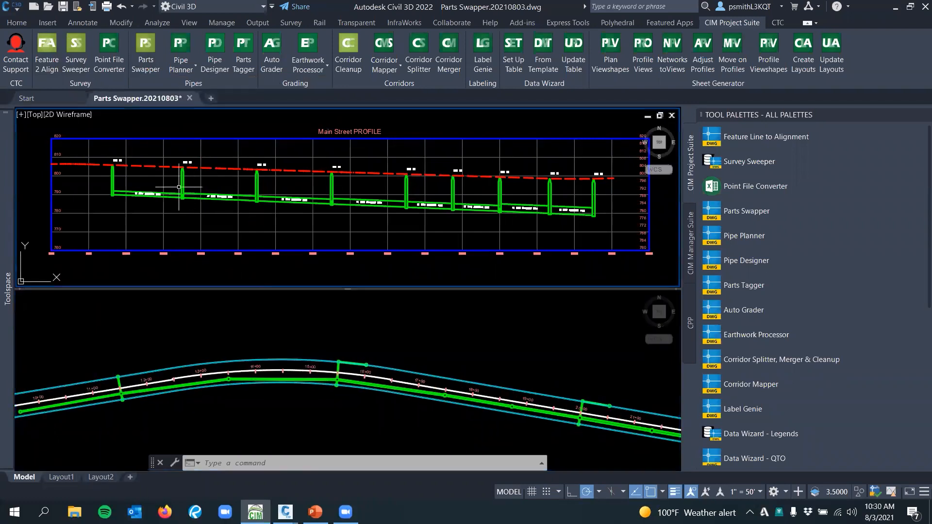
Examine the pipe size labels between the structures in the Main Street profile
scroll(199, 197, up, 2)
middle_drag(420, 214, 327, 208)
scroll(281, 208, up, 2)
scroll(284, 208, down, 4)
scroll(225, 205, up, 2)
middle_drag(225, 205, 235, 208)
scroll(177, 195, up, 3)
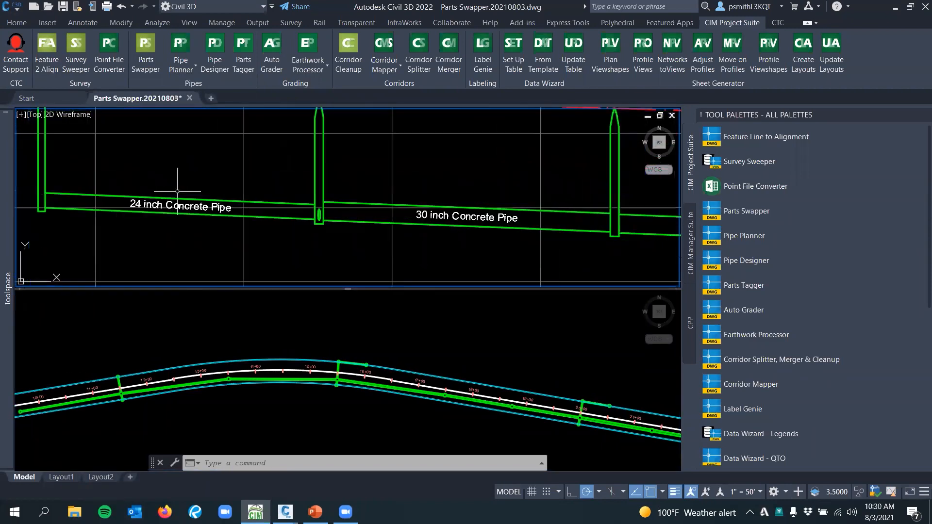
Start the Parts Swapper and select the first manhole and its adjoining pipe in the Main Street profile
scroll(177, 196, down, 5)
scroll(452, 201, up, 5)
scroll(452, 201, down, 5)
scroll(421, 195, up, 3)
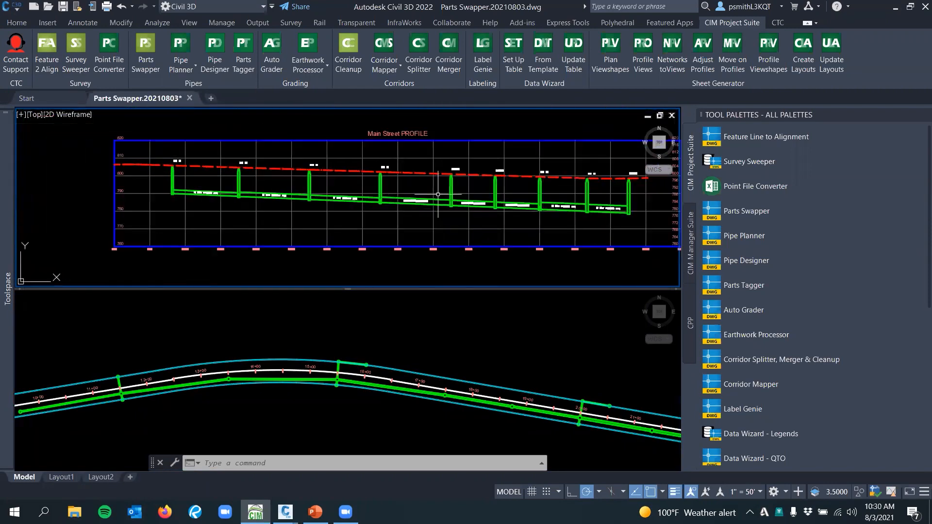
scroll(408, 198, down, 5)
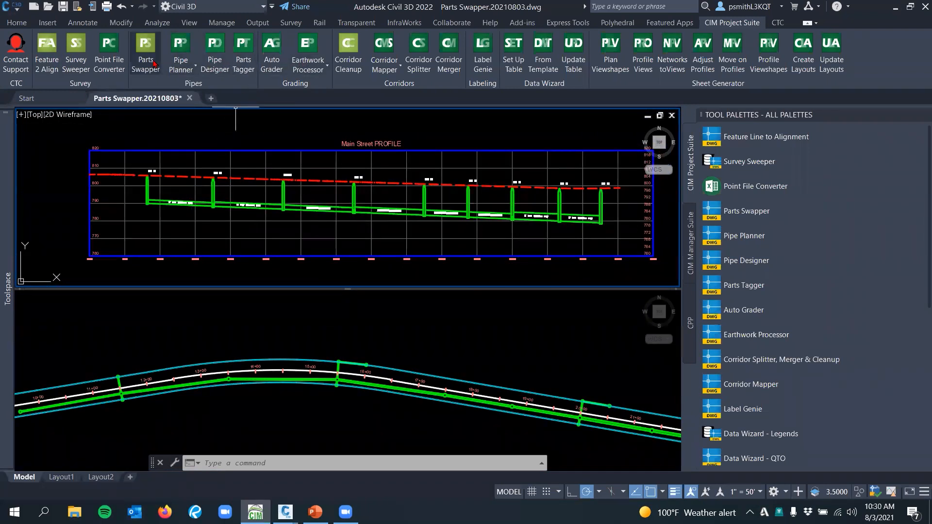
scroll(162, 195, up, 3)
click(139, 190)
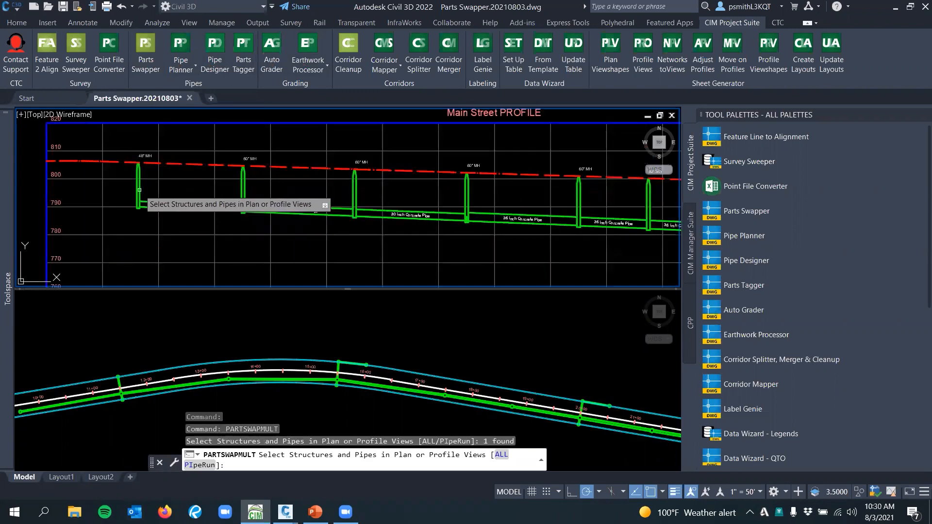
click(154, 193)
click(139, 204)
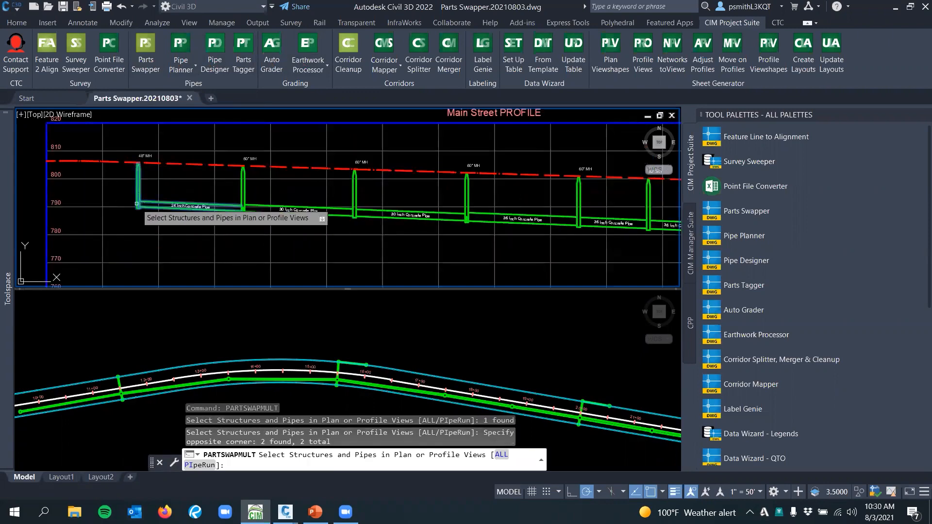
middle_drag(359, 213, 290, 200)
key(Return)
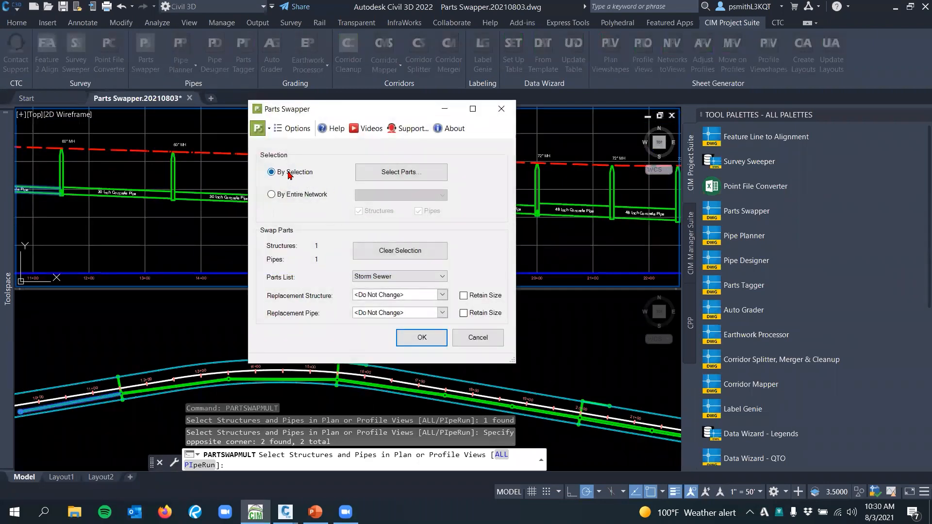
Set the swap to cover the entire Storm network, with 48 inch Concrete Pipe as the replacement pipe
click(273, 195)
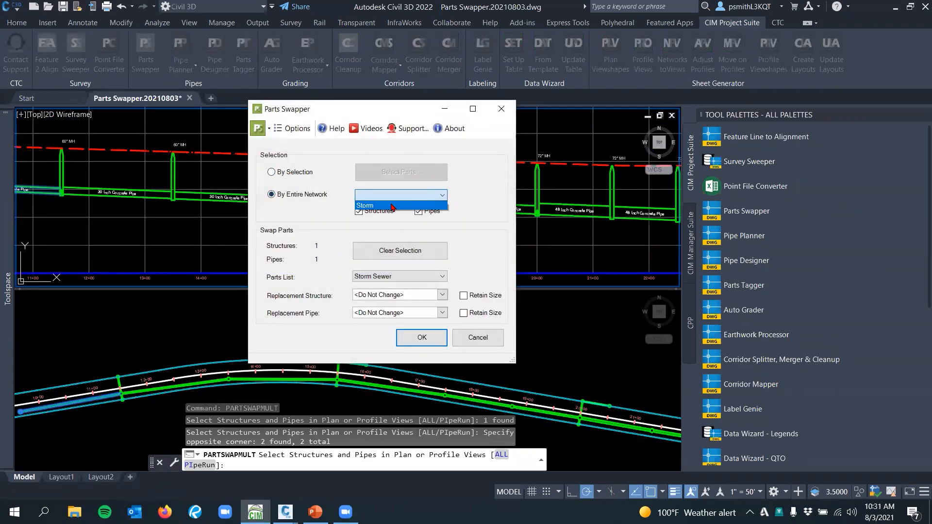
click(390, 203)
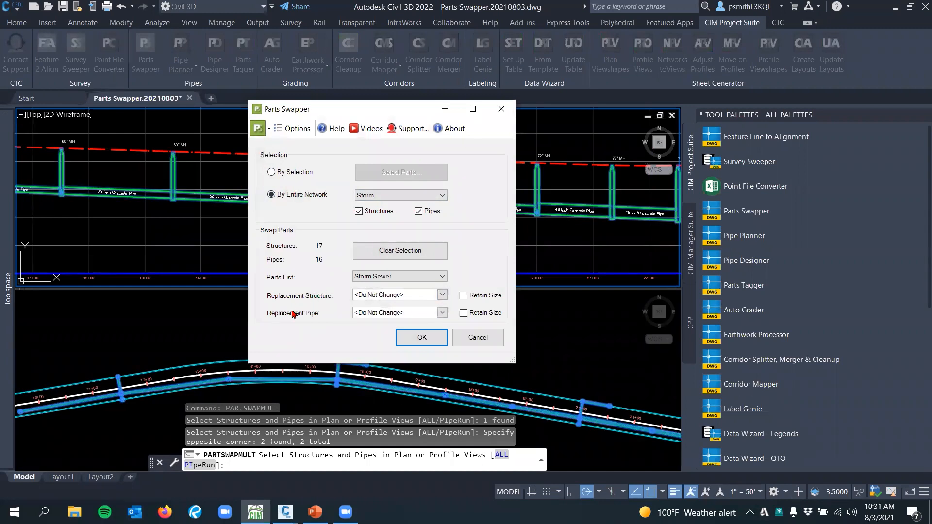
click(443, 313)
click(361, 356)
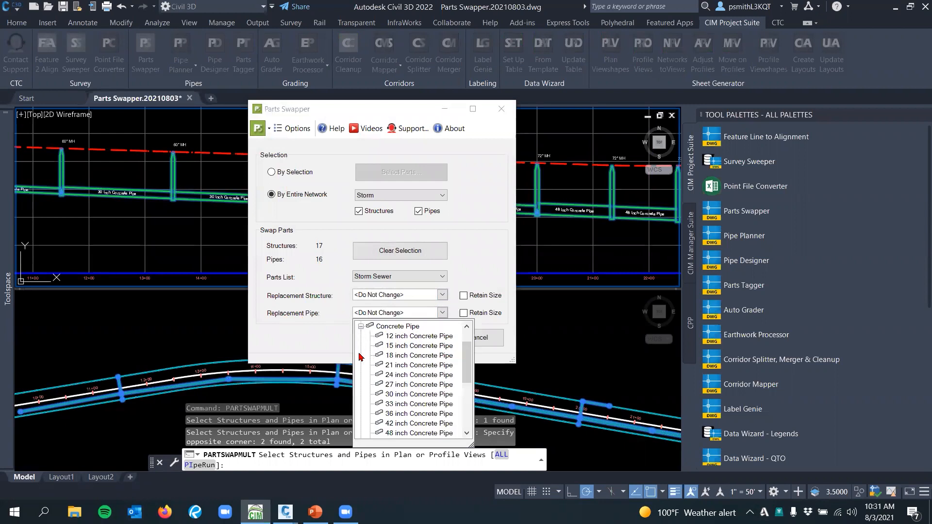
click(402, 433)
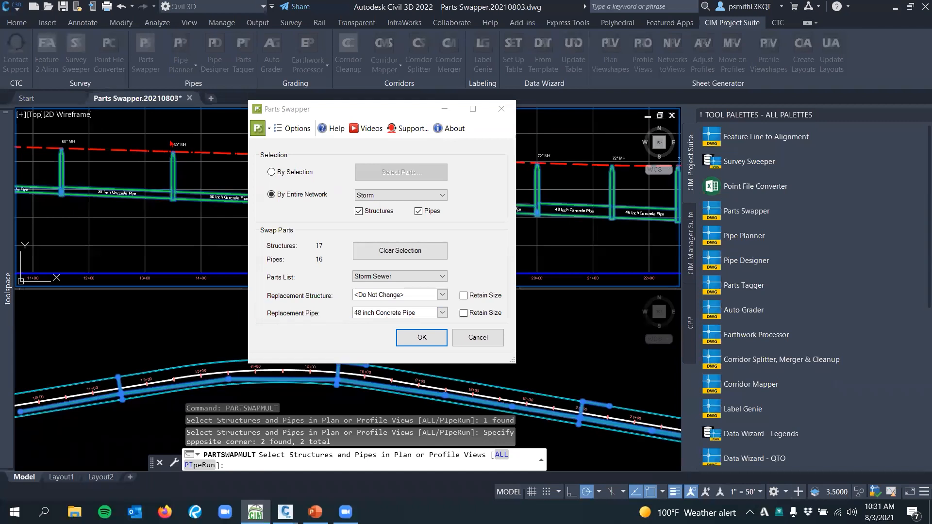
Try to run the swap with the 48" MH from the first Concentric Cylindrical Structure family as the replacement structure
click(426, 294)
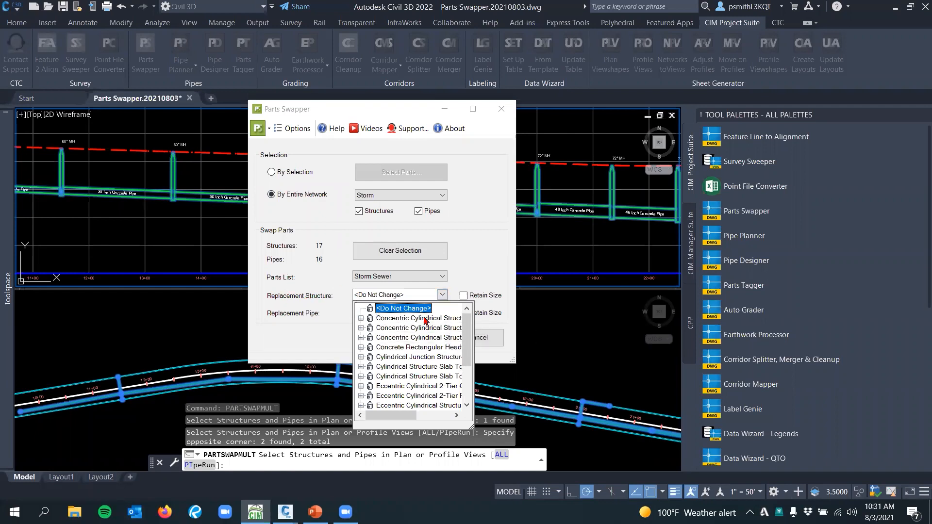
click(361, 318)
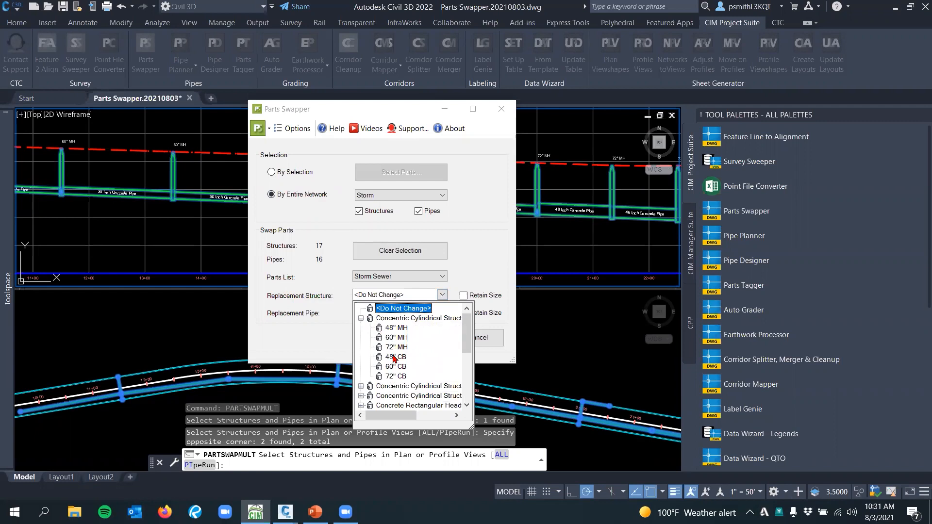
click(394, 332)
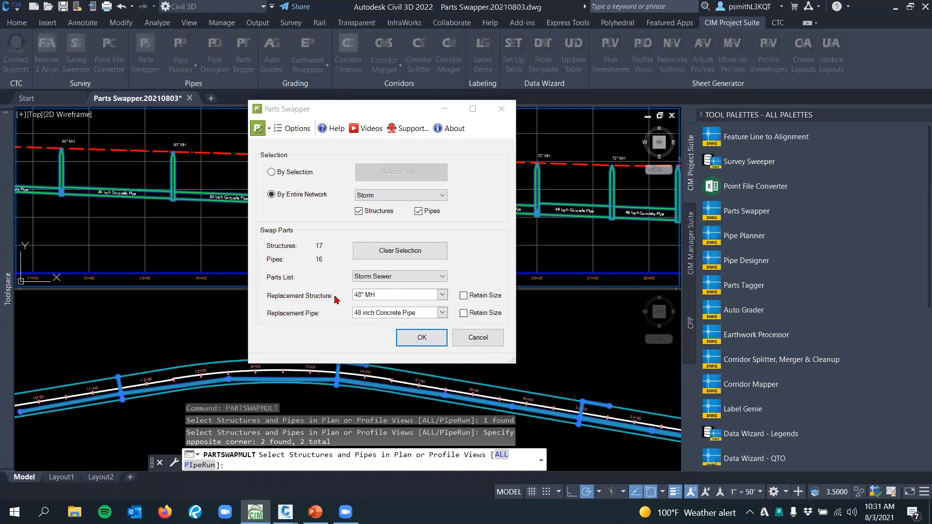
click(422, 338)
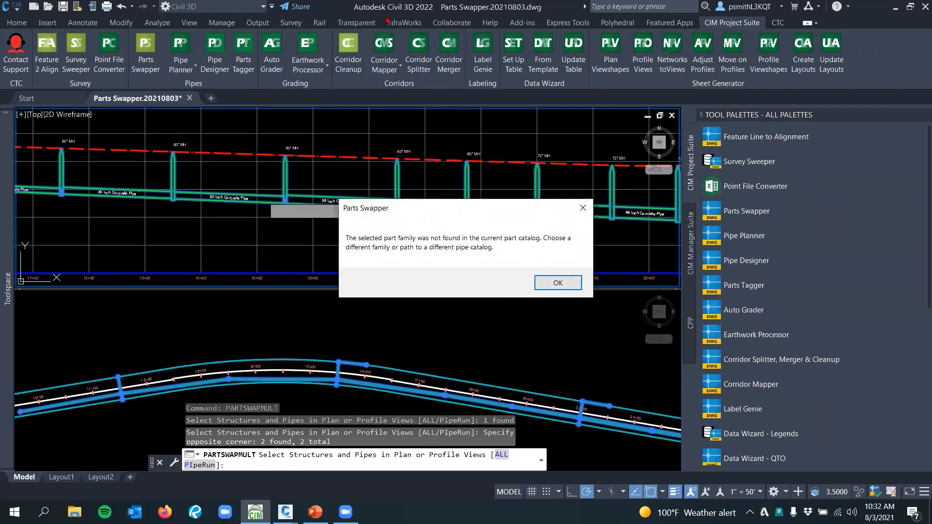
click(577, 289)
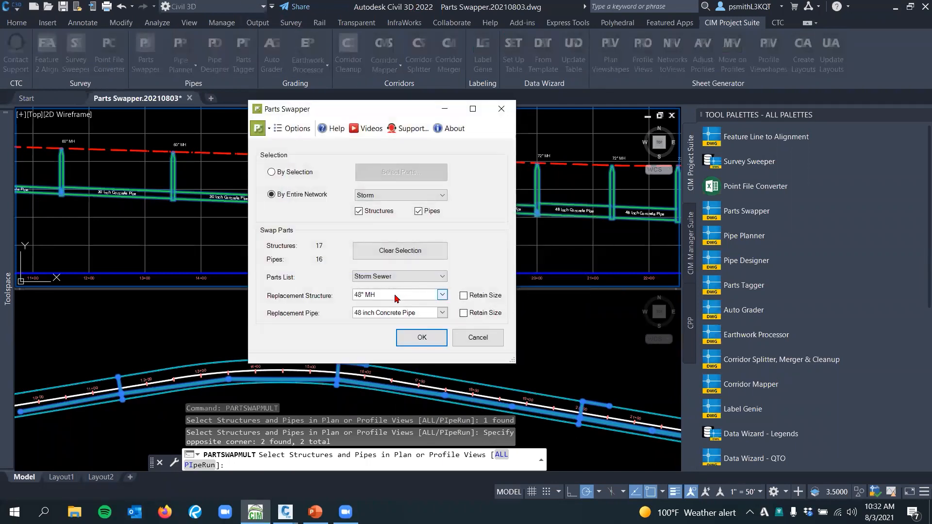
Choose the replacement structure again and run the parts swap on the entire Storm network
click(394, 295)
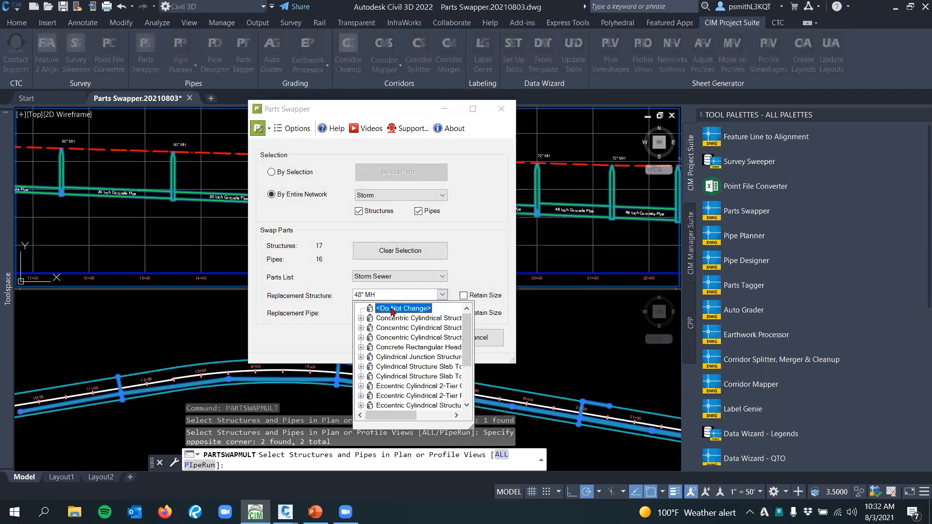
click(393, 309)
click(421, 338)
Examine the swapped manhole and pipe size labels along the whole Main Street profile
mouse_move(317, 244)
middle_down()
mouse_move(375, 241)
mouse_move(465, 260)
middle_up()
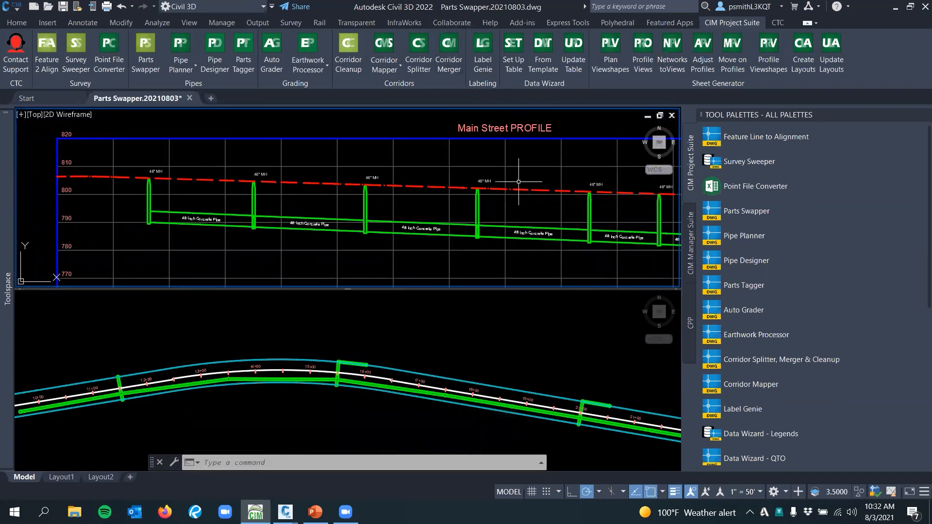
middle_drag(574, 306, 553, 301)
middle_drag(497, 259, 458, 261)
scroll(308, 257, up, 3)
scroll(175, 209, up, 2)
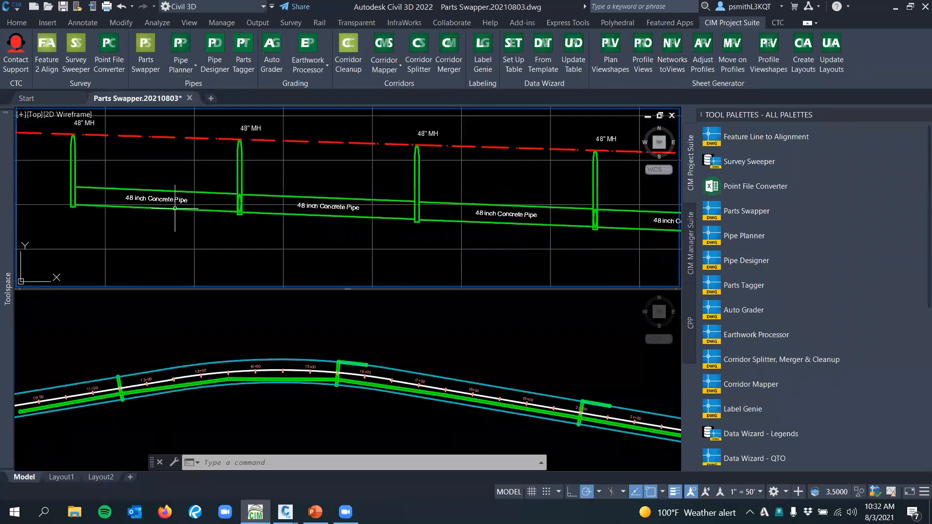
scroll(427, 202, down, 3)
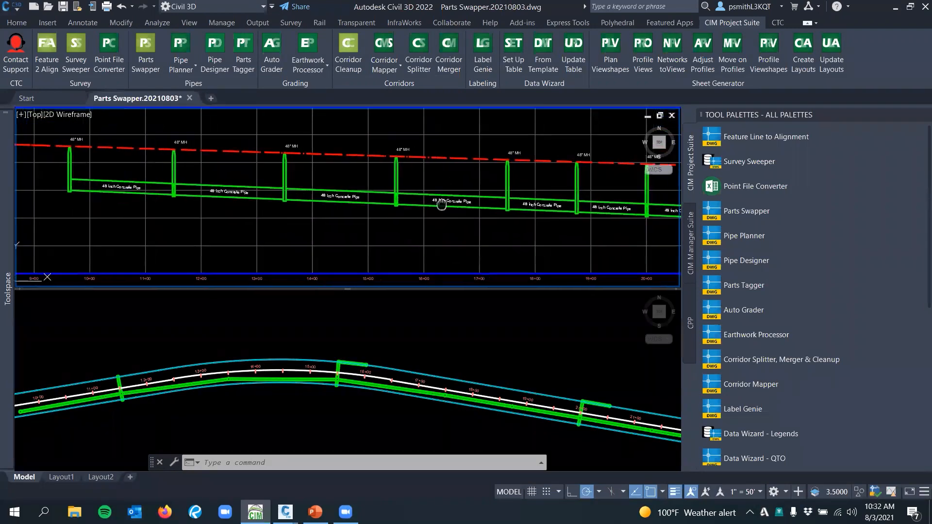
scroll(455, 206, up, 2)
scroll(315, 186, up, 2)
middle_drag(378, 191, 272, 188)
middle_drag(483, 194, 420, 192)
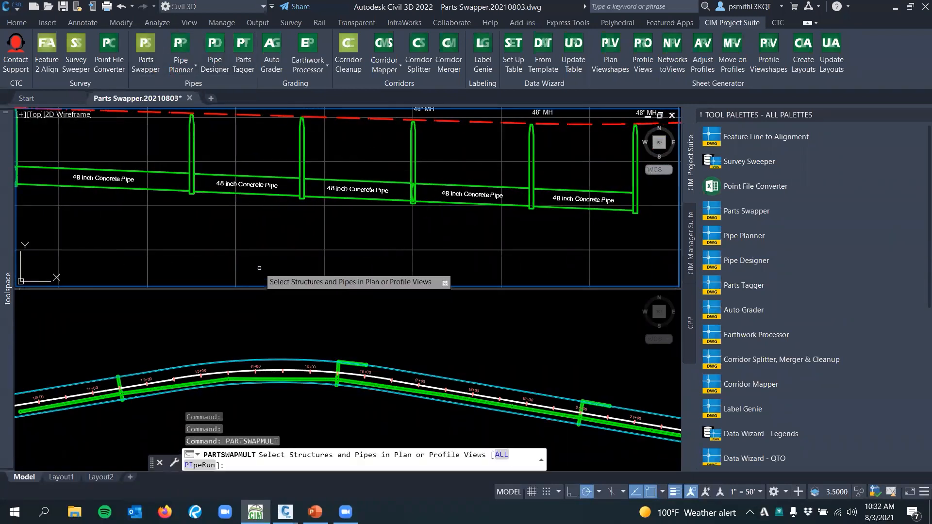
Close the tool palettes to widen the drawing area and cancel the restarted Parts Swapper command
click(323, 295)
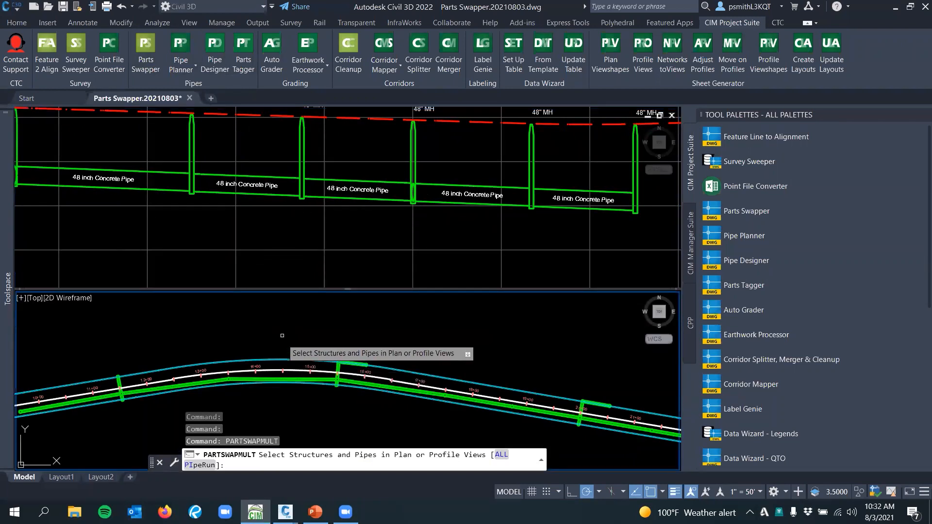
click(919, 115)
key(Escape)
scroll(479, 358, down, 2)
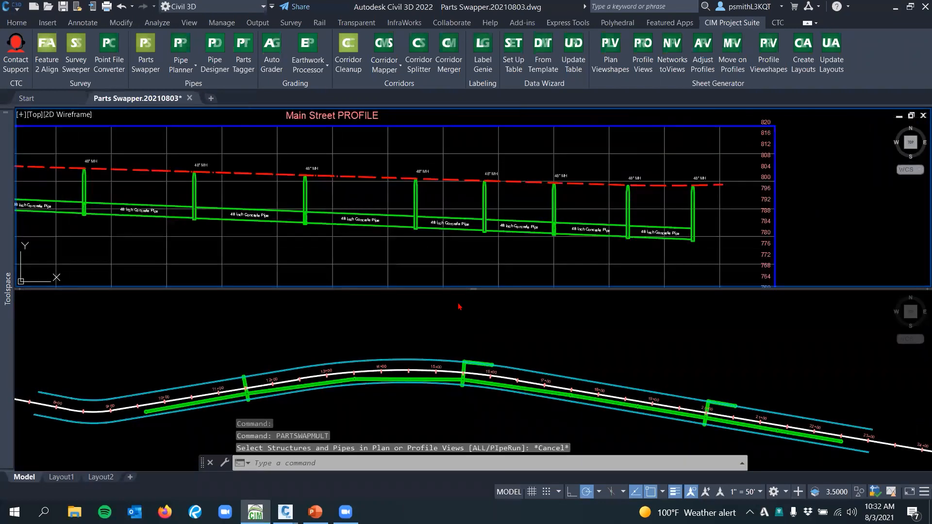
click(451, 326)
middle_drag(420, 339, 432, 285)
scroll(353, 335, up, 3)
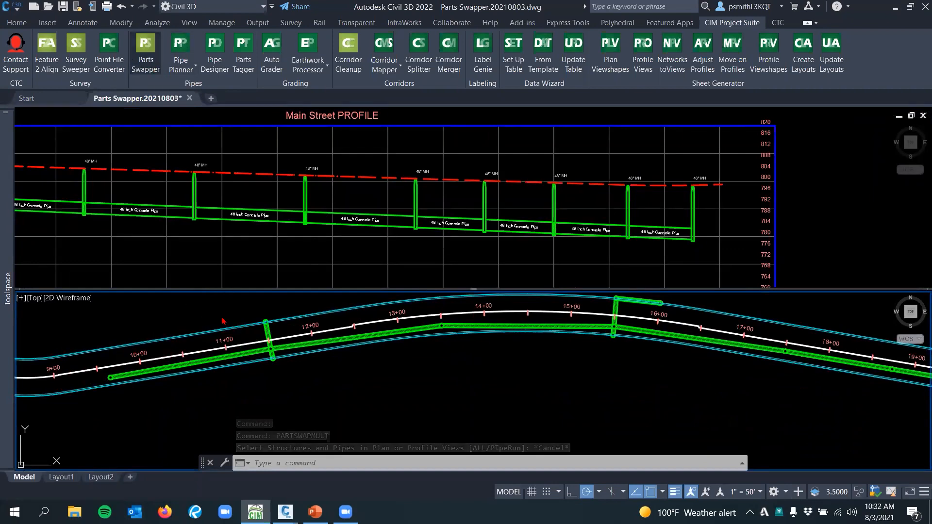
scroll(263, 324, up, 2)
scroll(266, 316, up, 2)
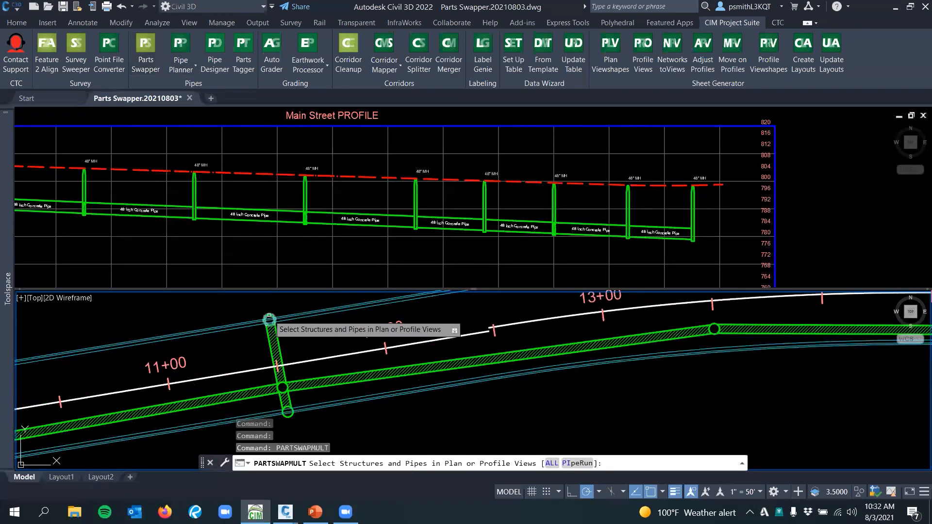
click(266, 316)
key(Escape)
scroll(273, 333, down, 4)
scroll(448, 352, up, 2)
middle_drag(448, 353, 399, 381)
scroll(427, 386, down, 2)
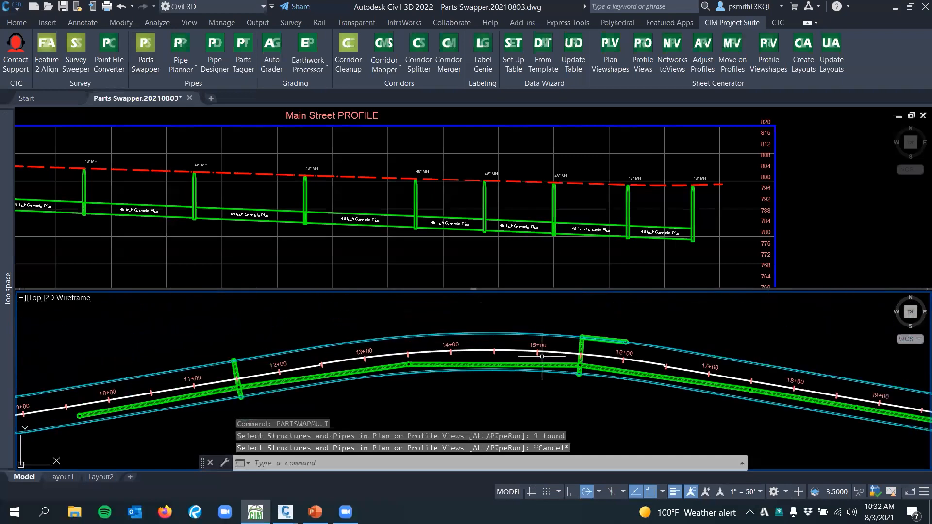
scroll(506, 341, down, 2)
middle_drag(503, 329, 439, 330)
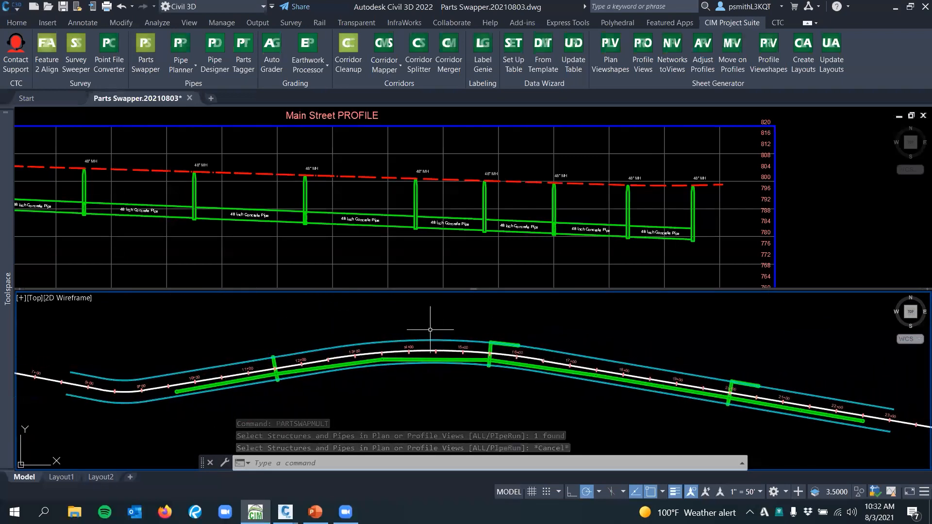
Select the third manhole in the Main Street profile and review the editing commands available for it
click(814, 226)
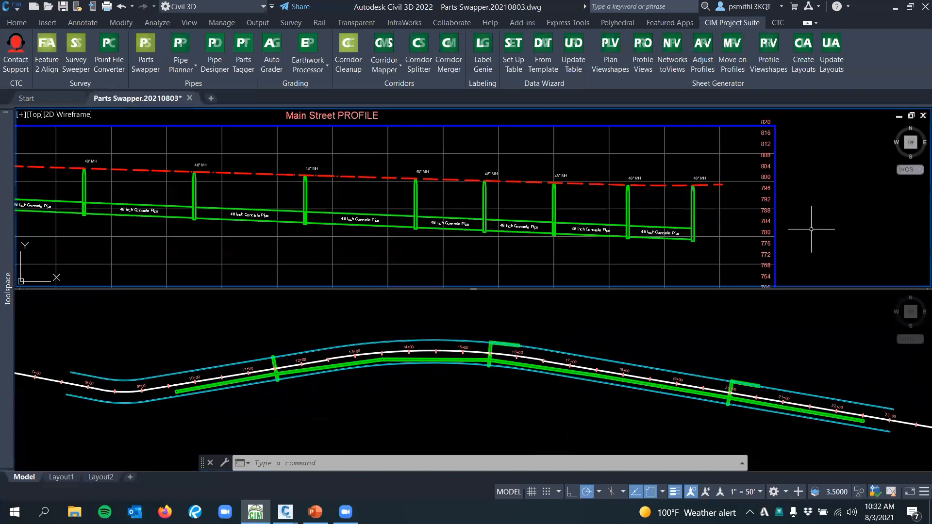
middle_drag(813, 226, 830, 203)
middle_drag(373, 237, 462, 240)
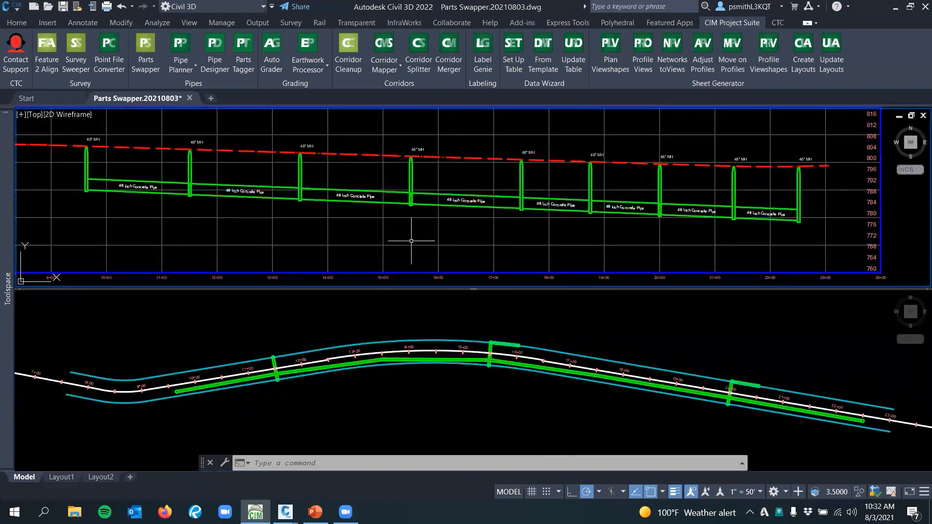
key(Escape)
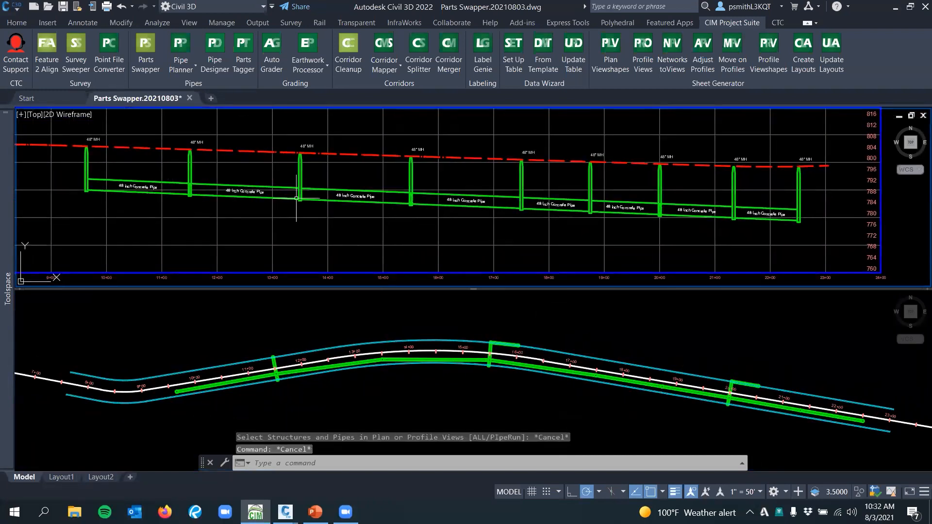
click(296, 192)
key(Escape)
click(300, 170)
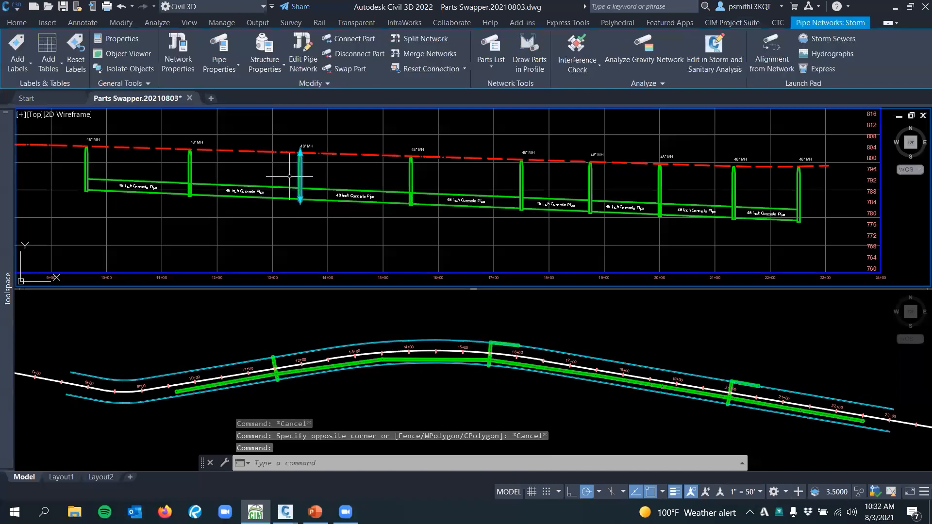
right_click(290, 178)
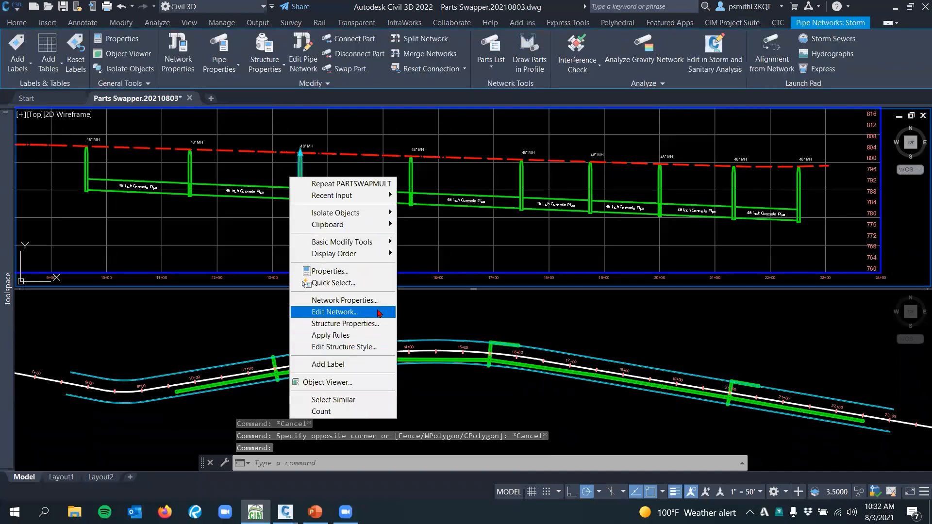
key(Escape)
key(Escape)
scroll(490, 283, down, 2)
scroll(478, 233, up, 4)
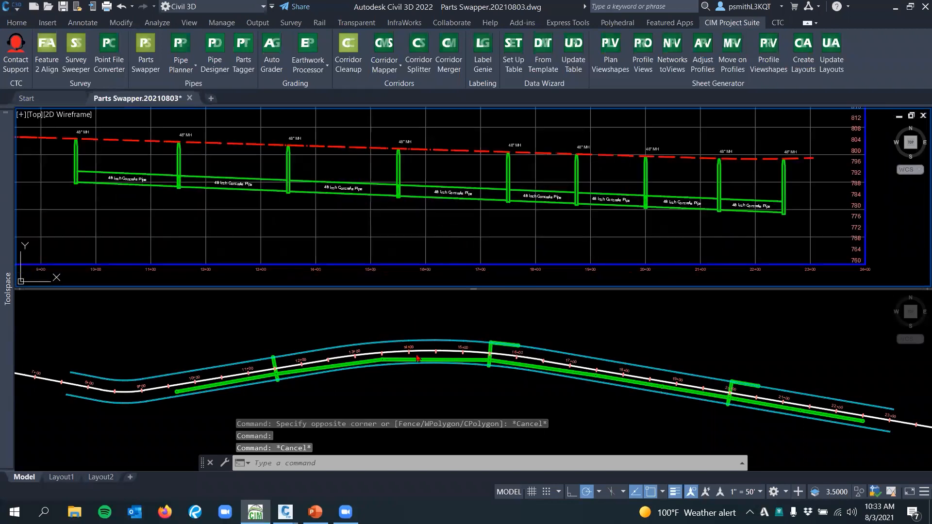
Switch to the PowerPoint slide show and advance to the Hardware slide
mouse_move(315, 512)
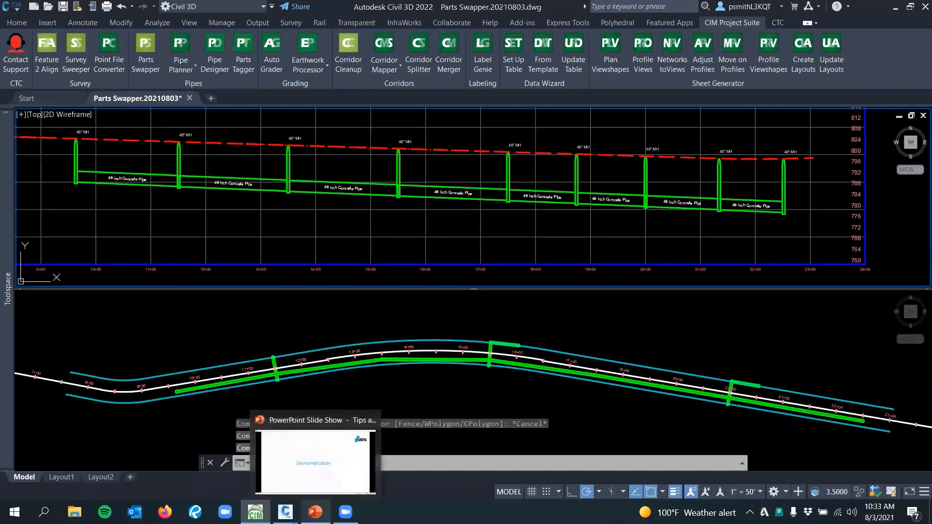
click(315, 459)
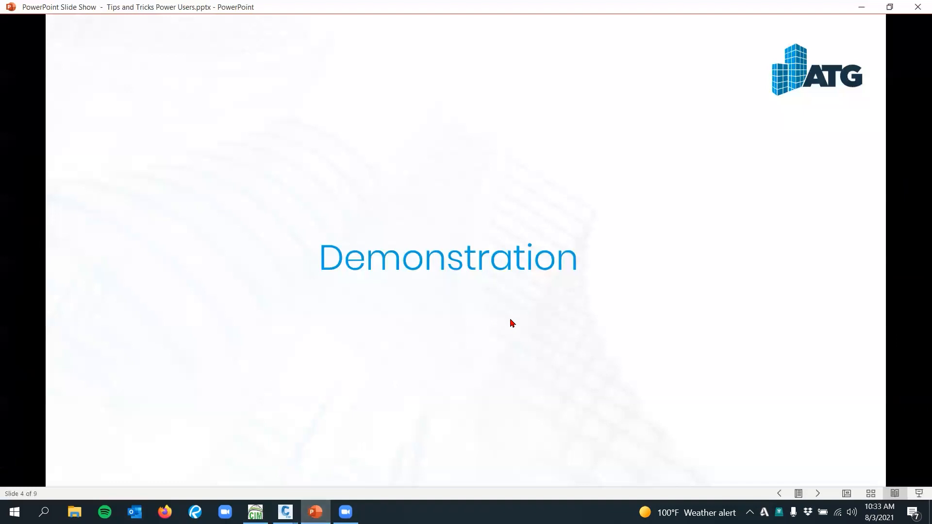
click(508, 285)
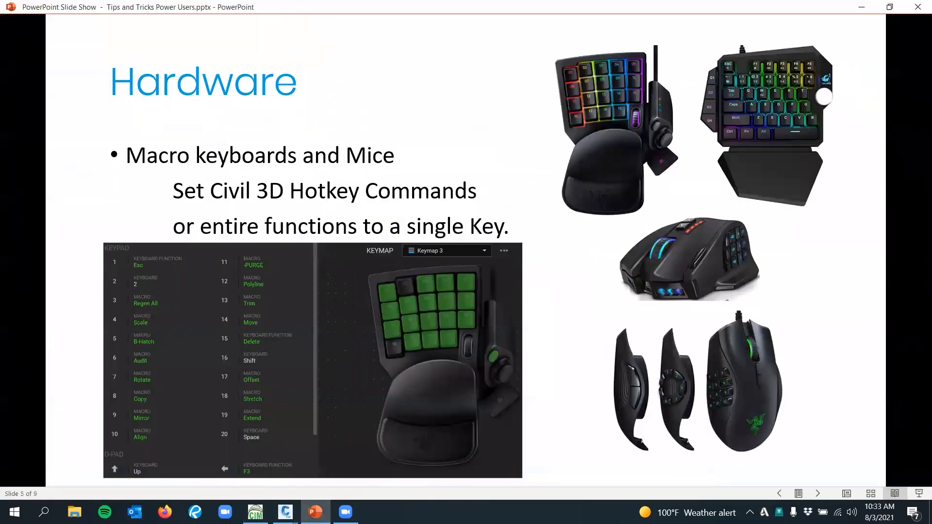